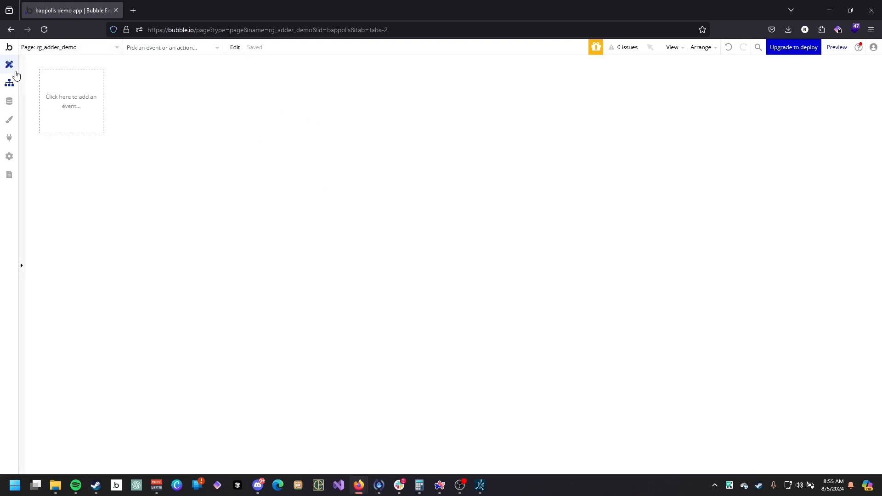
Set the page's container layout to Column.
left_click(9, 65)
double_click(365, 186)
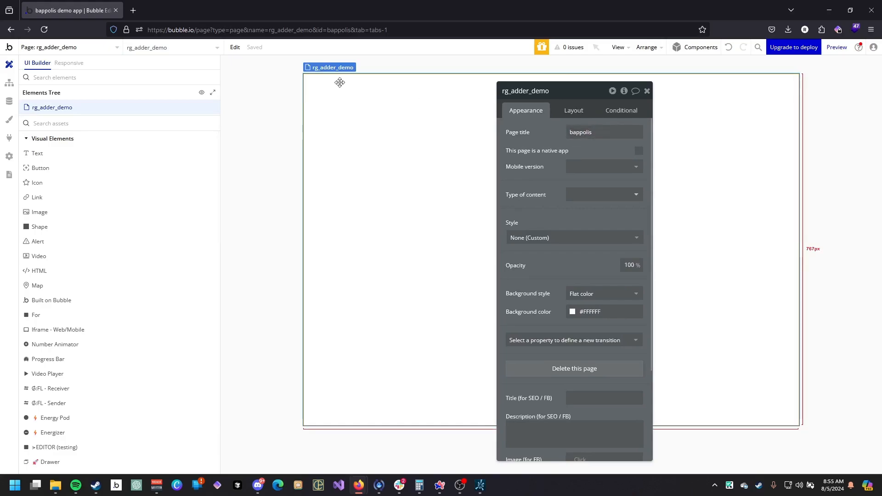
left_click(574, 111)
left_click(590, 134)
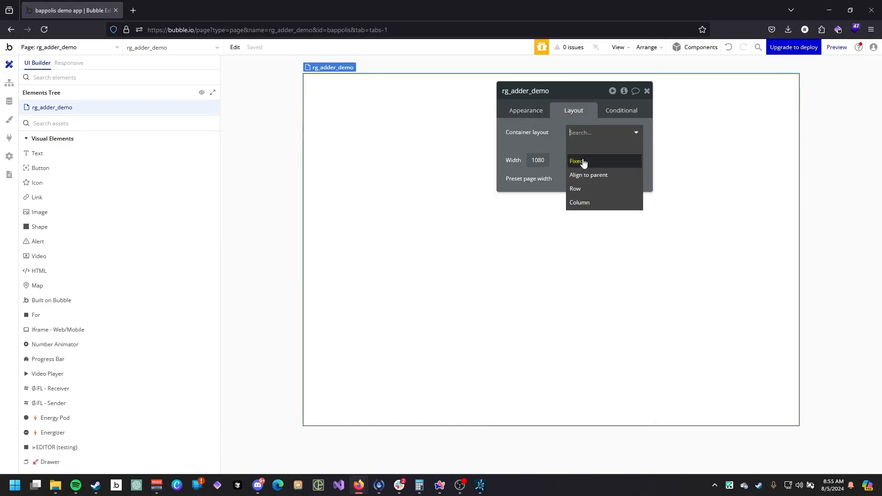
left_click(578, 202)
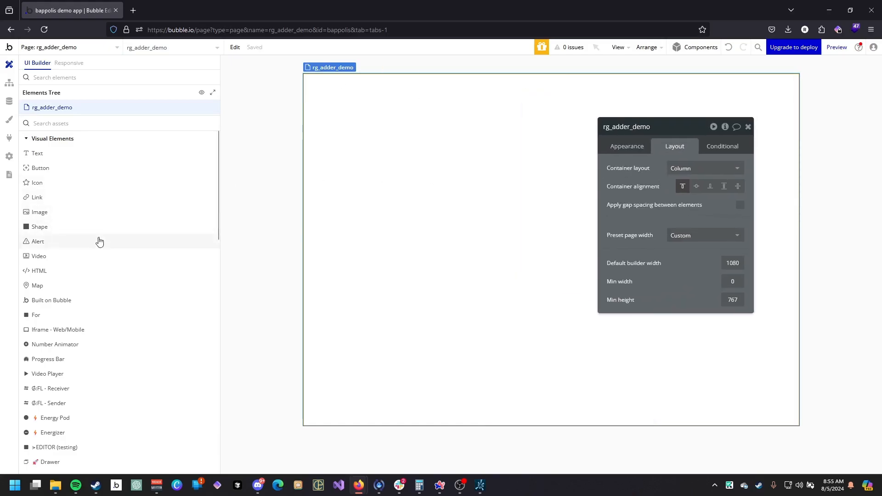
Add a group onto the page.
scroll(90, 276, "down", 6)
scroll(80, 305, "down", 4)
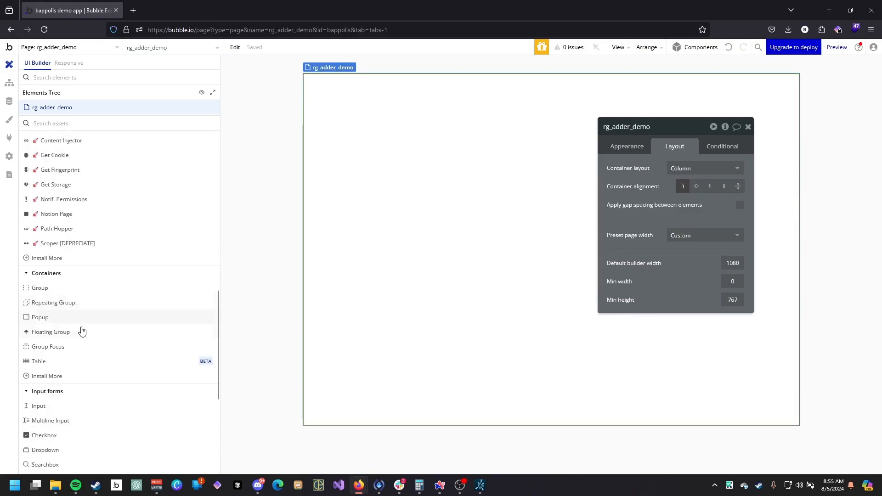
left_click_drag(75, 286, 393, 196)
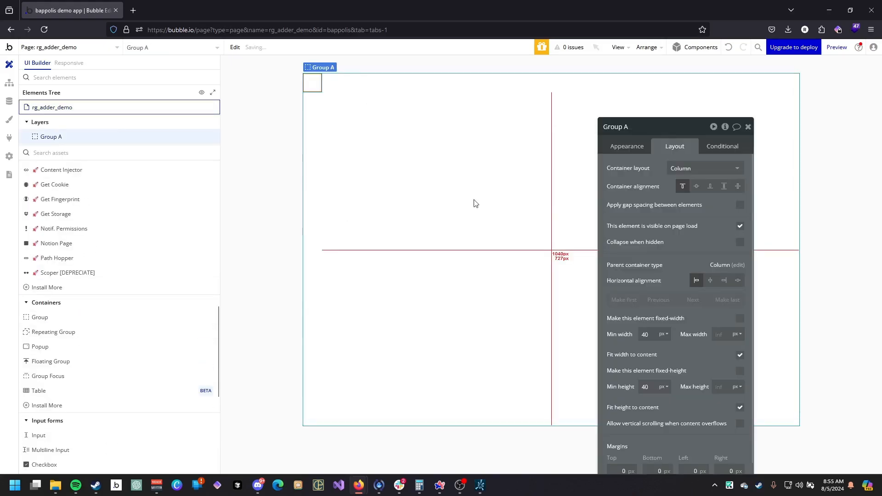
Give the group the Standard Group style with a flat #F1F1F1 background color.
left_click(501, 106)
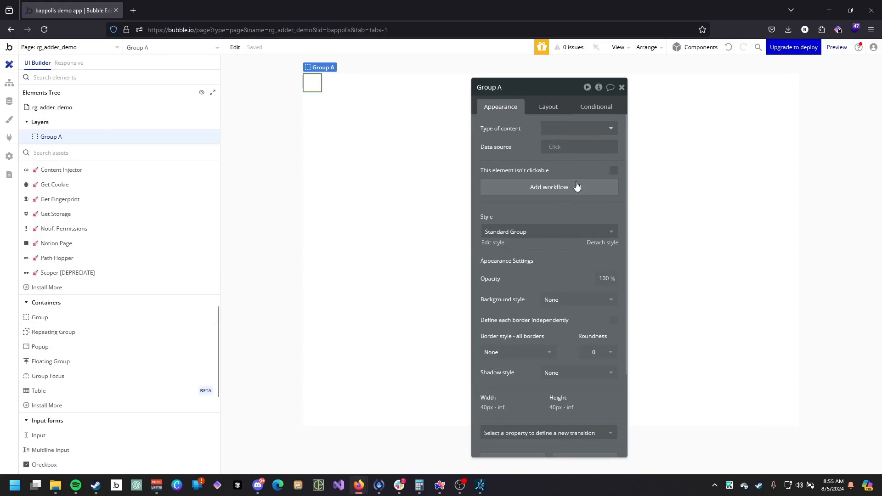
left_click_drag(561, 178, 502, 145)
left_click(507, 200)
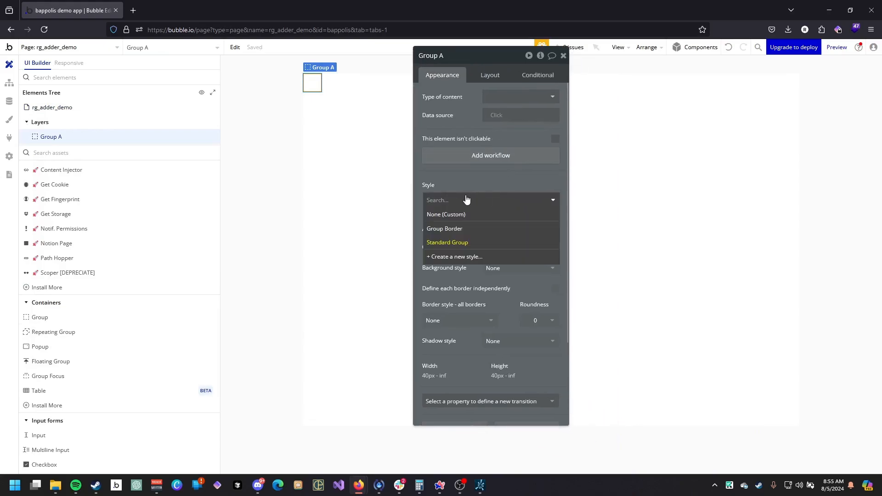
left_click(447, 242)
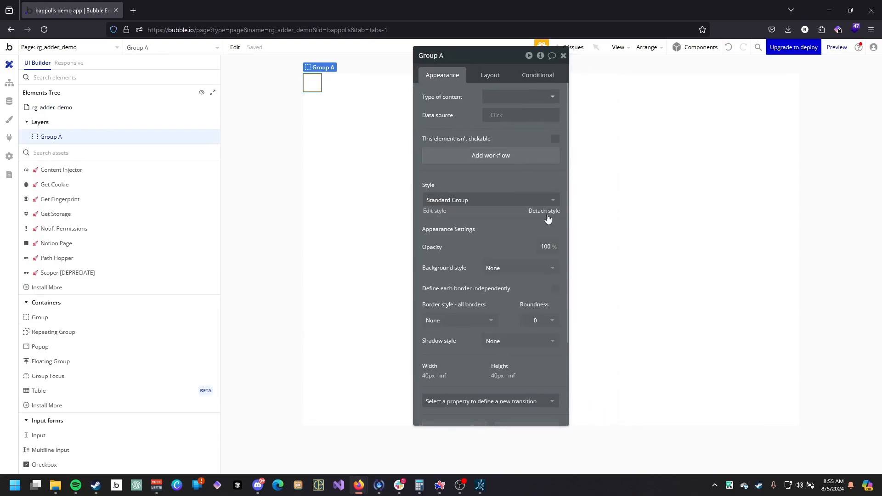
left_click(505, 269)
left_click(510, 309)
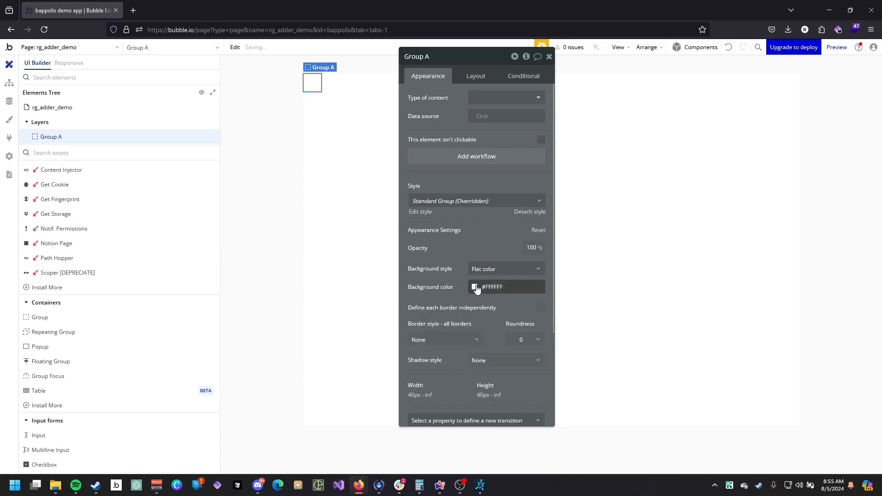
left_click(476, 288)
left_click(466, 298)
left_click_drag(446, 272, 417, 244)
Set the group's roundness to 5 and add a solid border with its color at 50% opacity.
left_click(496, 311)
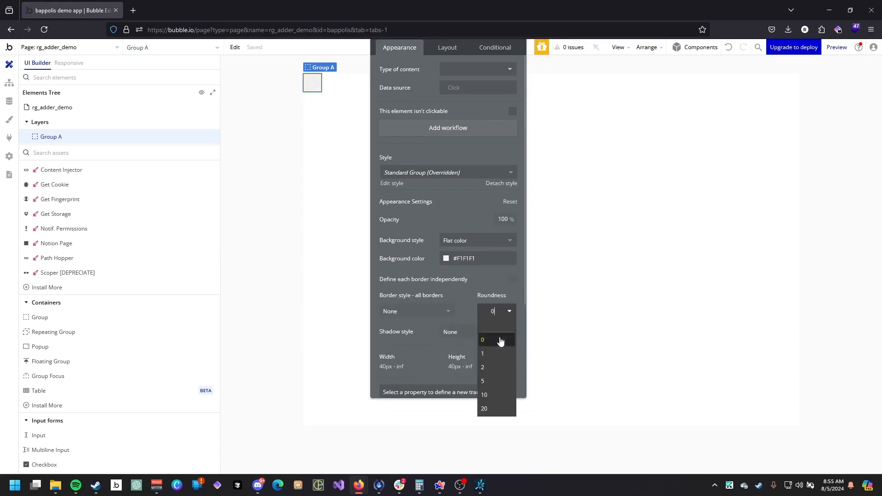
left_click(424, 311)
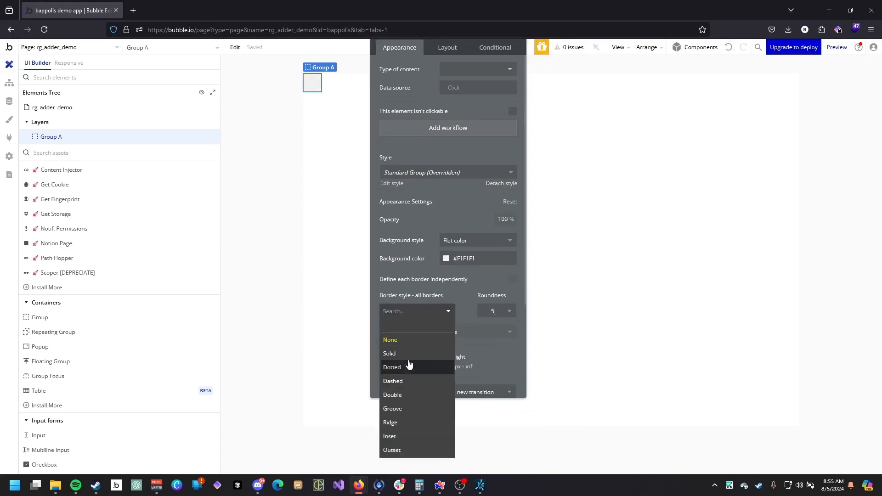
left_click(391, 353)
left_click(434, 348)
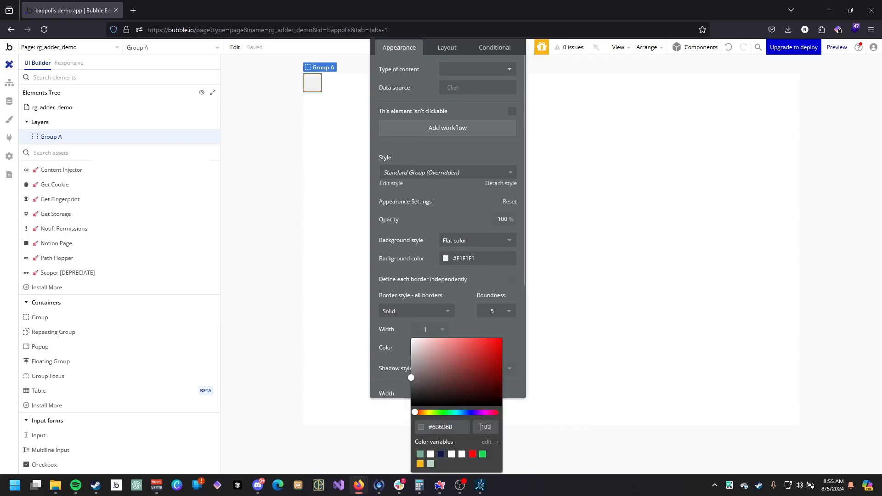
type("50")
left_click_drag(444, 287, 480, 300)
Set the group's padding to 10 px on top, bottom, left and right.
left_click(476, 65)
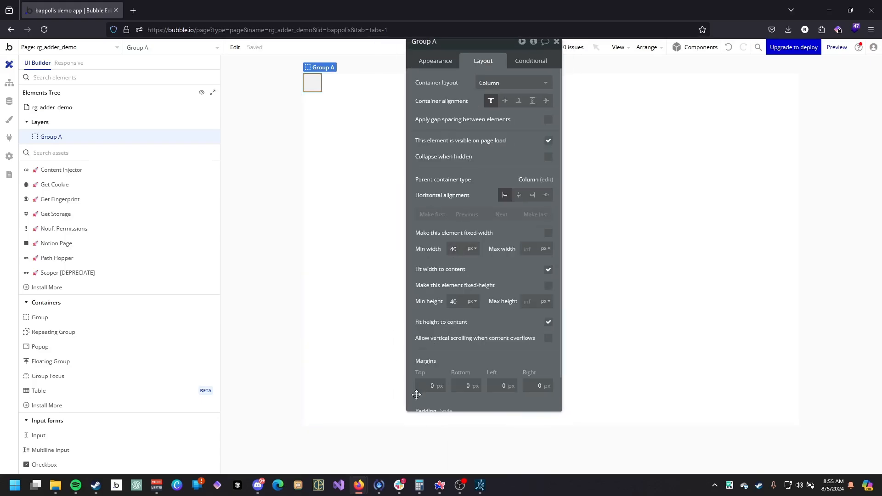
scroll(423, 397, "down", 1)
left_click(440, 402)
type("10")
key("Tab")
type("10")
key("Tab")
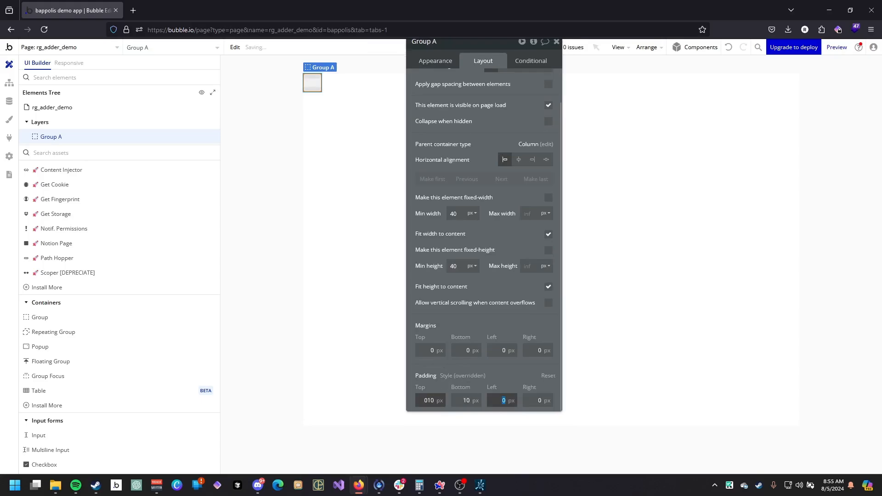
type("10")
key("Tab")
type("10")
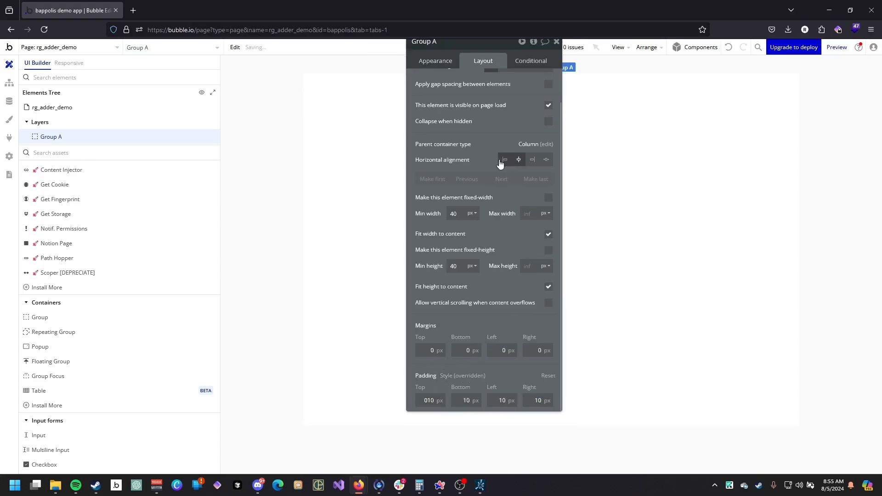
Set the group's minimum height to 0 px.
key("Escape")
left_click_drag(503, 102, 358, 194)
left_click(551, 250)
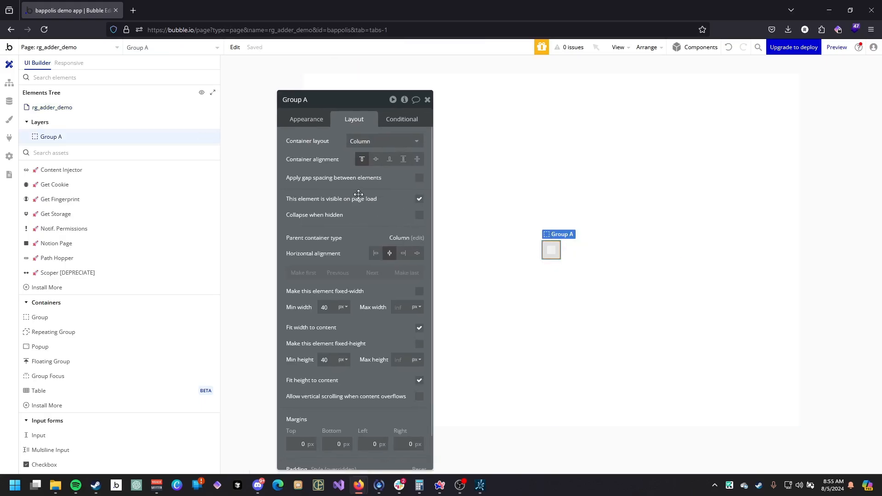
double_click(325, 359)
type("0")
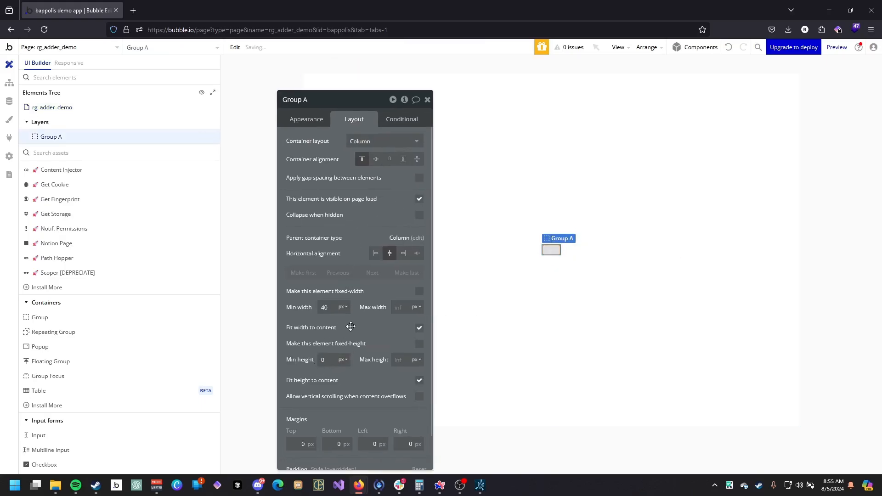
Insert a repeating group inside the group.
left_click(130, 331)
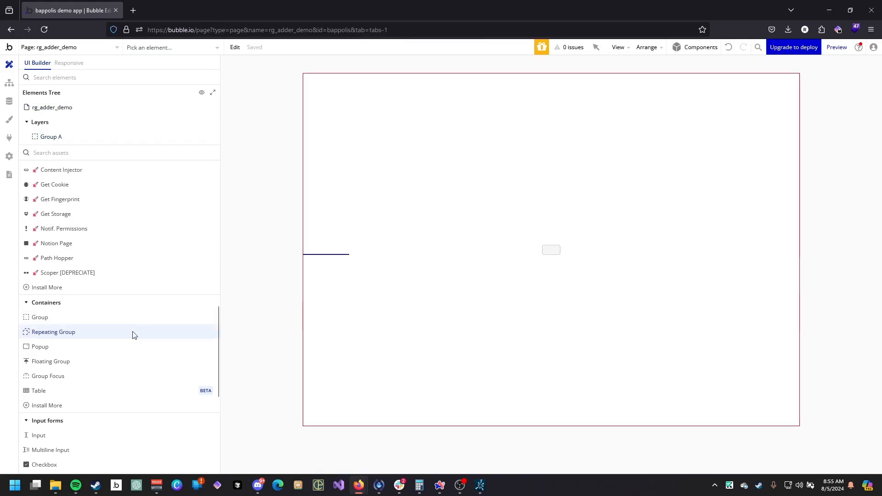
left_click(550, 250)
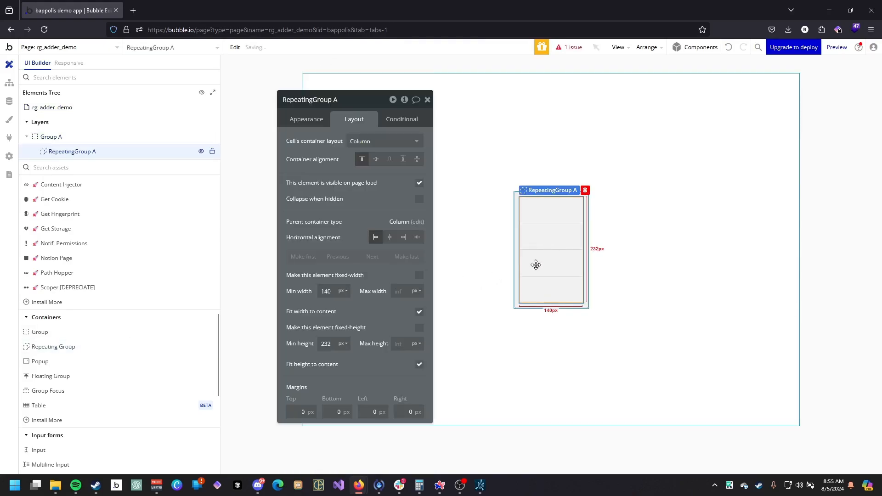
Place an input inside the group above the repeating group.
scroll(94, 282, "up", 5)
scroll(95, 282, "up", 2)
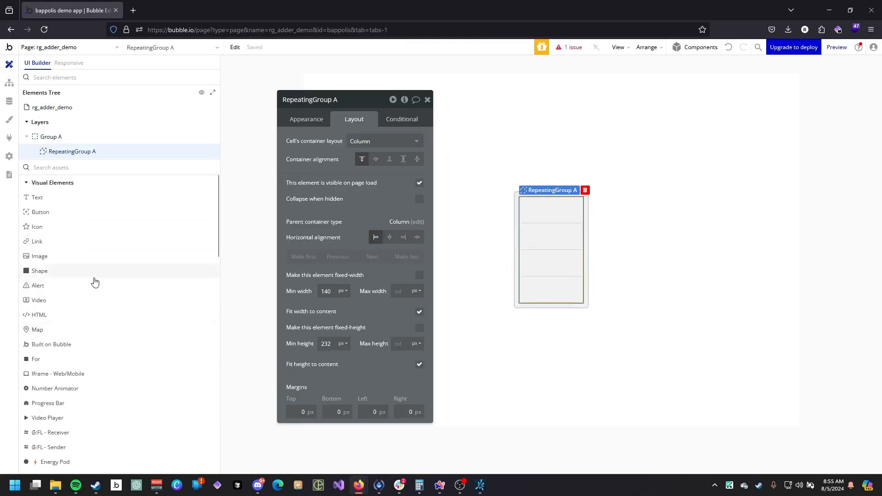
scroll(117, 289, "down", 6)
scroll(119, 289, "down", 6)
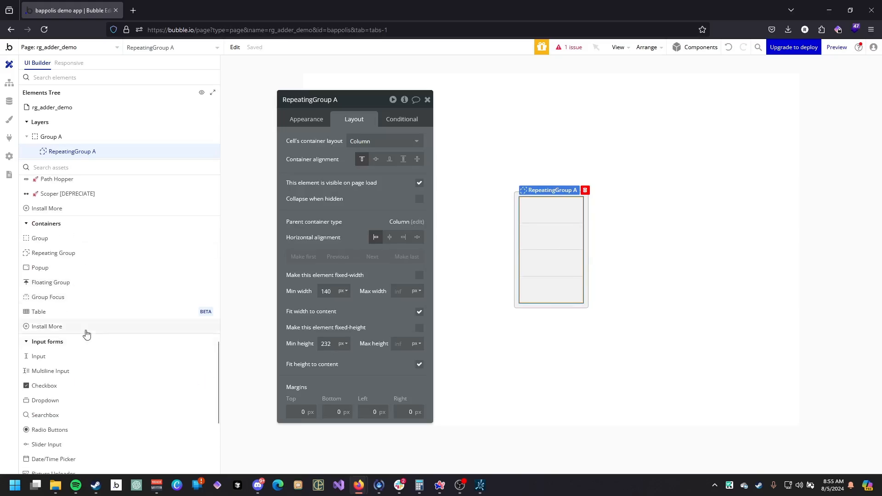
left_click(69, 356)
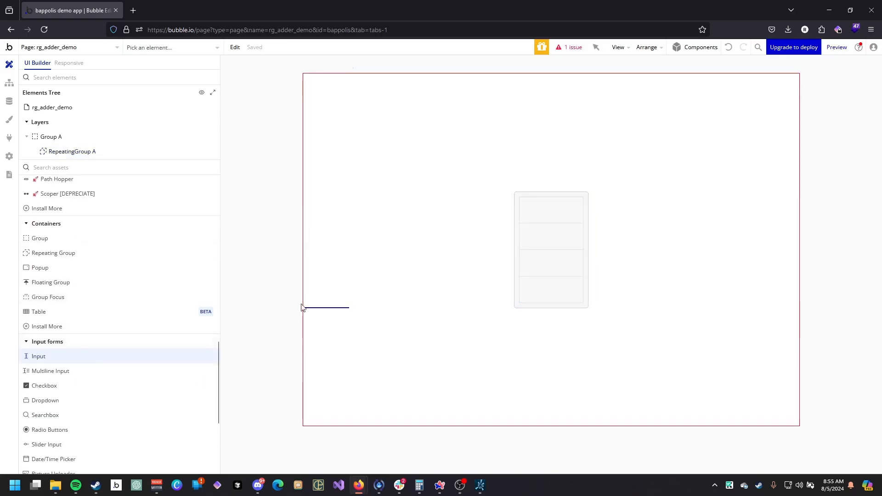
left_click(532, 194)
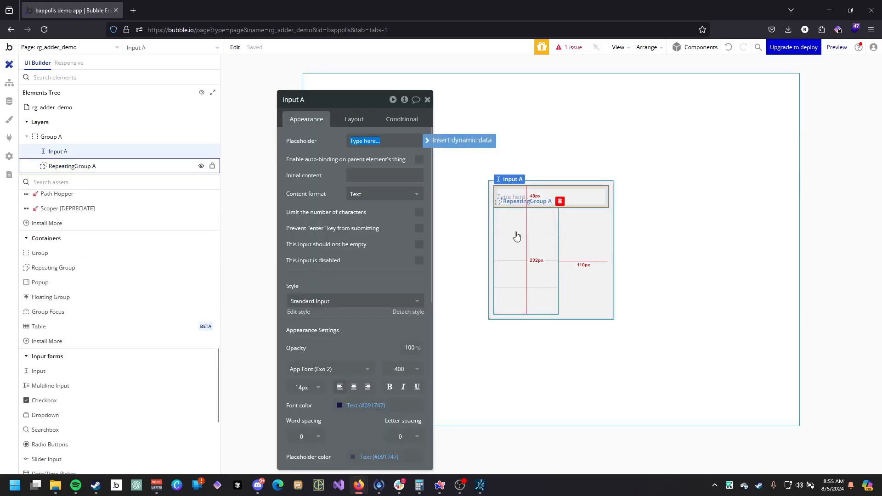
left_click(517, 236)
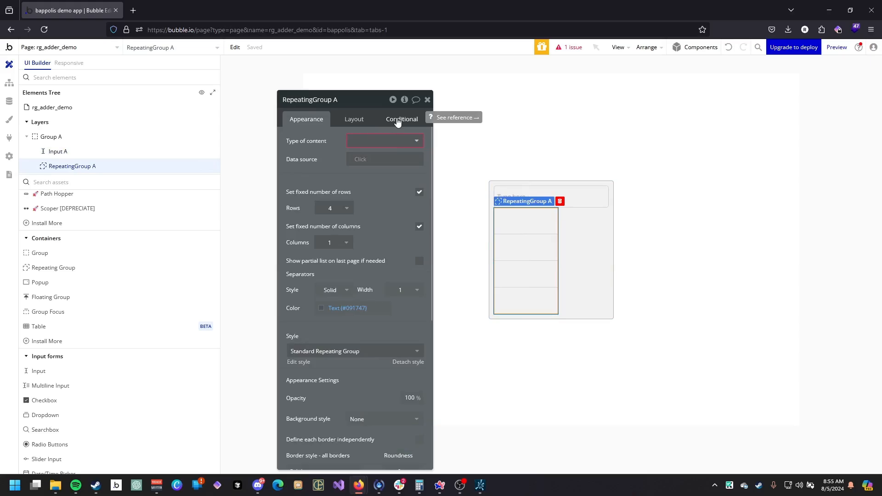
left_click(404, 141)
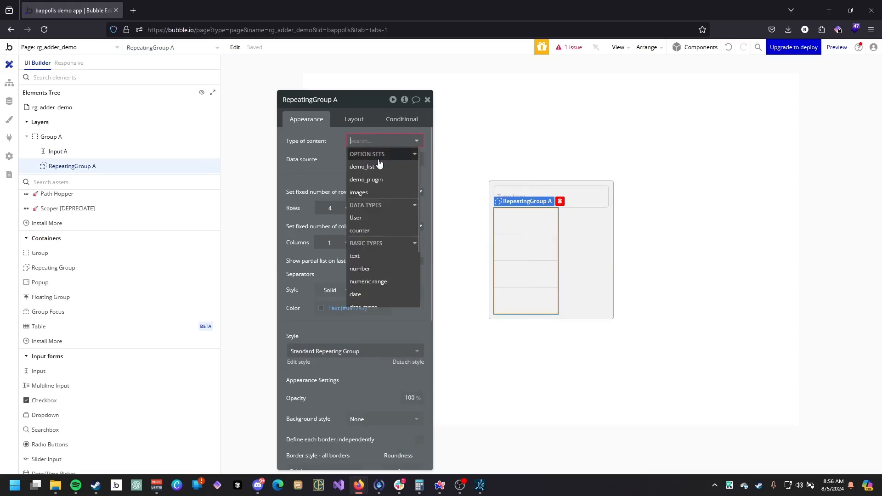
left_click(317, 175)
Create a new data type named parent_thing.
left_click(9, 101)
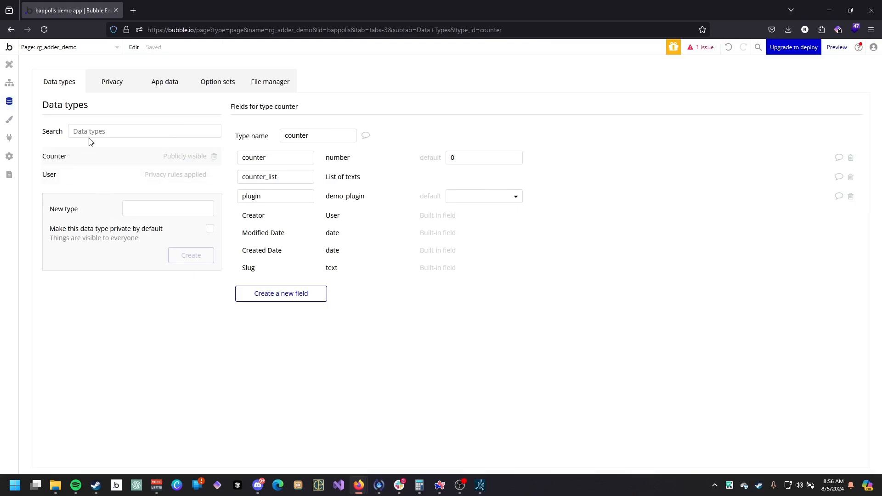
left_click(145, 211)
mouse_move(463, 207)
type("parent_thing")
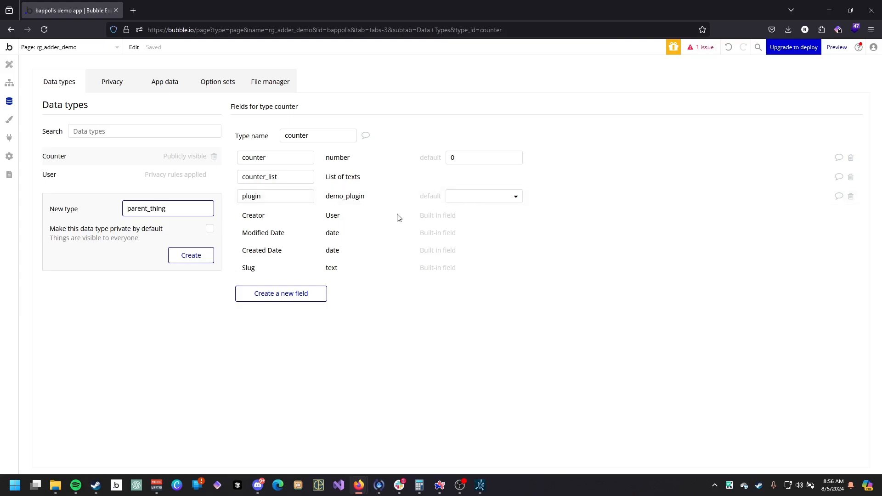
left_click(188, 255)
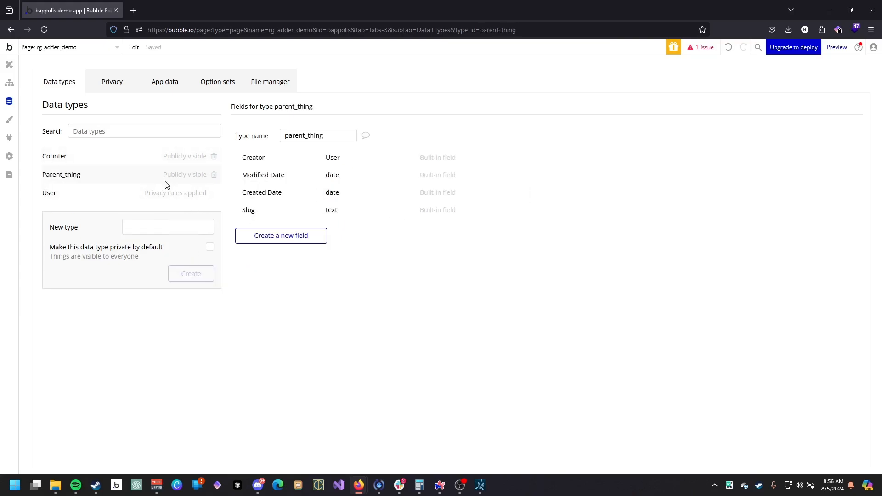
Create a new data type named child_thing.
left_click(184, 229)
type("child_thing")
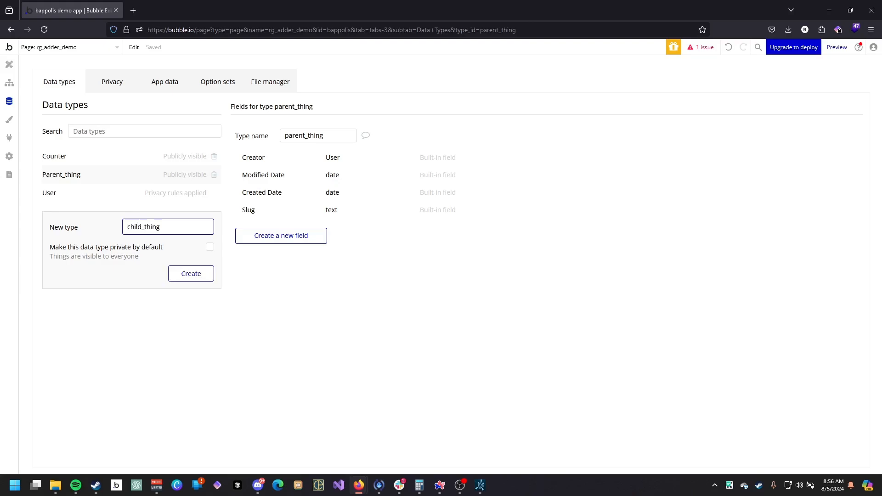
left_click(189, 273)
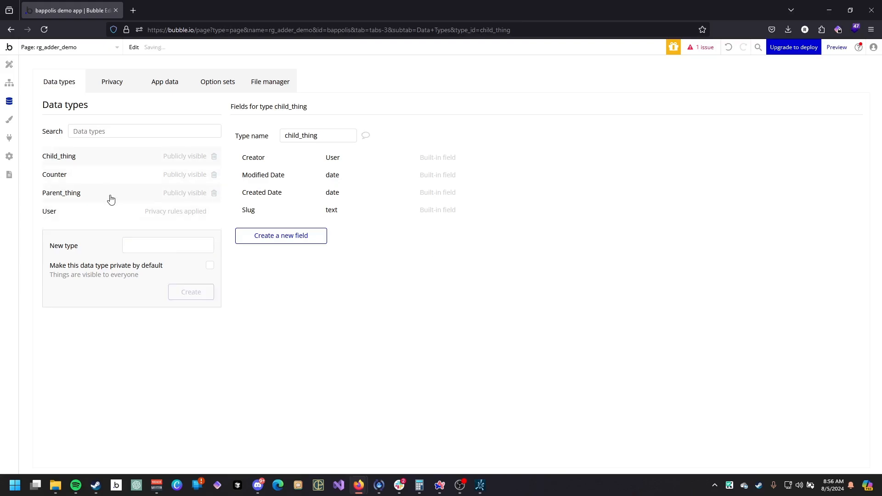
Add a field named children to parent_thing as a list of child_thing.
left_click(123, 164)
left_click(105, 201)
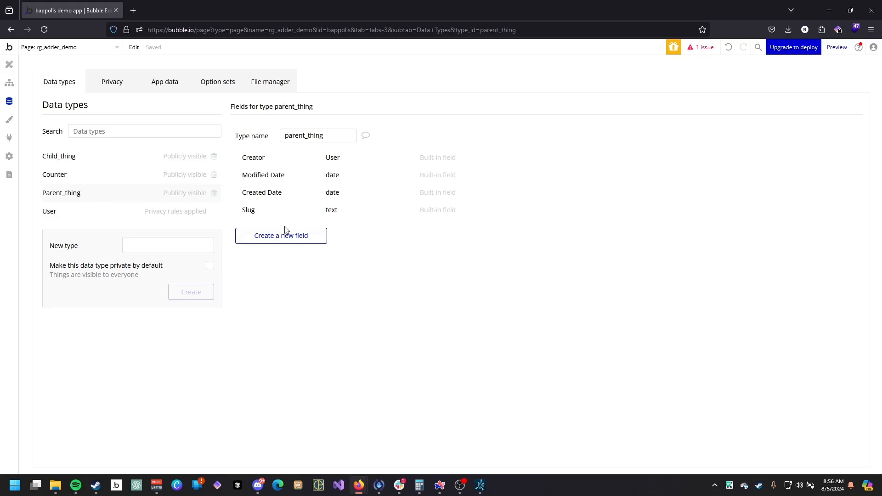
left_click(286, 234)
left_click(406, 120)
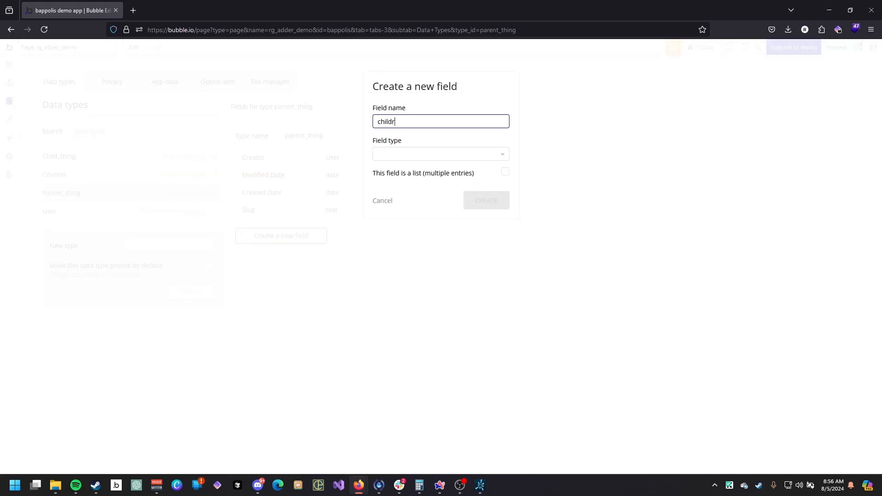
left_click(503, 172)
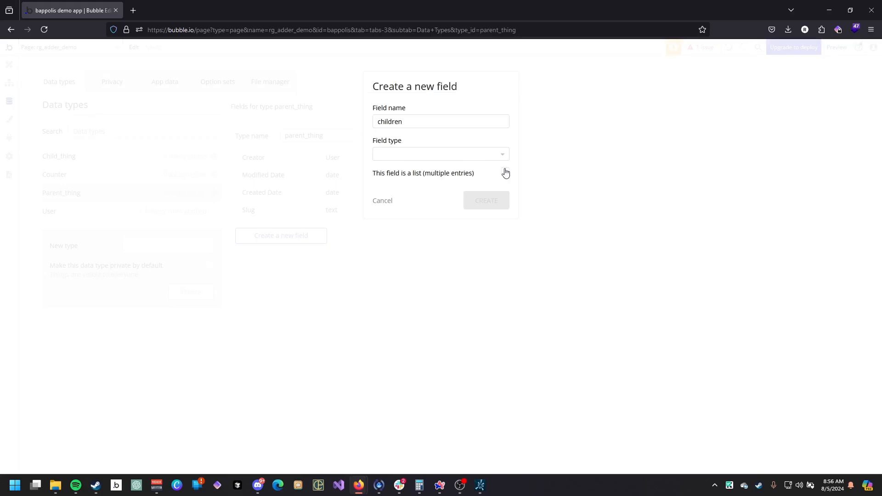
left_click(471, 153)
left_click(411, 249)
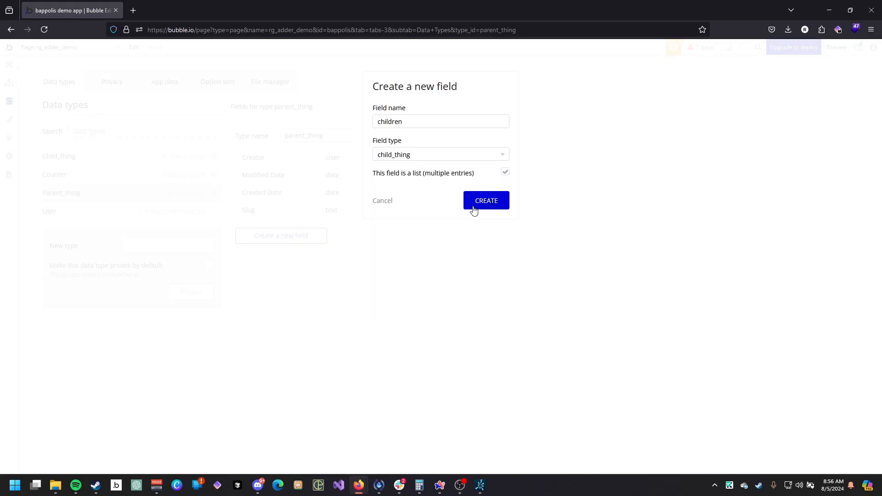
left_click(473, 208)
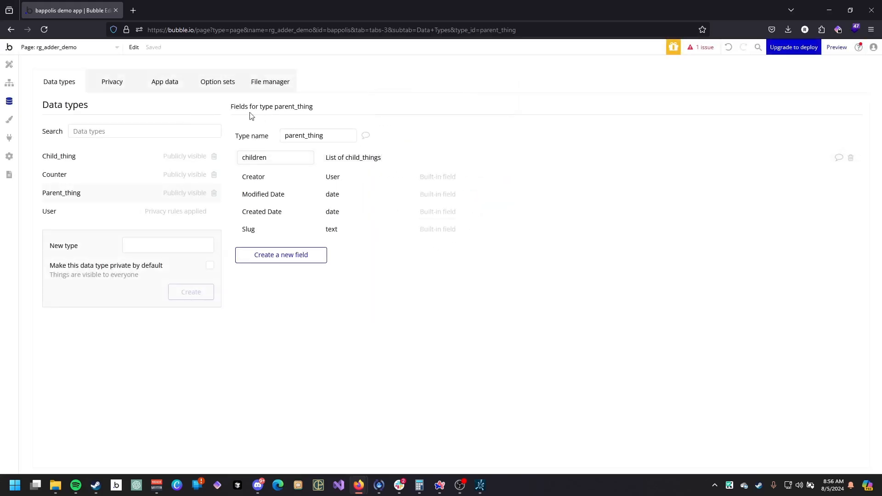
Add a text field named name to the child_thing data type.
left_click(100, 160)
left_click(299, 235)
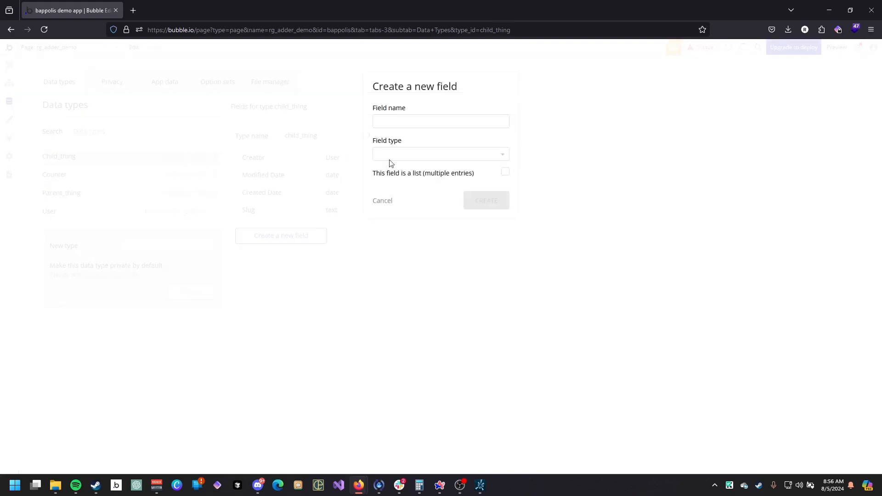
left_click(403, 118)
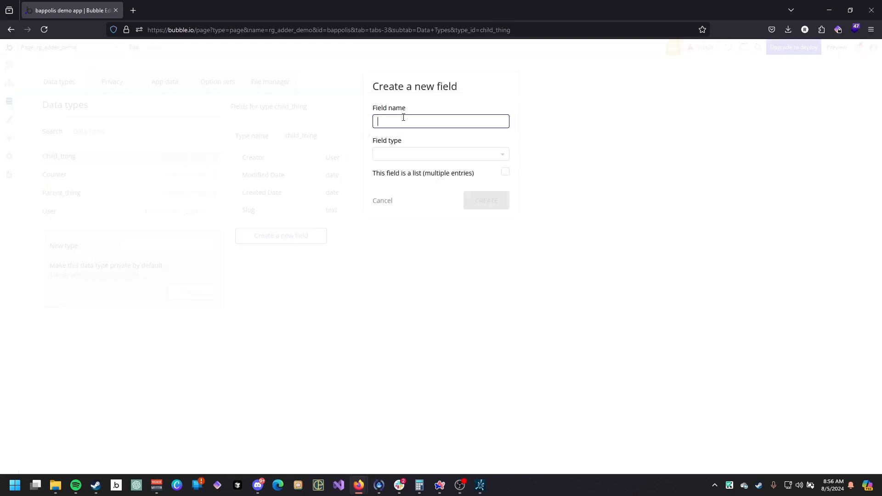
left_click(443, 152)
type("texz")
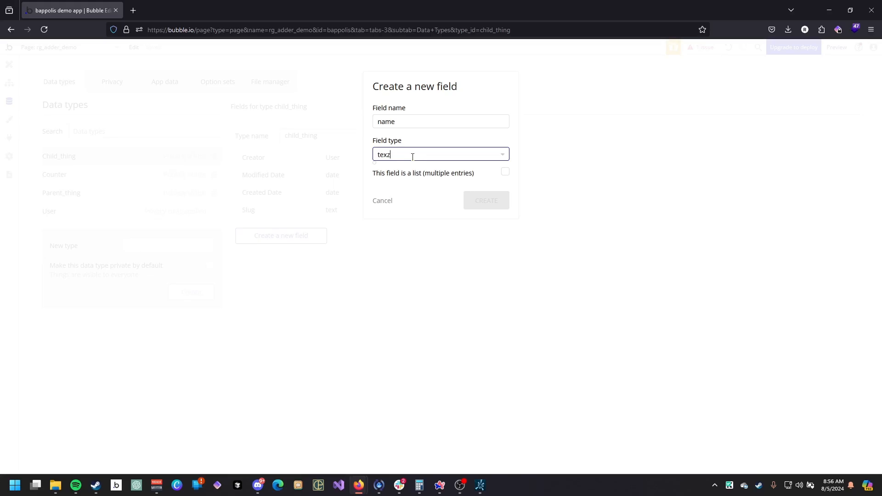
double_click(412, 156)
type("text")
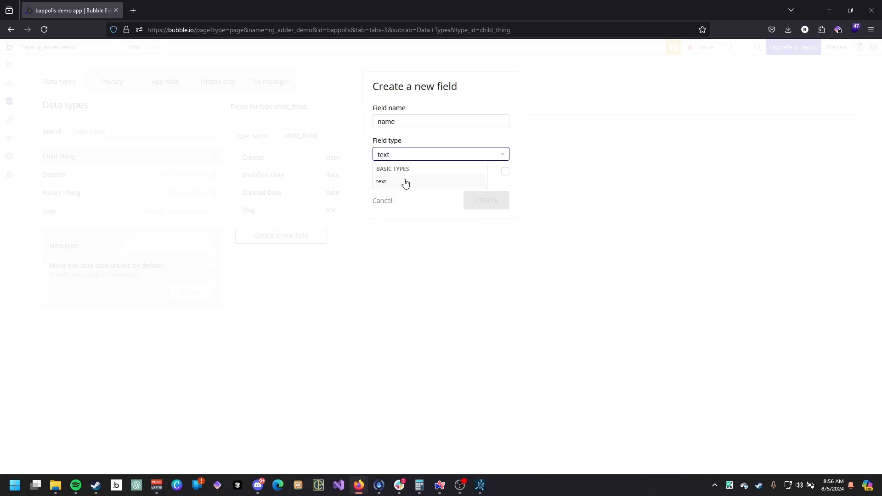
left_click(405, 182)
left_click(501, 199)
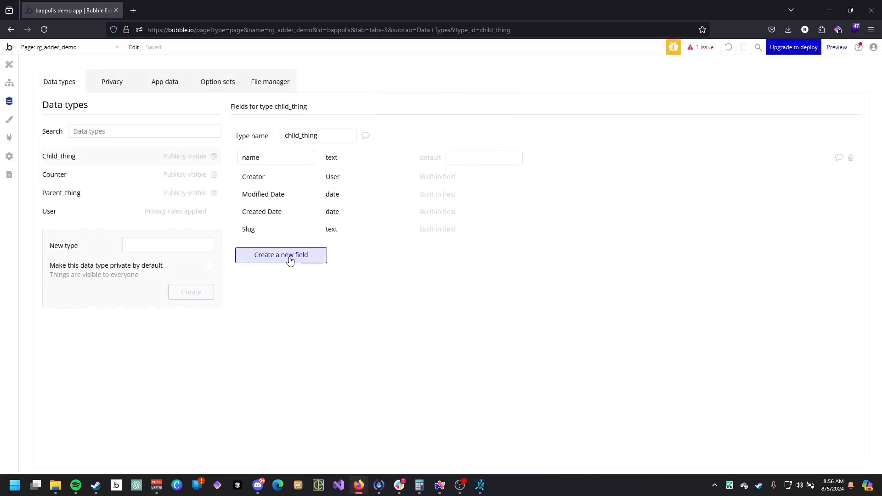
Add a number field named number to child_thing.
left_click(290, 255)
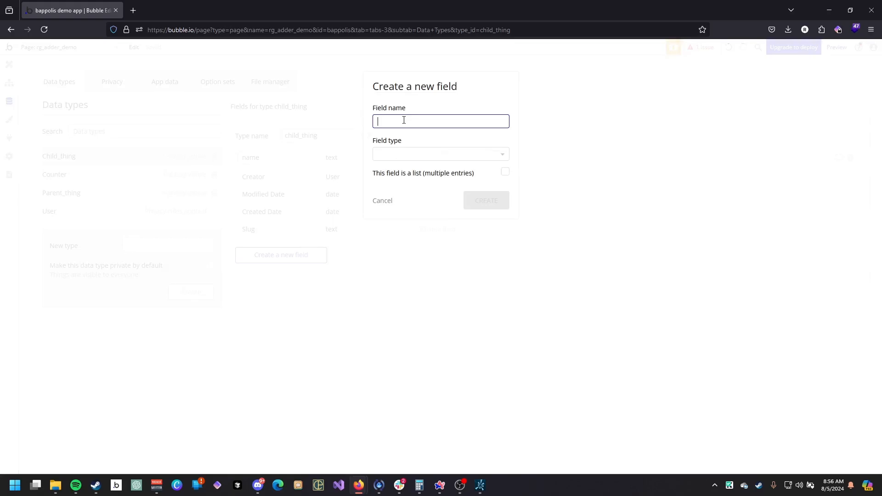
type("number")
key("Tab")
left_click(411, 154)
type("numb")
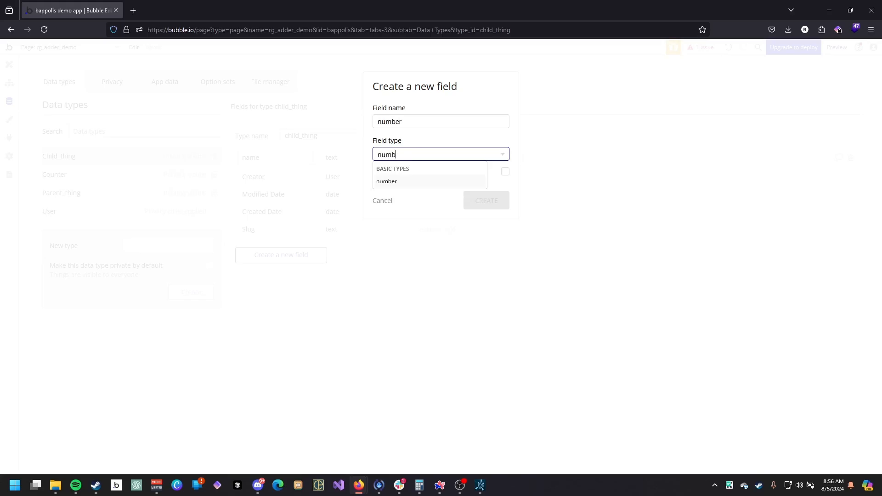
left_click(411, 182)
left_click(484, 200)
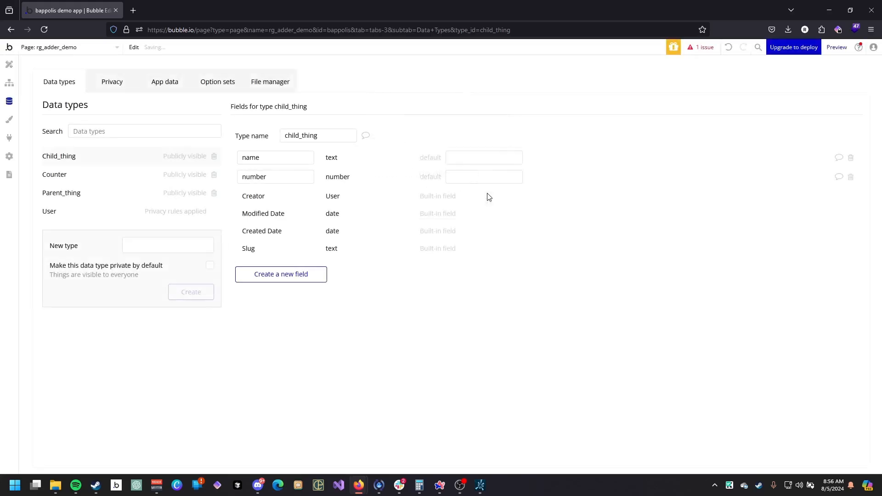
Create a new option set named state.
left_click(230, 81)
left_click(168, 227)
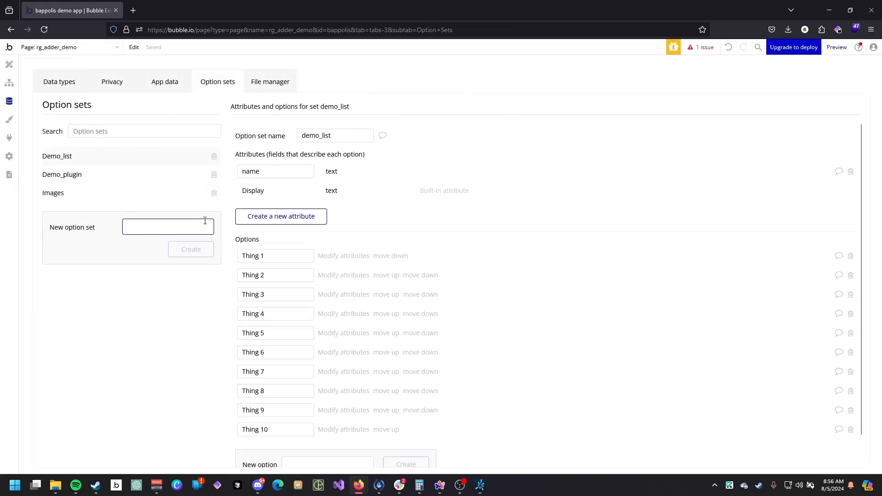
type("state")
left_click(193, 249)
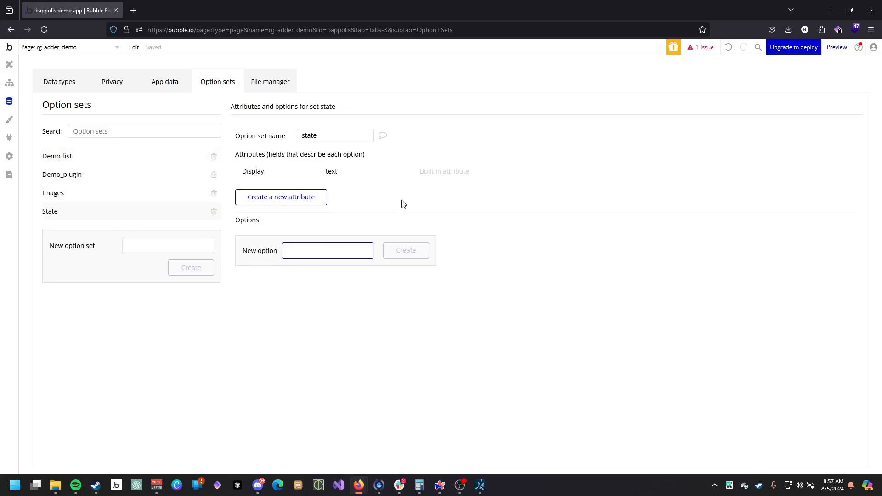
Add the options happy, sad, mad and glad to the state option set.
type("happy")
key("Return")
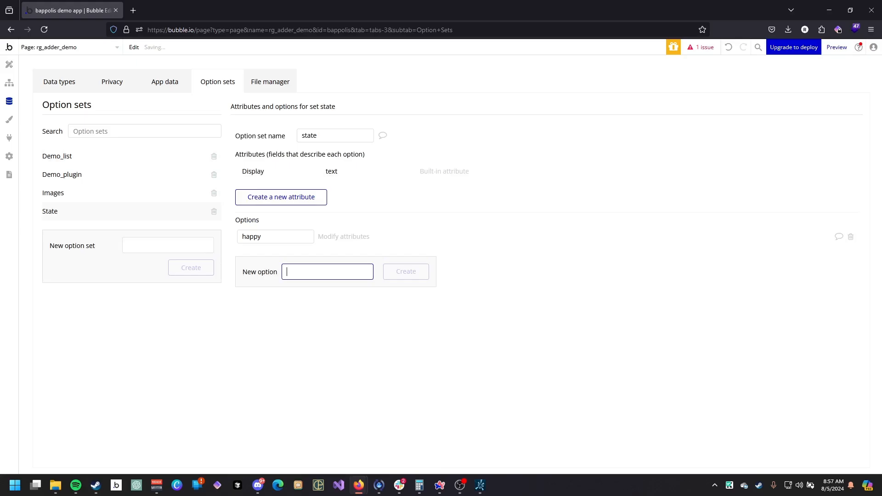
type("sad")
key("Return")
type("mad")
key("Return")
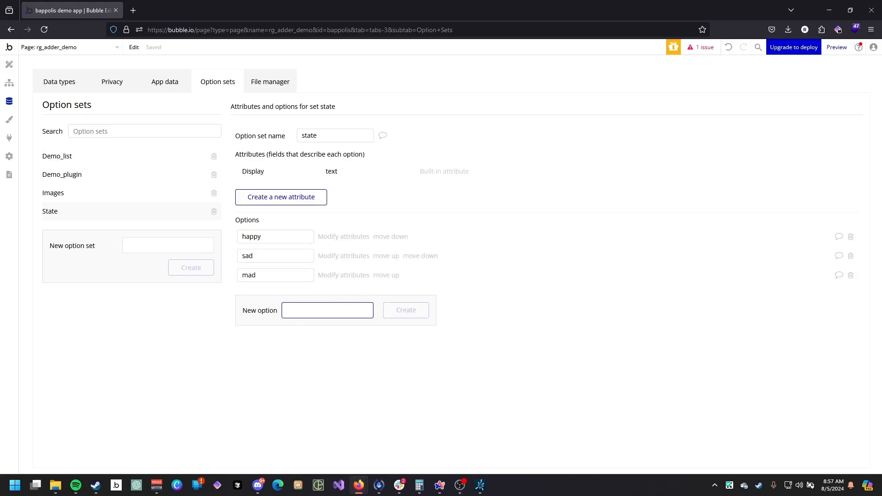
type("glaf")
key("Return")
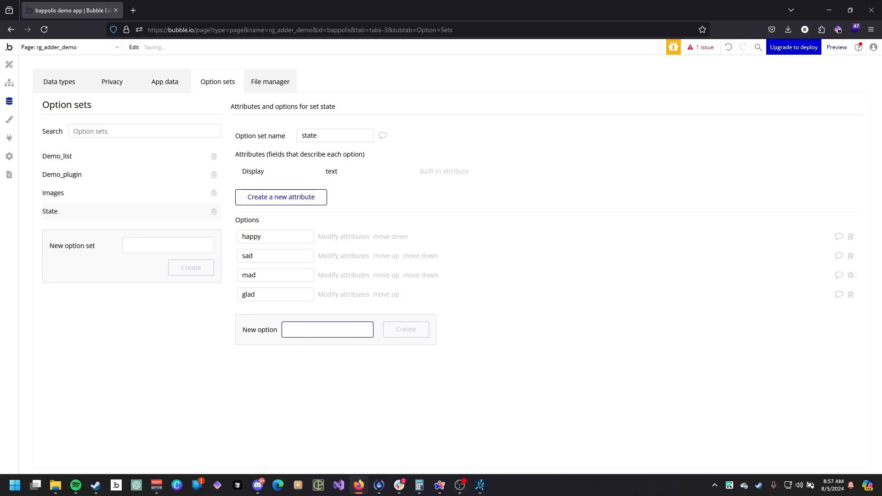
Add a field named status of type state to child_thing.
left_click(9, 65)
left_click(9, 101)
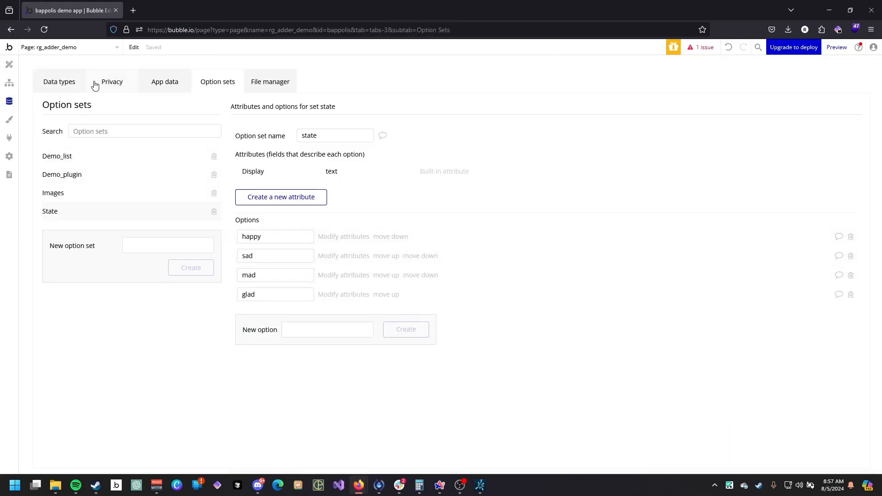
left_click(68, 86)
left_click(281, 274)
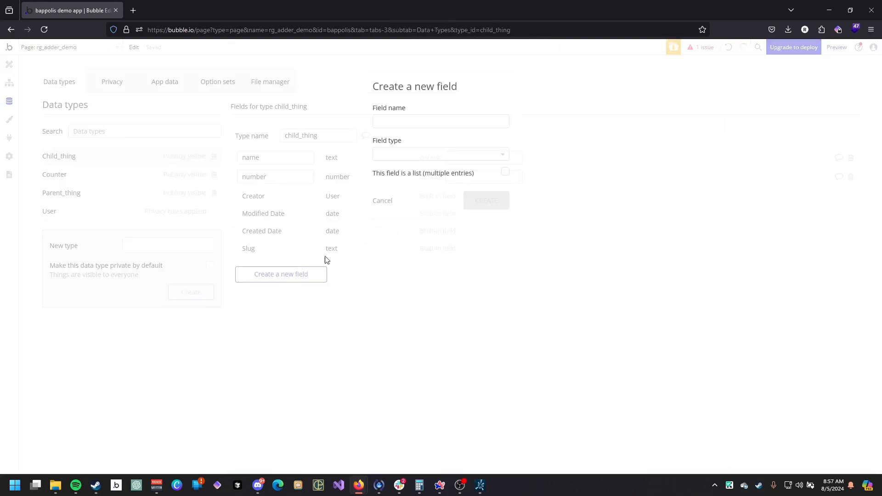
left_click(415, 122)
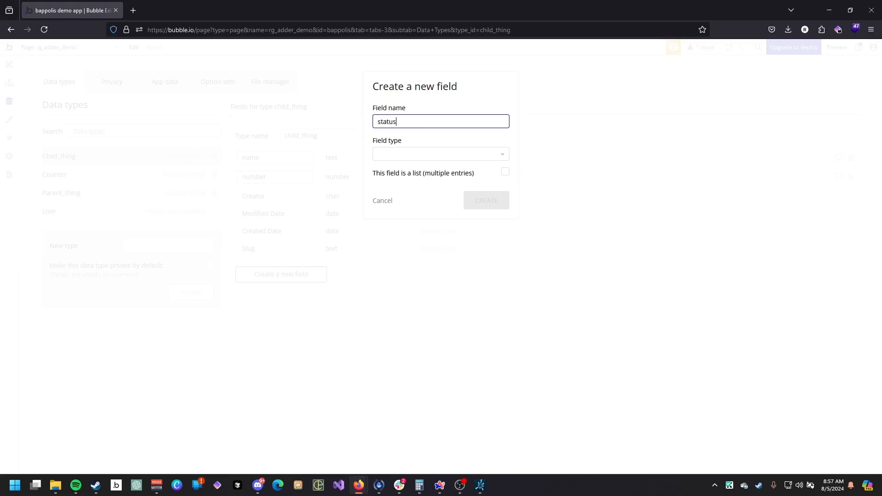
left_click(440, 157)
type("st")
left_click(419, 187)
left_click(485, 202)
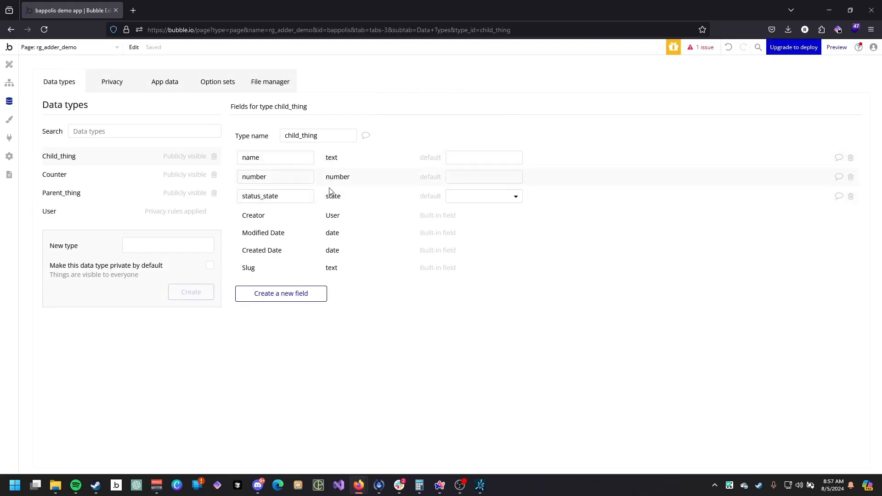
Duplicate Group A with its input and repeating group on the page.
left_click(95, 197)
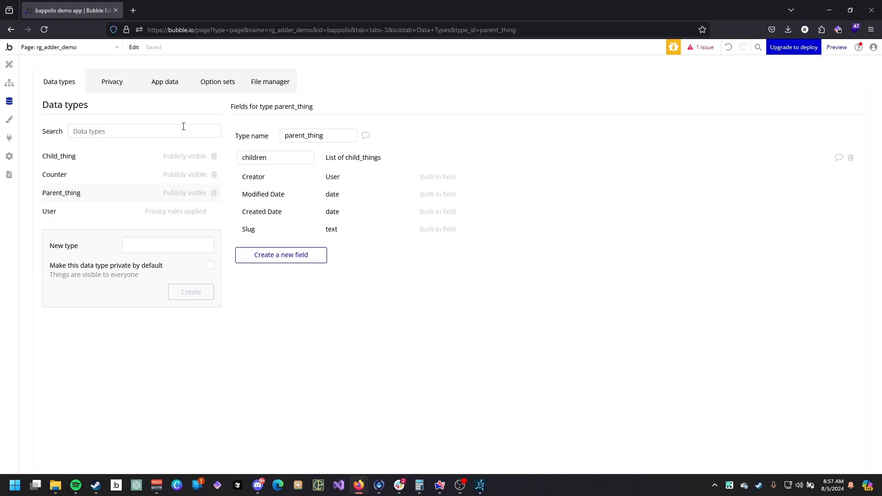
left_click(102, 159)
left_click(124, 196)
left_click(9, 82)
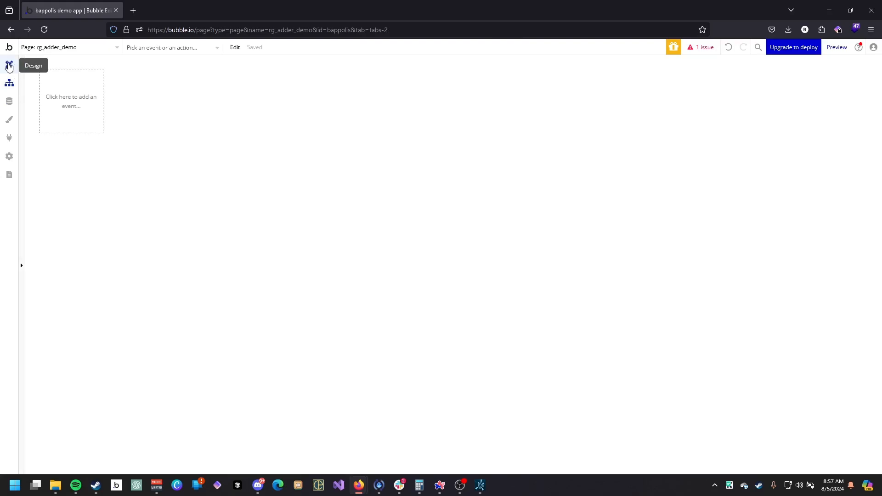
left_click(9, 66)
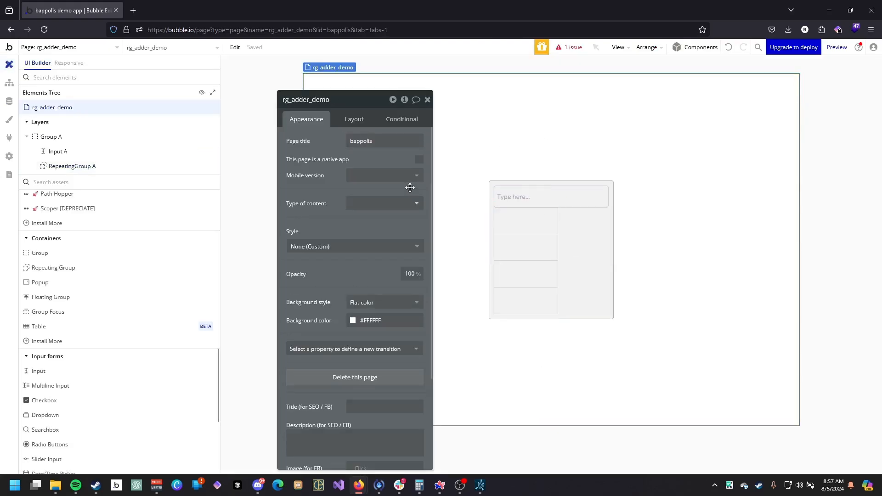
left_click(586, 203)
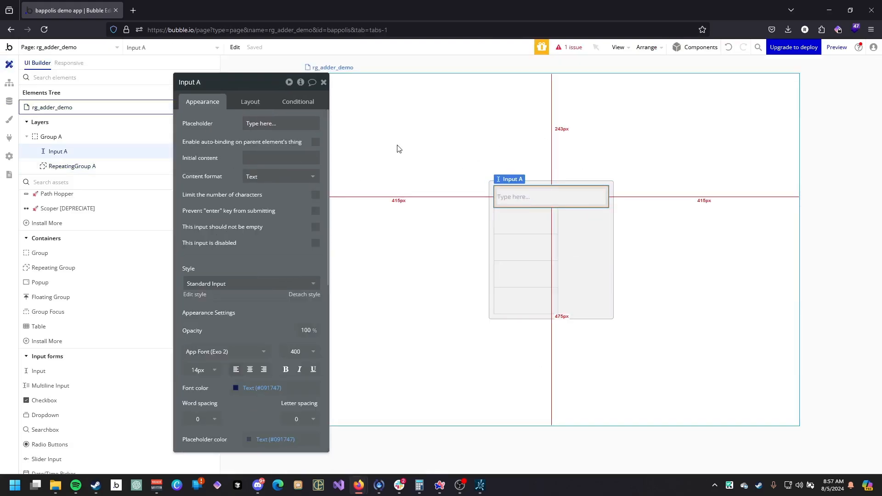
left_click(491, 205)
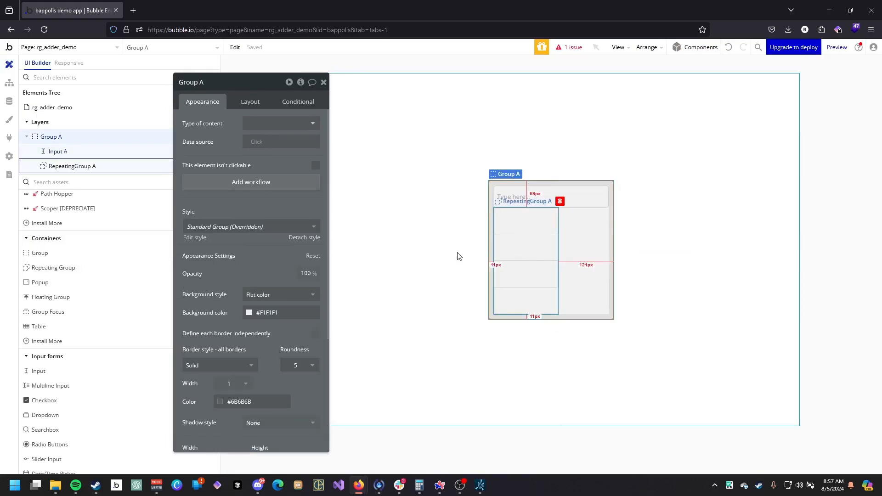
left_click(97, 274)
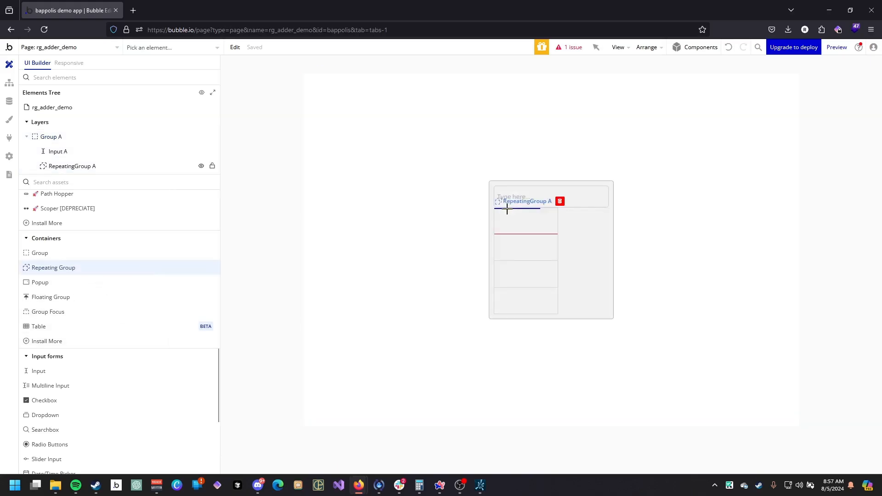
right_click(510, 363)
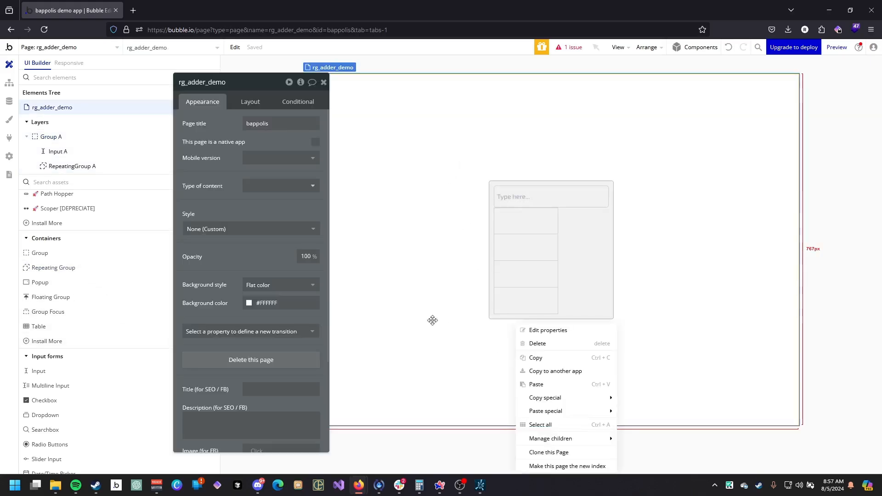
left_click(499, 191)
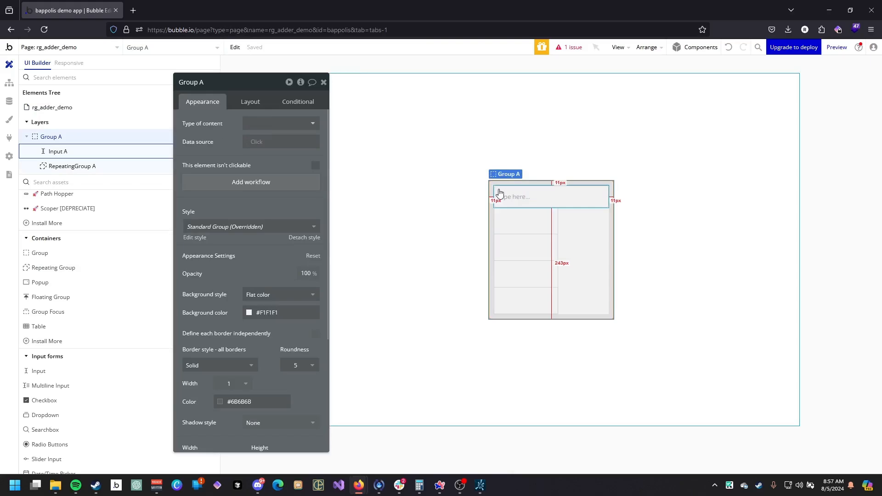
key("ctrl+d")
key("Escape")
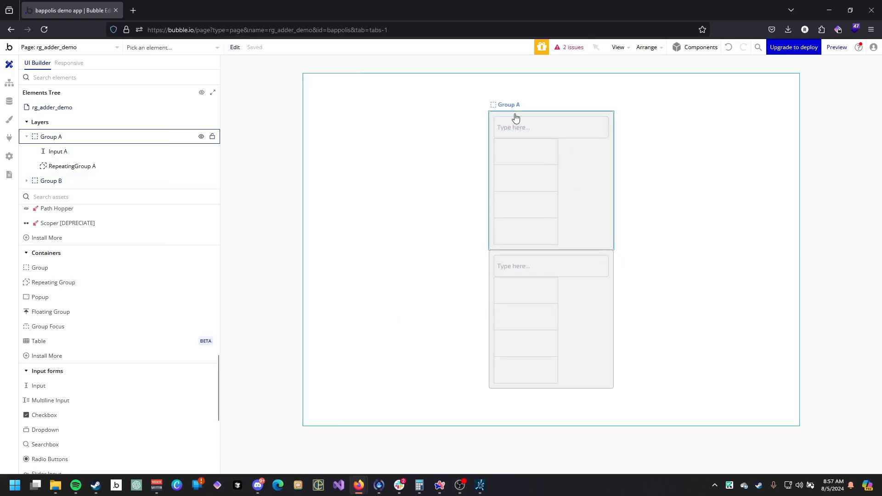
Rename Group A to PARENT MAKER.
left_click(515, 118)
left_click(216, 82)
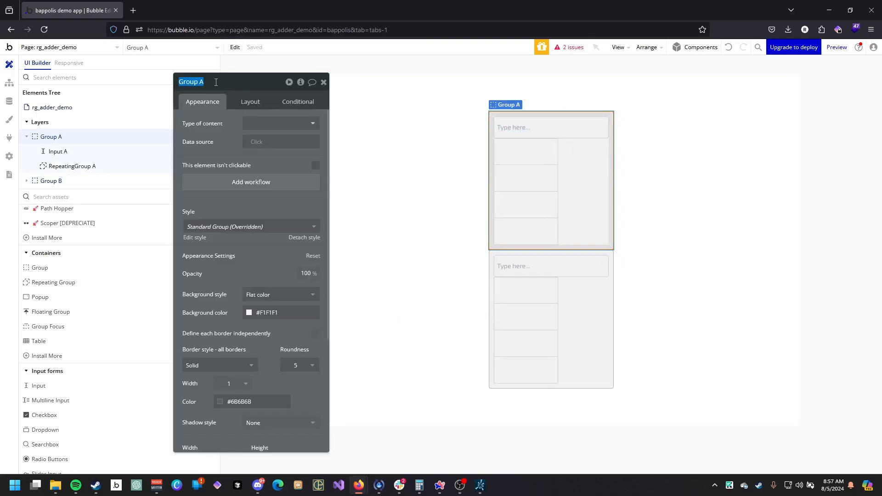
type("PARENT PA")
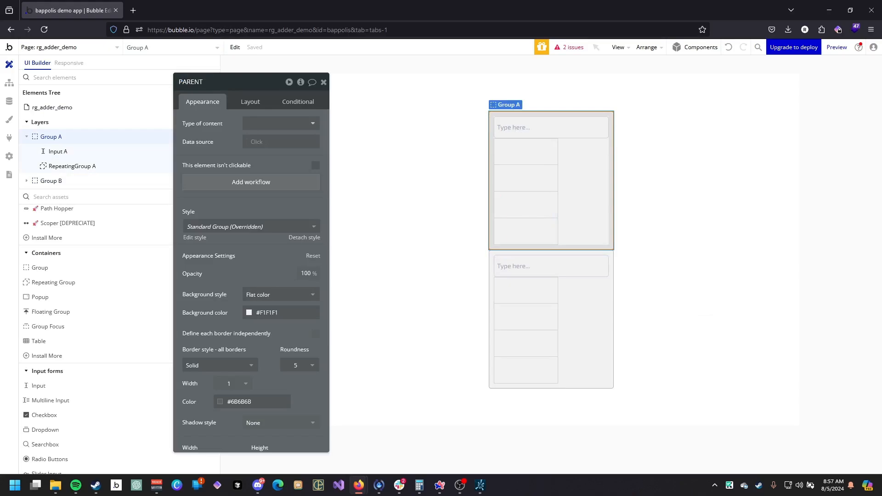
key("Return")
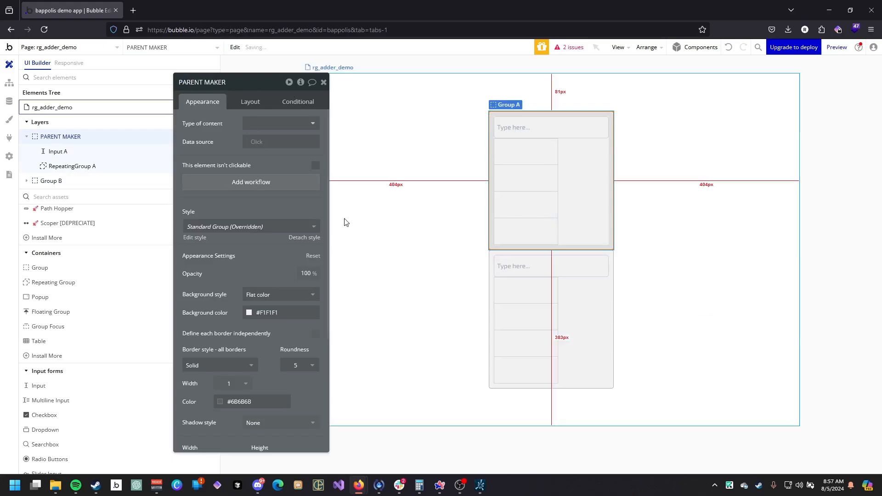
Rename Group B to CHILD MAKER.
left_click(501, 257)
left_click(201, 81)
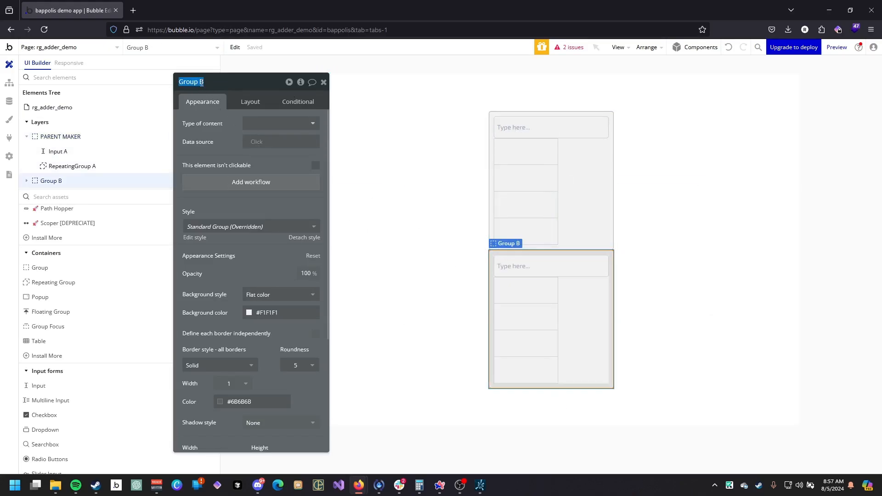
type("CHILD MAKER")
key("Return")
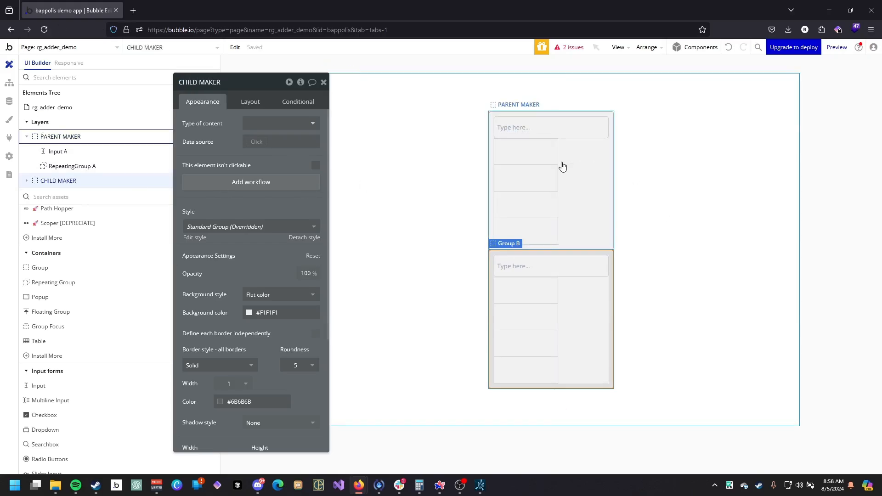
Delete the repeating group inside PARENT MAKER and undo that deletion.
left_click(577, 146)
left_click(553, 157)
key("Delete")
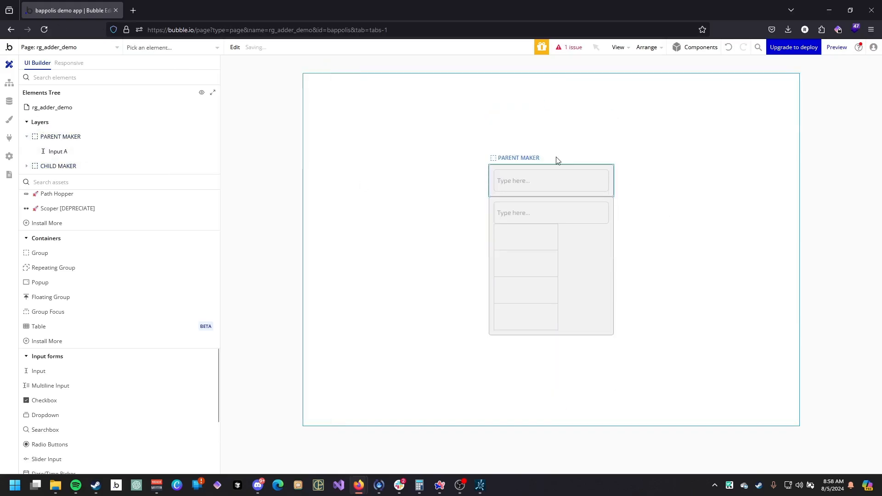
left_click(727, 51)
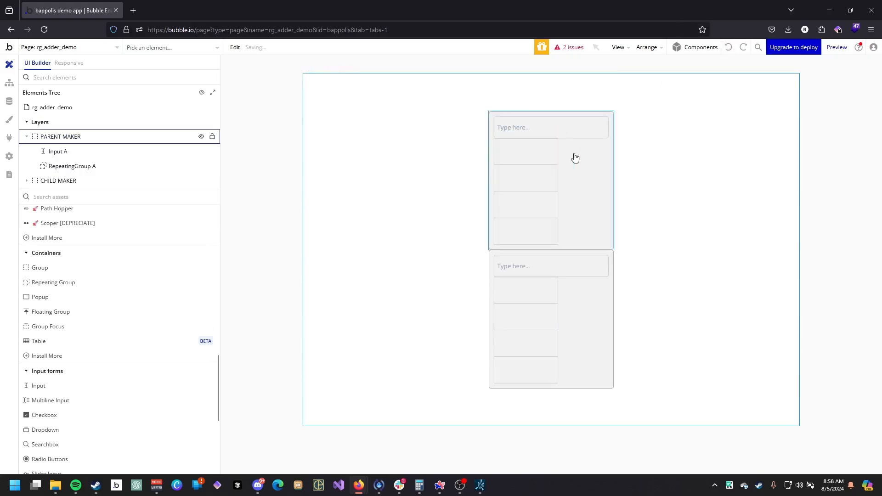
Delete the input from the PARENT MAKER group.
left_click(574, 158)
left_click(537, 132)
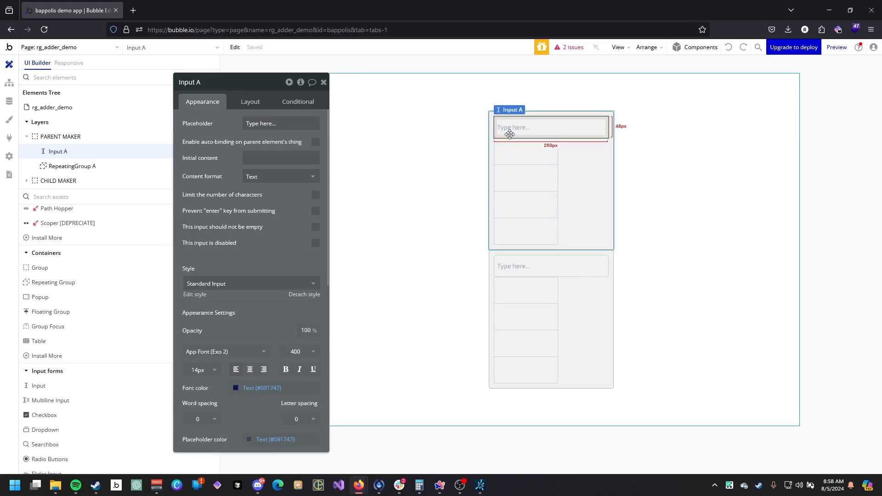
key("Delete")
scroll(78, 294, "up", 5)
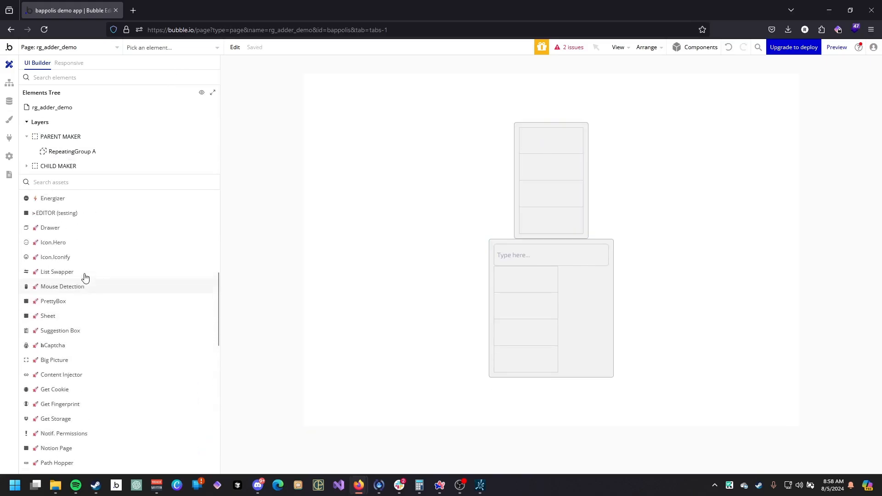
Add a button to the top of the PARENT MAKER group, above the repeating group.
scroll(85, 277, "up", 5)
left_click(67, 226)
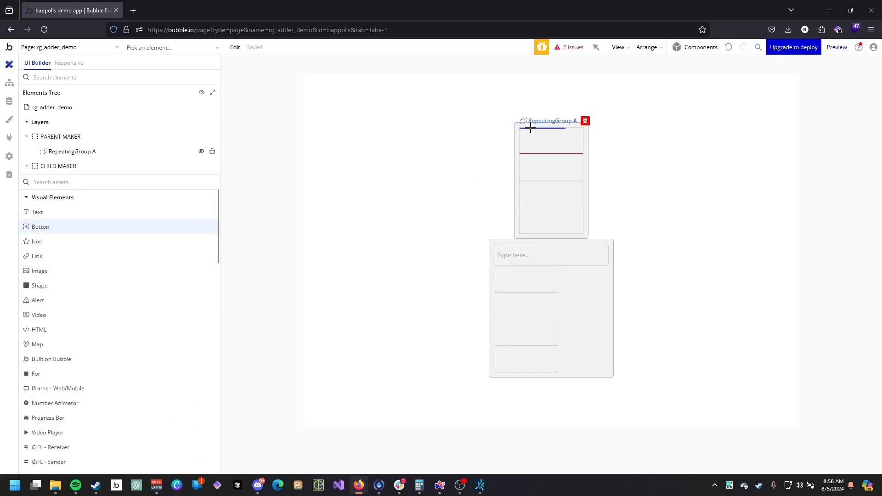
left_click(530, 127)
left_click_drag(81, 168, 77, 145)
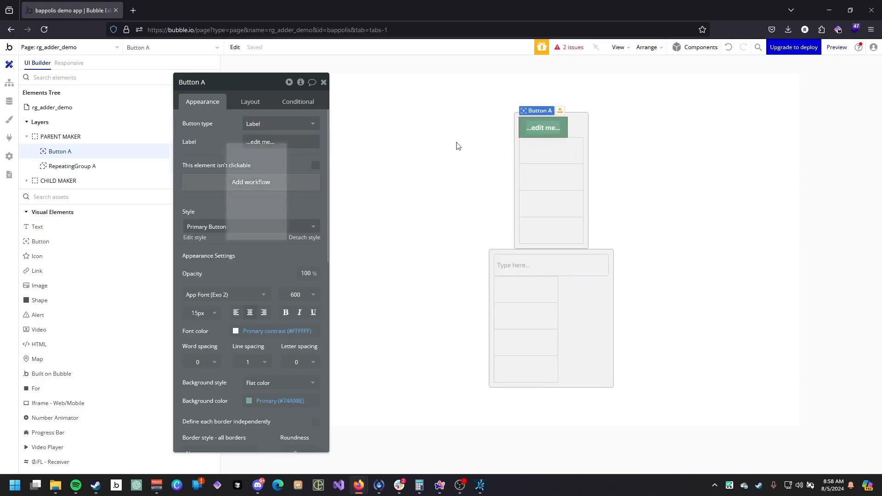
Set the new button's minimum height to 32 px.
left_click(251, 102)
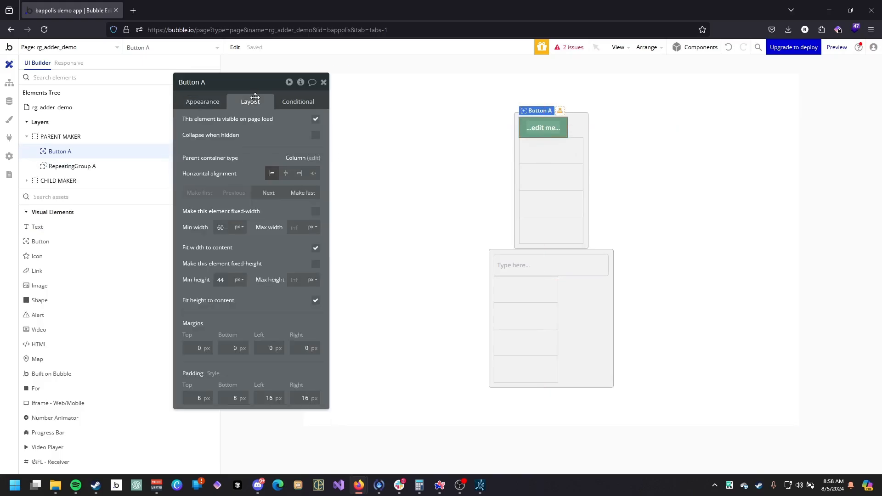
type("32")
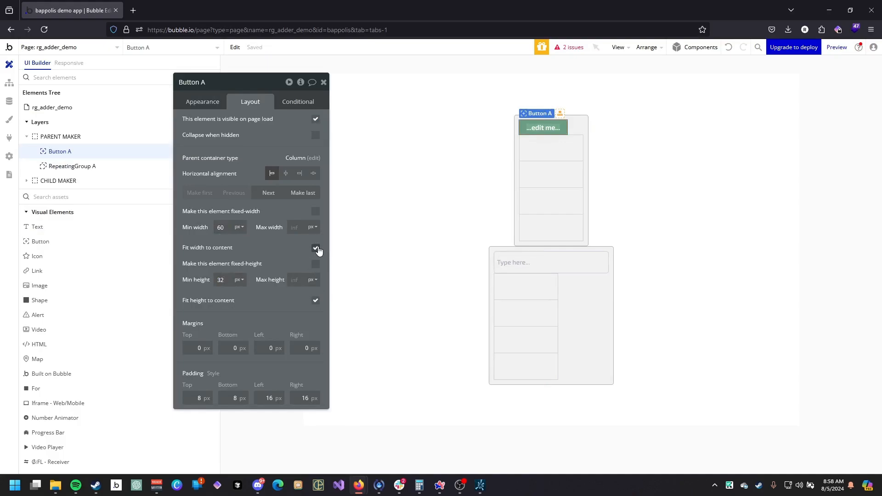
left_click(212, 103)
Turn off fit width to content for the PARENT MAKER group.
left_click(516, 150)
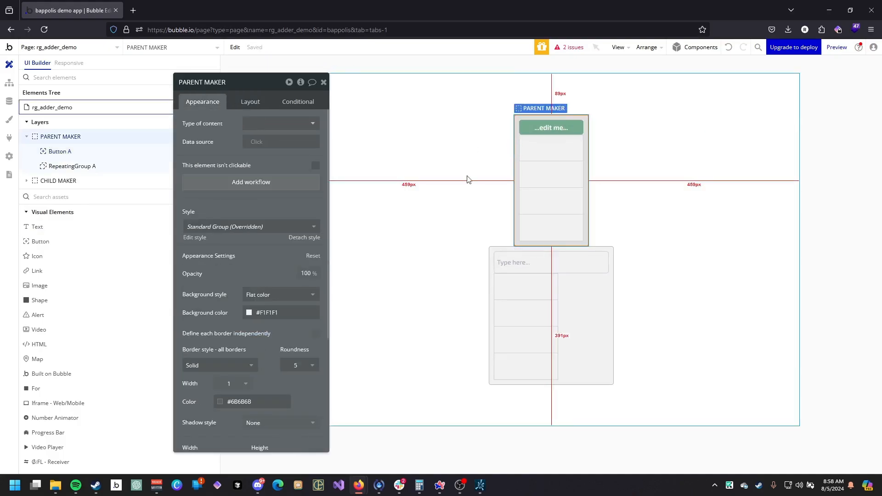
left_click(250, 100)
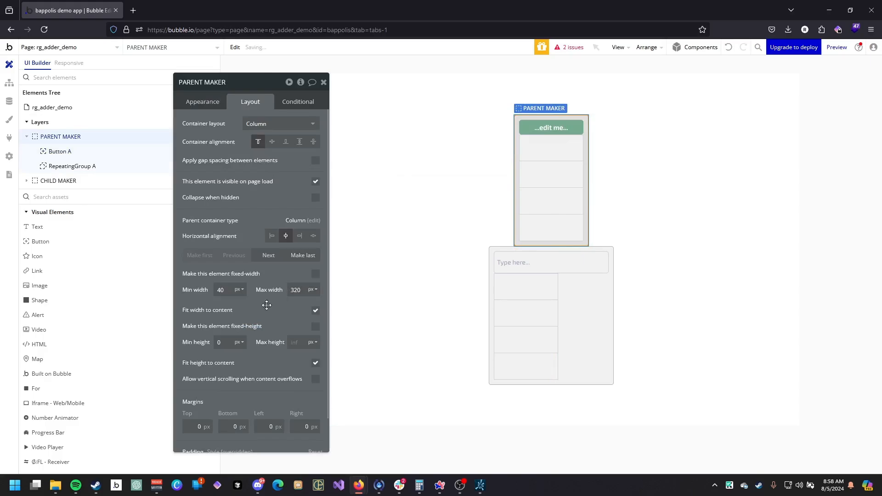
left_click(315, 312)
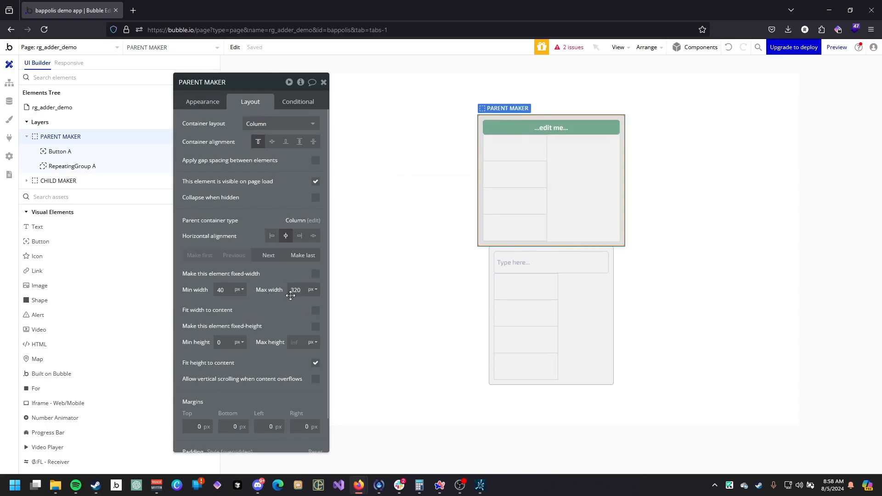
Set the CHILD MAKER group's maximum width to 320 px and turn off fit width to content.
left_click(505, 163)
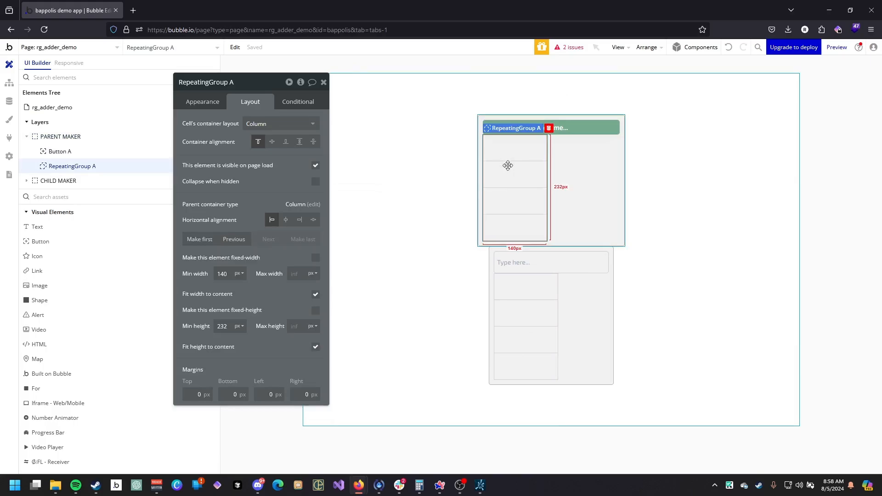
left_click(492, 269)
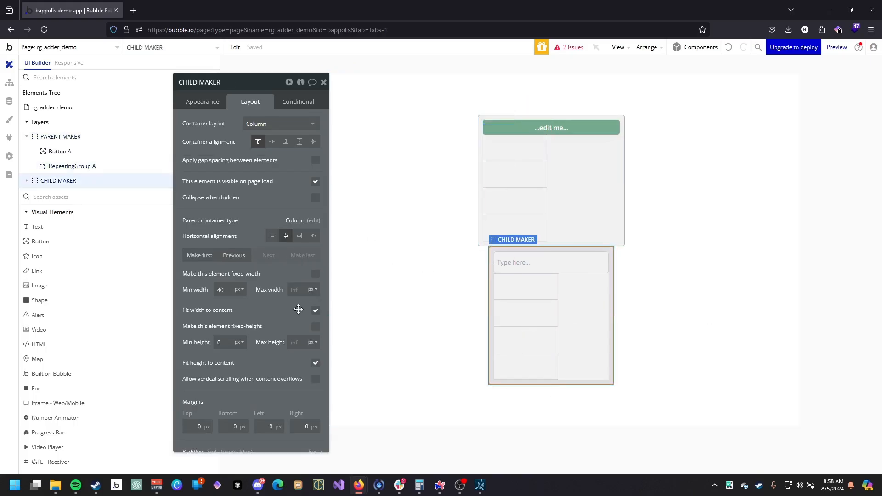
left_click(299, 290)
type("32")
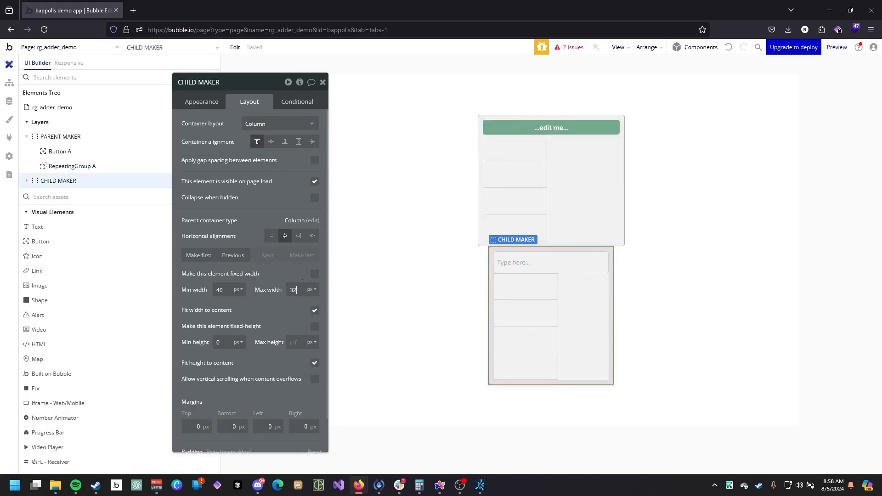
type("0")
left_click(315, 310)
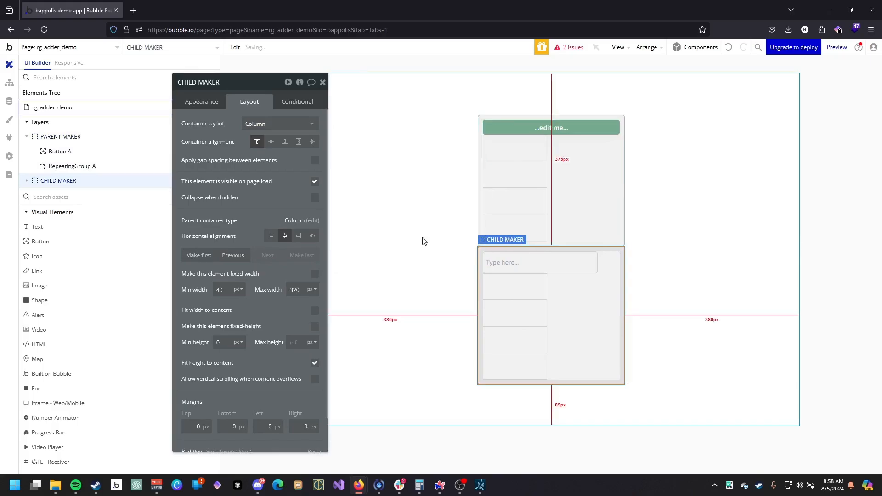
Enable gap spacing between elements on the page with a 20 px row gap.
left_click(454, 239)
left_click(315, 160)
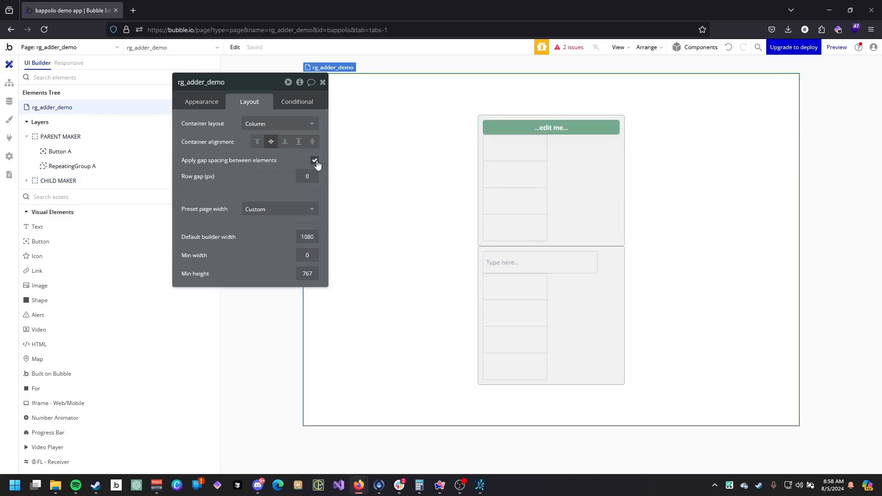
type("20")
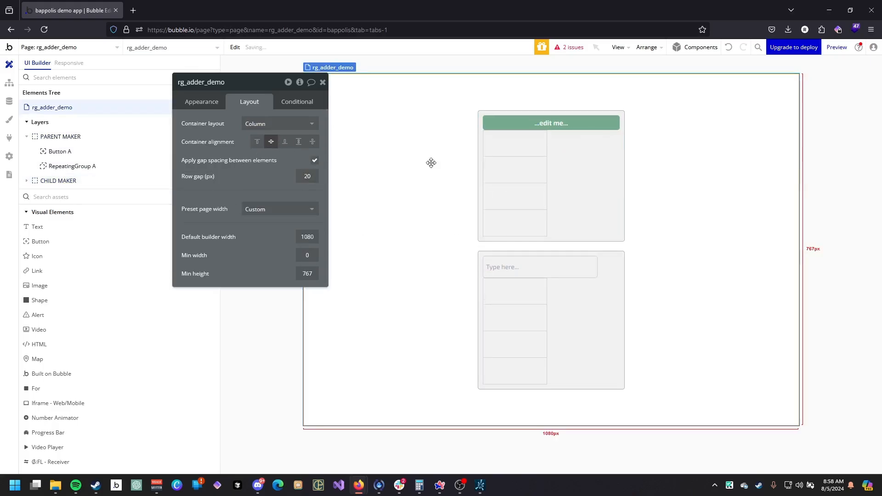
Set the top button's label to "Create Parent".
left_click(586, 127)
left_click(197, 102)
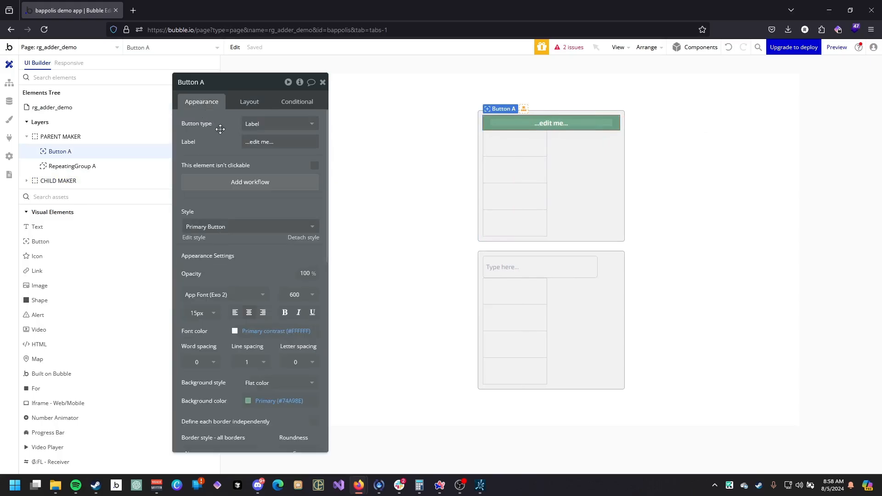
triple_click(260, 142)
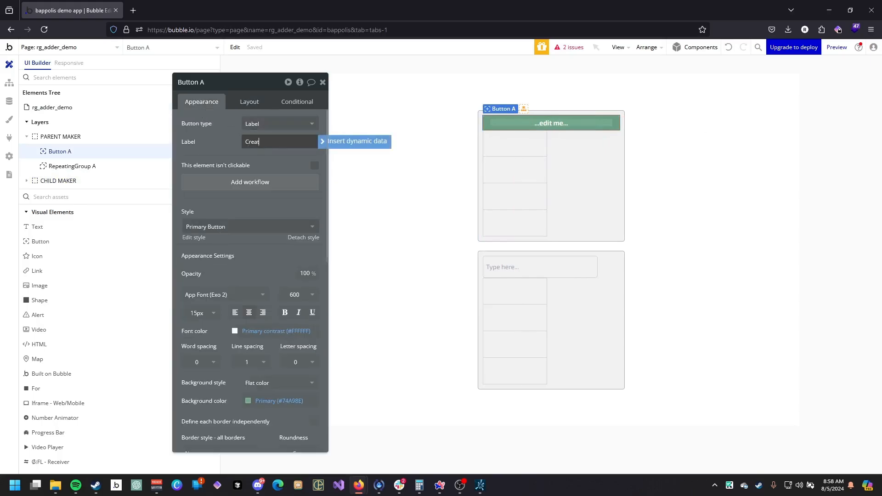
type("Create Parent")
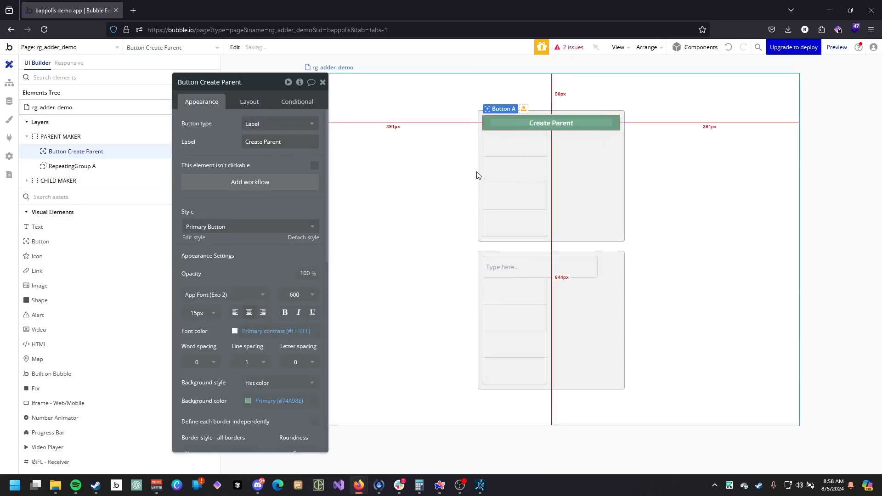
Set the repeating group's content type to parent_thing and its data source to a search for parent_thing.
left_click(496, 181)
left_click(265, 125)
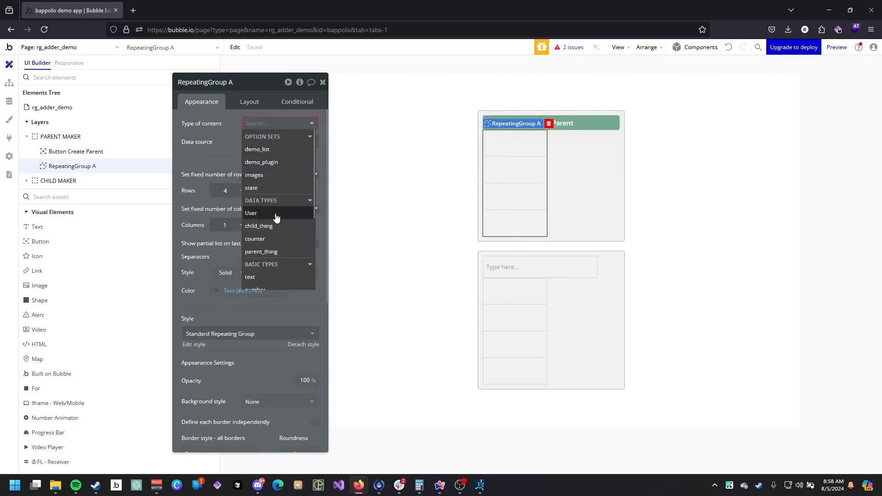
left_click(279, 252)
left_click(271, 143)
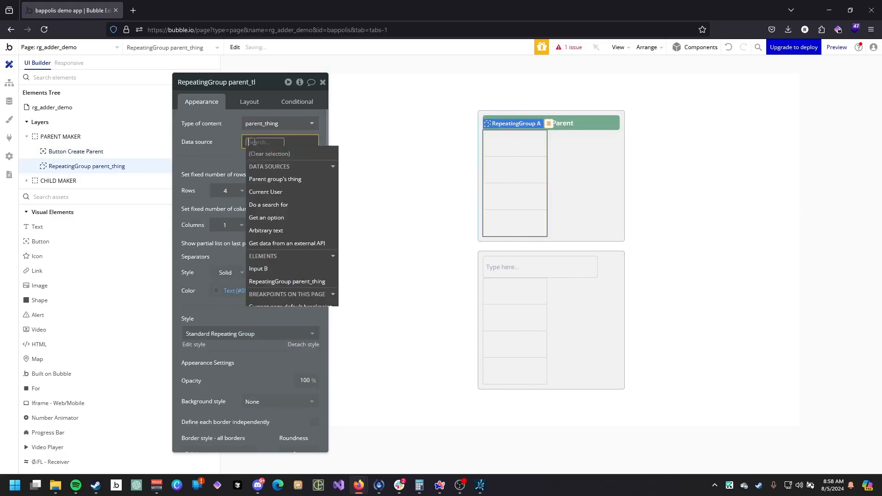
left_click(292, 206)
left_click(423, 104)
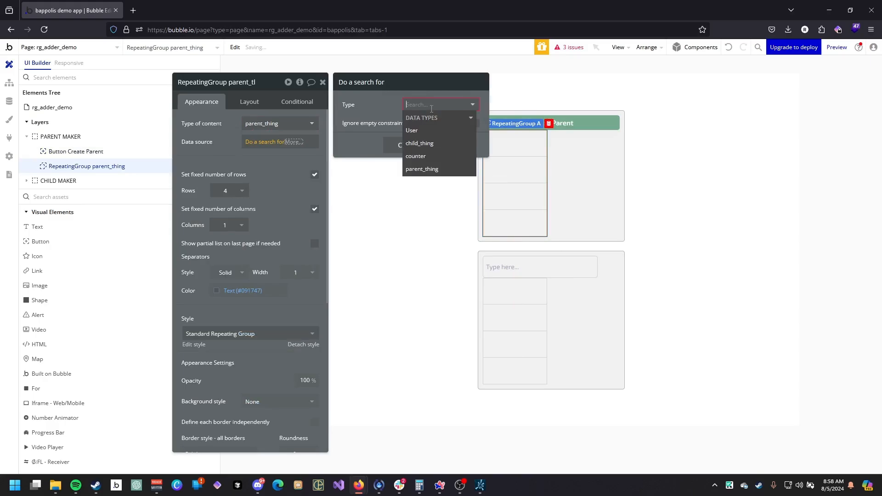
left_click(415, 167)
left_click(390, 195)
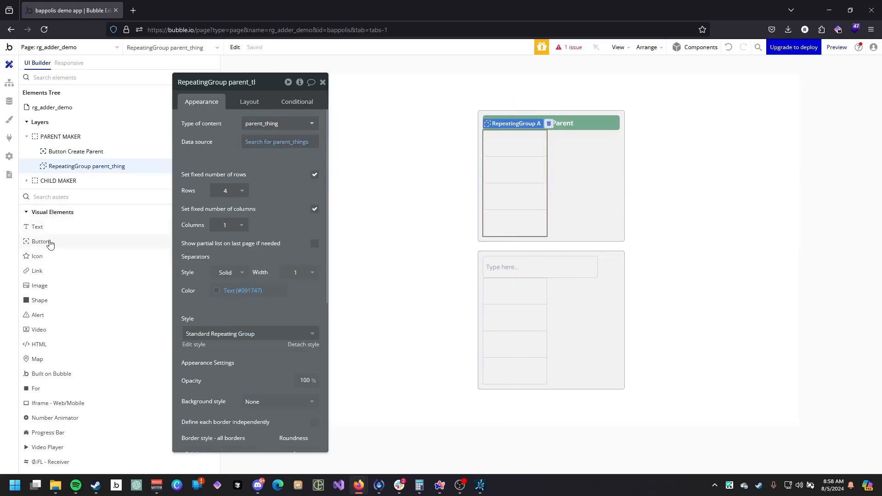
Add a text in the repeating group cell showing the current cell's parent_thing's unique id.
left_click(65, 228)
left_click(491, 157)
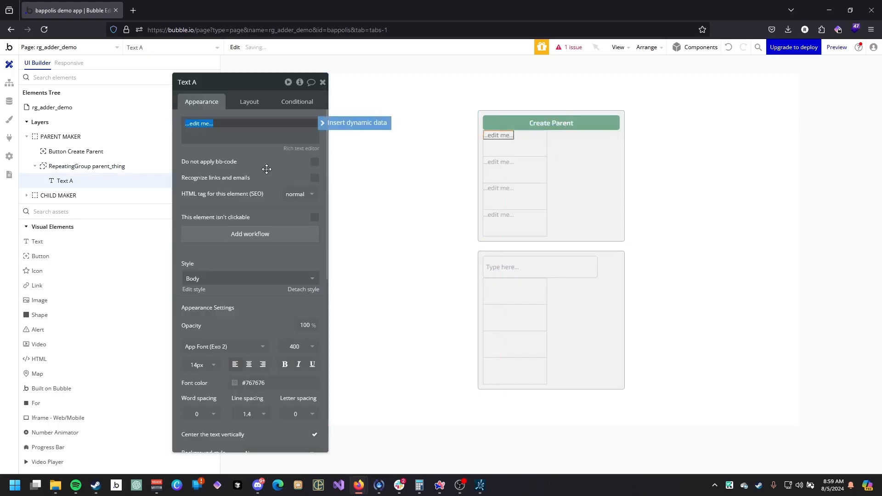
left_click(358, 129)
left_click(215, 160)
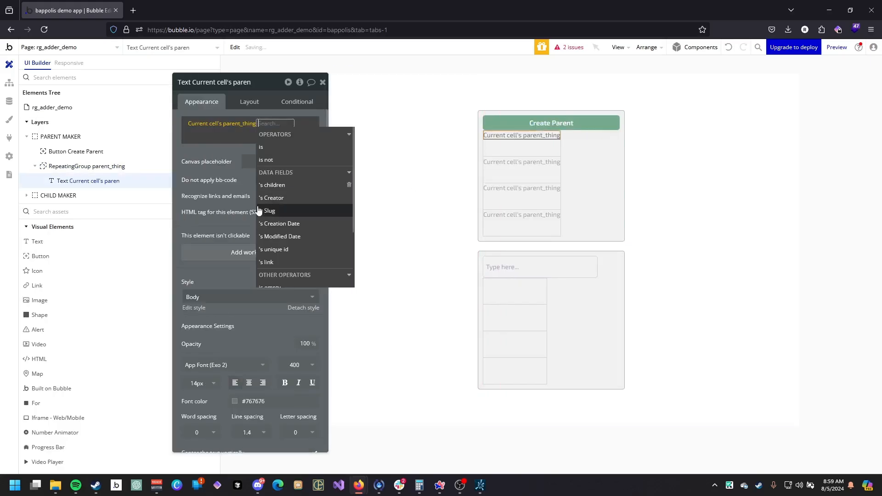
scroll(284, 209, "down", 3)
left_click(281, 177)
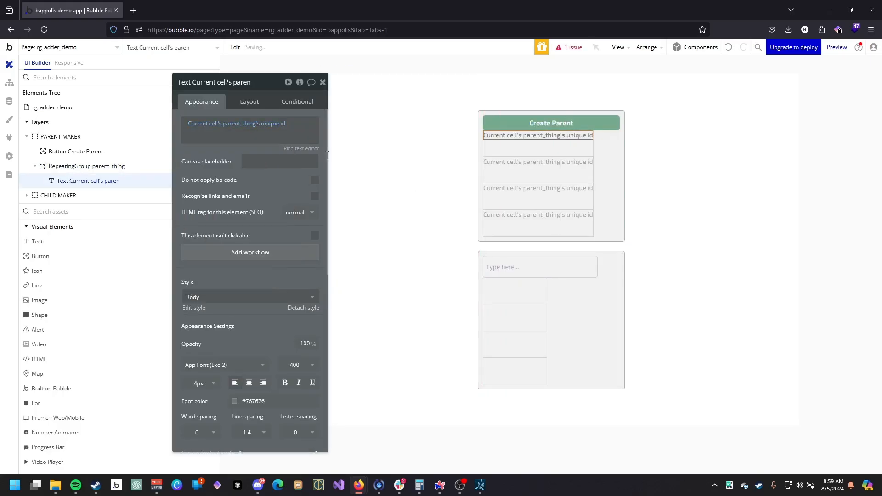
Add an "Edit parent" button below the text in the cell with a 32 px minimum height.
left_click(73, 256)
left_click(554, 151)
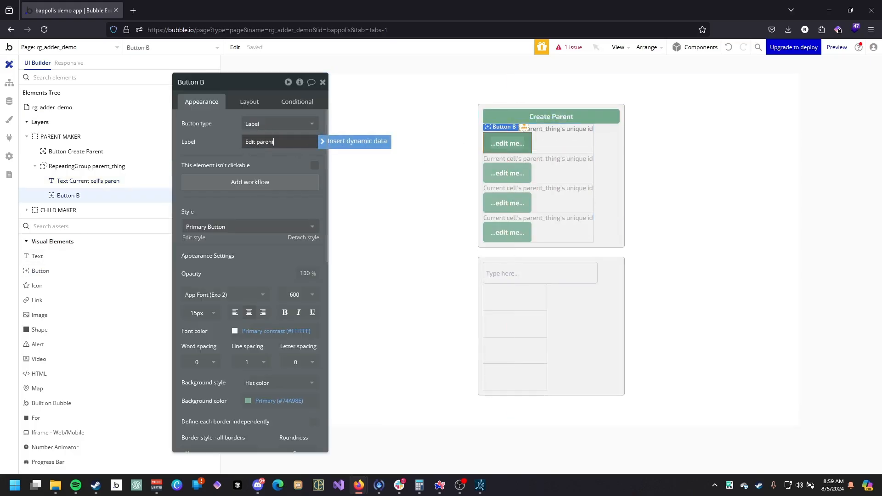
left_click(204, 158)
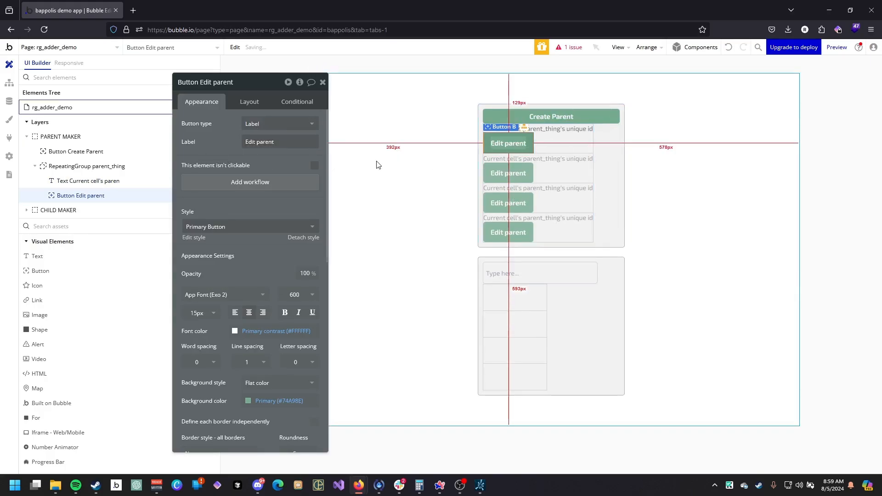
left_click(250, 101)
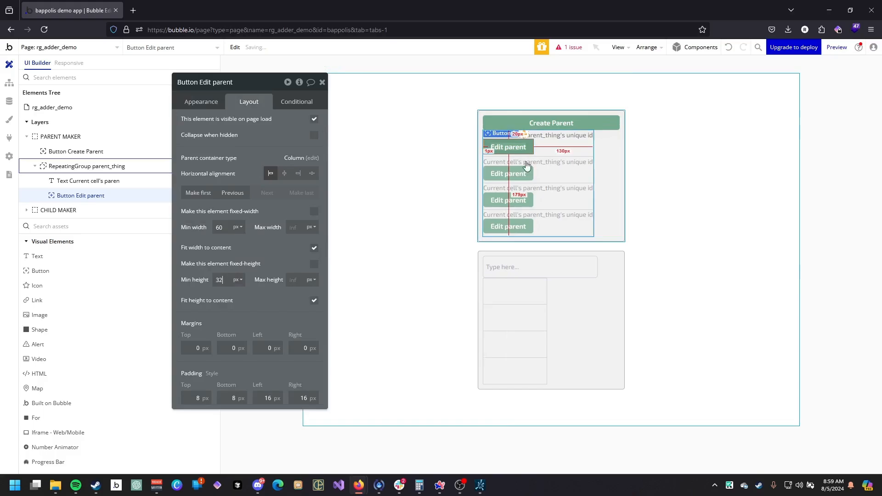
Change the repeating group's cell container layout to Row.
left_click(568, 145)
left_click(281, 124)
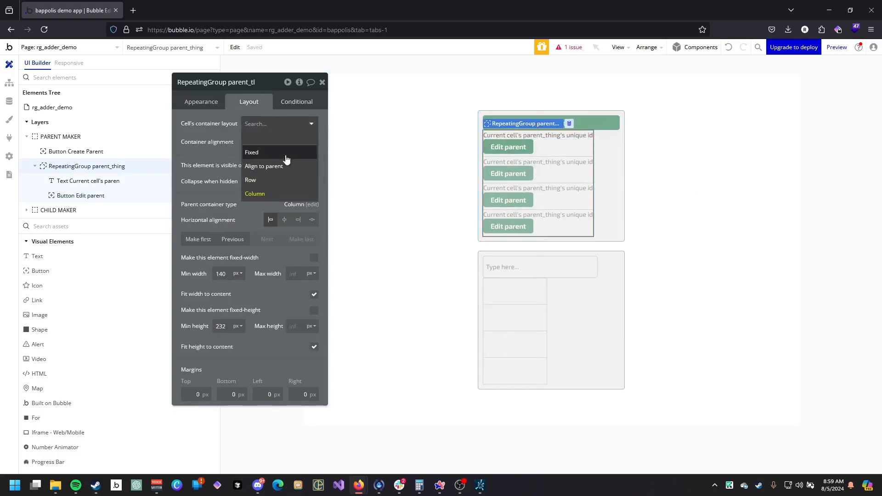
left_click(285, 179)
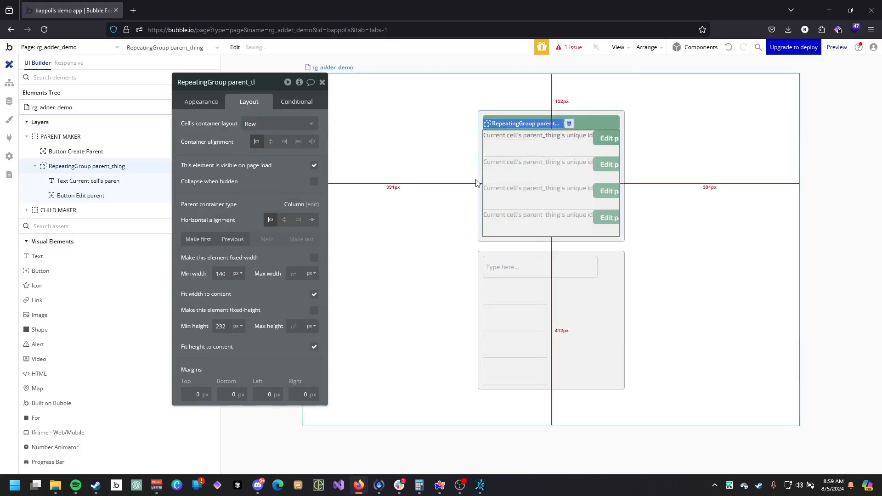
Set the ID text's canvas placeholder to "ID".
left_click(551, 143)
left_click(201, 102)
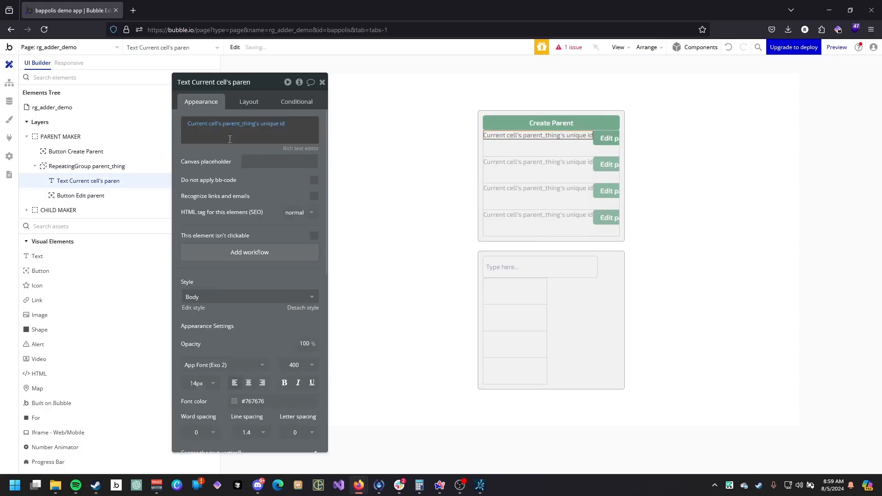
left_click(252, 163)
type("IDD")
key("BackSpace")
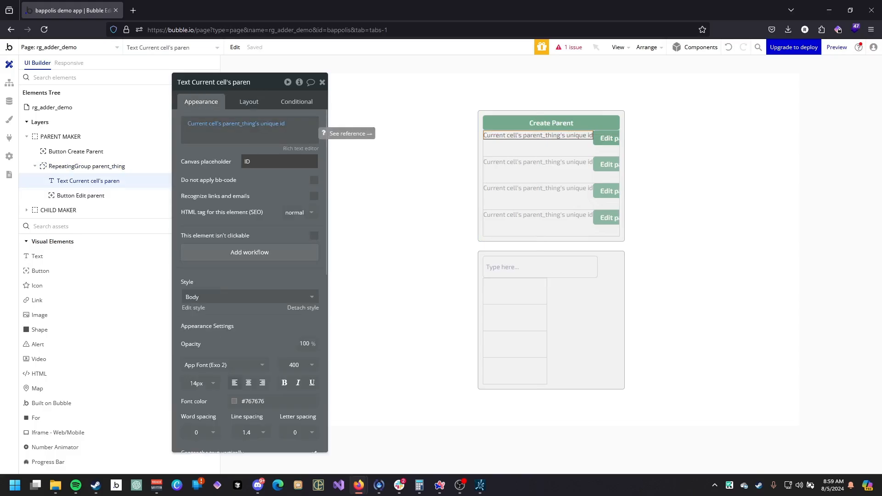
Make the repeating group stretch by turning off fit width, and spread its cell contents to both ends.
left_click(539, 149)
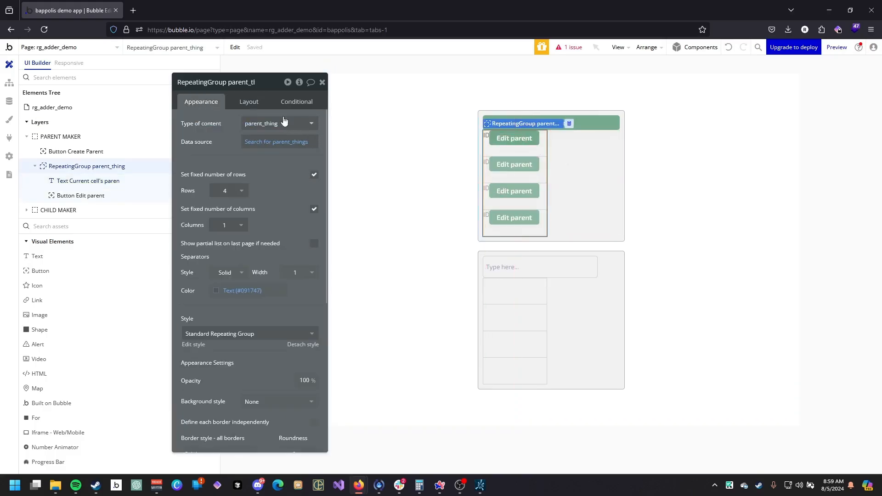
left_click(249, 101)
left_click(314, 295)
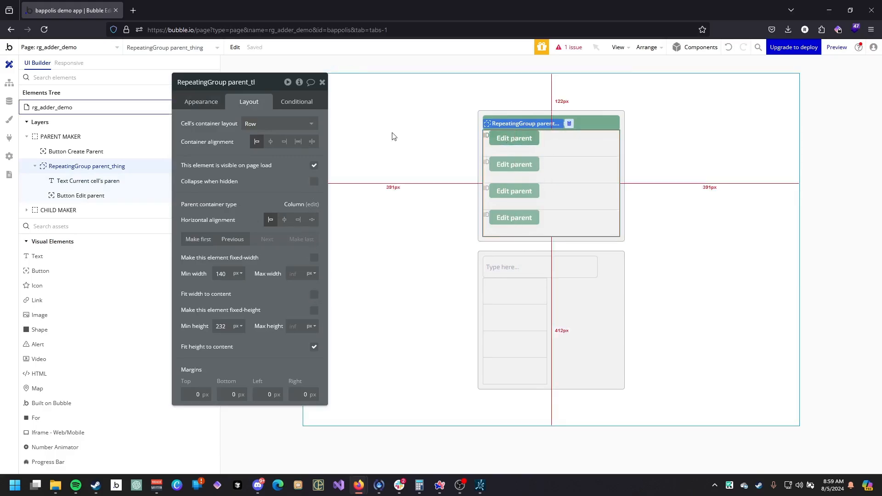
left_click(312, 142)
Center the Edit parent button and the ID text vertically within the cell row.
left_click(592, 139)
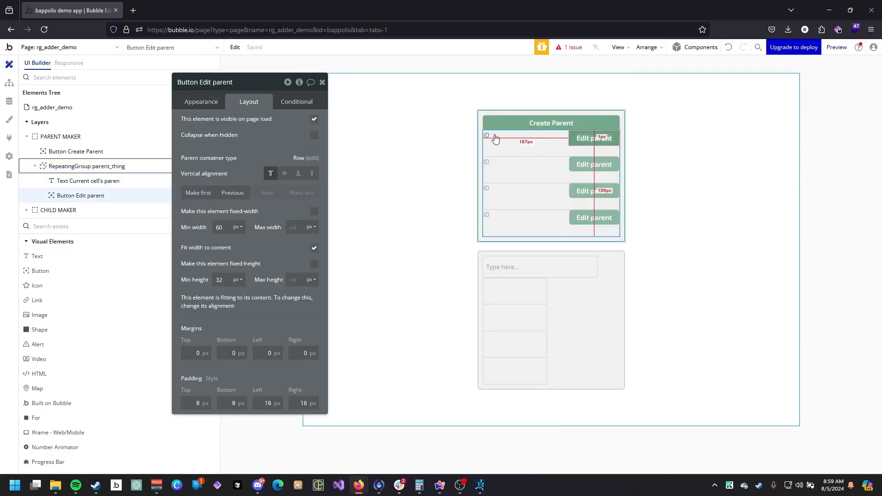
left_click(284, 173)
left_click(486, 135)
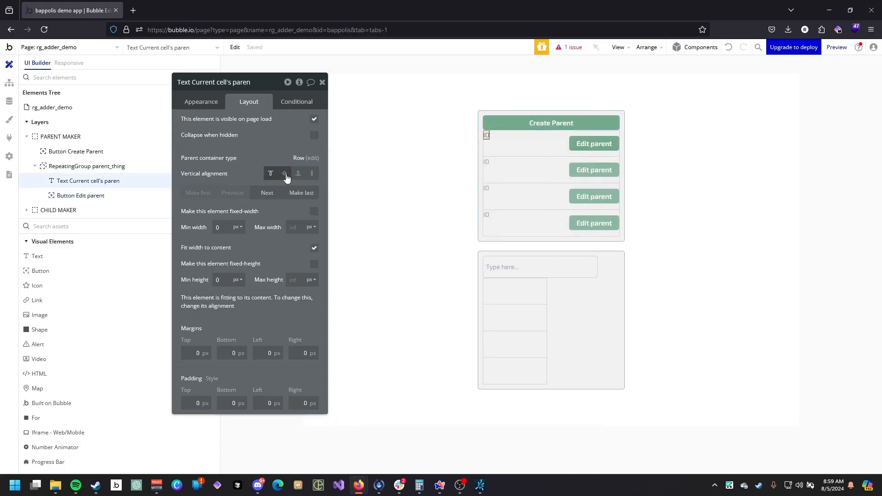
left_click(538, 166)
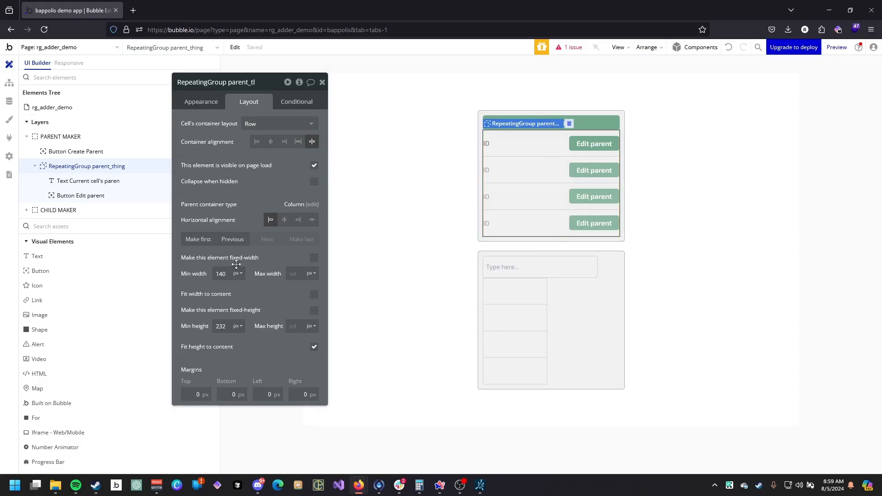
Set the repeating group's minimum width and height to 0 and turn off the fixed number of rows.
double_click(222, 274)
key("BackSpace")
key("BackSpace")
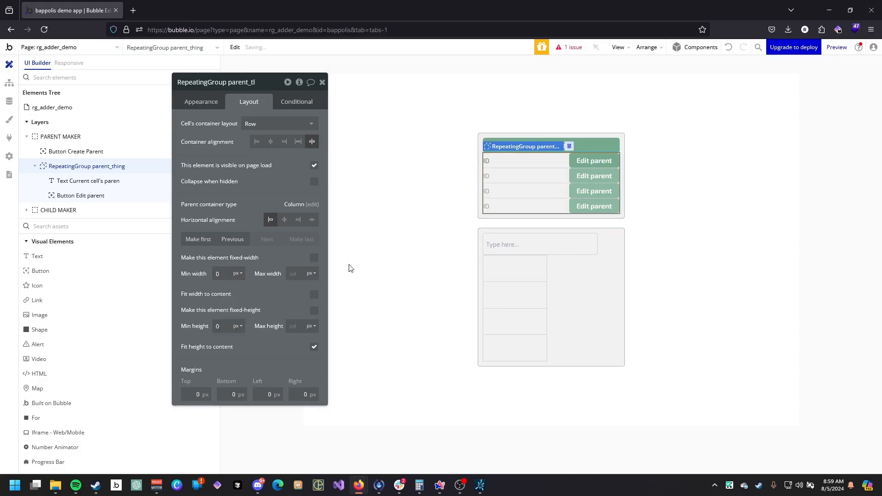
left_click(200, 101)
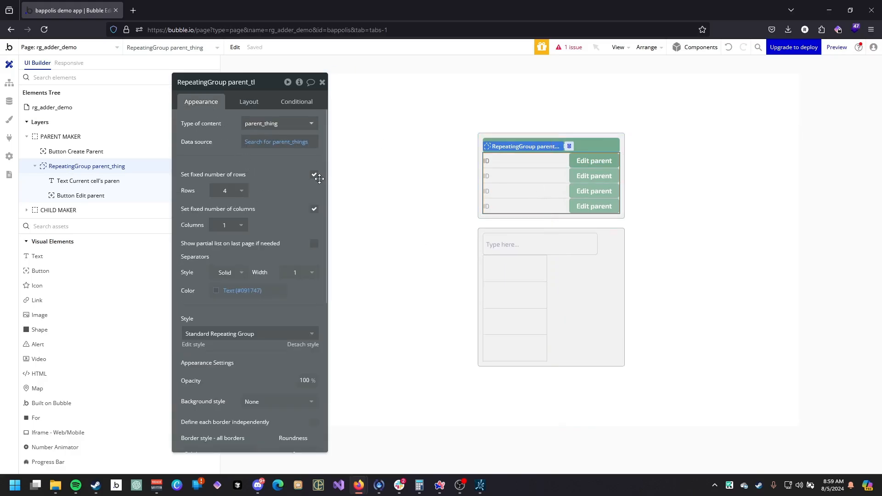
left_click(314, 175)
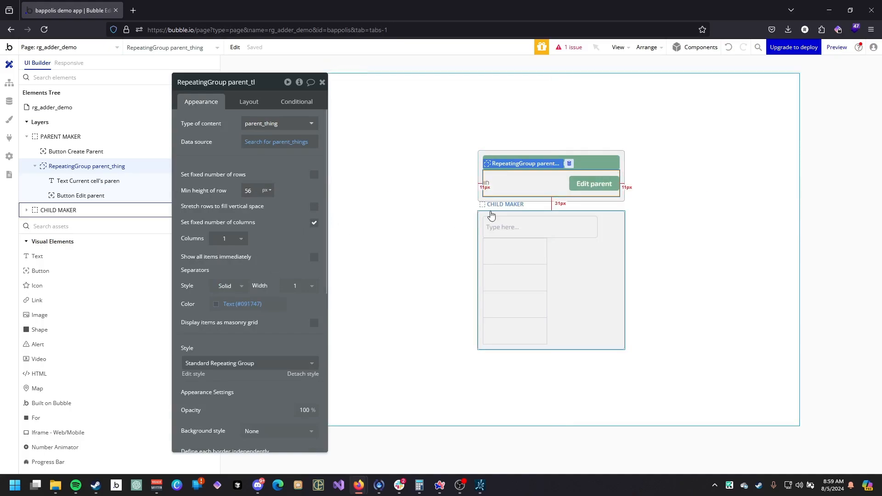
Set the repeating group's separator width to 10.
left_click(311, 267)
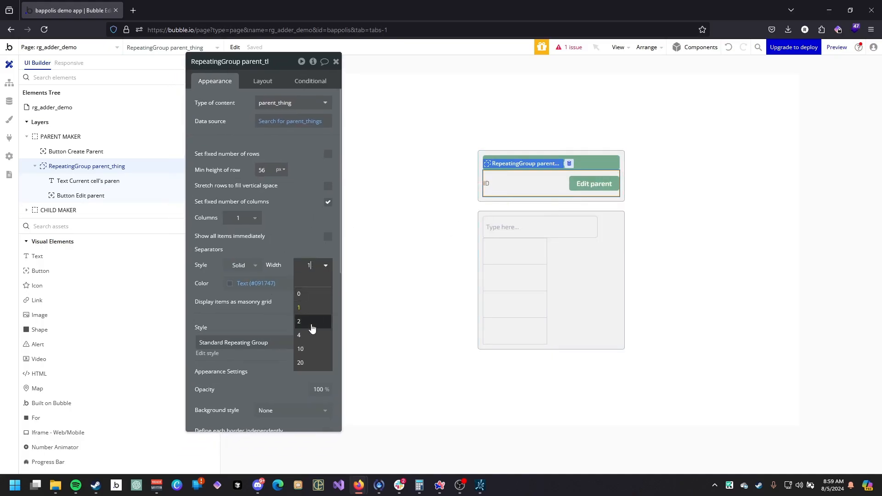
left_click(311, 347)
left_click(257, 283)
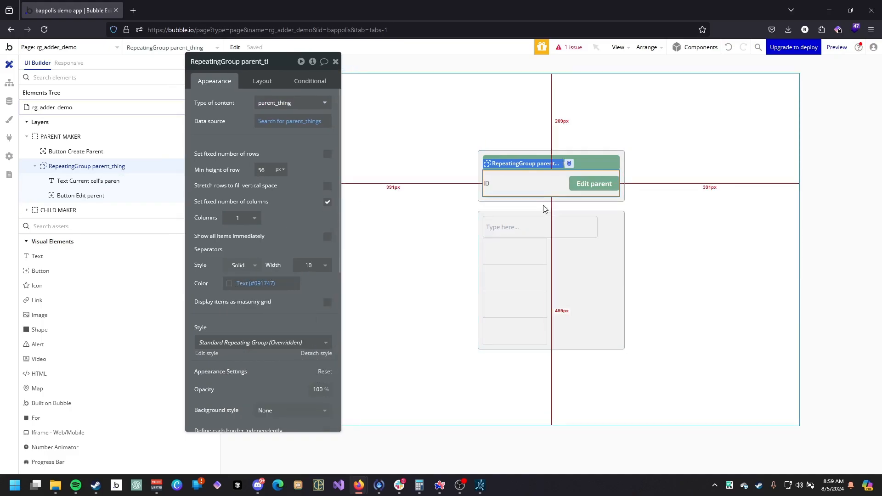
Preview the page in a new tab and return to the editor.
left_click(844, 54)
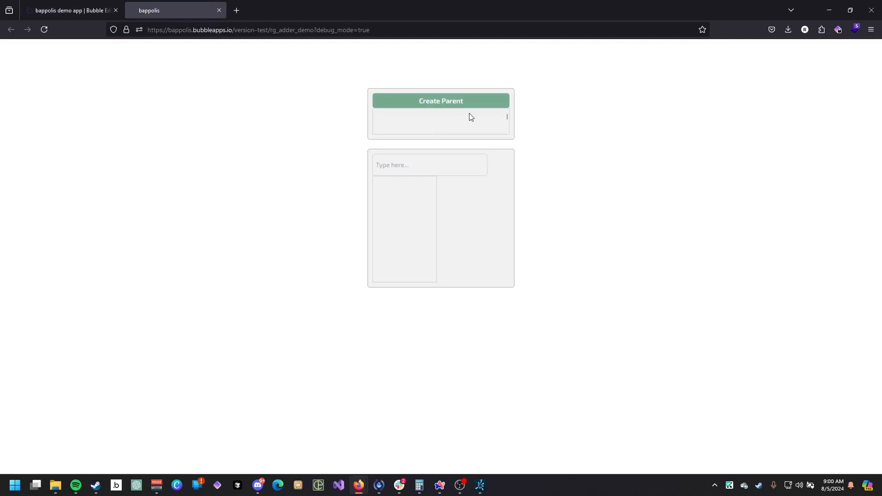
left_click(410, 119)
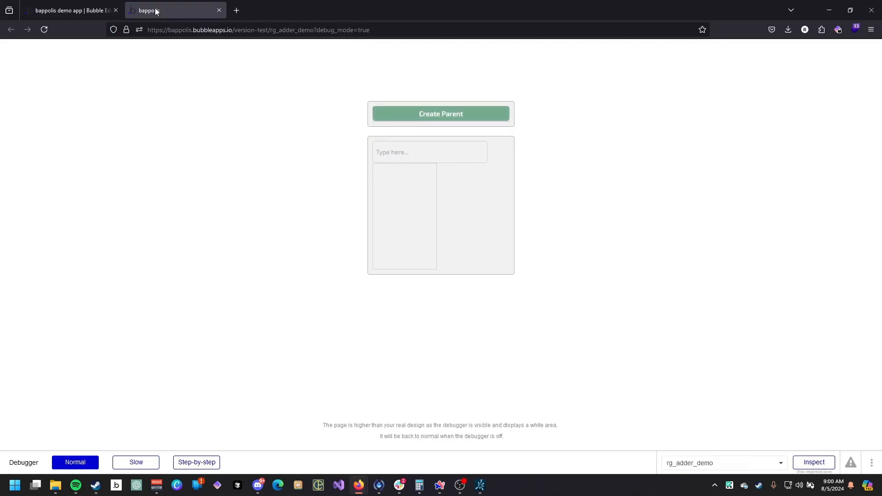
left_click(69, 10)
Remove the repeating group's border by setting its border style to None.
scroll(250, 280, "down", 10)
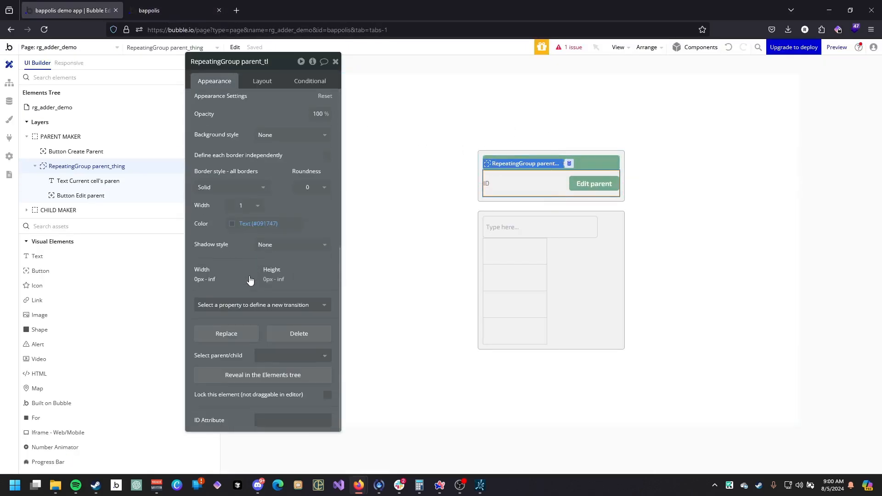
left_click(226, 188)
left_click(227, 213)
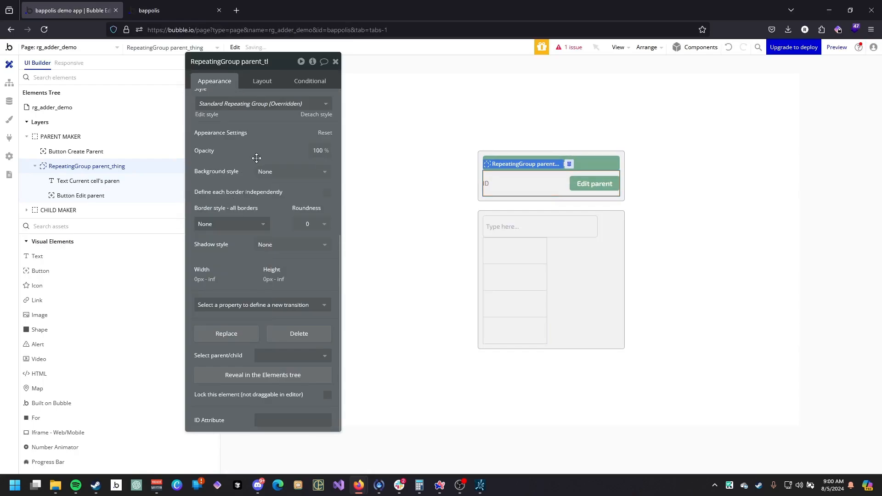
left_click_drag(239, 138, 224, 148)
Add a new condition to the repeating group and review the parent_thing data type's fields.
left_click(293, 103)
left_click(254, 125)
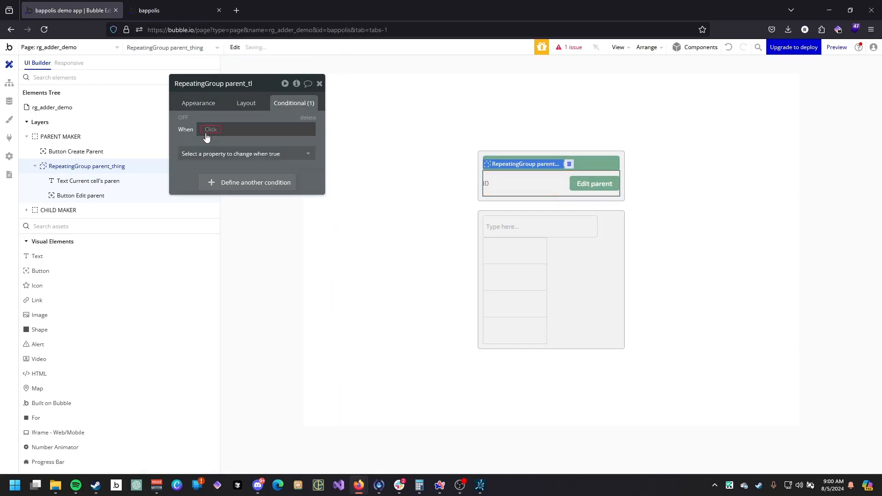
left_click(210, 130)
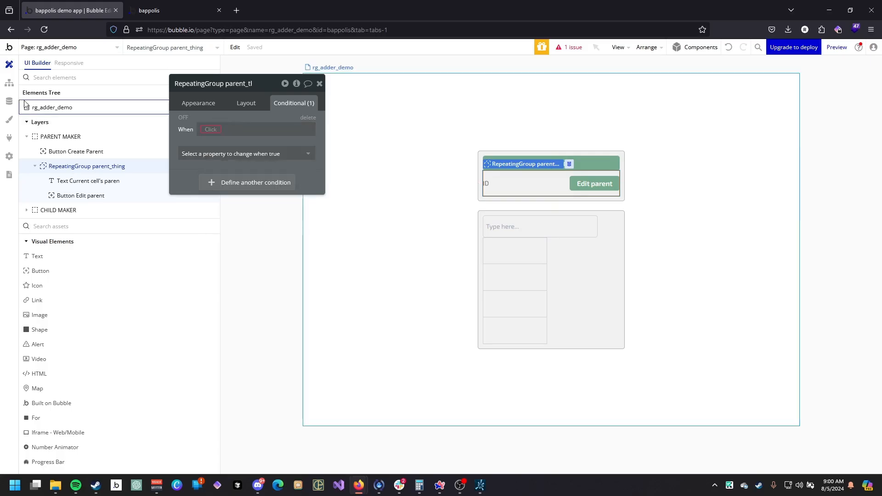
left_click(9, 101)
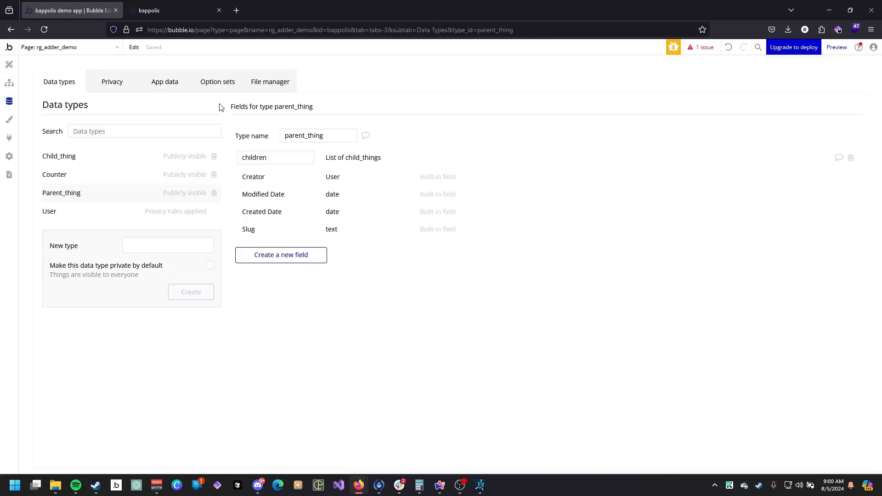
left_click(9, 64)
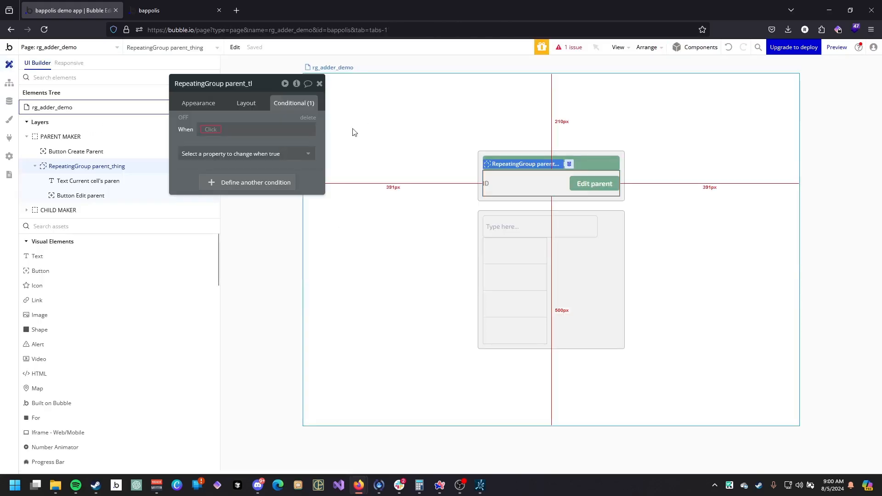
left_click(210, 130)
type("d")
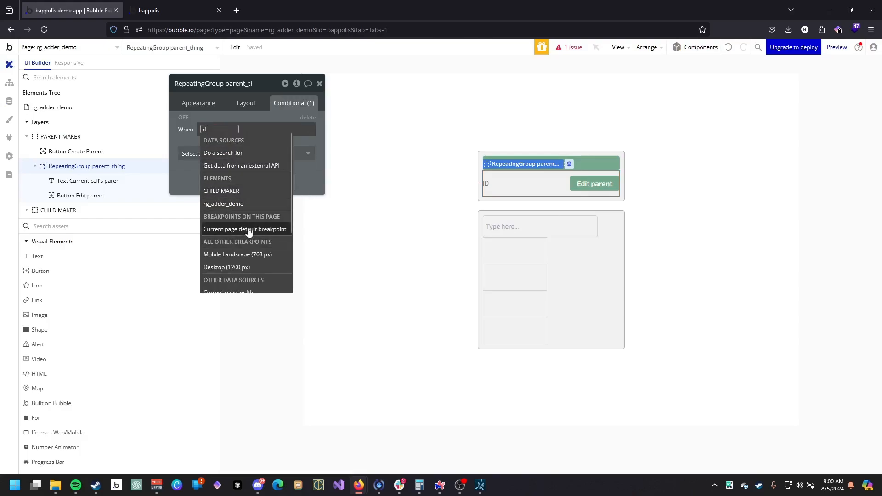
scroll(236, 152, "down", 1)
left_click(237, 138)
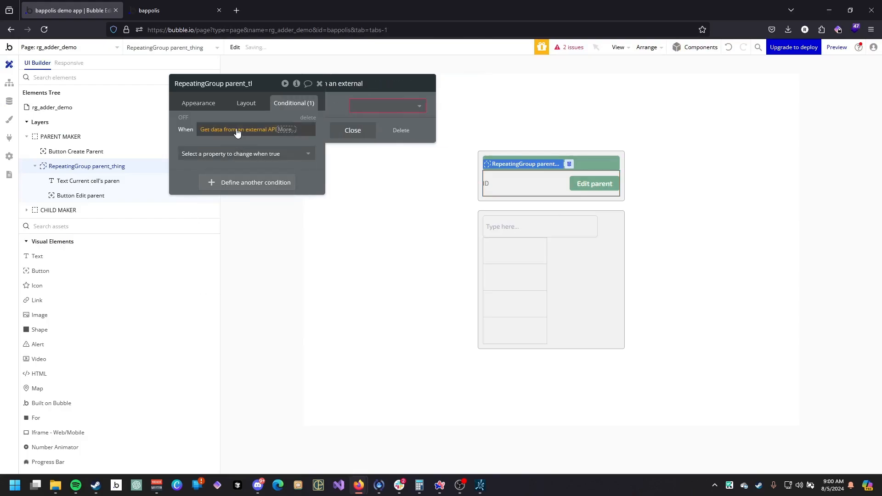
right_click(238, 133)
left_click(304, 132)
Set the condition to Search for parent_things:count > 0.
left_click(212, 131)
type("d")
left_click(226, 155)
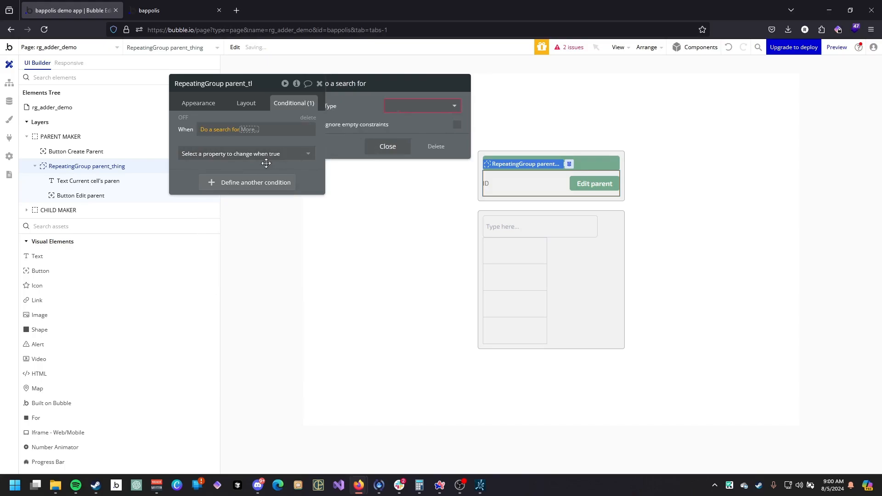
left_click(444, 106)
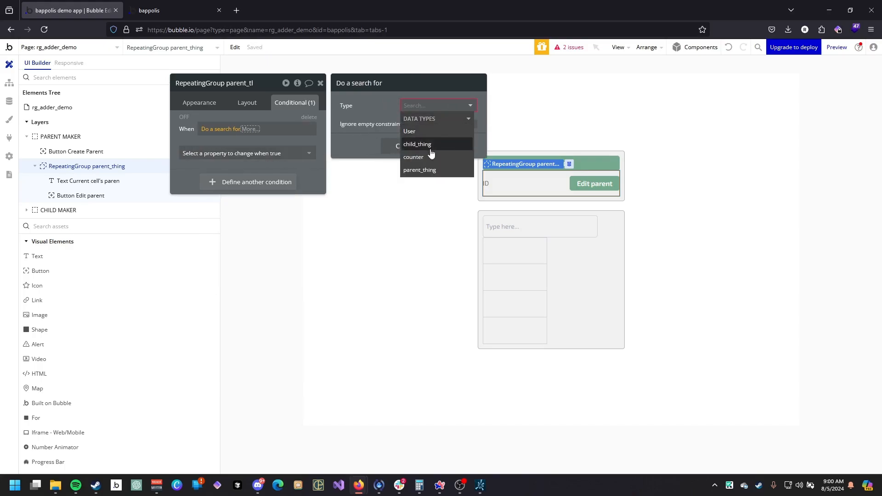
left_click(427, 170)
left_click(403, 195)
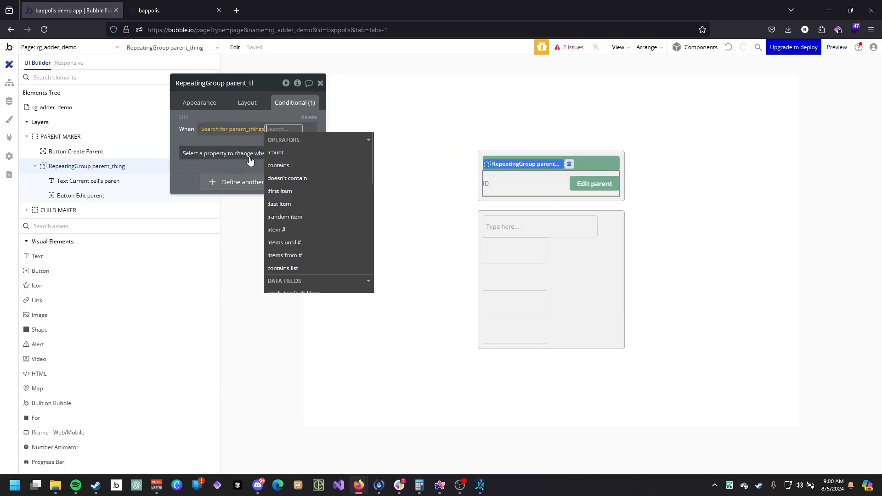
left_click(294, 153)
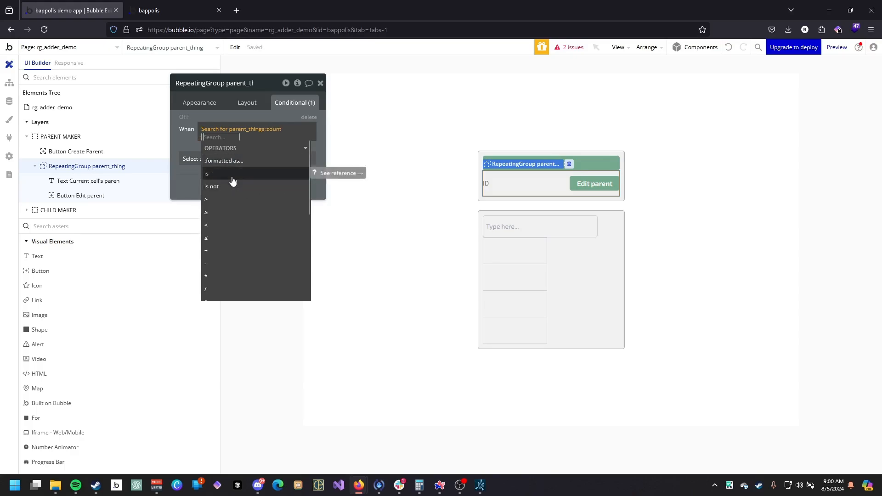
left_click(230, 199)
type("0")
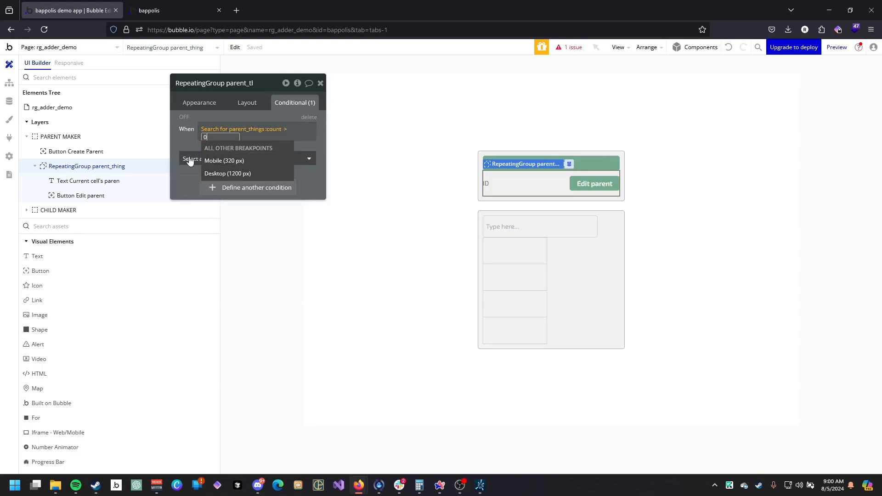
Make the repeating group visible when the condition is true.
left_click(188, 160)
left_click(246, 182)
left_click(286, 133)
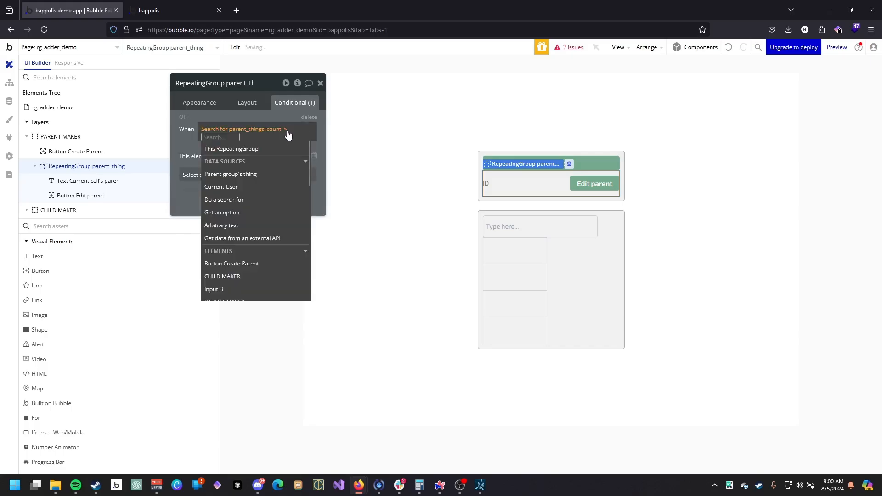
type("0")
left_click(188, 128)
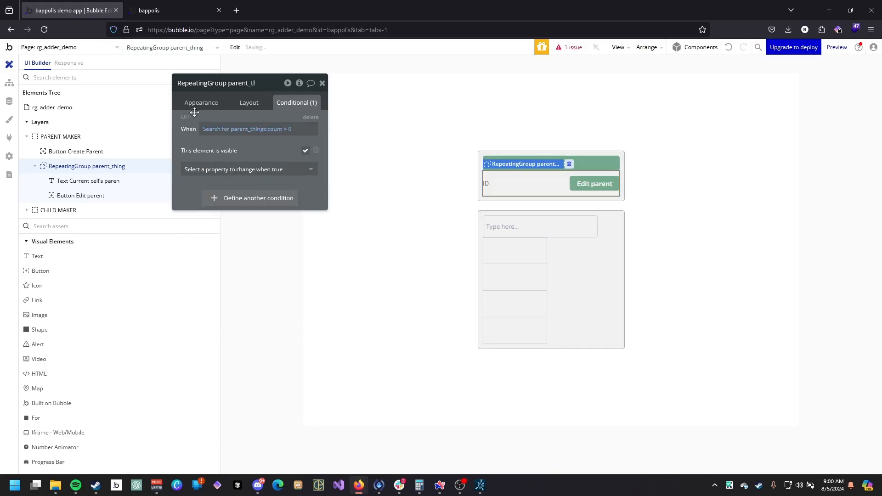
Hide the repeating group on page load and make it collapse when hidden.
left_click(198, 105)
left_click(249, 103)
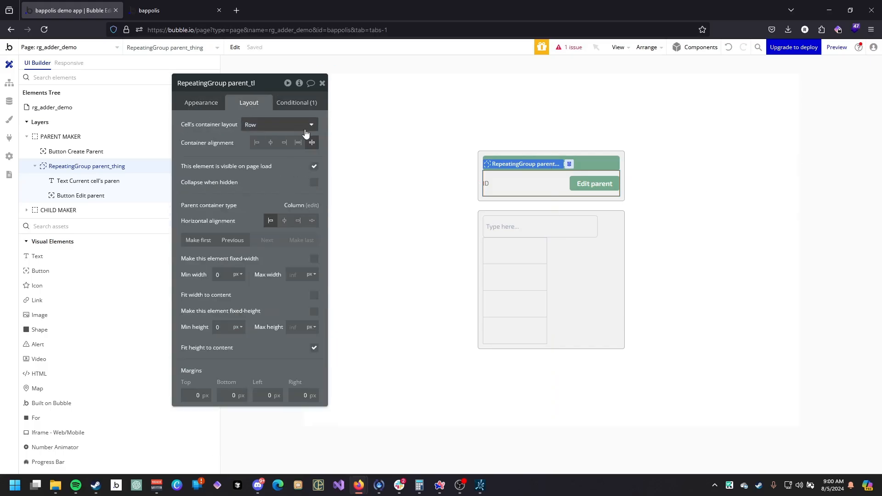
left_click(316, 183)
left_click(314, 165)
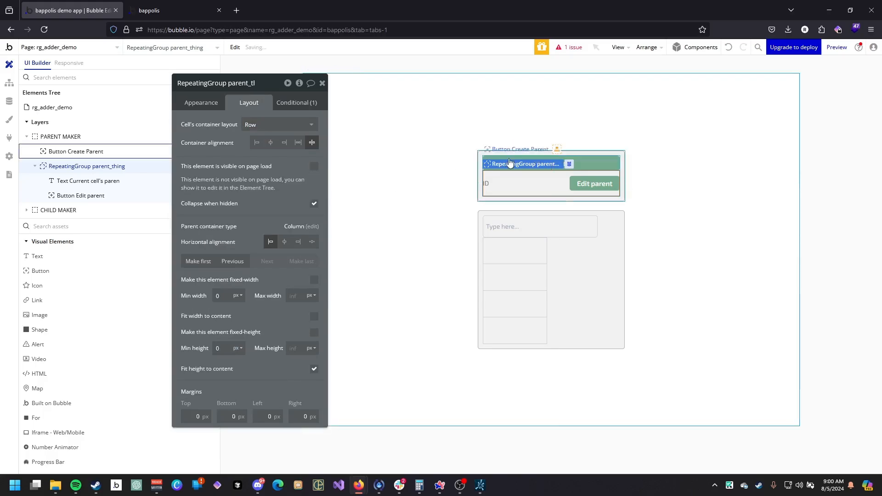
Start a workflow for when the Create Parent button is clicked.
left_click(166, 5)
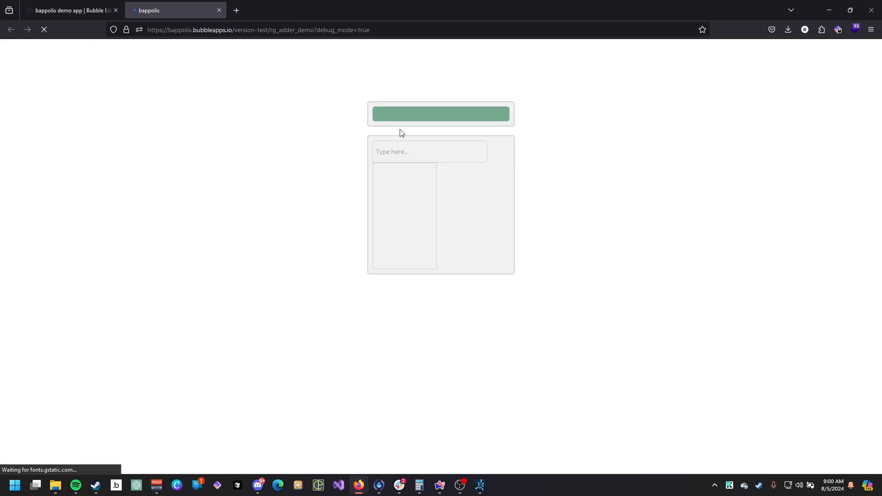
left_click(102, 9)
left_click(76, 151)
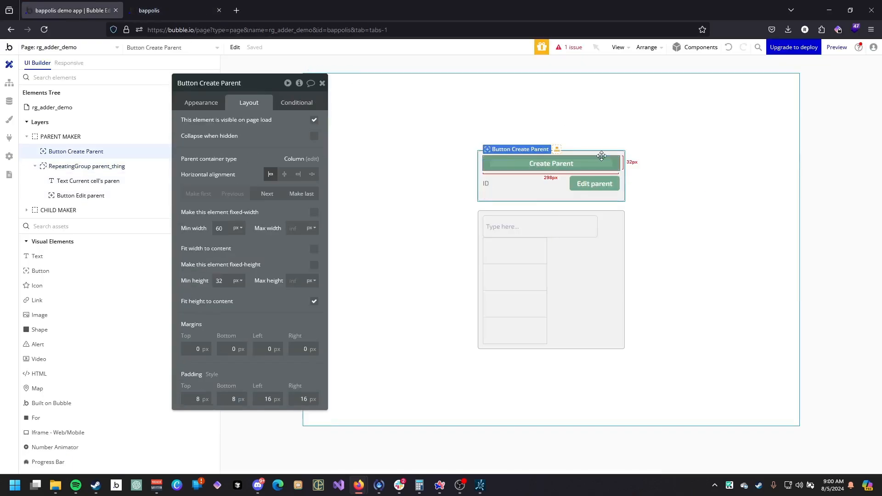
left_click(206, 104)
left_click(278, 188)
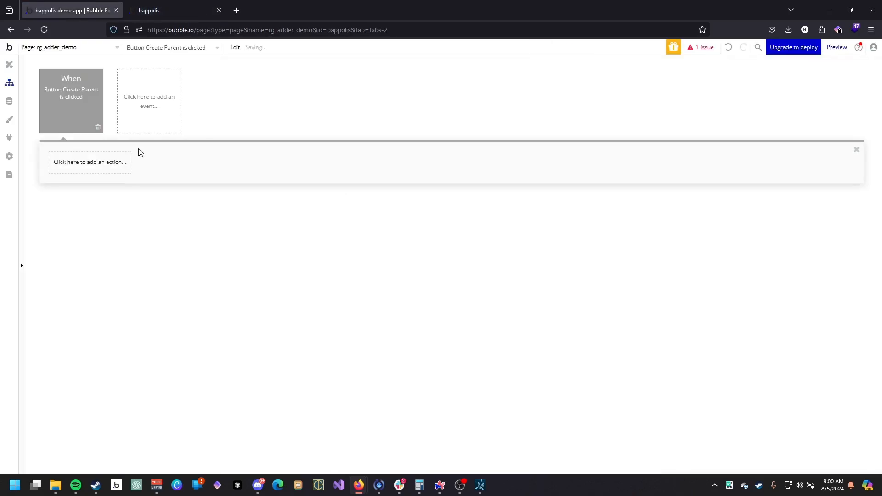
Add a Create a new thing action of type parent_thing to the workflow.
left_click(117, 169)
mouse_move(87, 229)
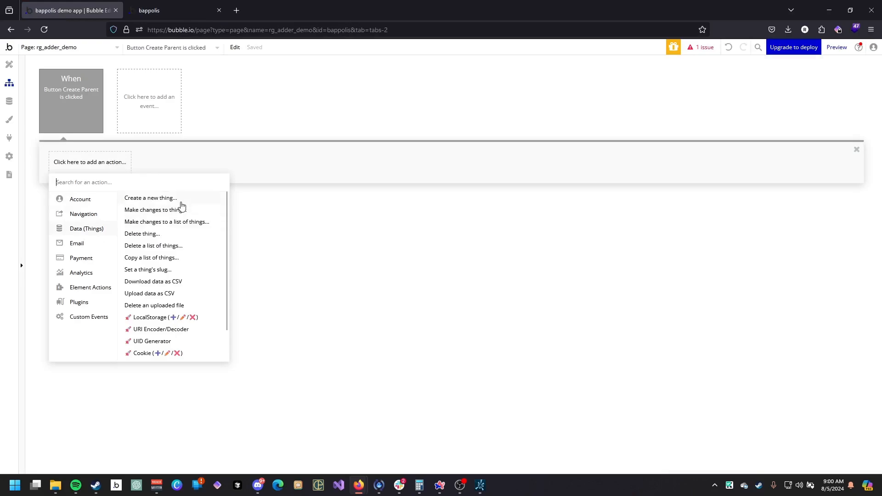
left_click(181, 203)
left_click(260, 106)
left_click(279, 161)
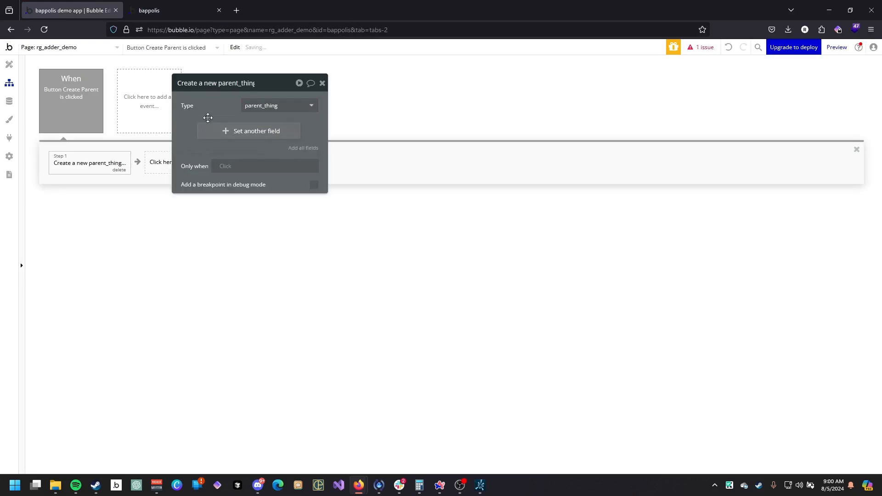
left_click(217, 129)
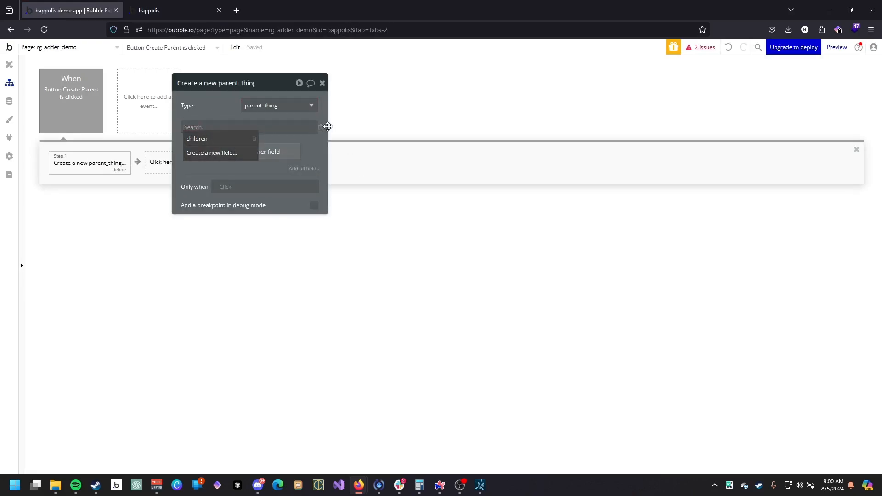
left_click(326, 127)
left_click(321, 128)
left_click_drag(278, 118, 387, 172)
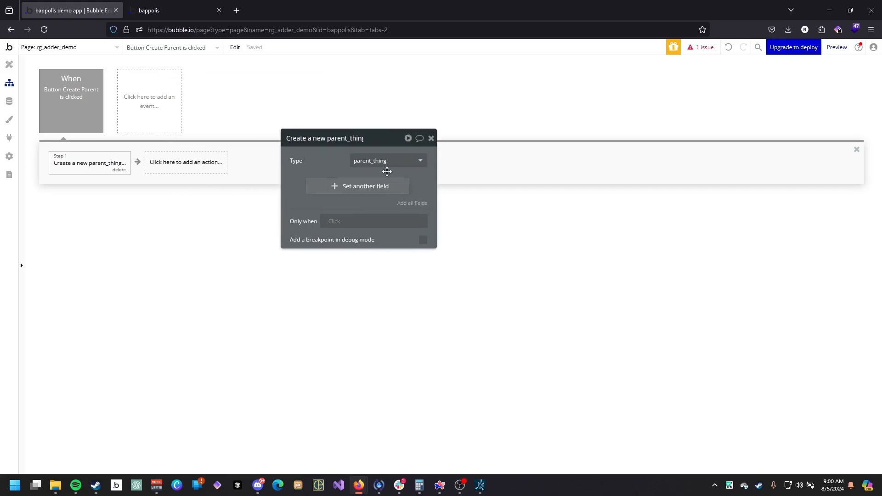
left_click_drag(319, 159, 321, 168)
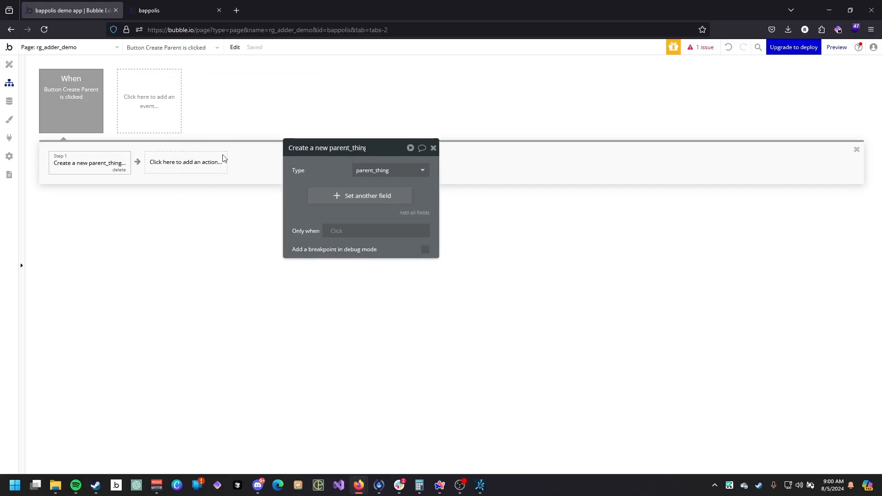
Refresh the preview and create a parent with the Create Parent button.
left_click(168, 6)
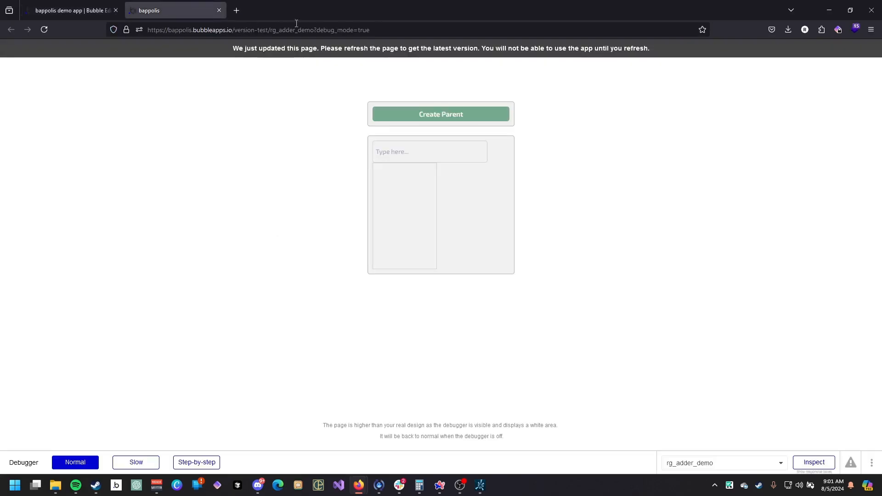
left_click(372, 48)
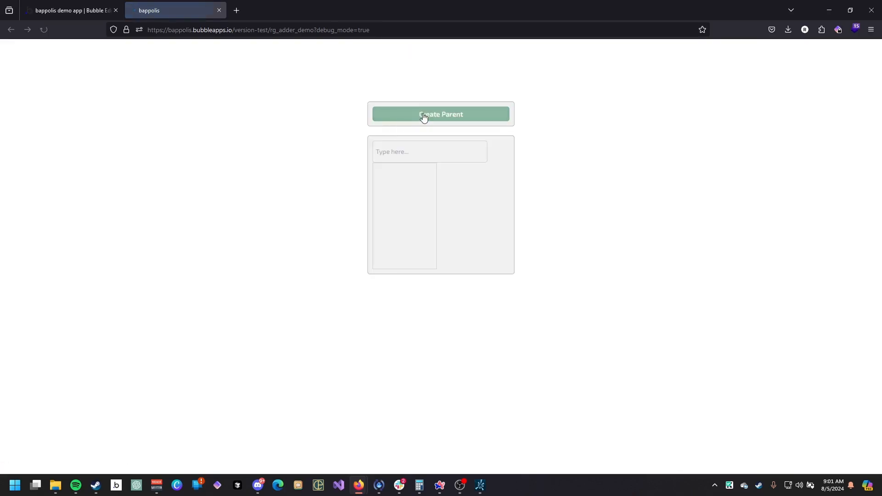
left_click(450, 102)
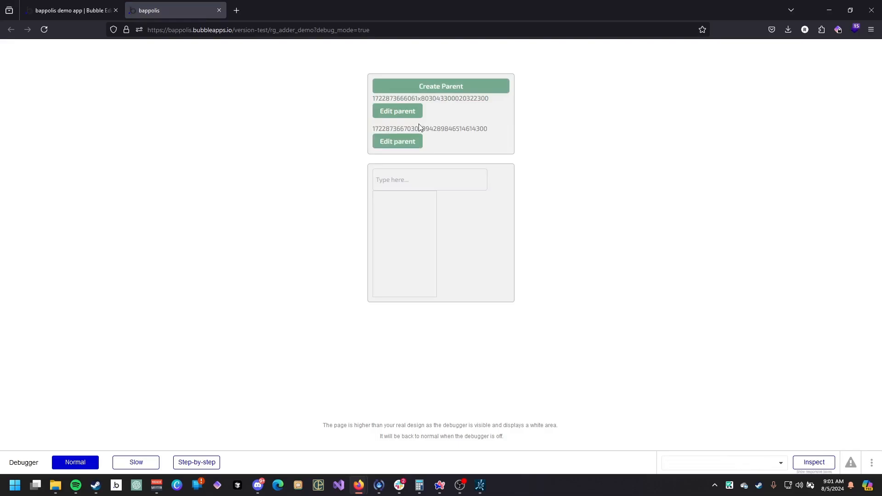
Set the font size of the parent ID text inside the repeating group to 10.
left_click(74, 10)
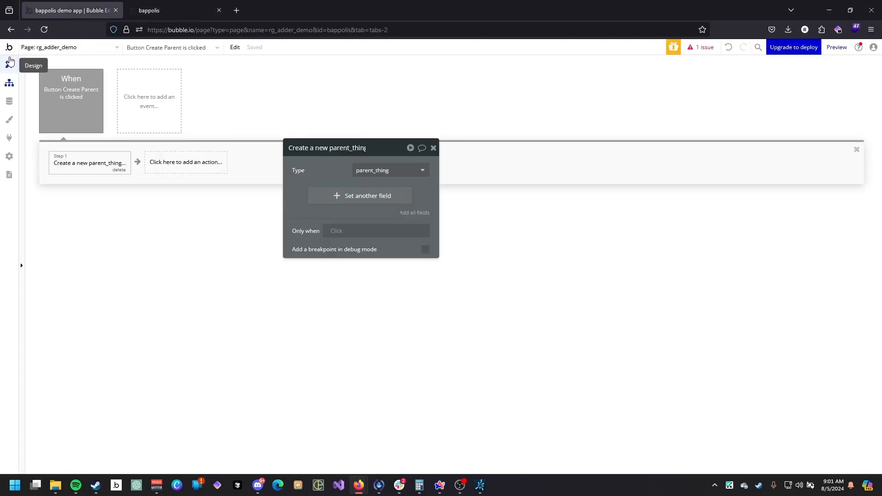
left_click(9, 65)
left_click(486, 183)
left_click_drag(310, 213, 266, 140)
left_click(284, 290)
left_click(289, 267)
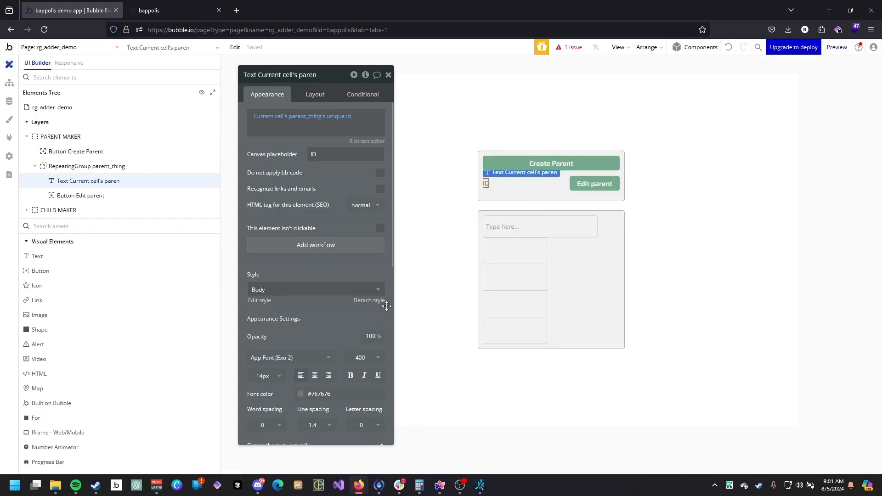
left_click(276, 377)
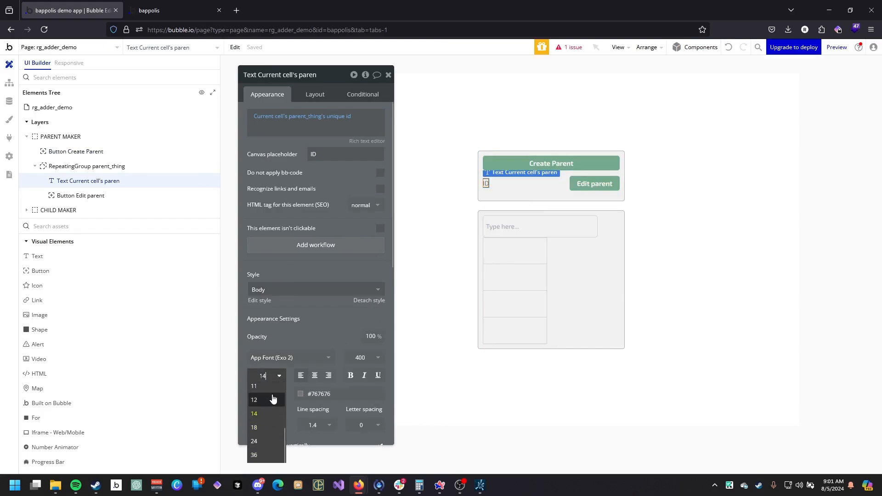
scroll(273, 399, "up", 2)
left_click(265, 415)
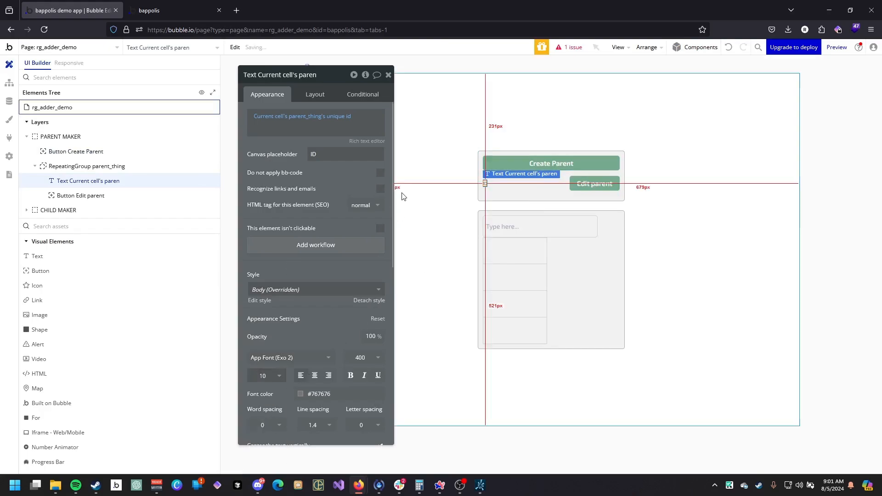
Set the Edit parent button's font size to 10.
left_click(591, 184)
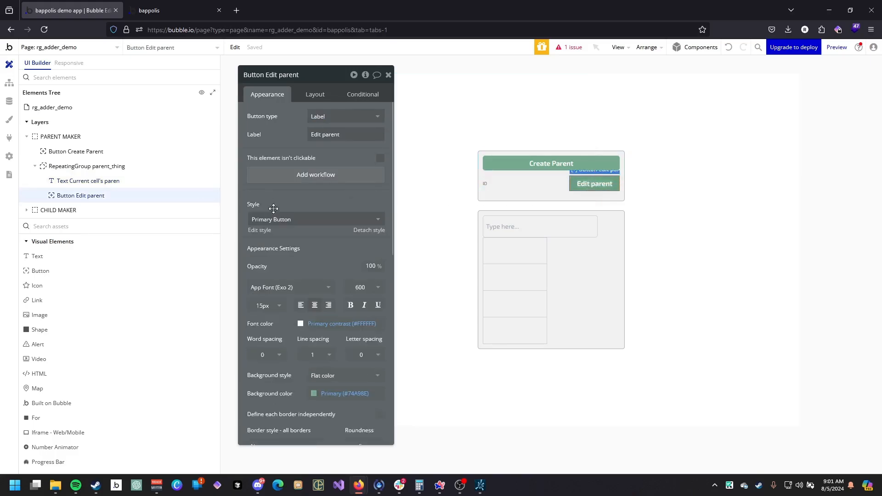
left_click(264, 306)
left_click(274, 389)
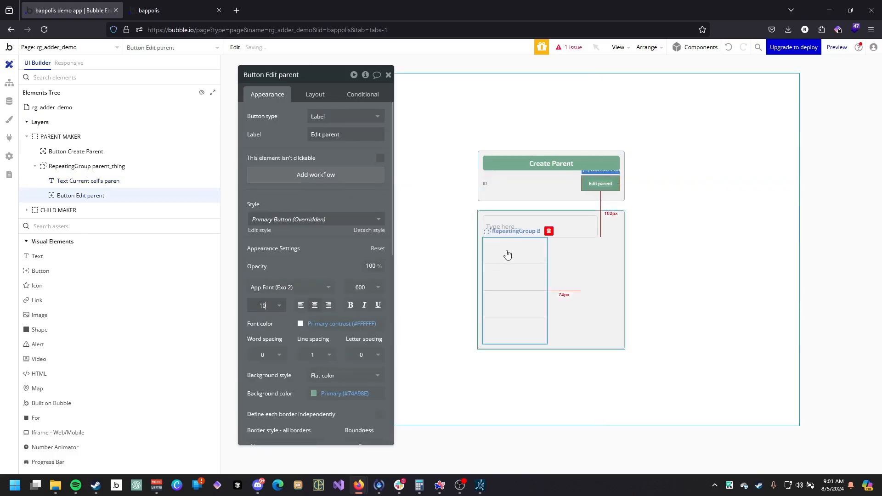
Set all of the Edit parent button's padding values to 0 px.
scroll(300, 273, "down", 1)
left_click(312, 95)
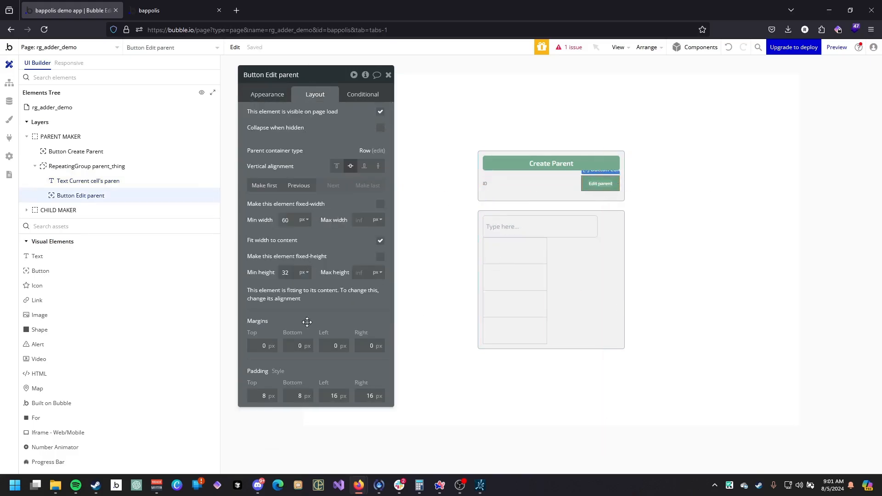
left_click(267, 94)
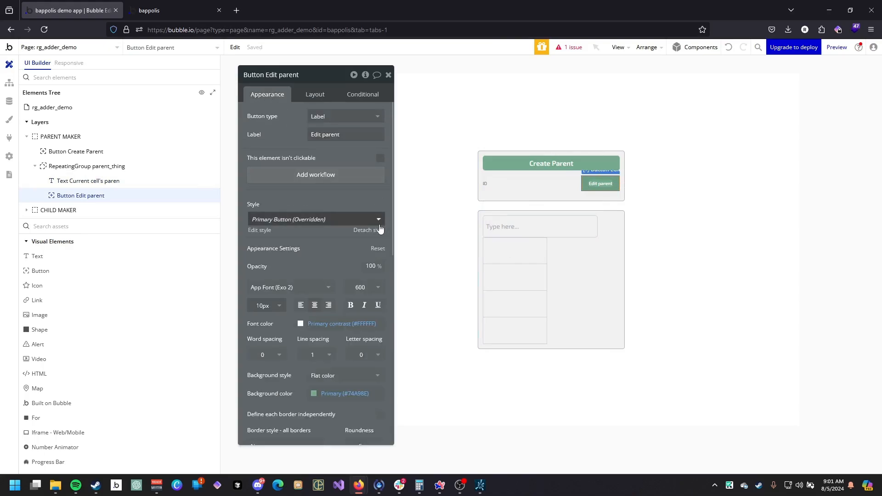
left_click(315, 96)
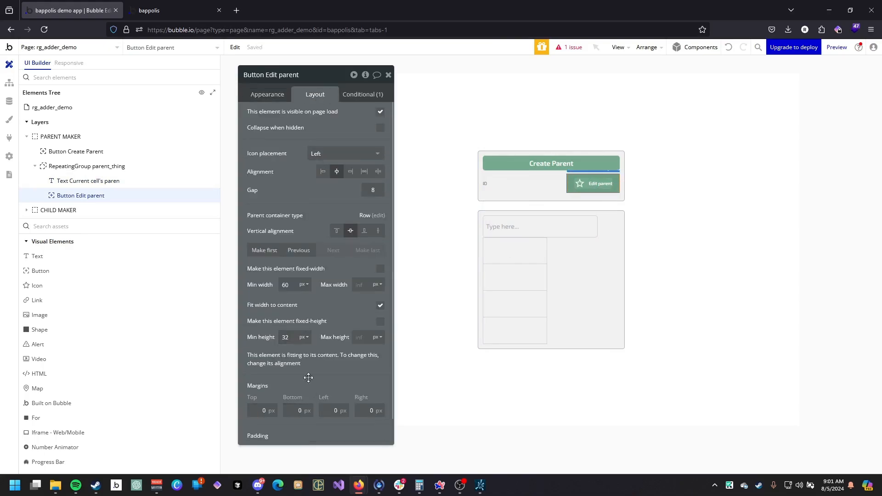
scroll(308, 377, "down", 1)
double_click(302, 432)
key("BackSpace")
double_click(334, 434)
key("BackSpace")
left_click(366, 434)
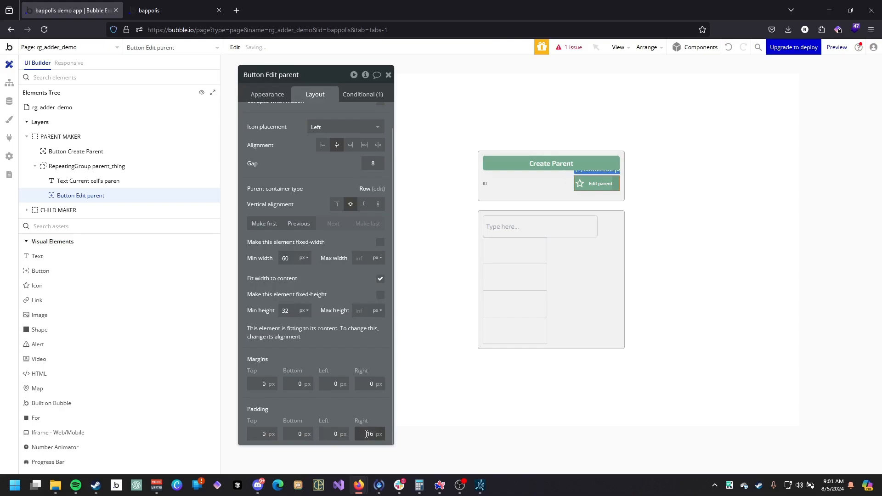
Set the Edit parent button's type to Label and its left and right padding to 8 px.
left_click(267, 96)
scroll(327, 120, "up", 1)
left_click(329, 117)
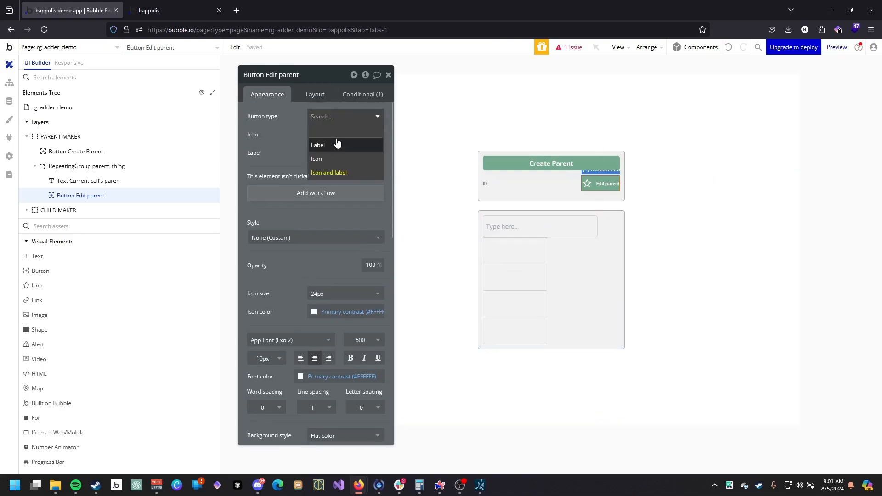
left_click(338, 144)
left_click(316, 95)
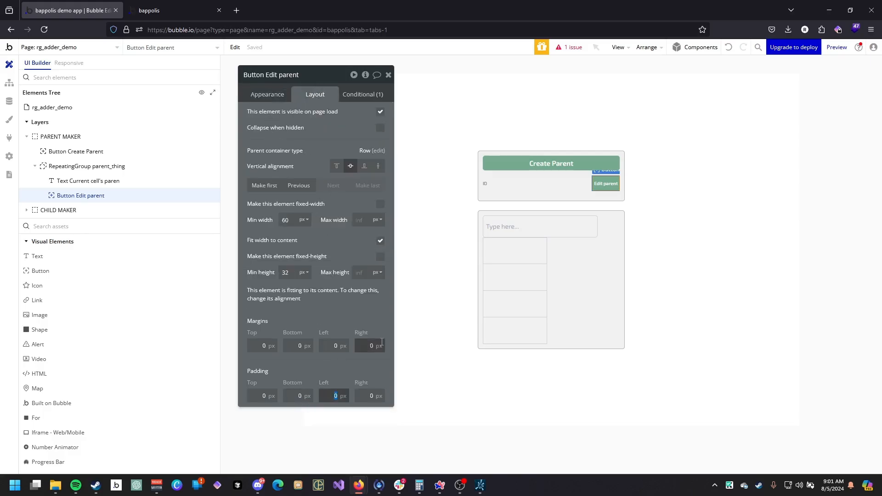
type("8")
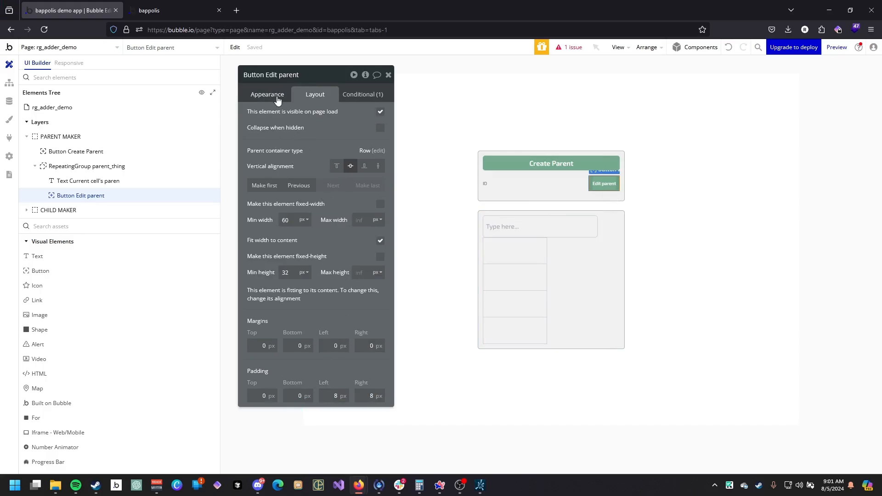
left_click(277, 99)
left_click(315, 94)
left_click(379, 258)
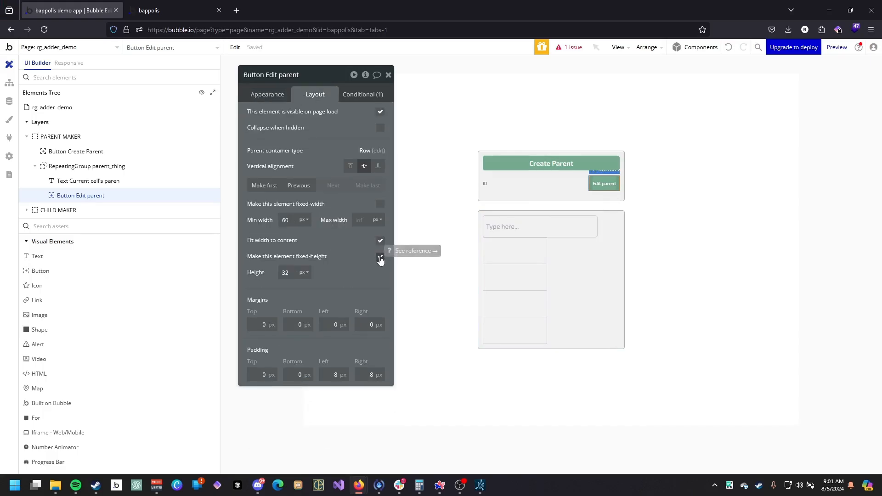
left_click(380, 259)
left_click(544, 165)
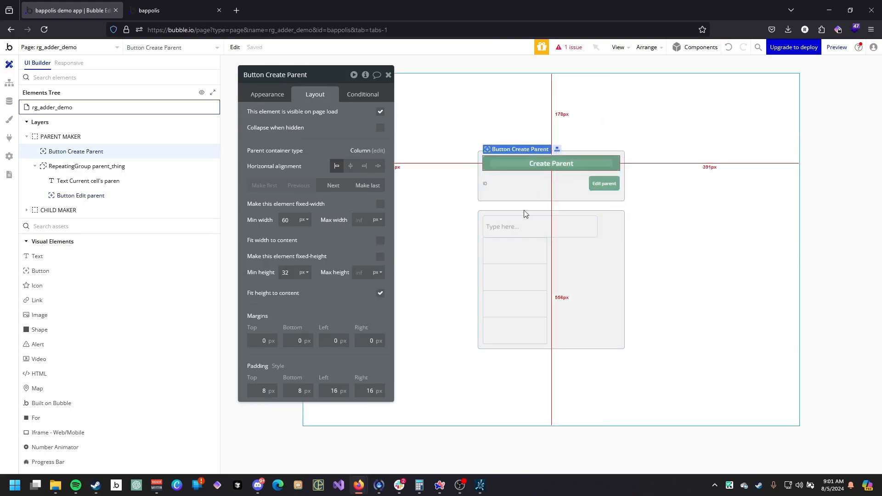
left_click(603, 184)
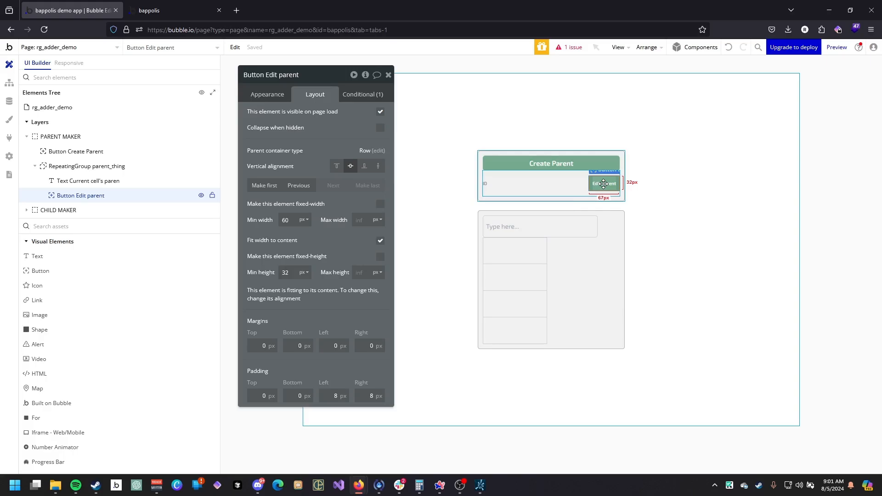
Add a custom state named selected_parent of type parent_thing to the CHILD MAKER group.
left_click(503, 216)
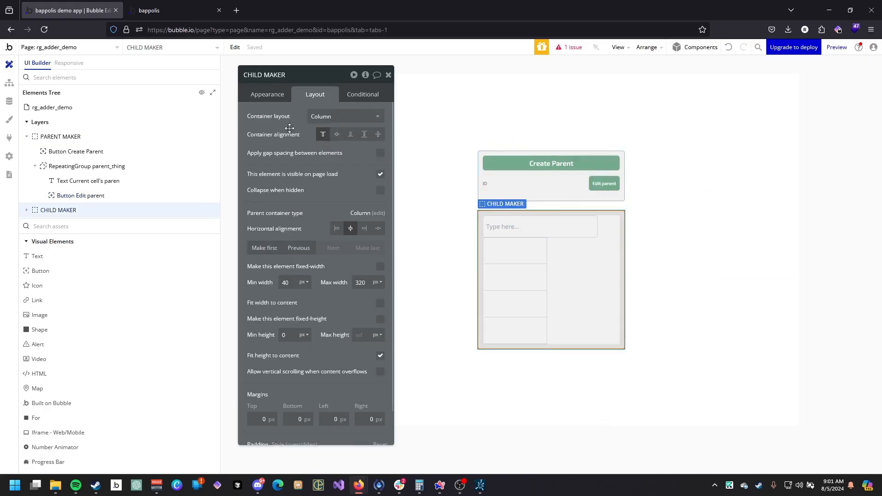
left_click(364, 75)
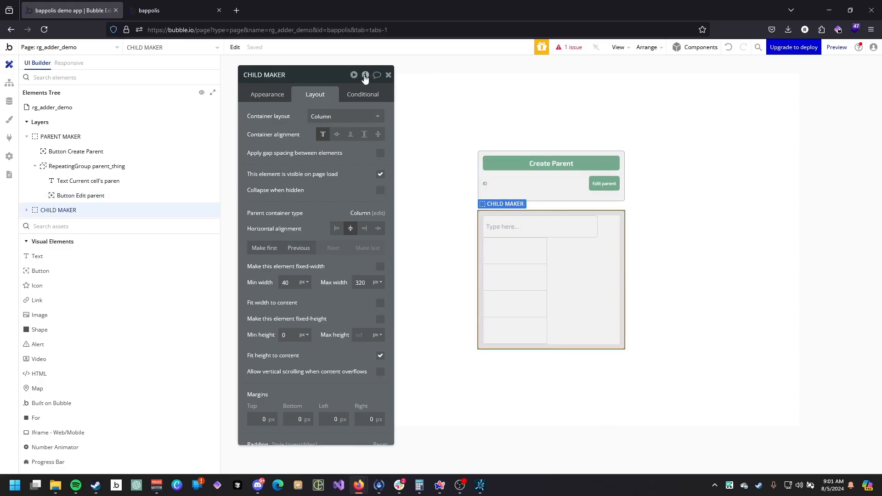
left_click(439, 105)
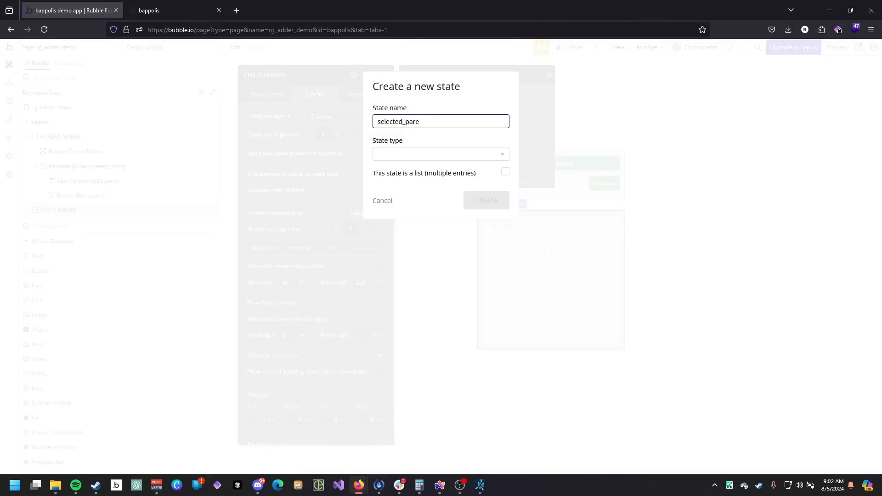
left_click(455, 158)
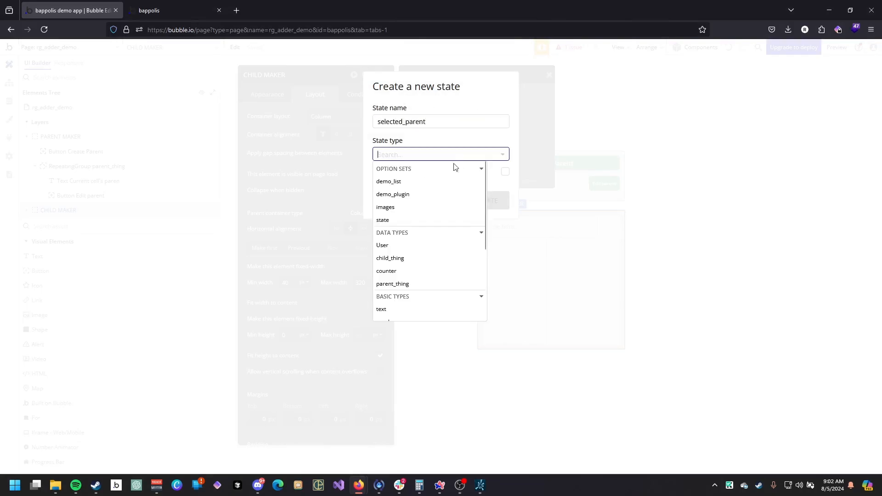
scroll(432, 228, "down", 2)
scroll(411, 216, "down", 1)
scroll(415, 230, "up", 3)
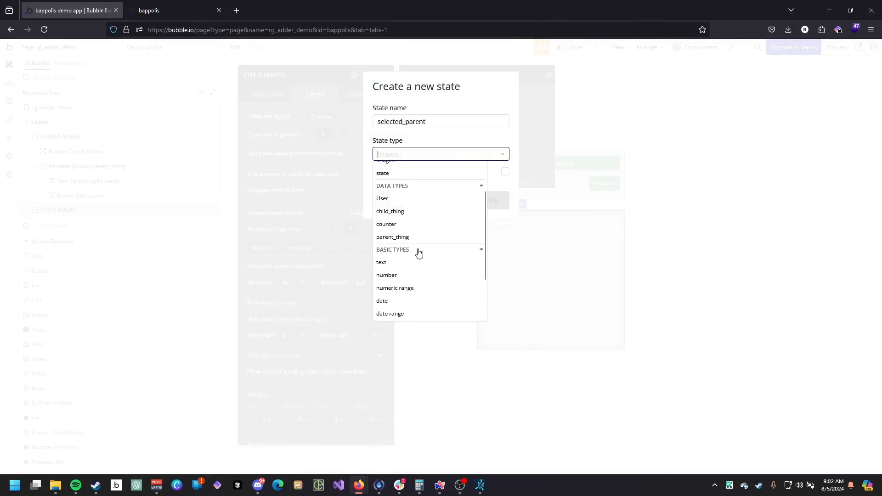
scroll(441, 248, "down", 1)
left_click(404, 237)
left_click(486, 200)
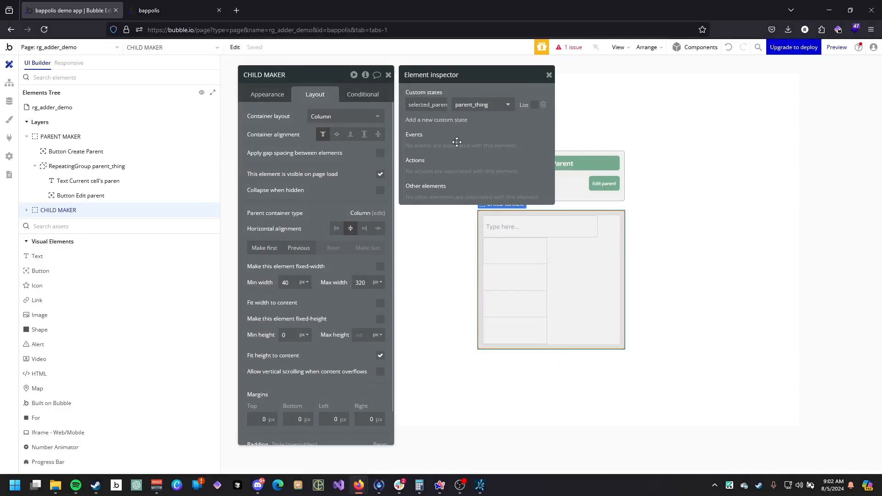
Make the CHILD MAKER group hidden on page load and visible when its selected_parent is not empty.
left_click(357, 94)
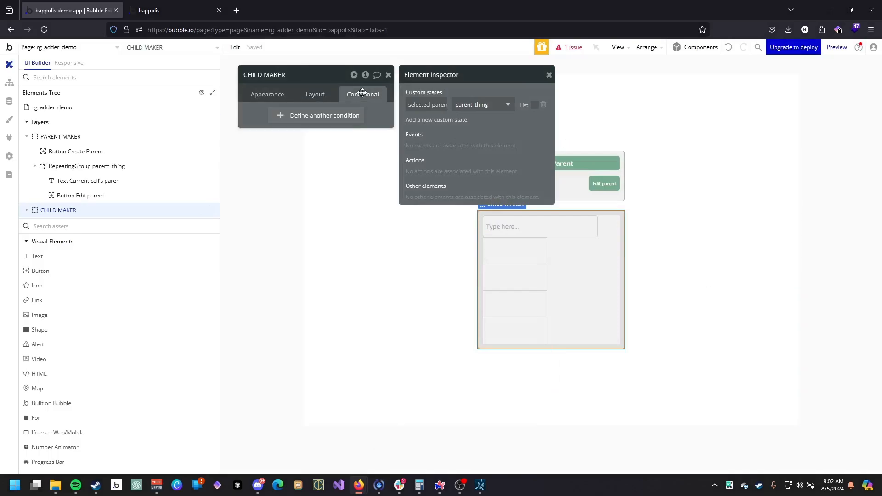
left_click(317, 124)
left_click(285, 121)
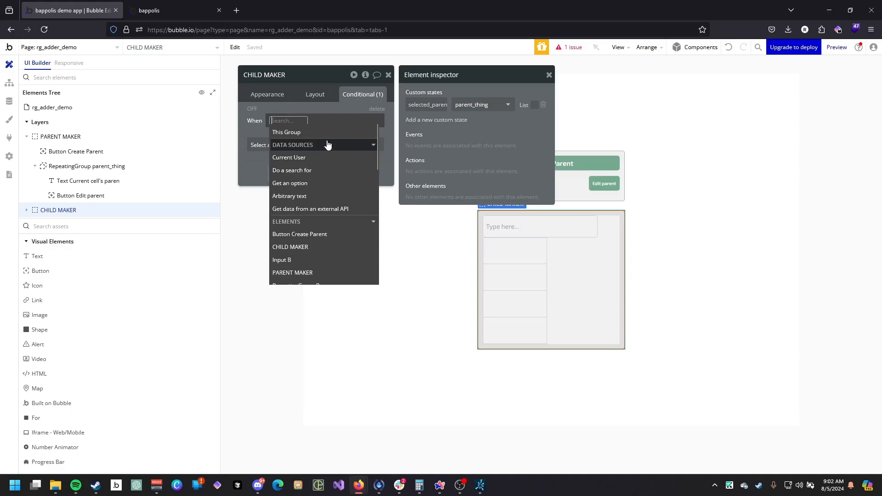
type("ch")
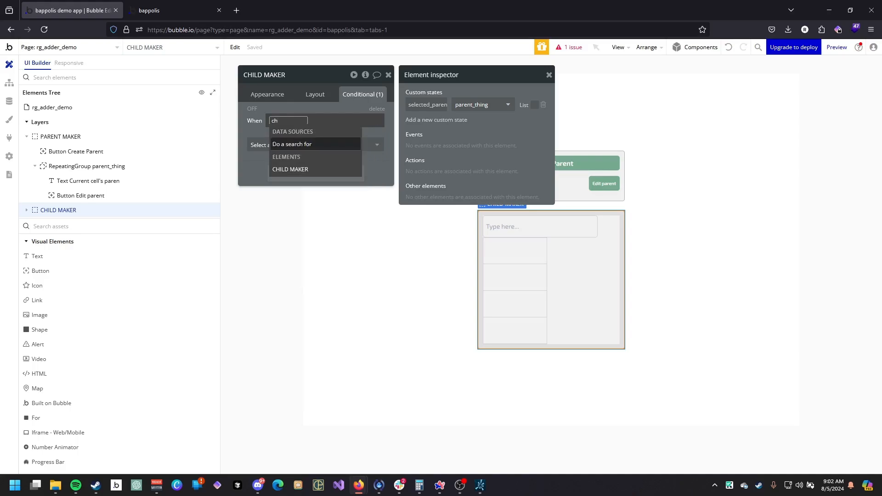
left_click(349, 170)
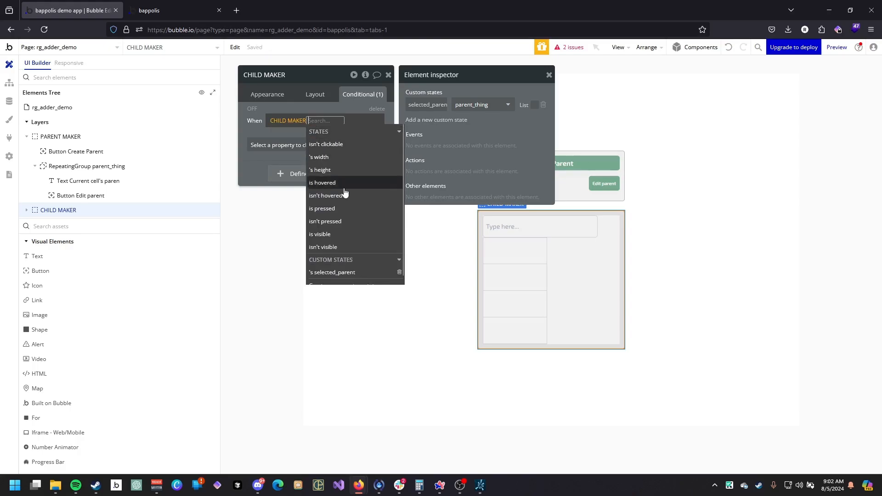
left_click(351, 272)
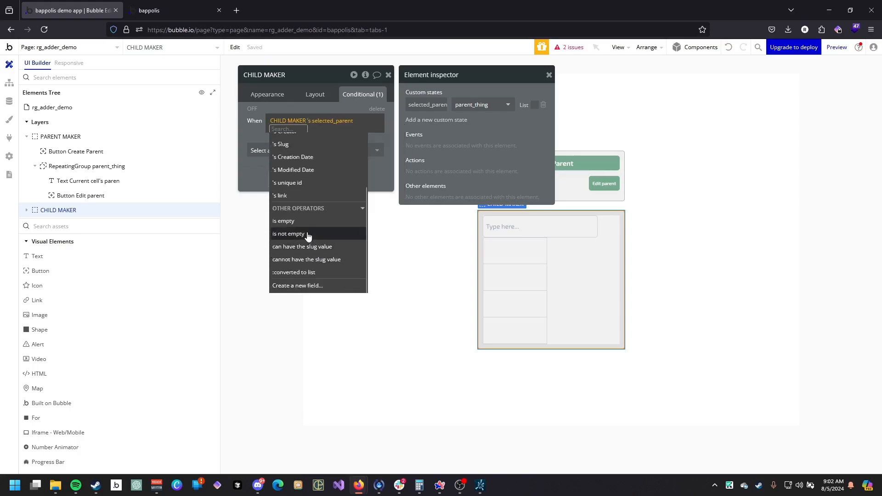
left_click(305, 235)
left_click(271, 159)
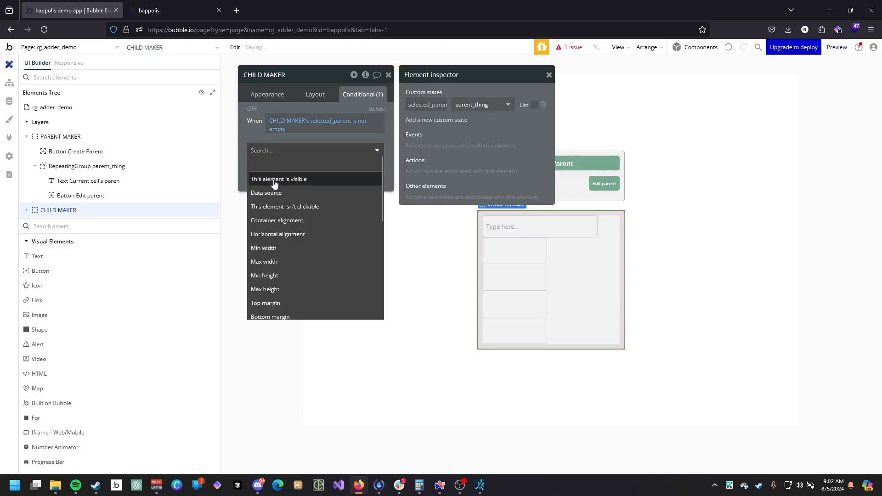
left_click(275, 179)
left_click(315, 94)
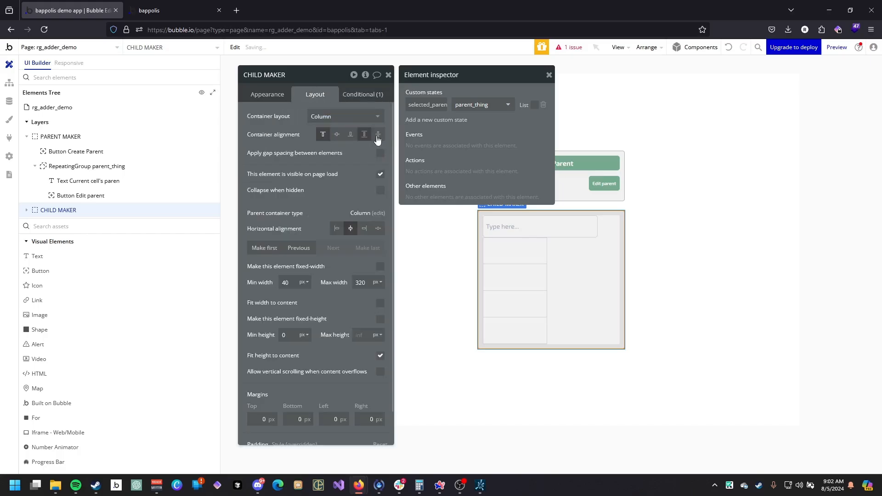
left_click(381, 175)
Refresh the preview page to check the layout changes, then return to the editor.
left_click(192, 11)
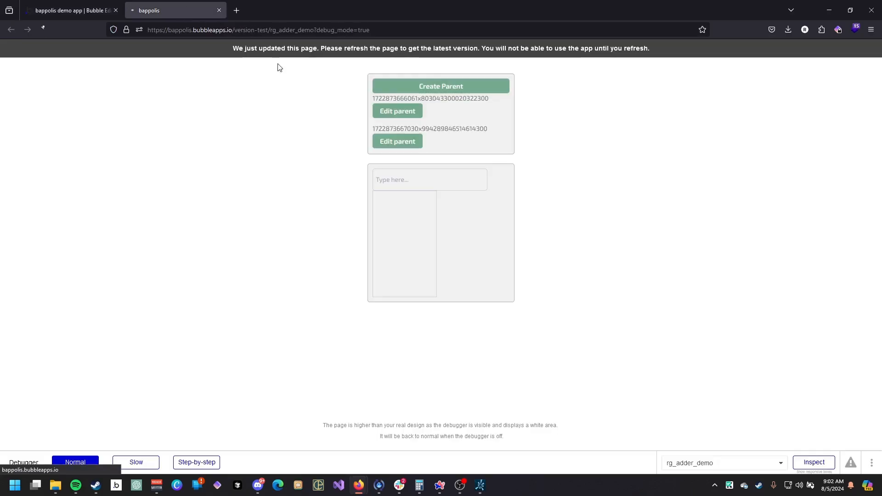
key("F5")
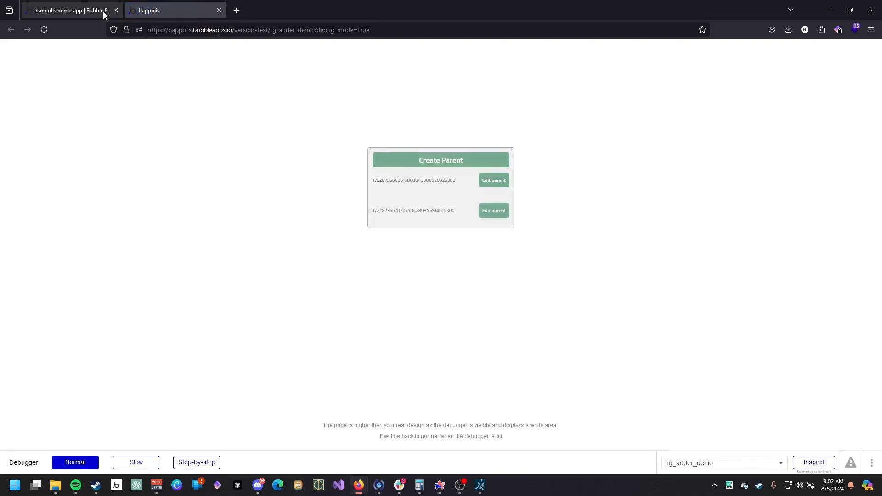
left_click(88, 10)
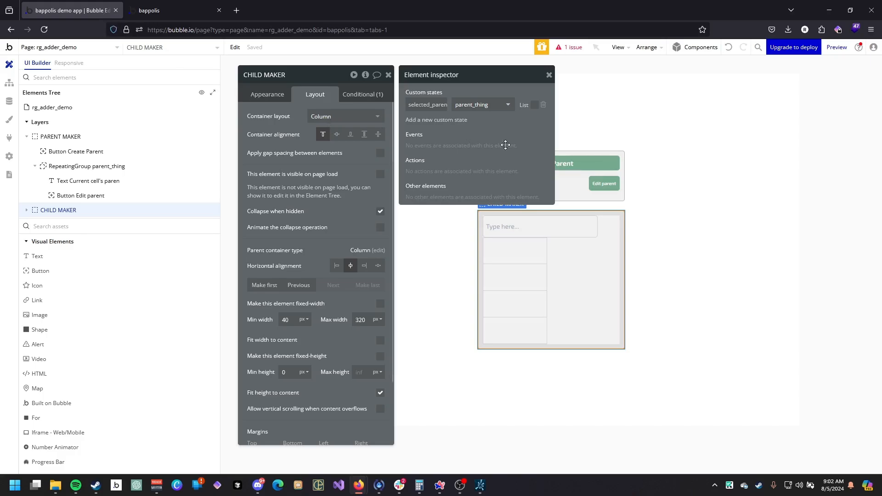
Add a conditional to the Create Parent button: when a search for parent_things:count > 0.
left_click(591, 168)
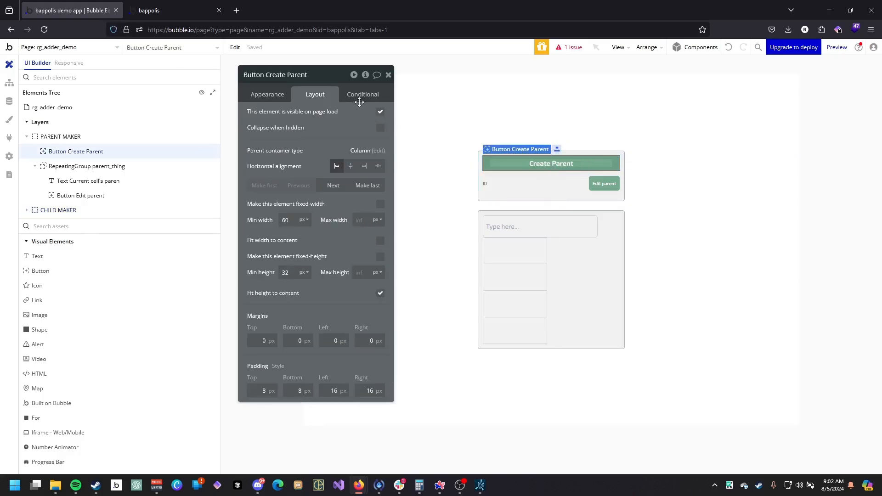
left_click(363, 96)
left_click(320, 156)
left_click(282, 164)
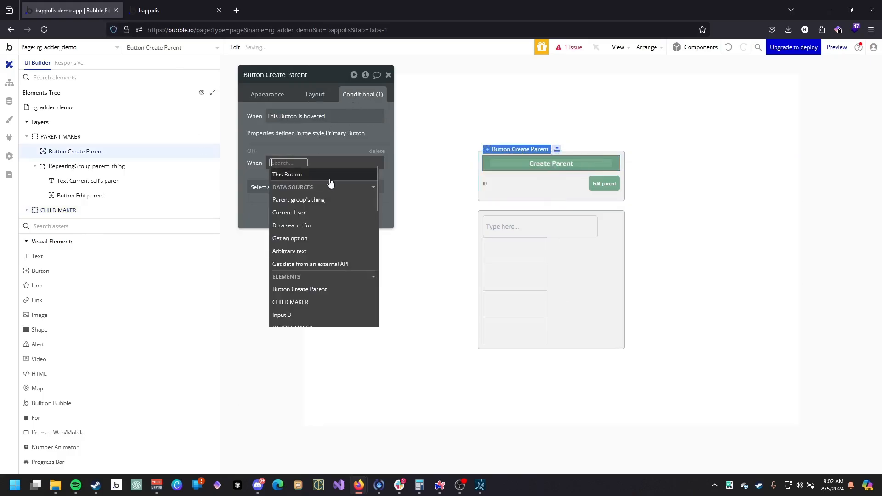
type("do")
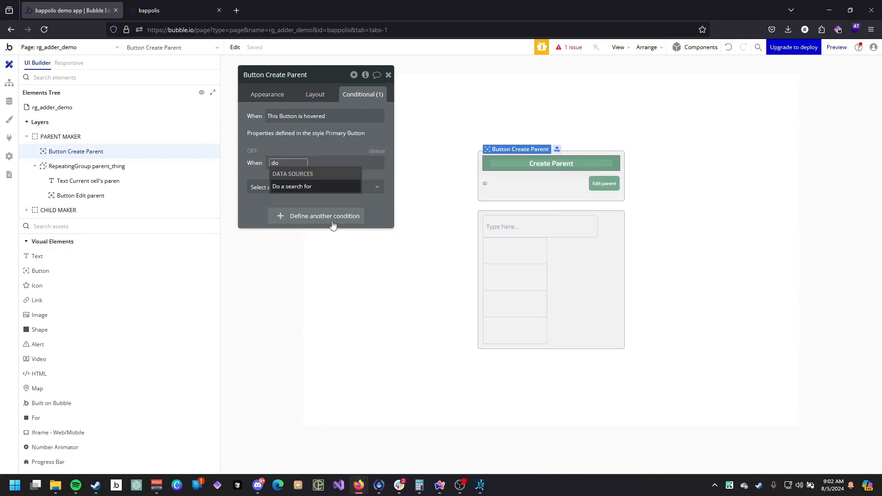
left_click(301, 186)
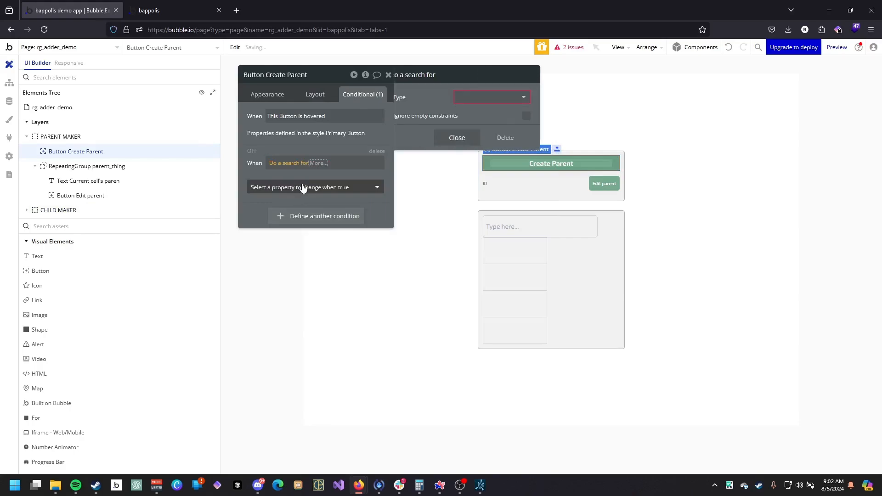
left_click(478, 96)
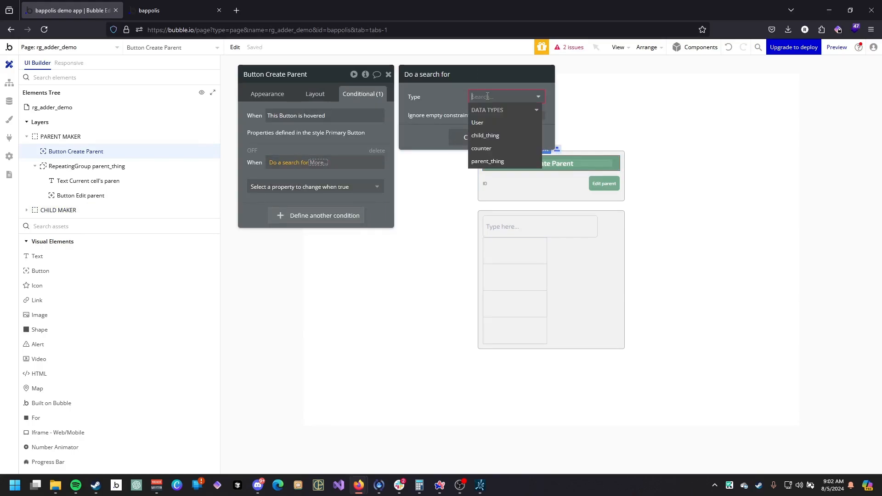
left_click(488, 161)
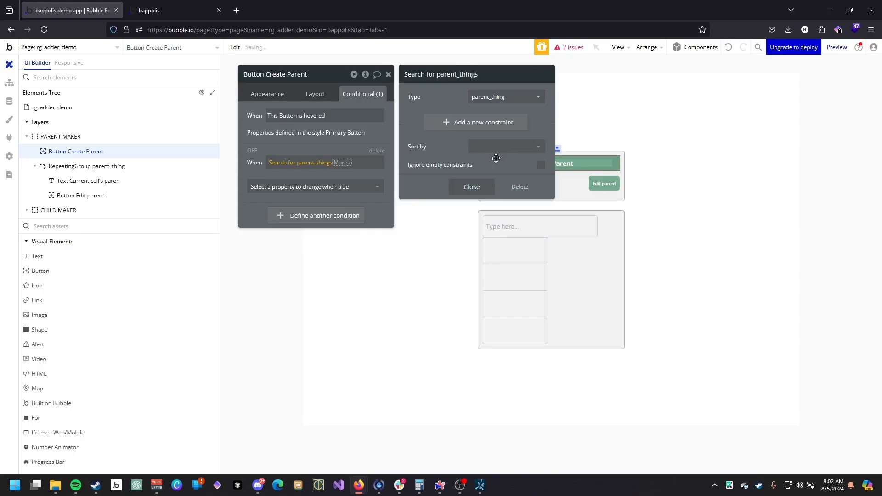
left_click(472, 187)
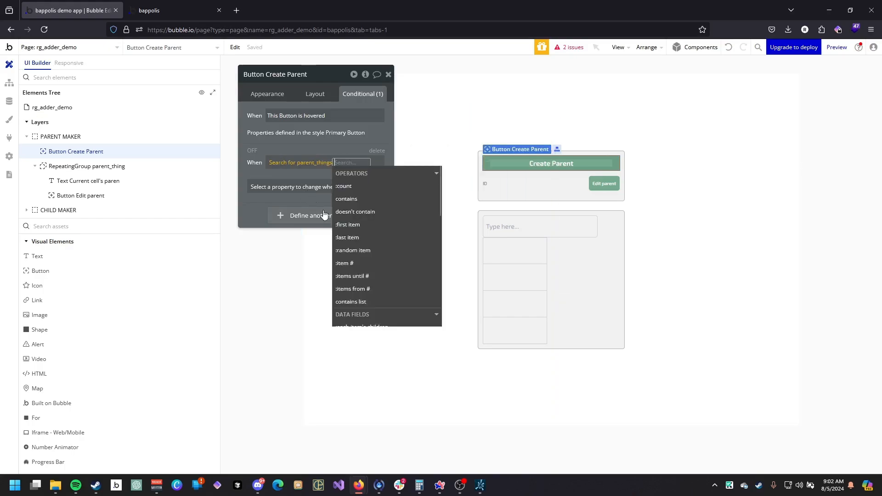
left_click(359, 186)
left_click(304, 233)
type("0")
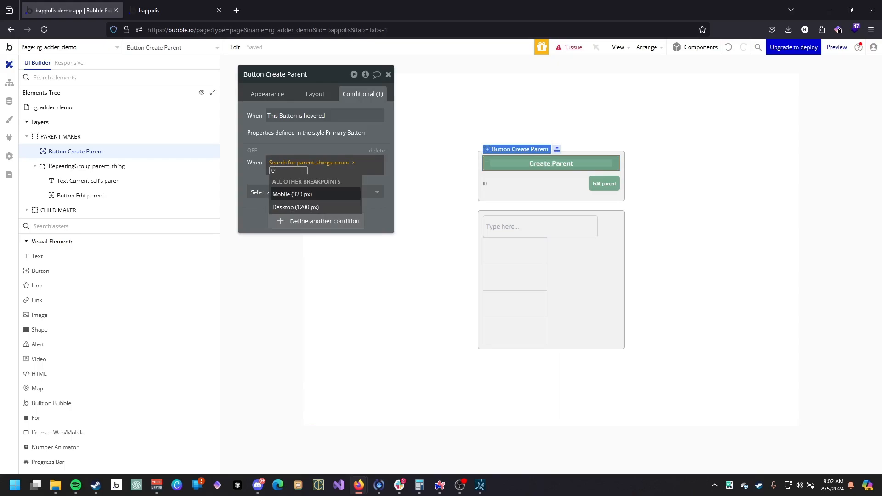
left_click(264, 197)
left_click(339, 173)
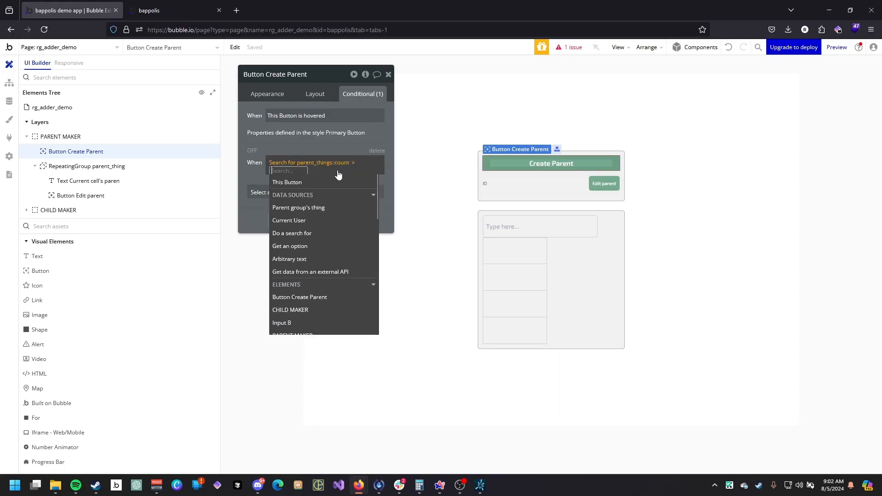
type("0")
Set the button's Label to 'Create another parent' when that condition is true.
left_click(265, 188)
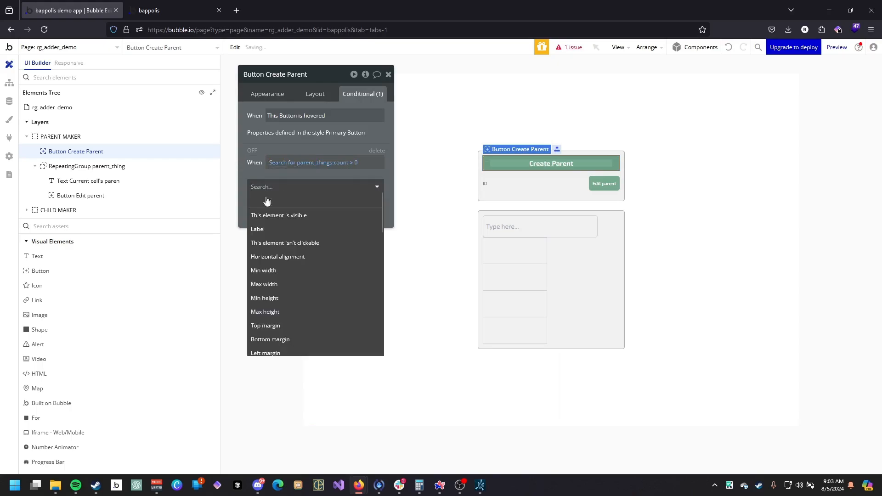
left_click(276, 229)
left_click(318, 183)
type("Create another parent")
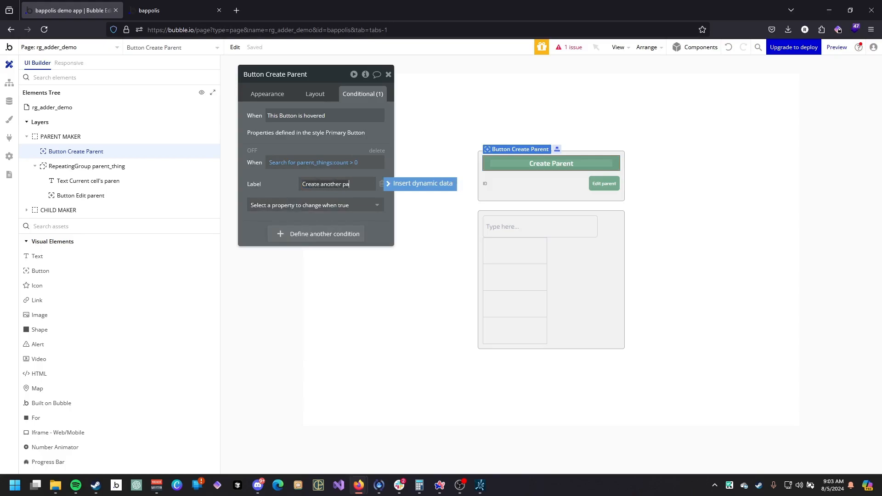
Set the child repeating group's content type to child_thing and its data source to CHILD MAKER's selected_parent's children.
left_click(551, 213)
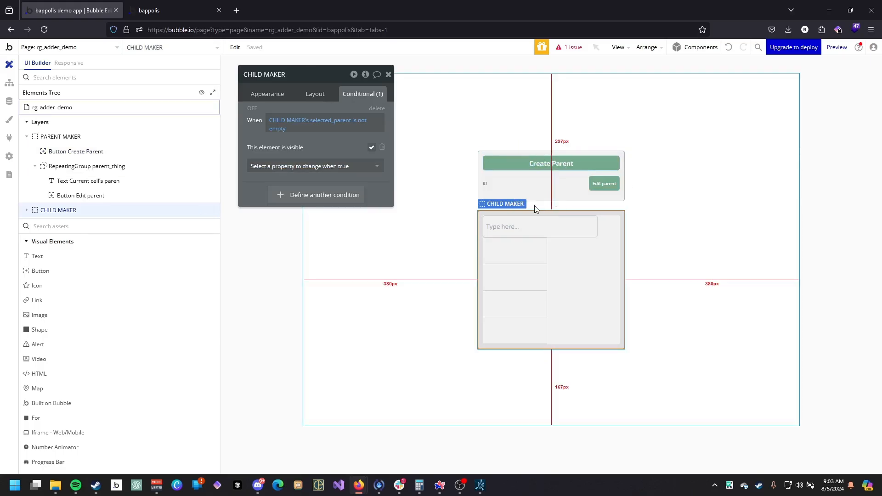
left_click(540, 254)
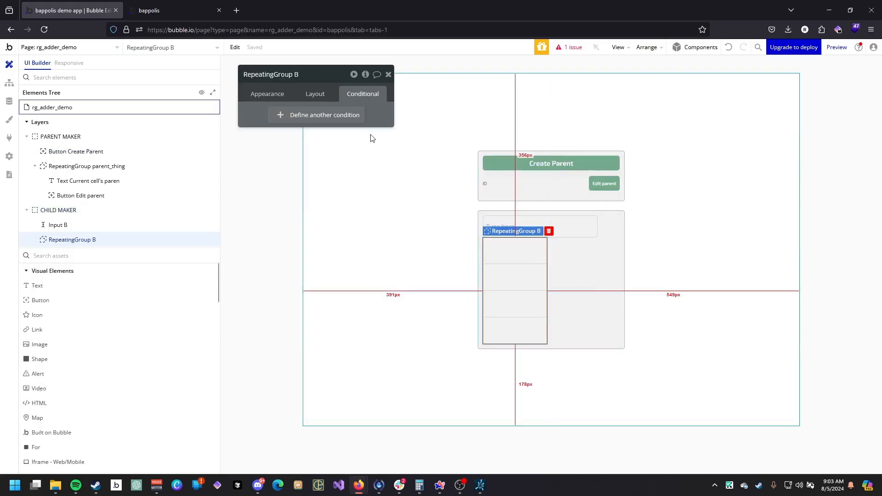
left_click(259, 95)
left_click(343, 117)
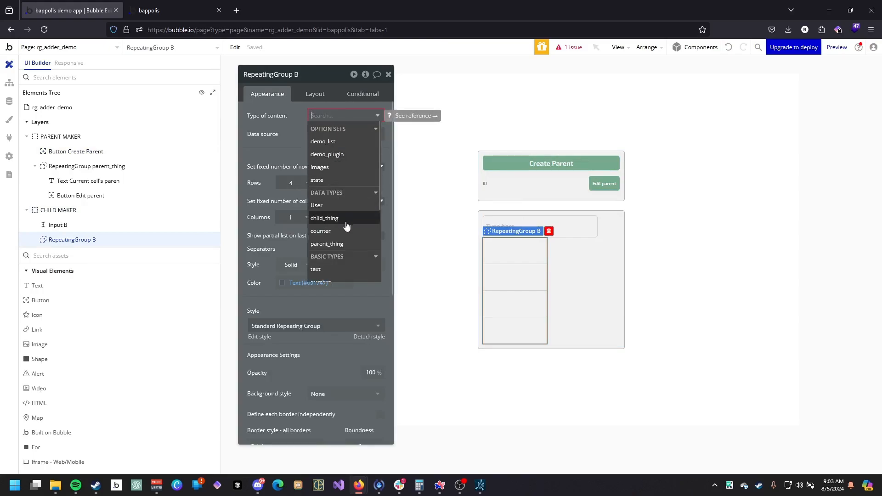
left_click(345, 218)
left_click(326, 135)
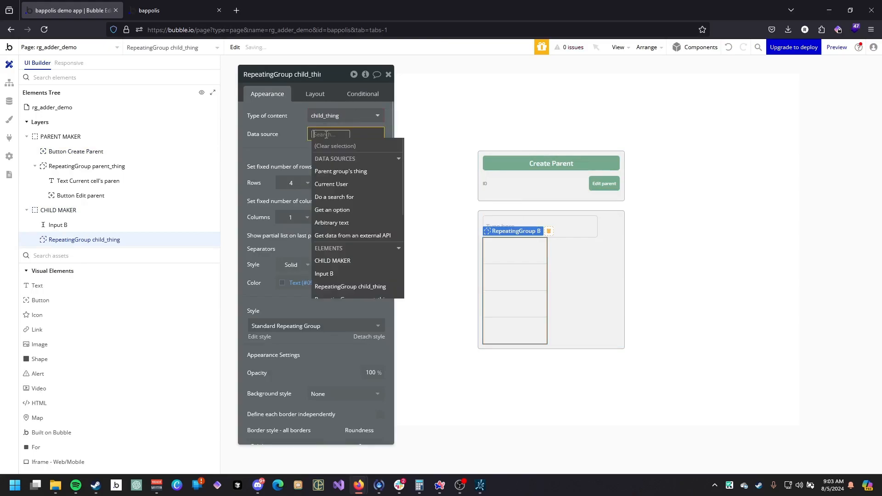
scroll(348, 204, "down", 2)
left_click(350, 213)
left_click(338, 204)
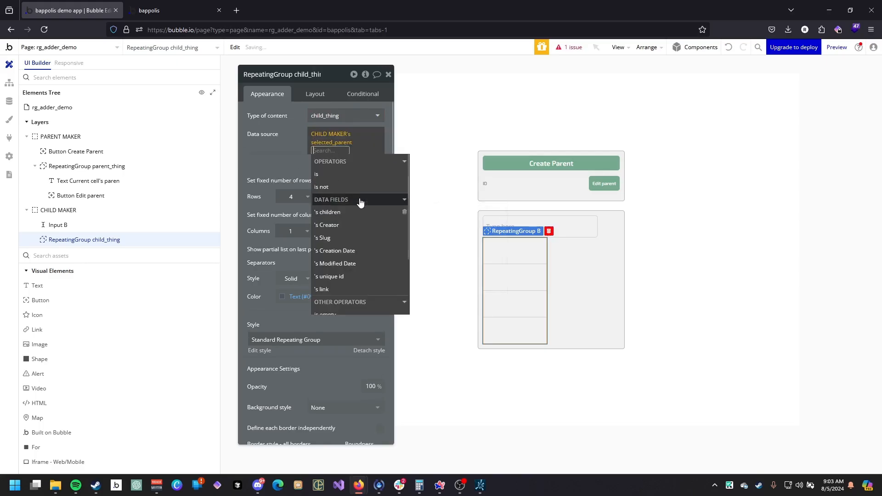
left_click(327, 212)
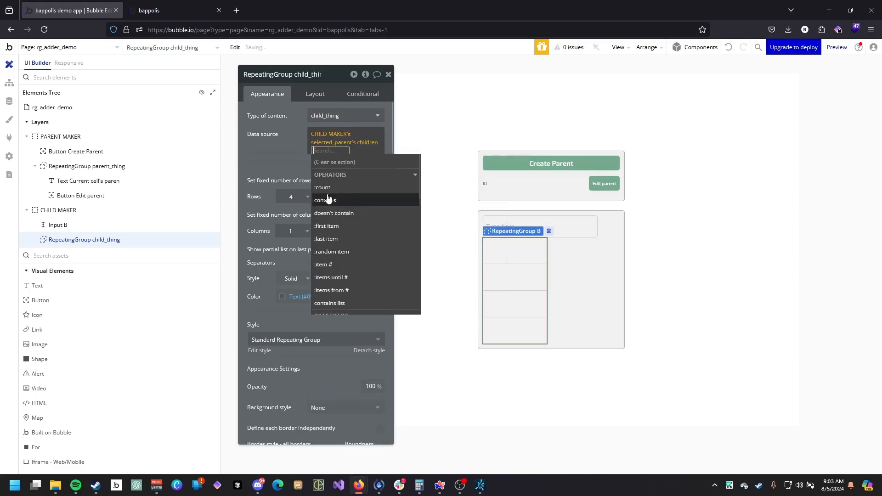
left_click(343, 175)
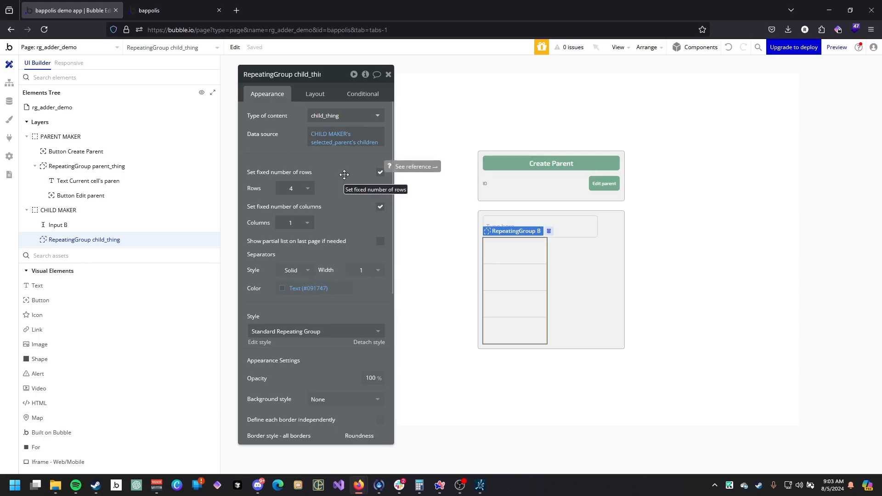
Turn off the fixed number of rows and set the minimum row height to 20 px.
left_click(298, 187)
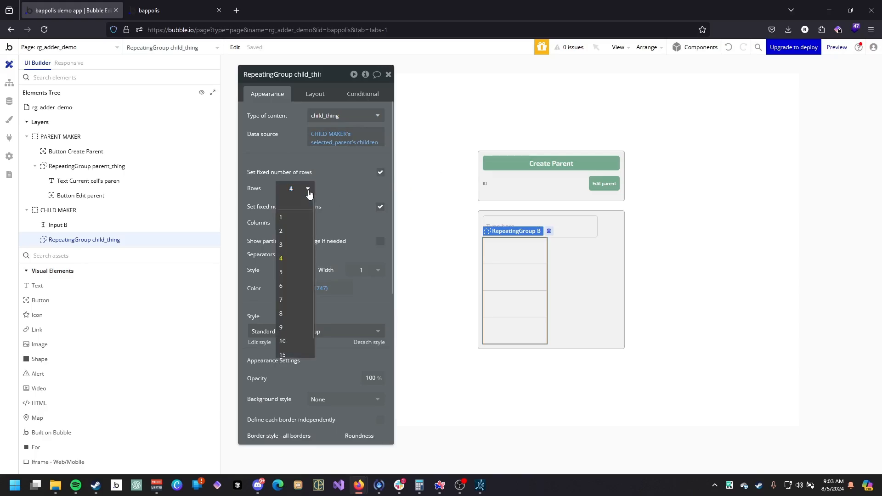
left_click(380, 172)
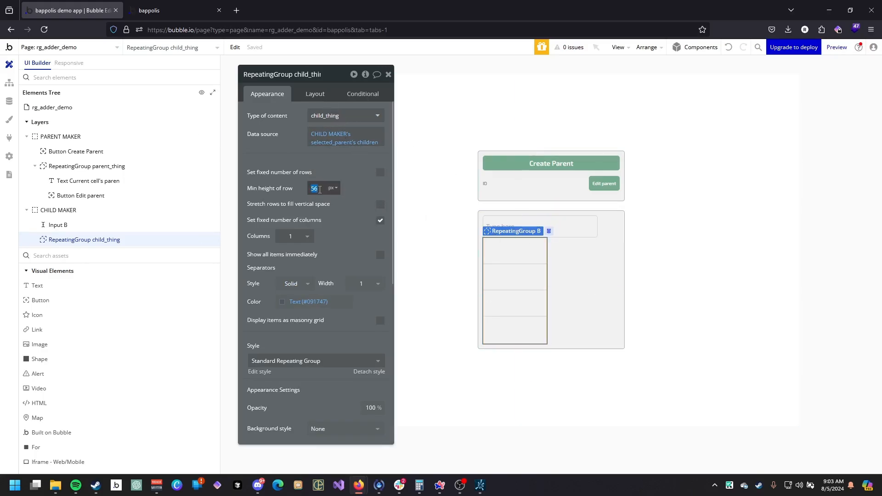
type("20")
Disable fit width to content for the child repeating group and set its minimum height to 0 px.
left_click(315, 99)
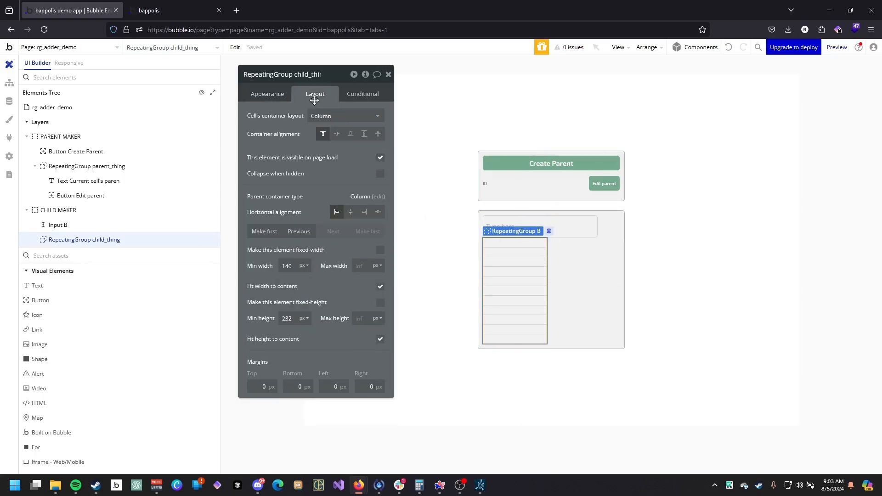
left_click(381, 284)
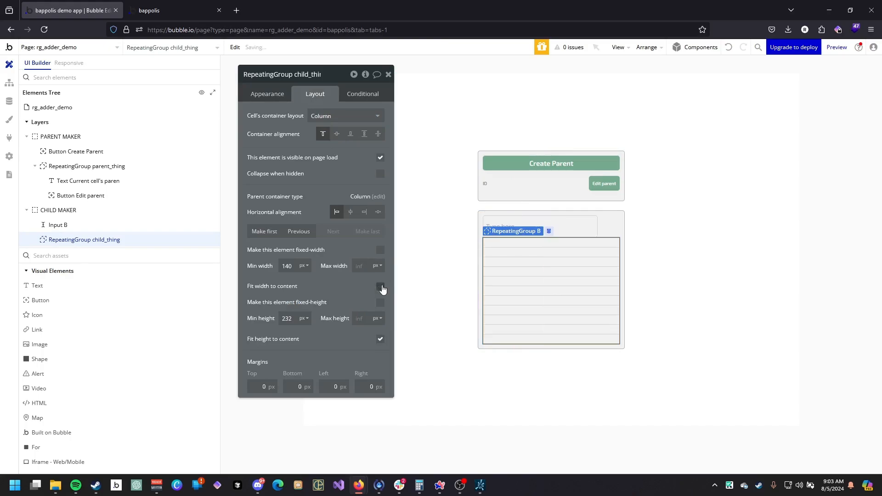
double_click(290, 318)
type("0")
left_click_drag(310, 184, 333, 196)
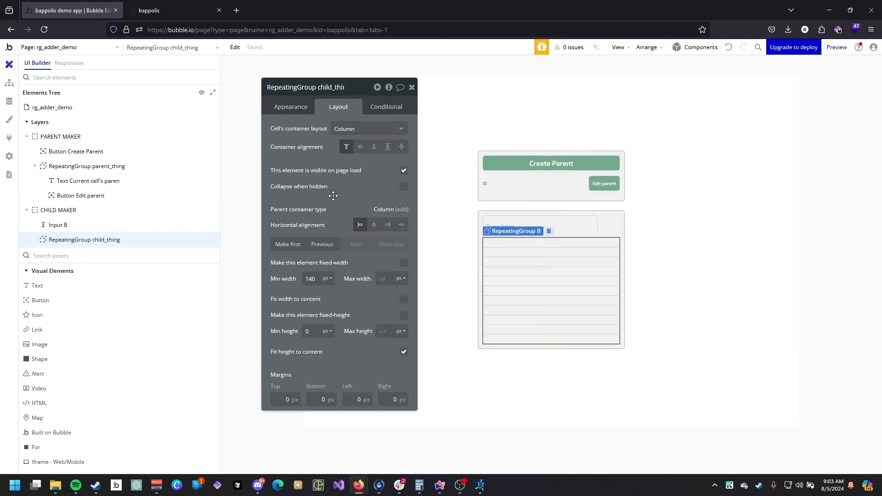
Place a text element in the child repeating group's cell and paste two copies of it.
left_click(104, 285)
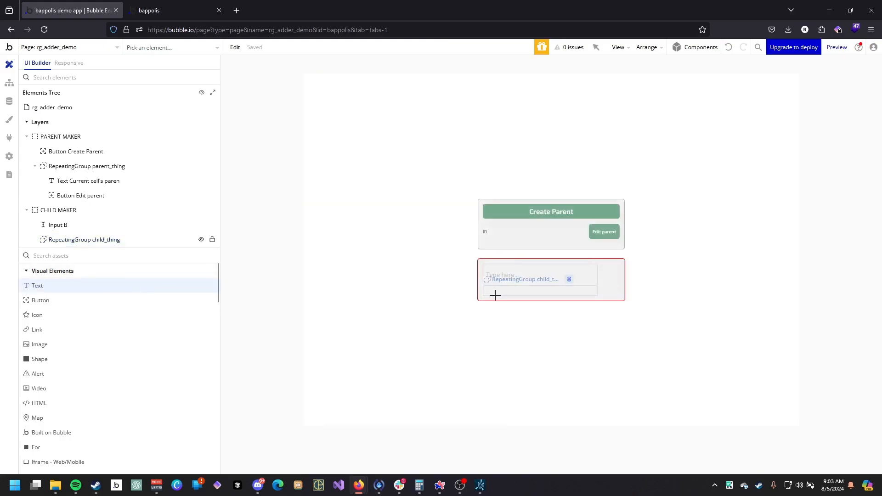
left_click(495, 291)
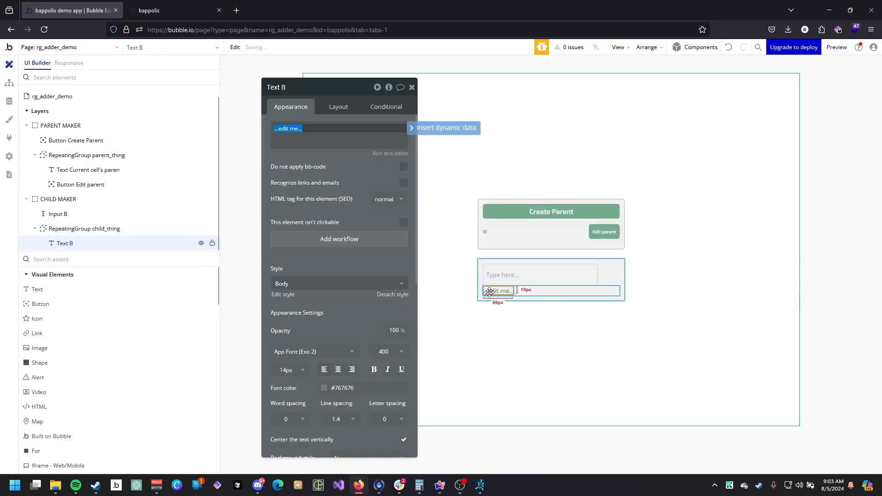
left_click(110, 248)
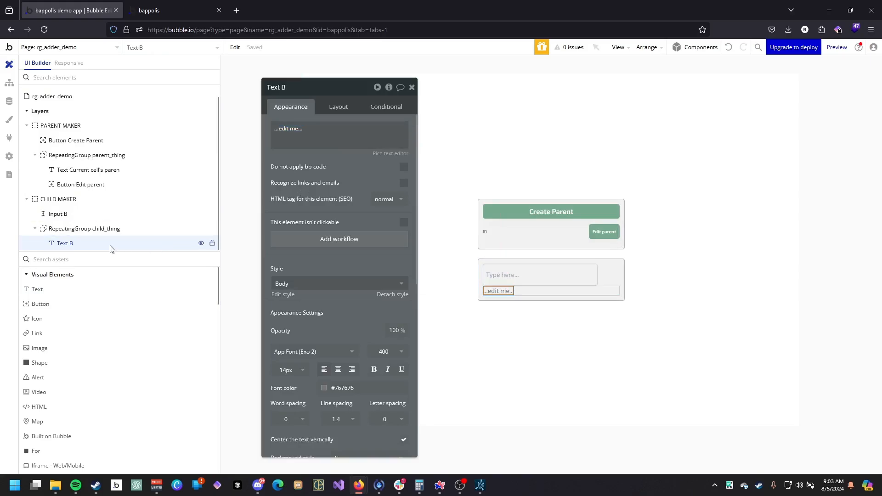
key("ctrl+v")
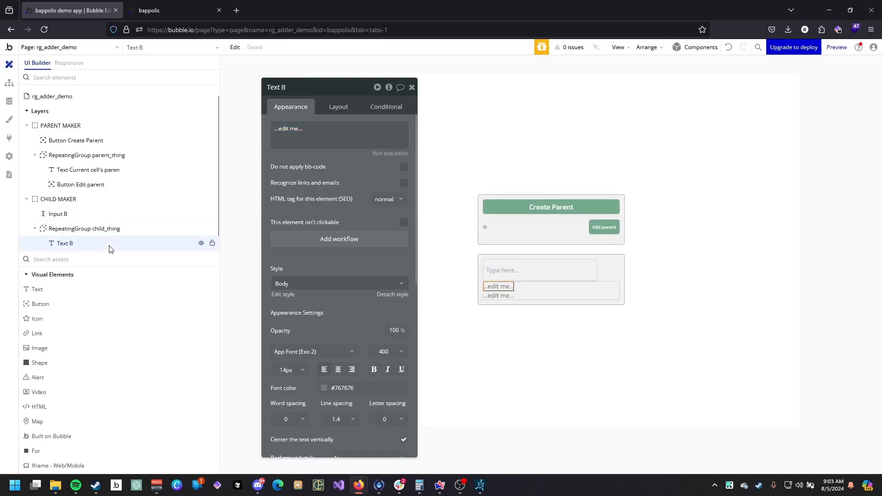
key("ctrl+v")
Set the first text in the cell to show the current cell's child_thing's name.
left_click(506, 299)
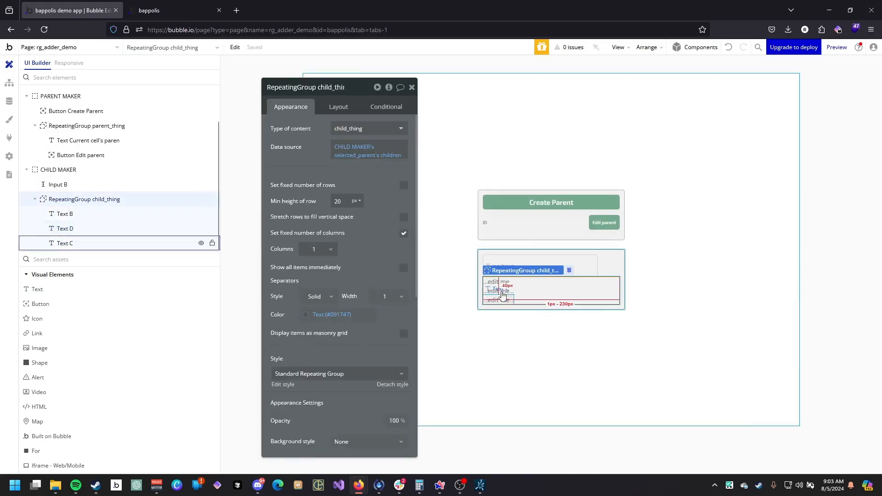
left_click(495, 281)
left_click(289, 128)
left_click(427, 132)
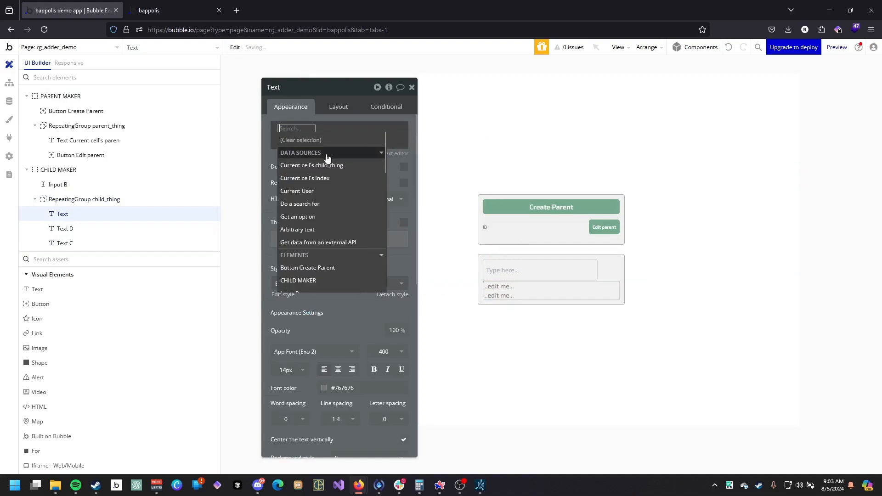
left_click(355, 156)
left_click(394, 200)
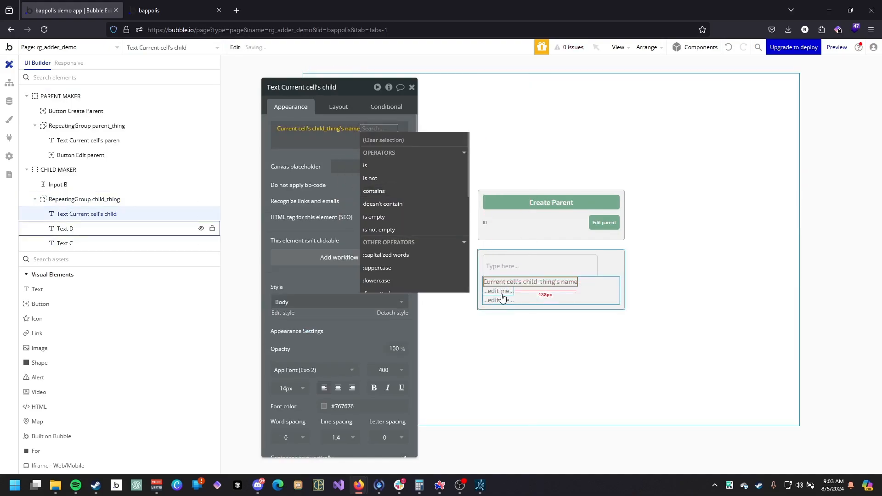
Prefix the first text with 'Name:' and wrap the dynamic name in bold tags.
left_click(499, 291)
left_click(541, 283)
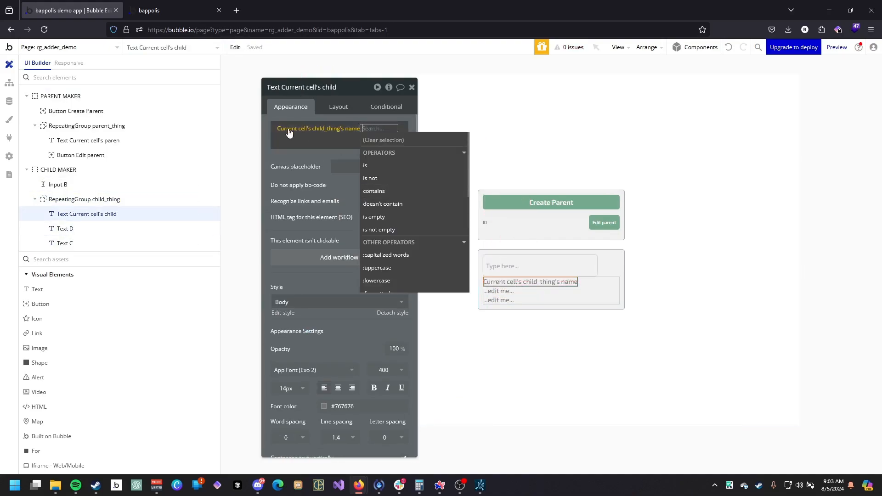
left_click(288, 131)
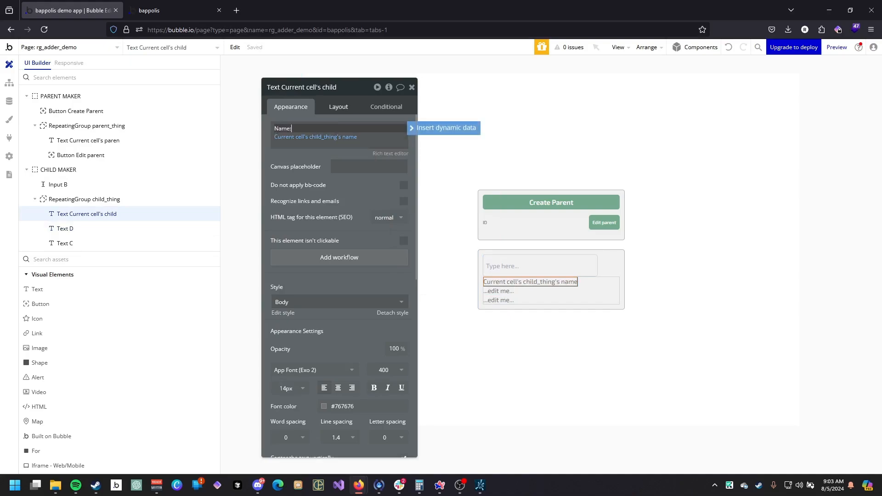
left_click(393, 141)
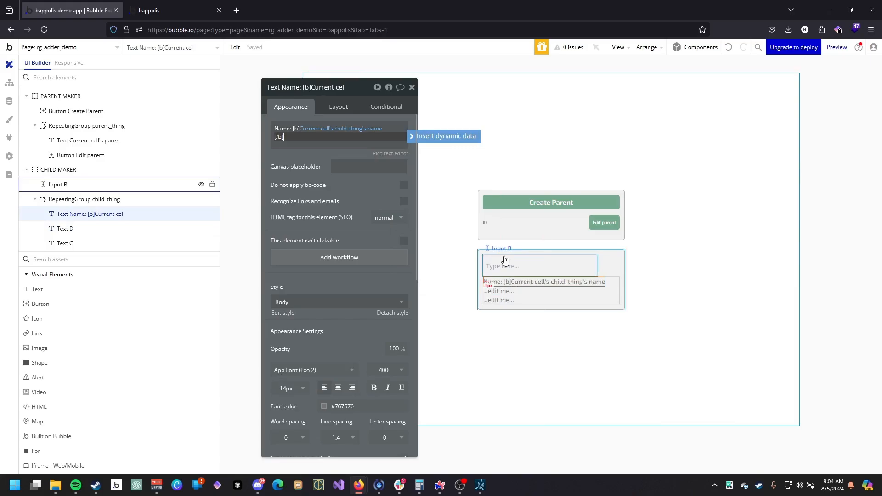
Replace the second text's content with 'Selected number:'.
left_click(501, 291)
triple_click(278, 130)
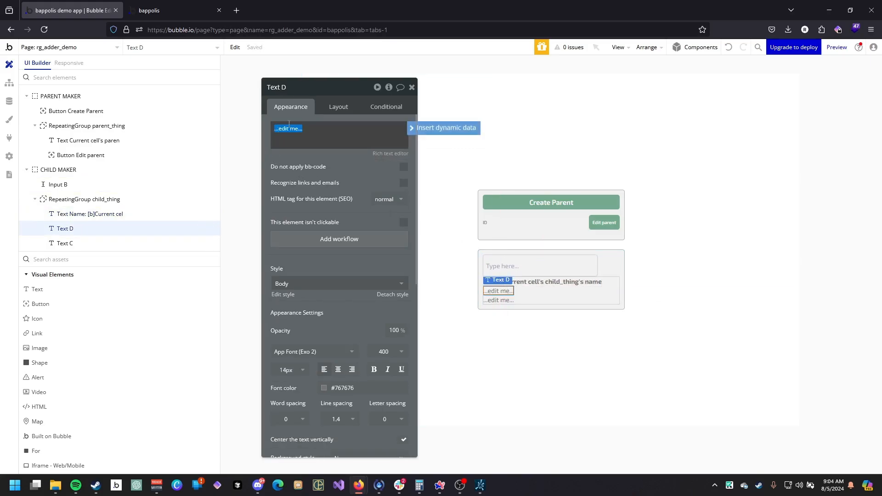
type("Selected numner")
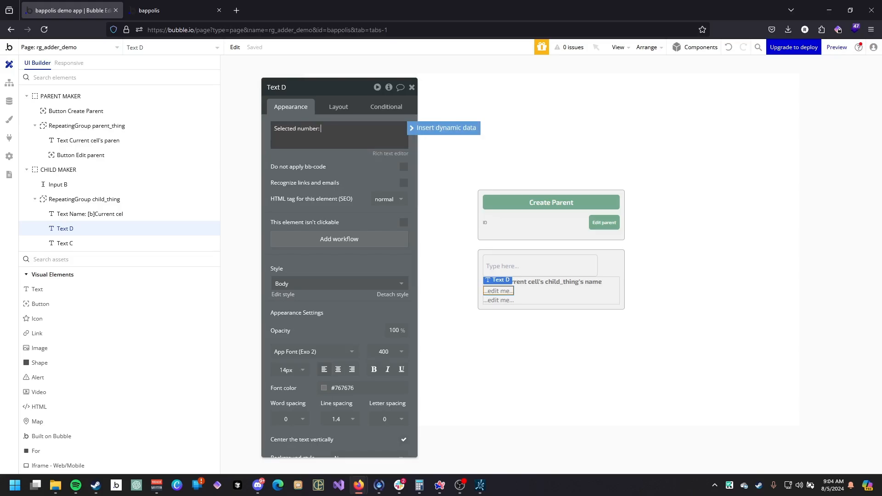
Append the current cell's child_thing's number to the second text, wrapped in bold tags.
left_click(434, 130)
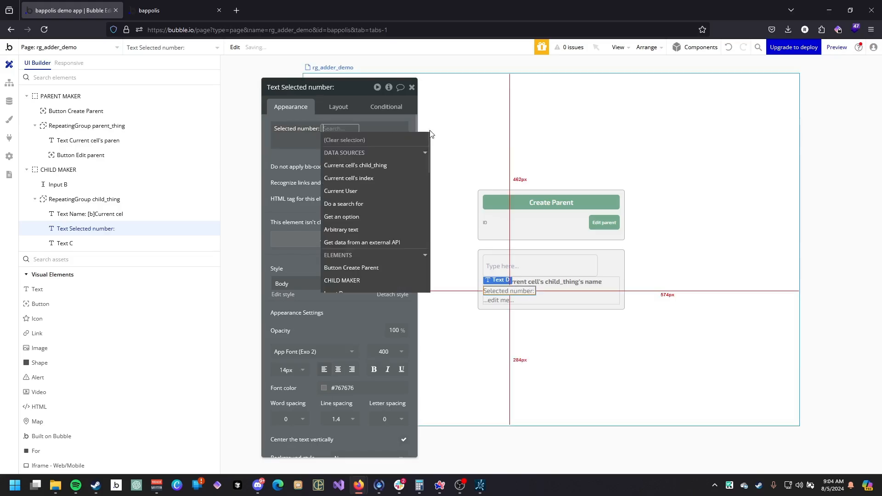
left_click(365, 168)
left_click(318, 213)
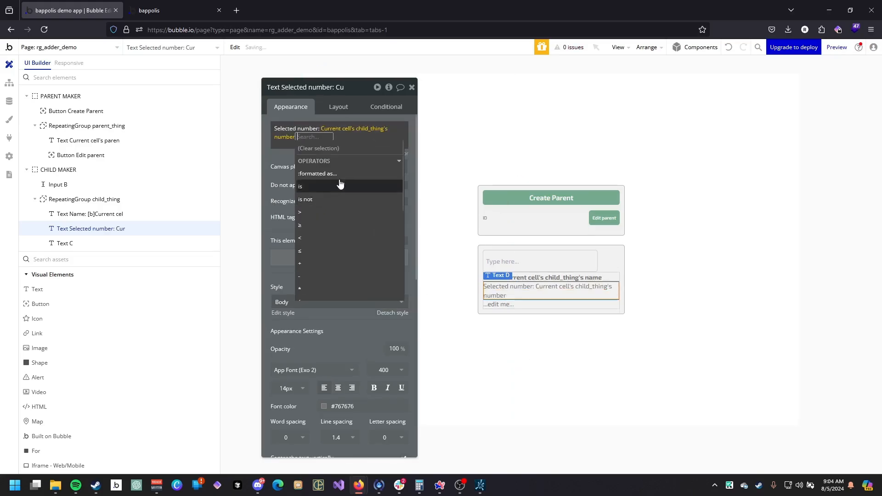
left_click(322, 131)
left_click(322, 132)
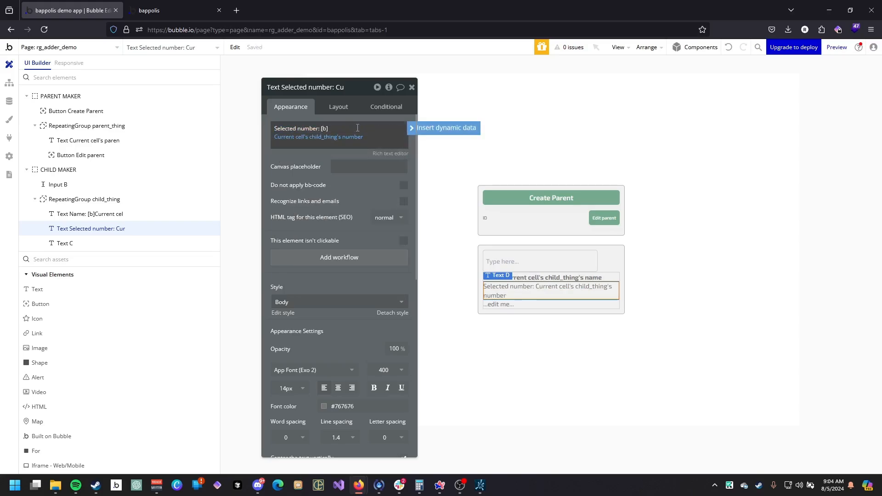
left_click(380, 140)
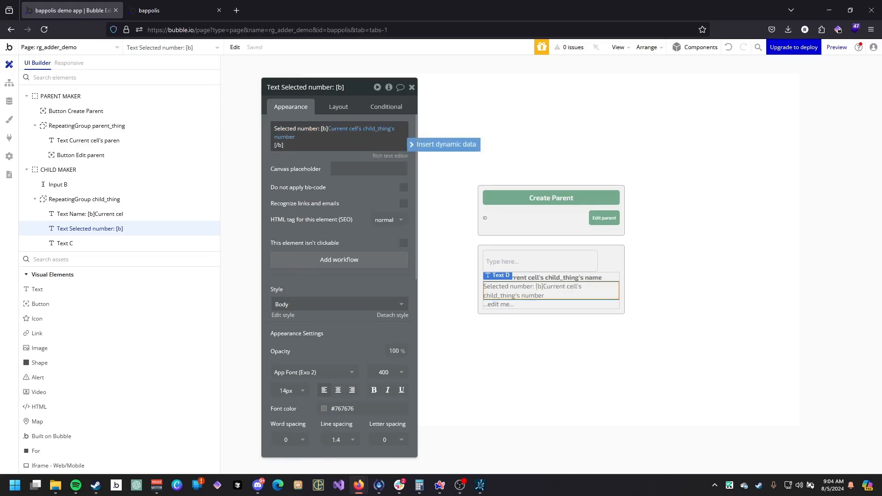
Replace the third text's content with 'Status: ' followed by empty bold tags.
left_click(500, 307)
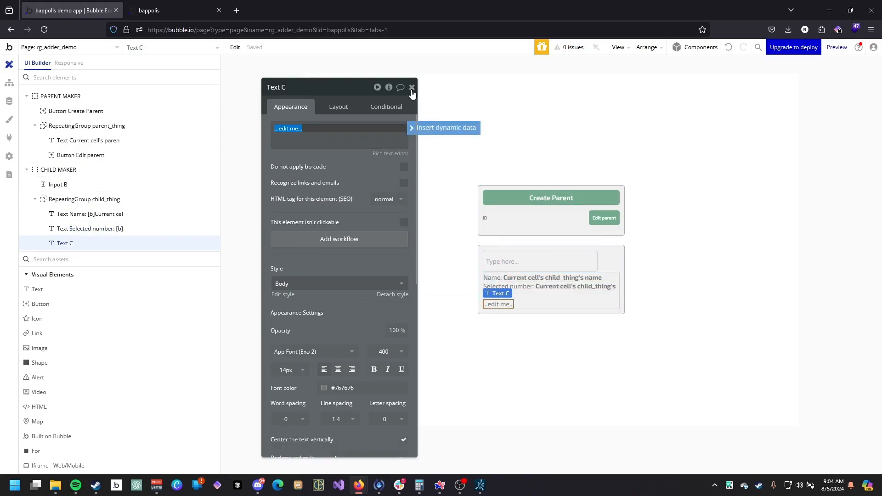
key("BackSpace")
type("Status: [b")
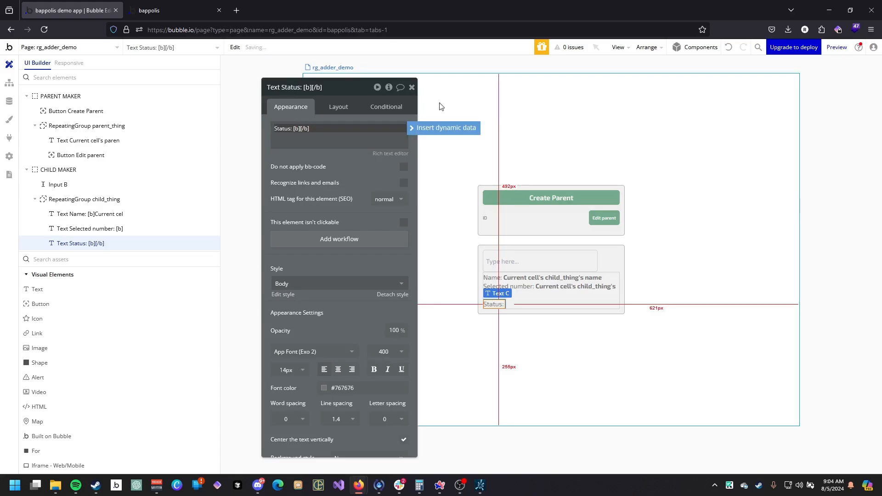
Insert the current cell's child_thing's status_state's Display between the third text's bold tags.
left_click(444, 129)
left_click(367, 165)
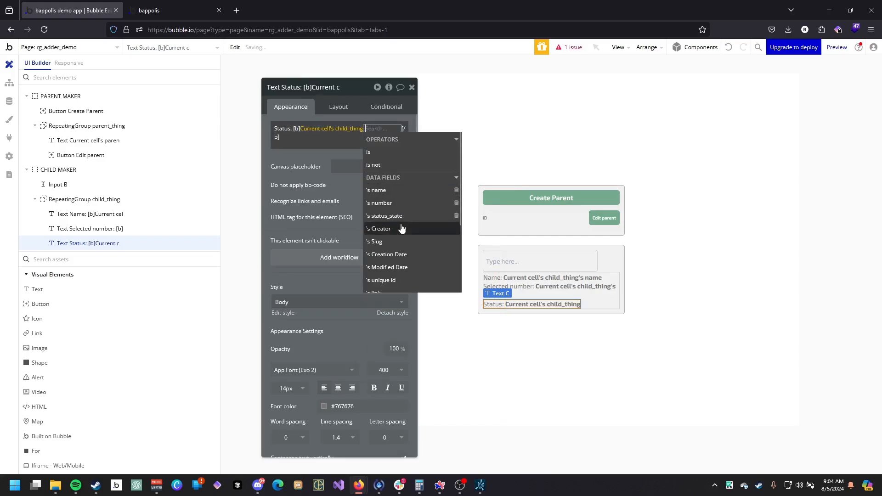
left_click(384, 215)
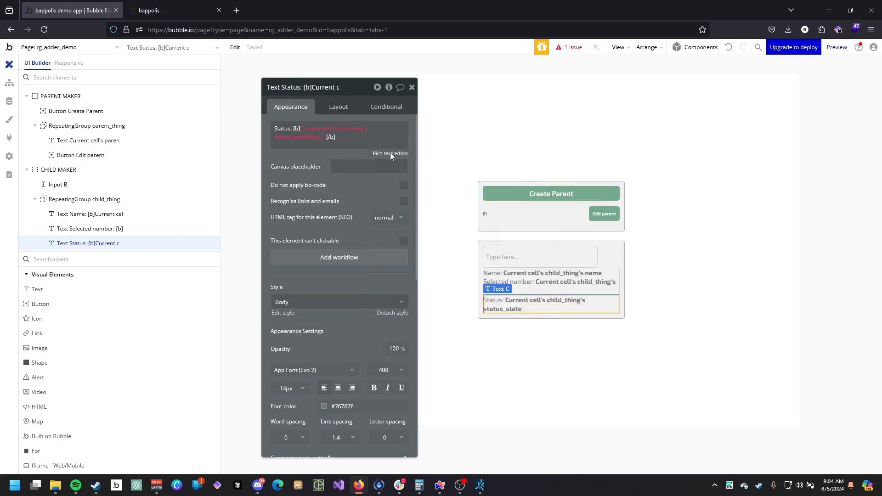
left_click(309, 138)
left_click(360, 172)
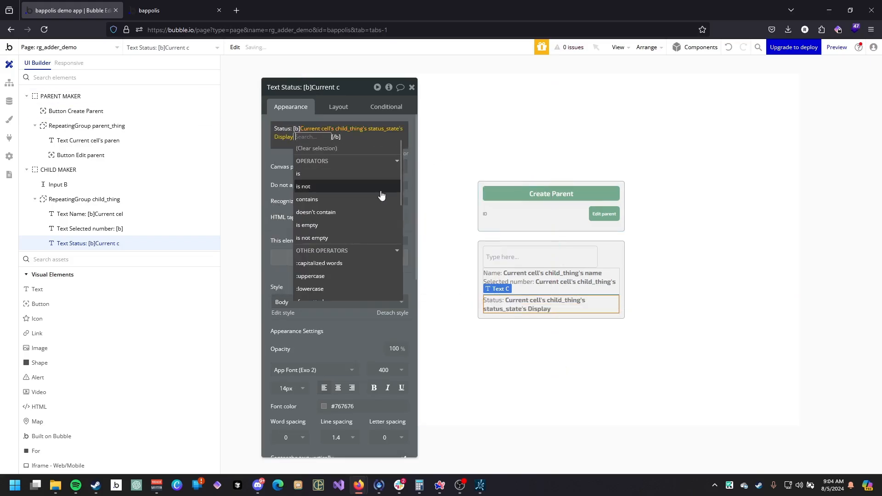
left_click(284, 180)
Reload the app preview to view the updated page.
left_click(188, 11)
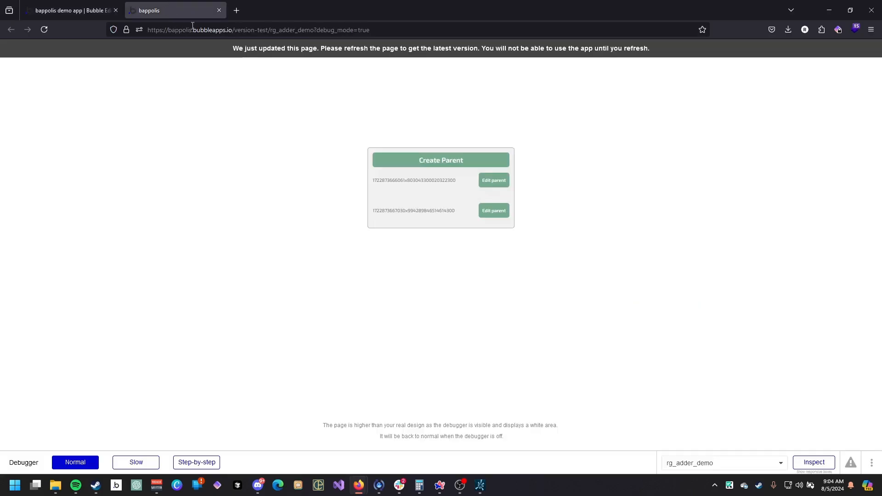
left_click(296, 49)
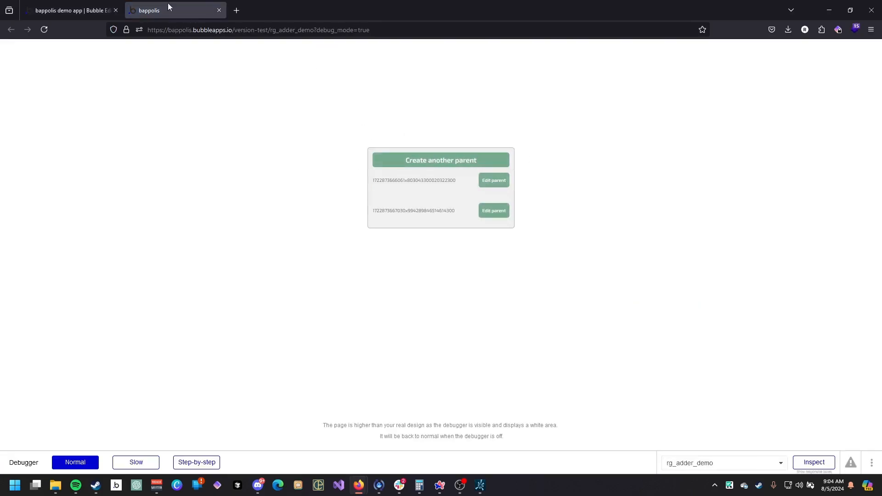
left_click(73, 10)
Add a workflow to the Edit parent button that sets CHILD MAKER's selected_parent state to the current cell's parent_thing.
left_click(599, 218)
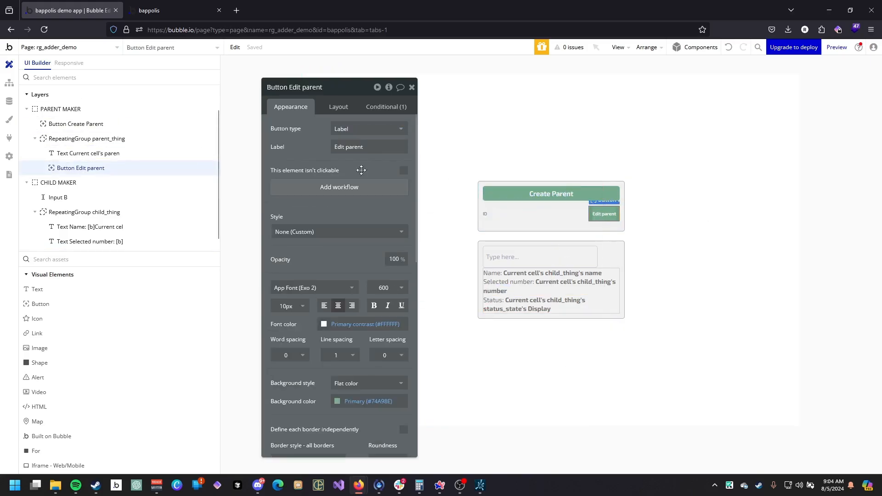
left_click(319, 188)
left_click(113, 170)
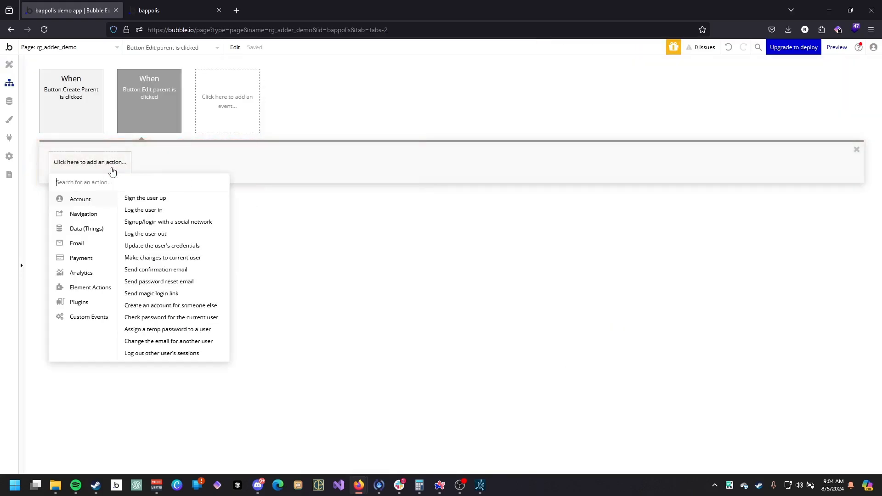
left_click(196, 228)
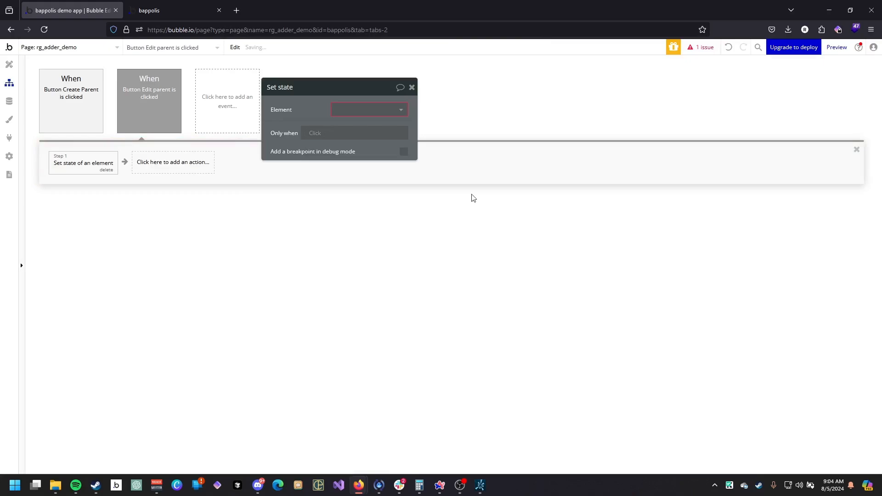
left_click(388, 110)
left_click(368, 137)
left_click(344, 129)
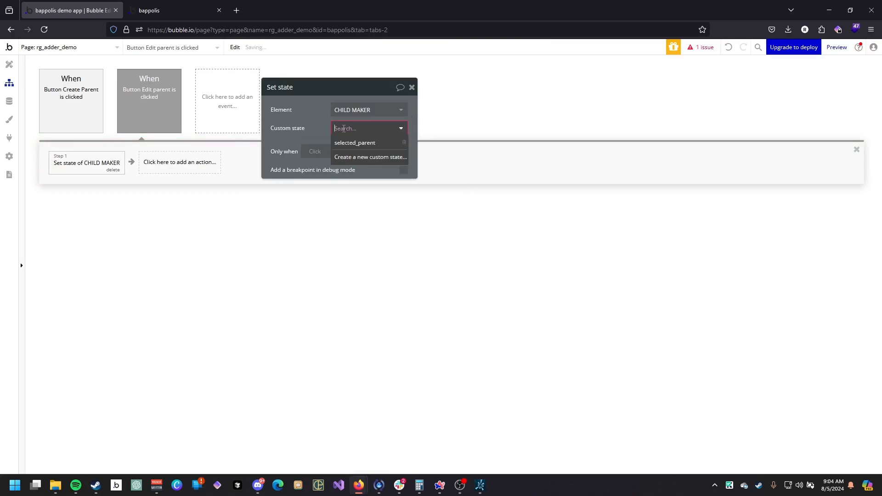
left_click(355, 142)
left_click(351, 146)
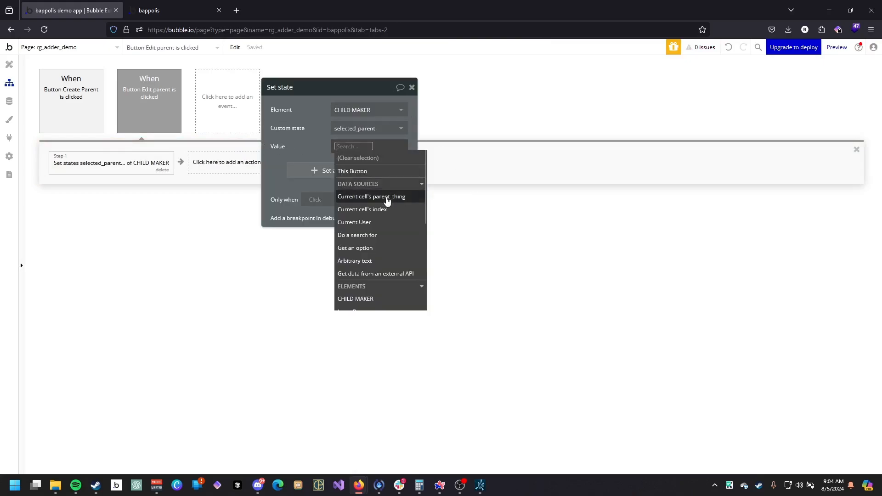
left_click(386, 201)
Add a button labelled 'Back to parents' to the page below the groups.
left_click(9, 64)
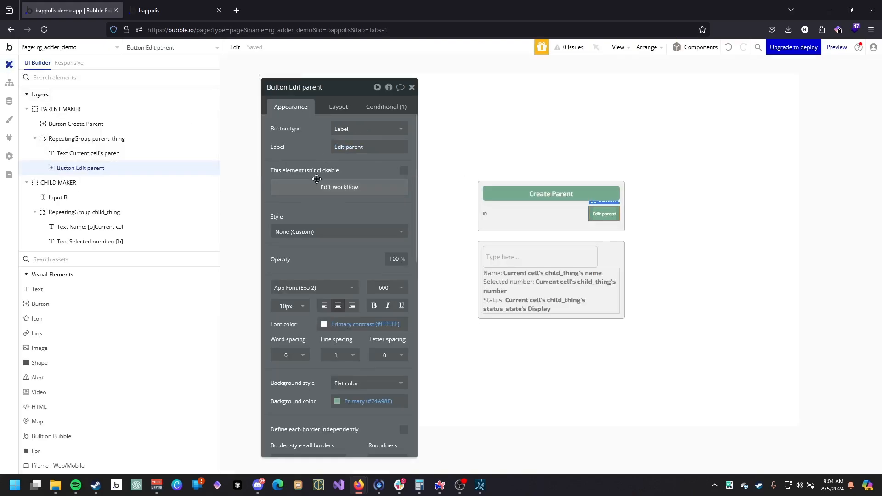
left_click(83, 305)
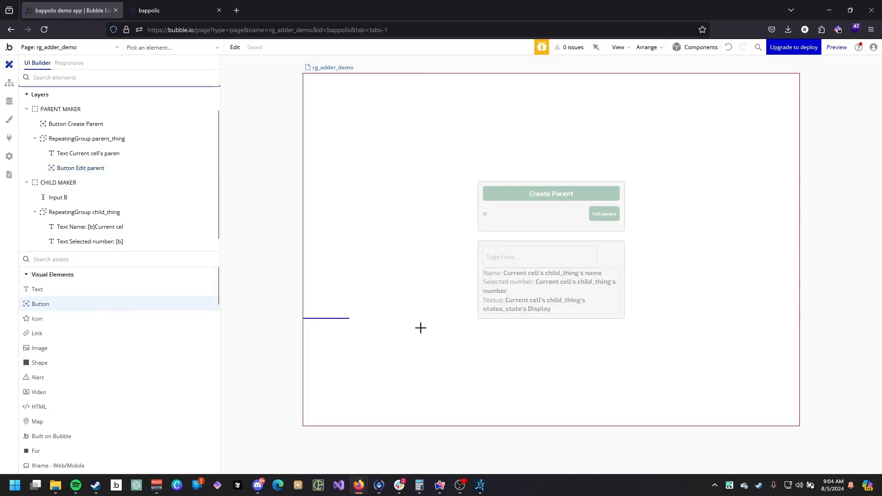
left_click(517, 325)
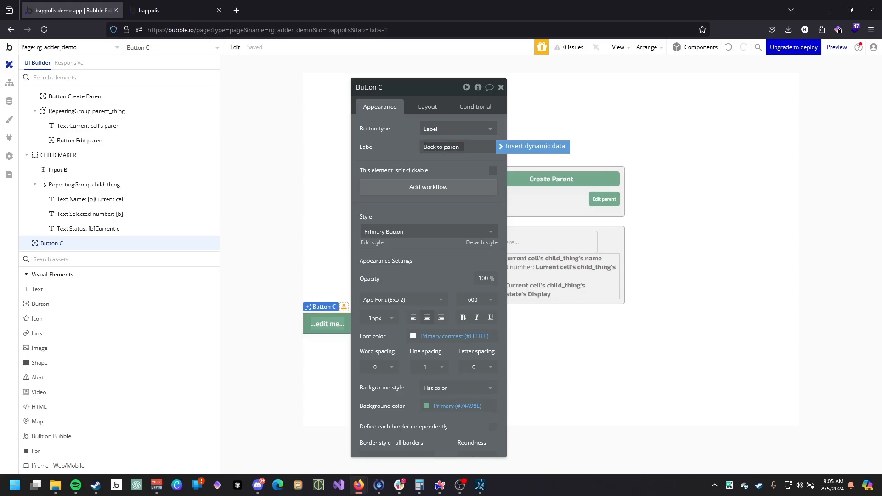
Make PARENT MAKER visible when CHILD MAKER isn't visible, and set it to collapse when hidden.
left_click(560, 202)
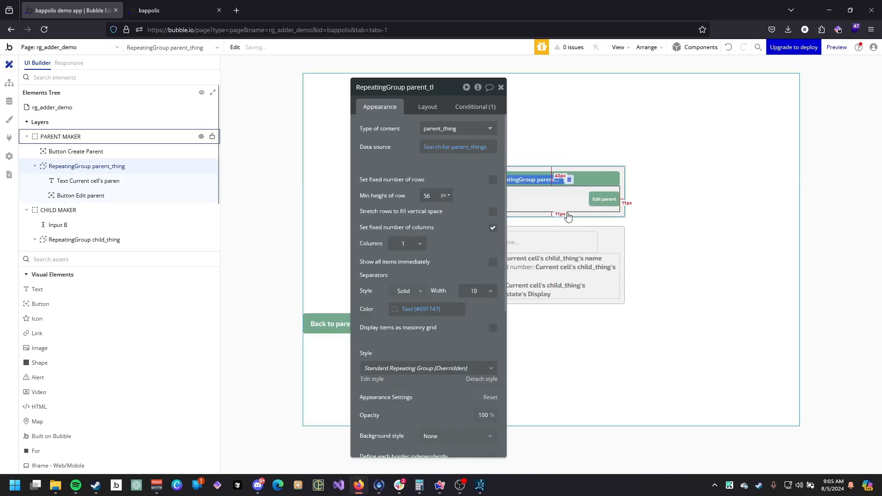
left_click(561, 214)
left_click(460, 111)
left_click(422, 128)
left_click(394, 133)
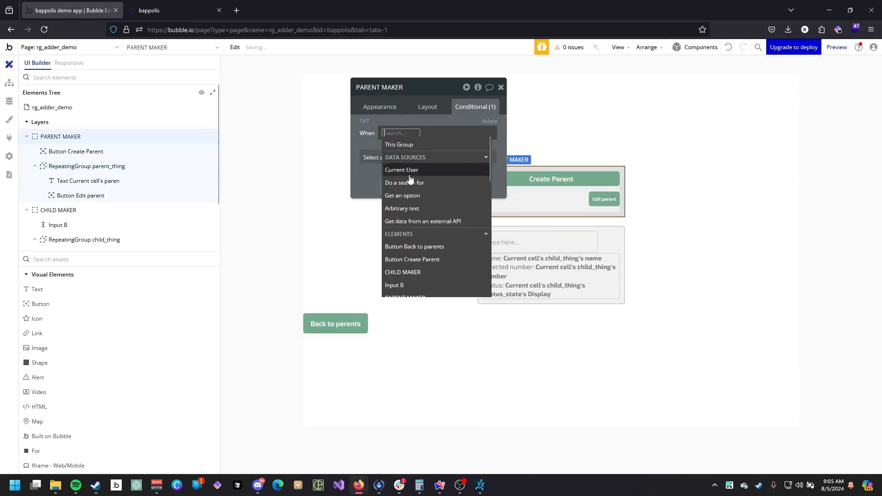
type("c")
left_click(407, 220)
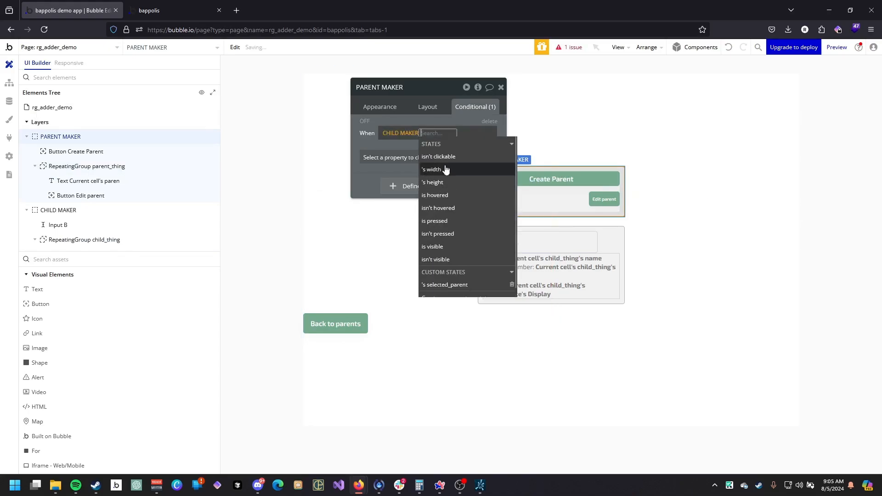
left_click(452, 260)
left_click(414, 157)
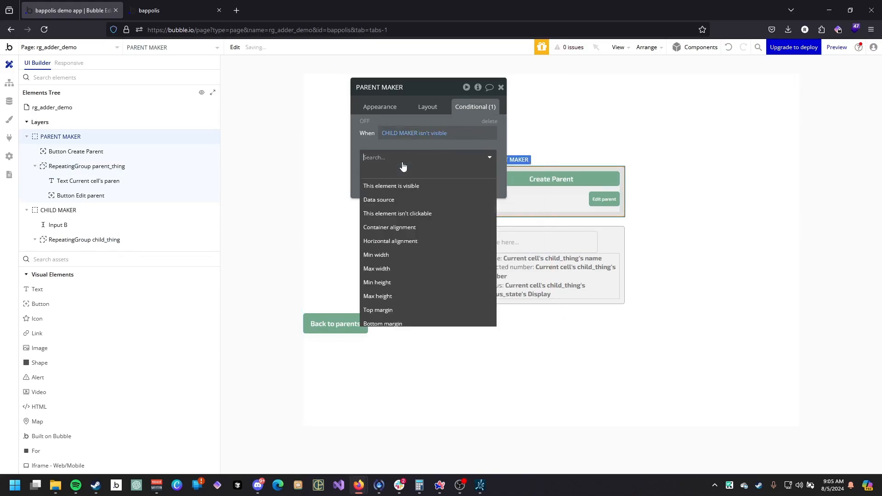
left_click(413, 185)
left_click(427, 106)
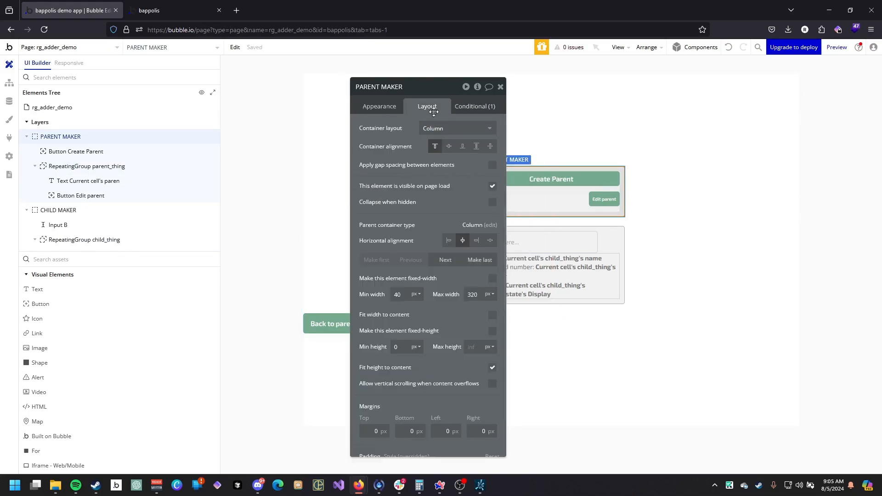
left_click(492, 186)
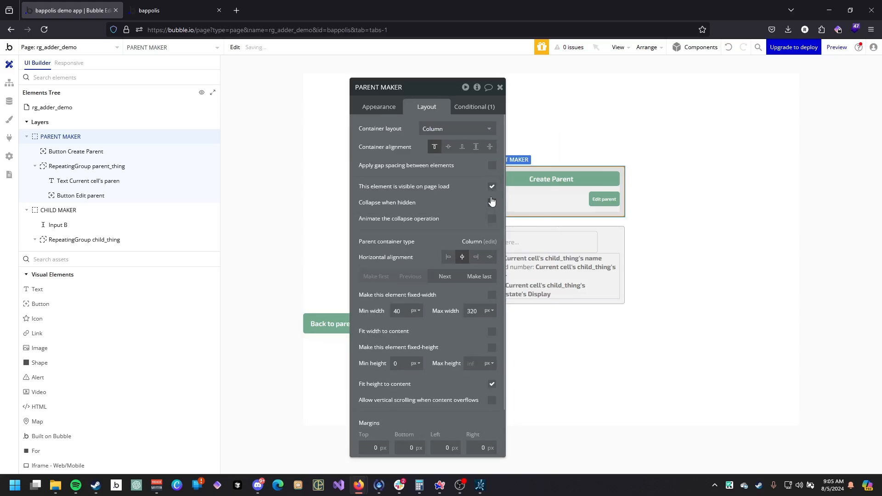
Add a workflow to the Back to parents button that sets CHILD MAKER's selected_parent state with no value.
left_click(330, 316)
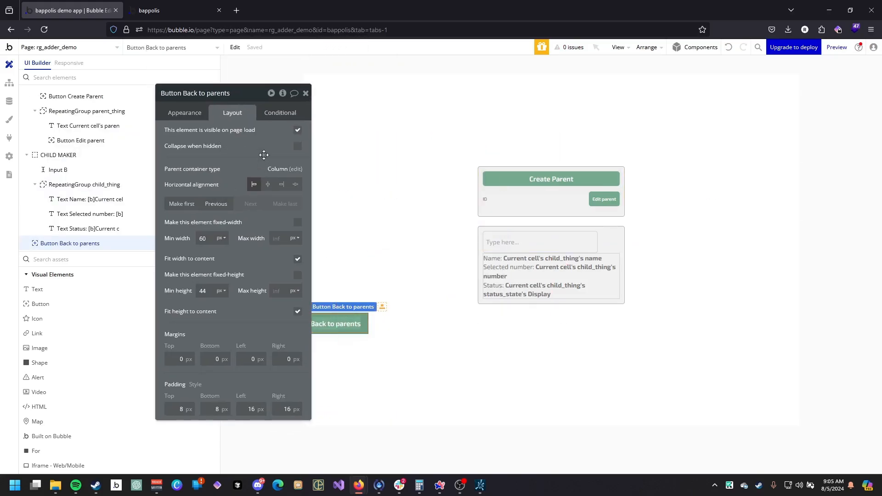
left_click(184, 113)
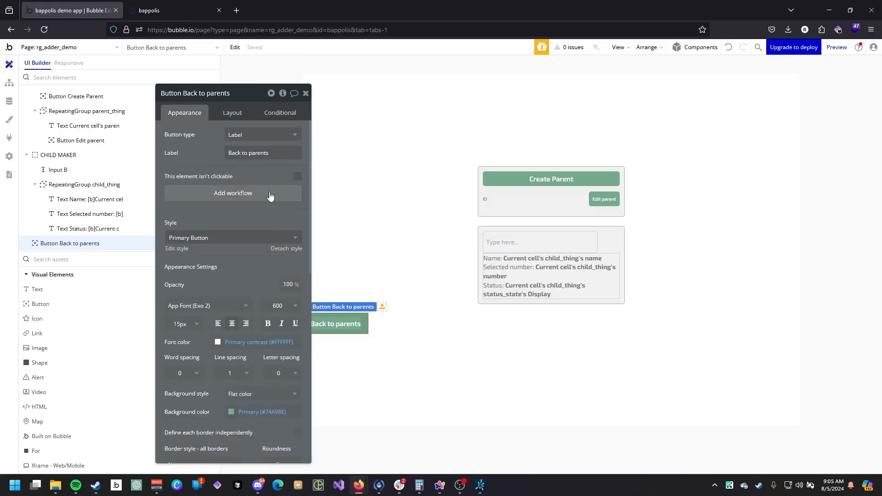
left_click(246, 191)
left_click(89, 162)
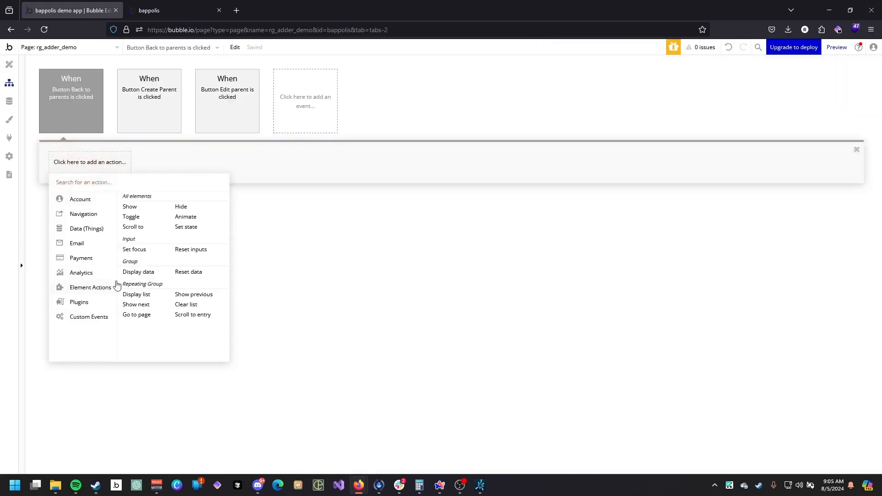
left_click(213, 230)
left_click(264, 116)
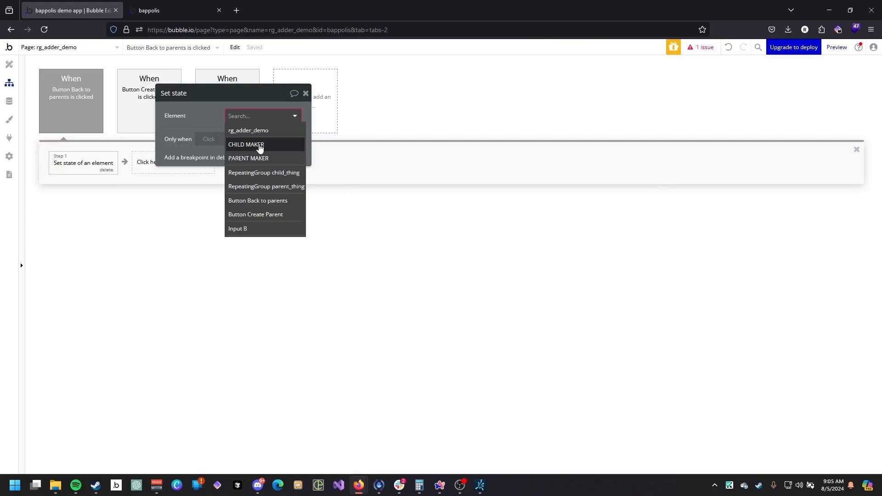
left_click(248, 144)
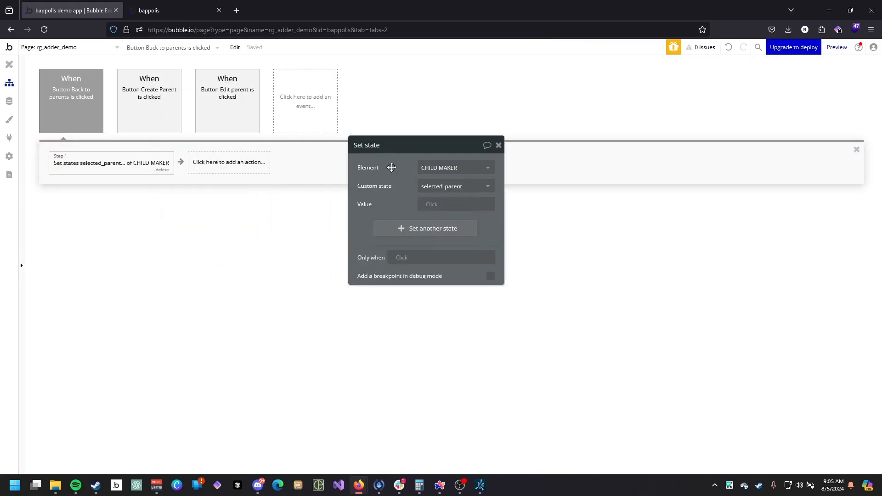
Center the Back to parents button horizontally in its layout.
left_click(10, 65)
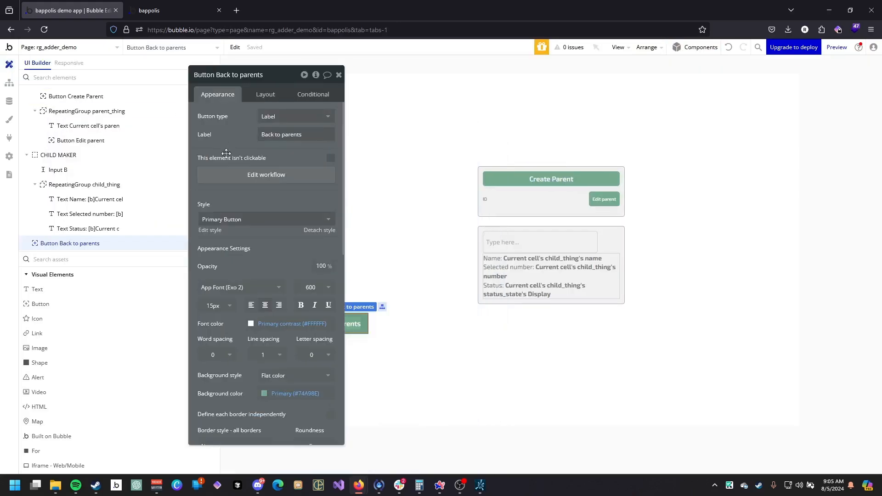
left_click(265, 94)
left_click(301, 166)
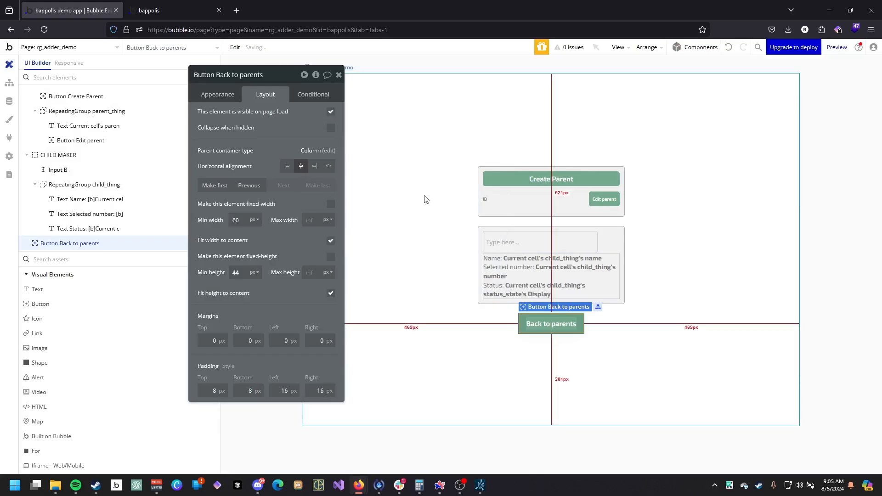
Reload the app preview to view the updated page.
left_click(175, 10)
key("F5")
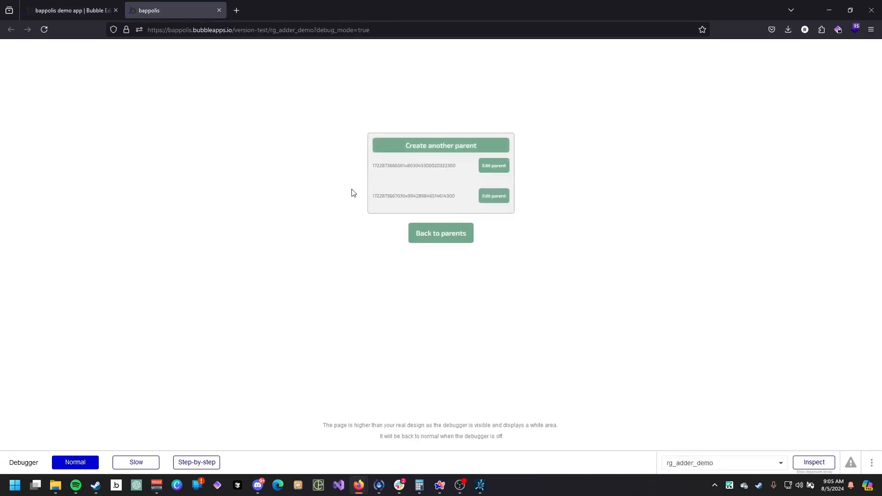
left_click(73, 10)
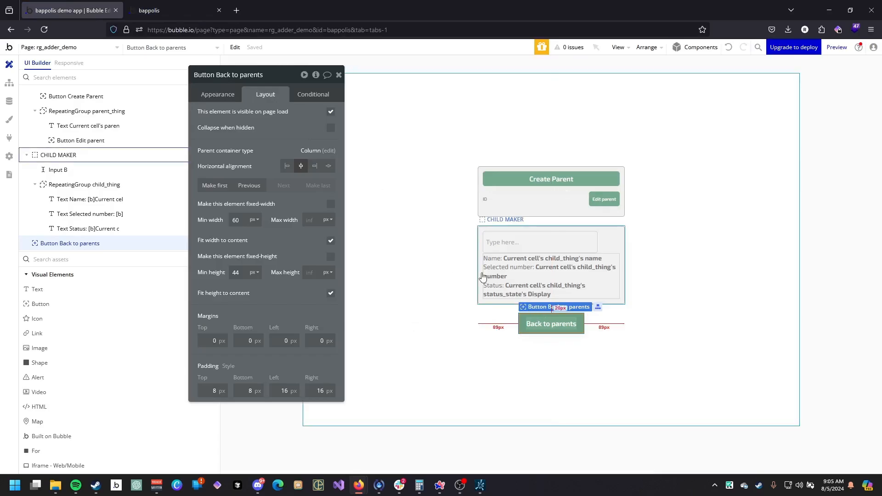
Add a conditional making the Back to parents button visible when CHILD MAKER is visible, and set it to collapse when hidden.
left_click(312, 94)
left_click(275, 209)
left_click(225, 163)
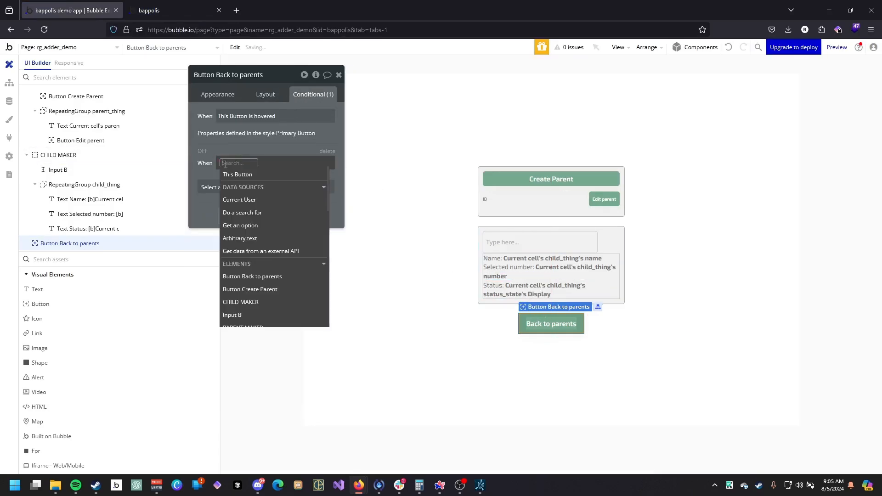
left_click(240, 301)
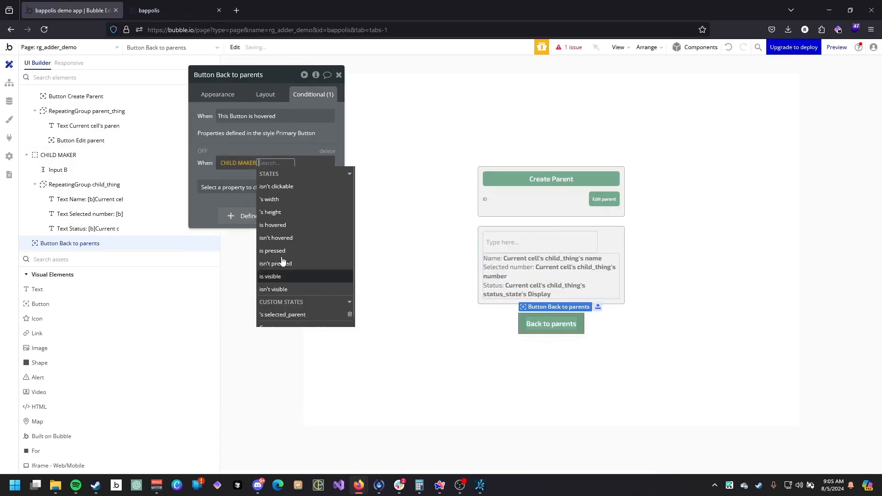
left_click(275, 276)
left_click(251, 188)
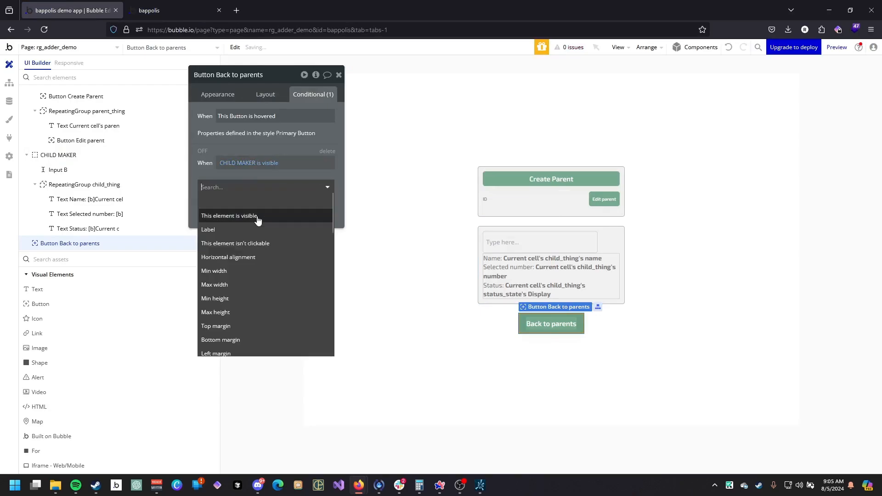
left_click(258, 216)
left_click(265, 94)
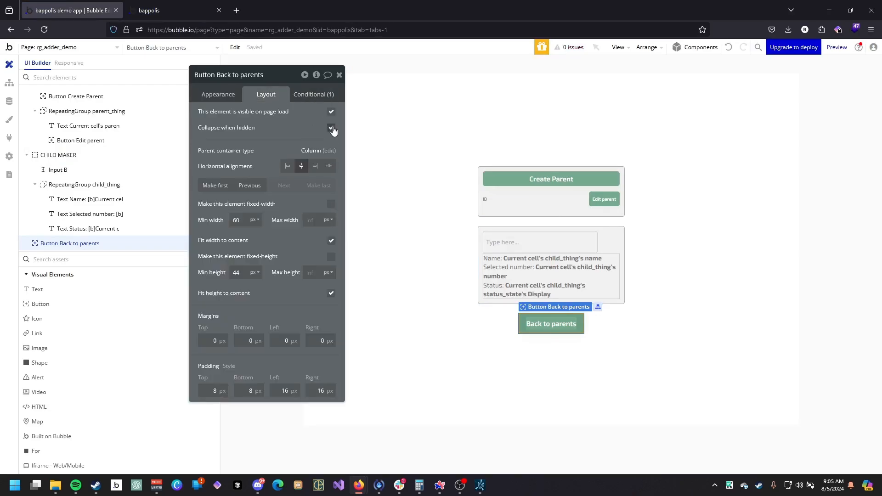
Test the preview by opening parents with Edit parent and returning with Back to parents.
left_click(184, 10)
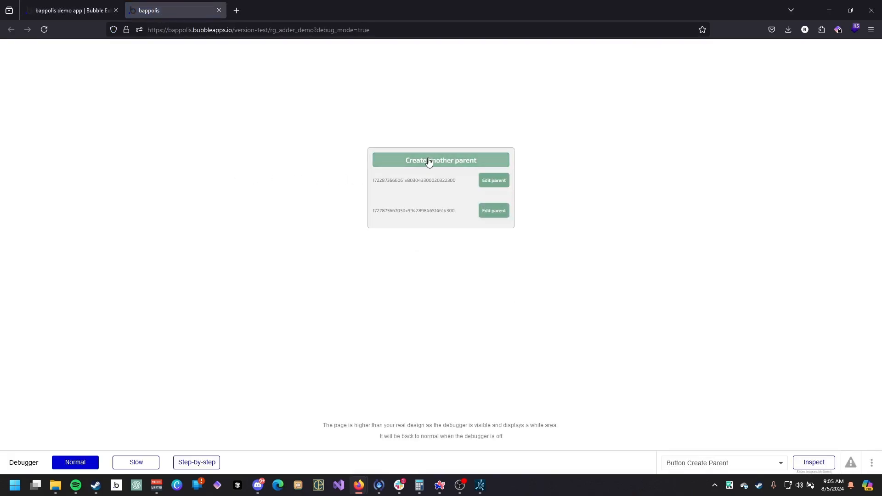
left_click(495, 183)
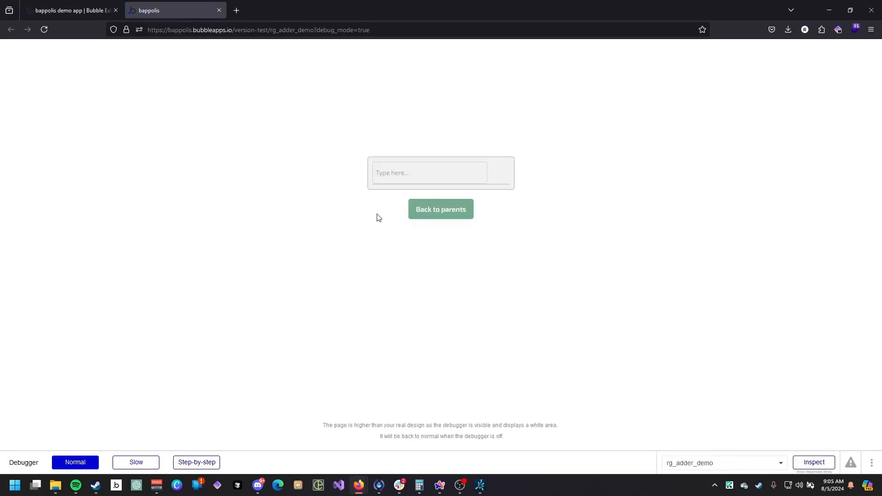
left_click(460, 210)
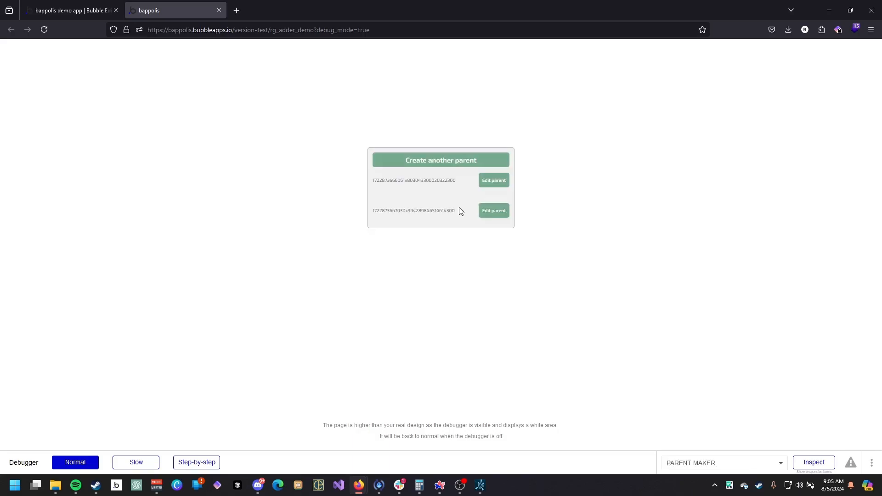
left_click(507, 181)
left_click(415, 216)
left_click(489, 184)
left_click(449, 220)
left_click(503, 181)
left_click(471, 202)
left_click(482, 207)
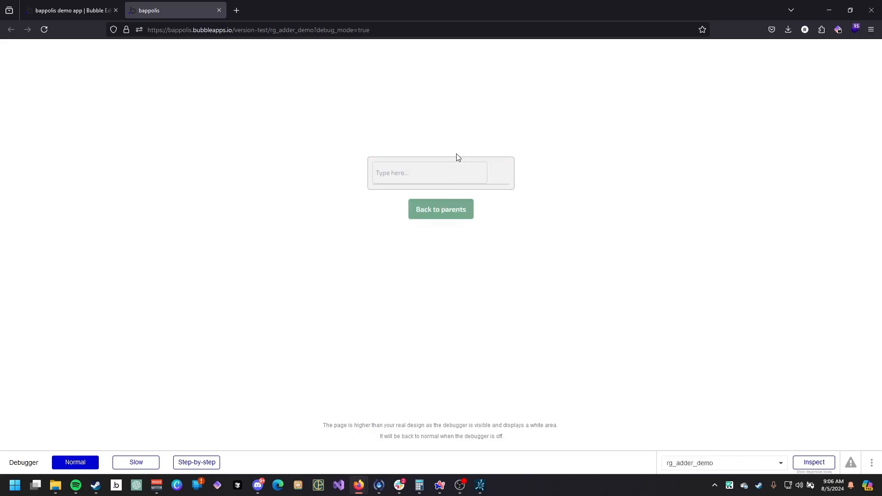
left_click(449, 206)
left_click(475, 164)
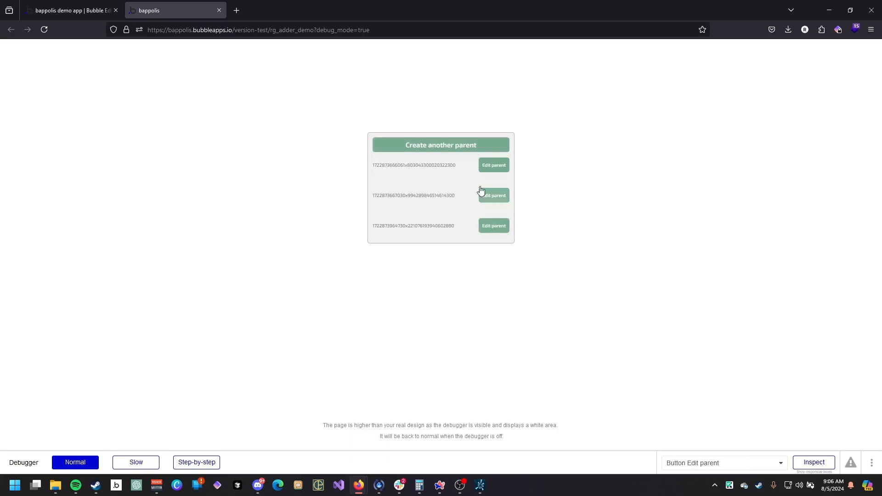
left_click(486, 227)
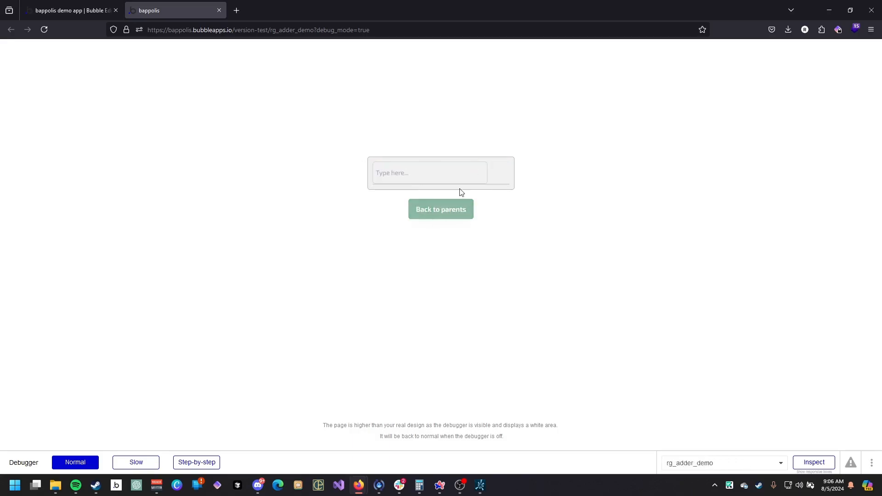
Turn off the fixed width of Input B inside CHILD MAKER.
key("ctrl+Tab")
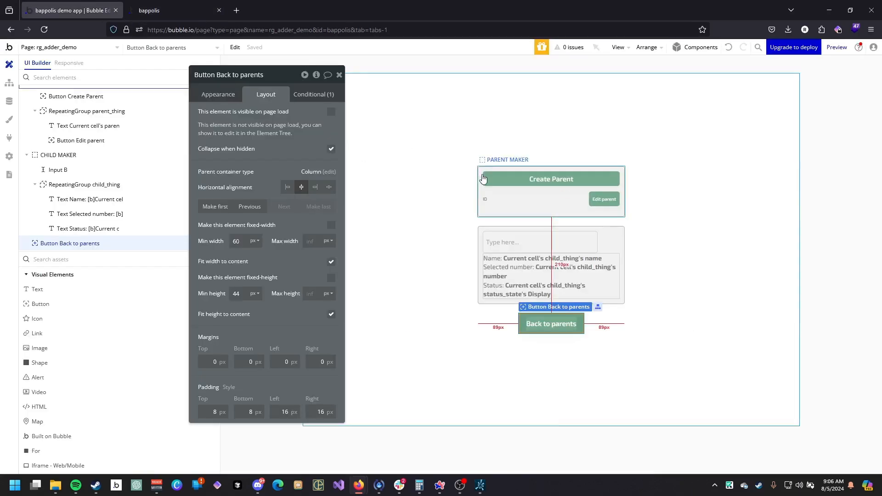
left_click(508, 243)
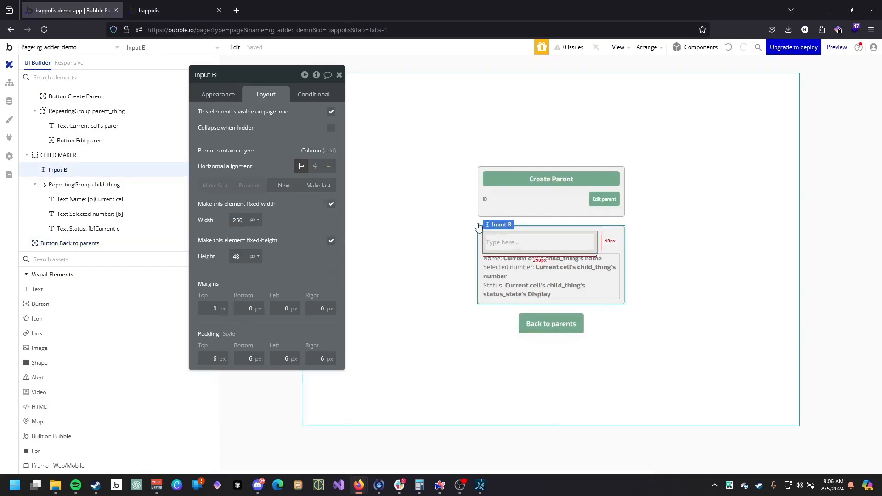
left_click(331, 205)
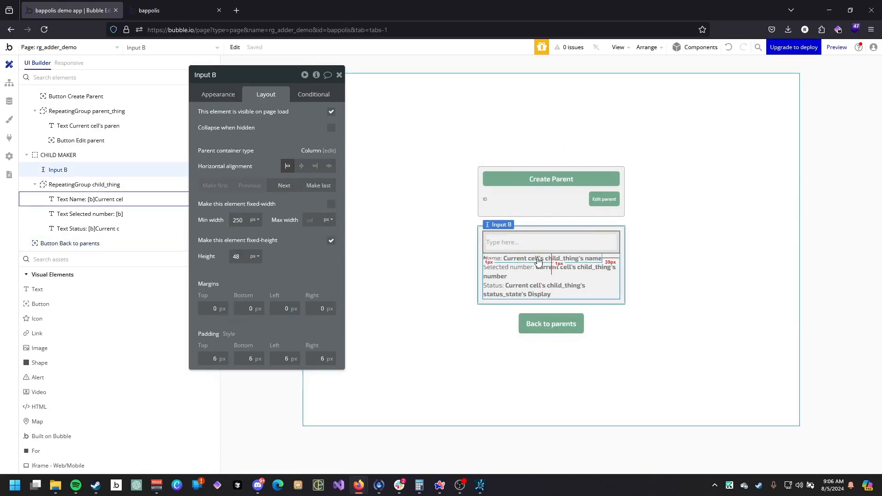
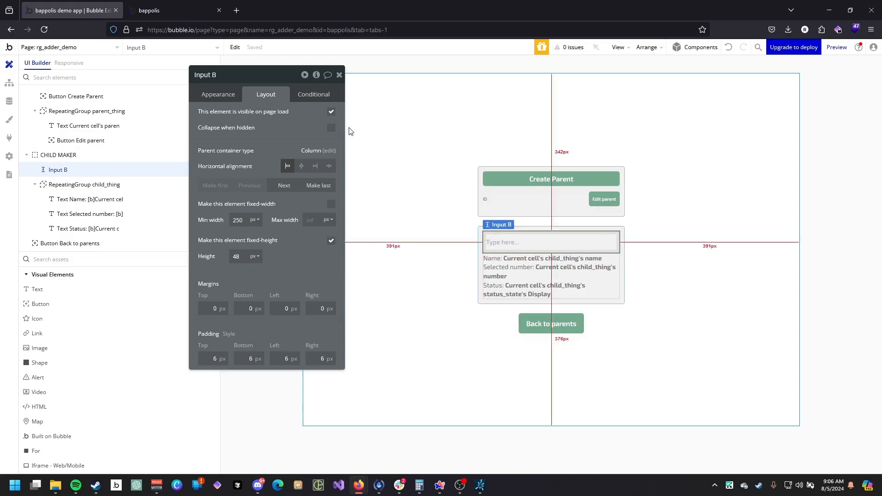
Duplicate Input B twice inside CHILD MAKER.
left_click(169, 12)
key("ctrl+Tab")
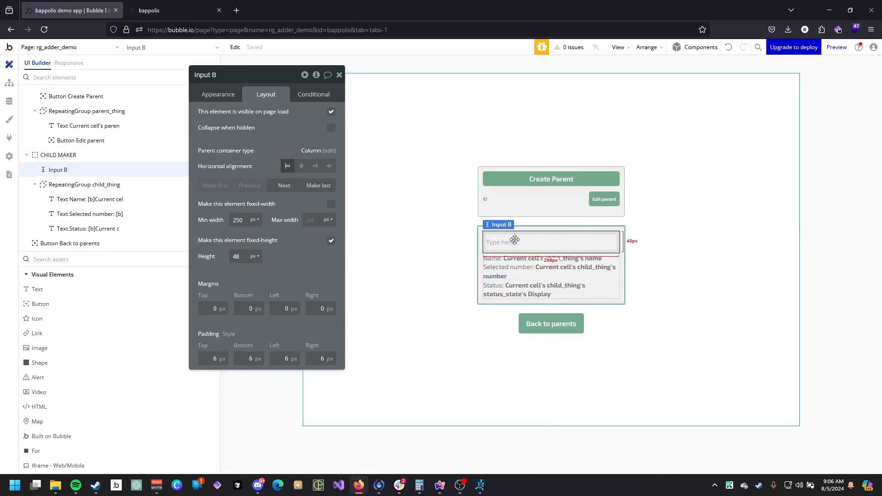
key("ctrl+d")
key("ctrl+d")
Set the placeholders of the first two inputs to "Child name" and "Selected number".
left_click(540, 221)
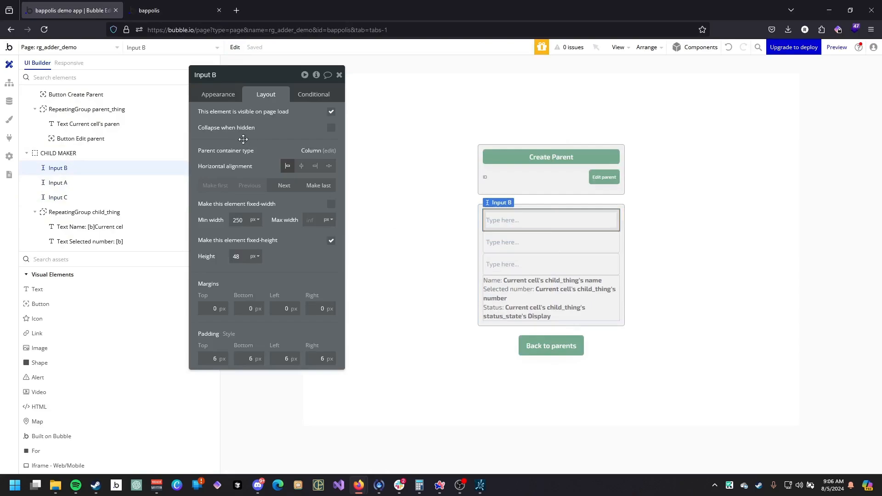
left_click(212, 95)
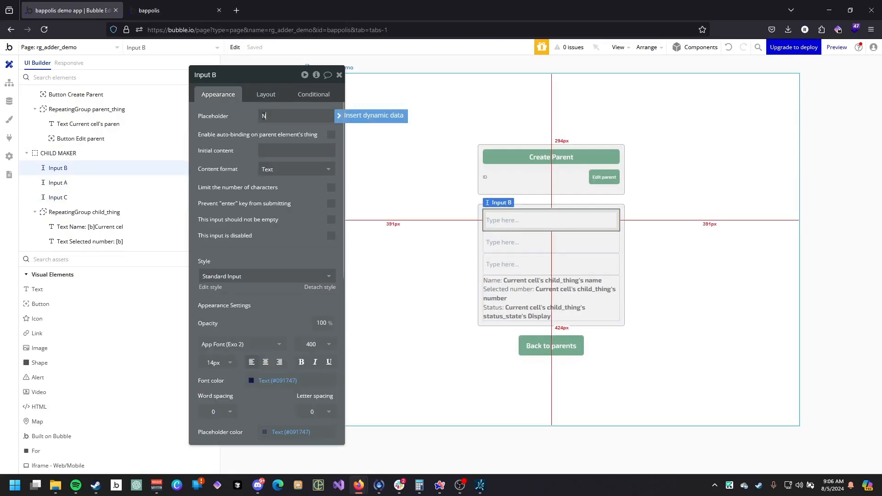
double_click(282, 115)
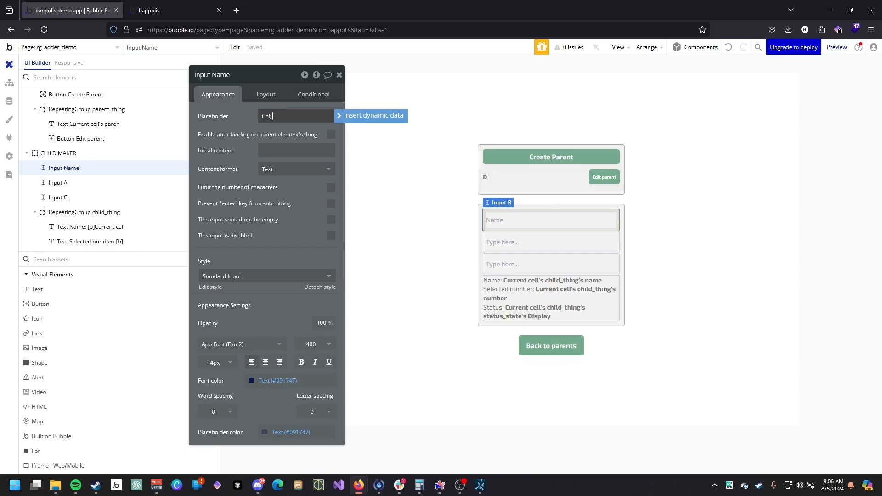
left_click(505, 242)
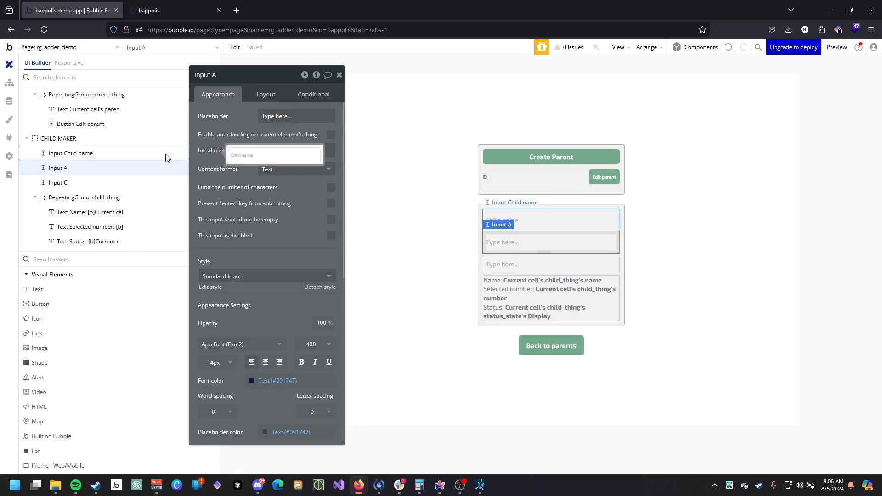
left_click(274, 112)
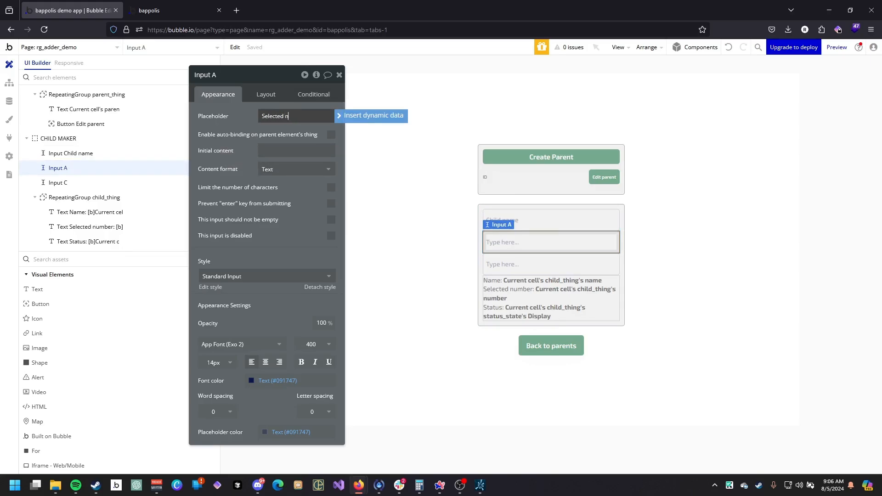
Delete the third duplicated input, Input C, from CHILD MAKER.
left_click(579, 265)
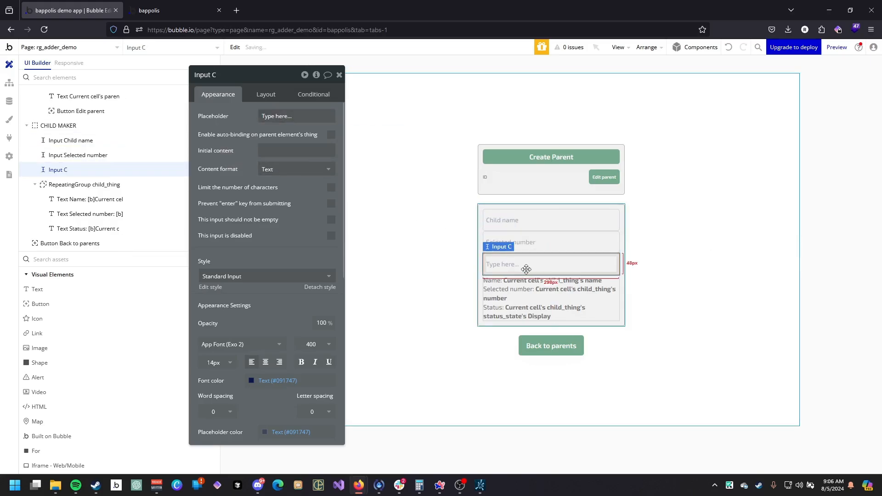
left_click(274, 116)
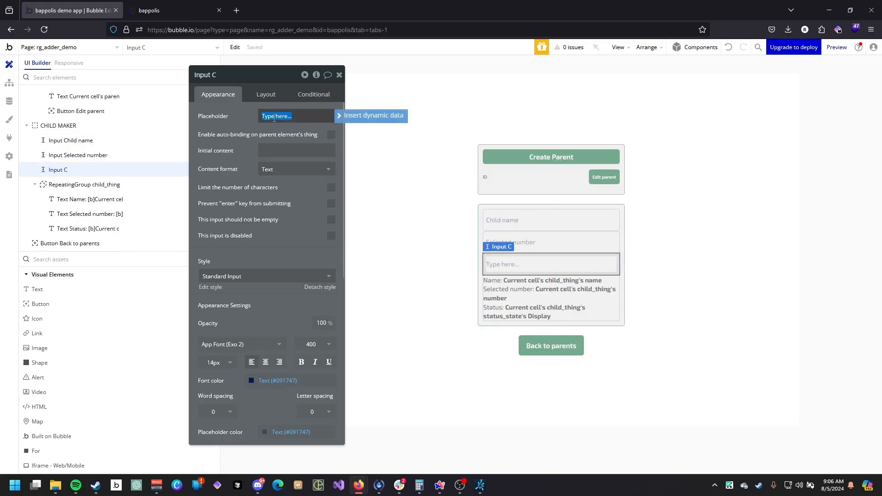
right_click(91, 172)
left_click(260, 196)
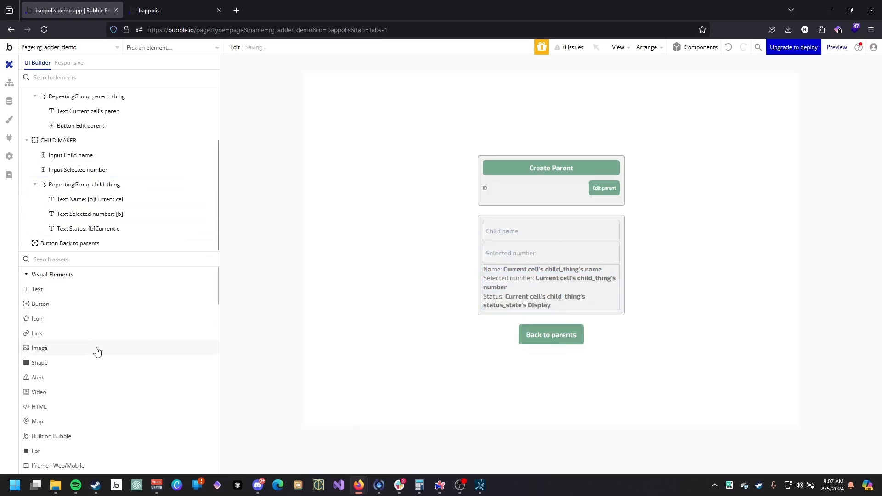
Add a dropdown below the inputs in CHILD MAKER with the placeholder "select status".
scroll(95, 351, "down", 10)
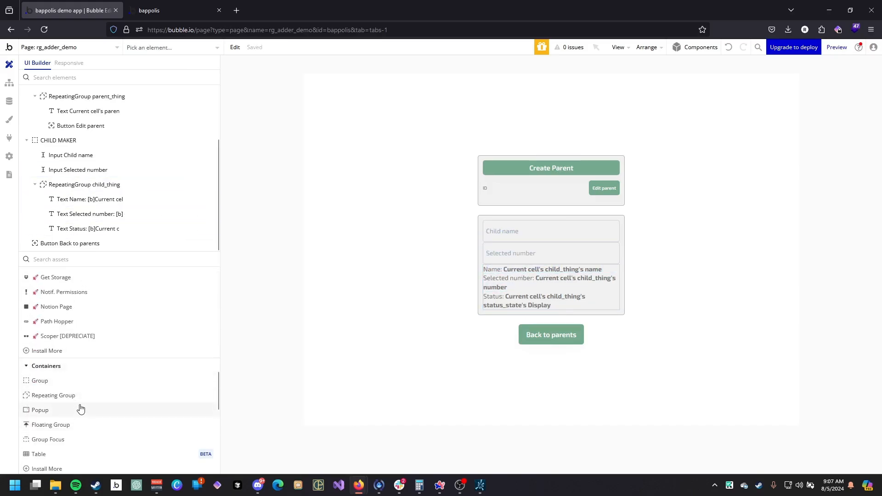
scroll(81, 407, "up", 10)
scroll(71, 414, "down", 10)
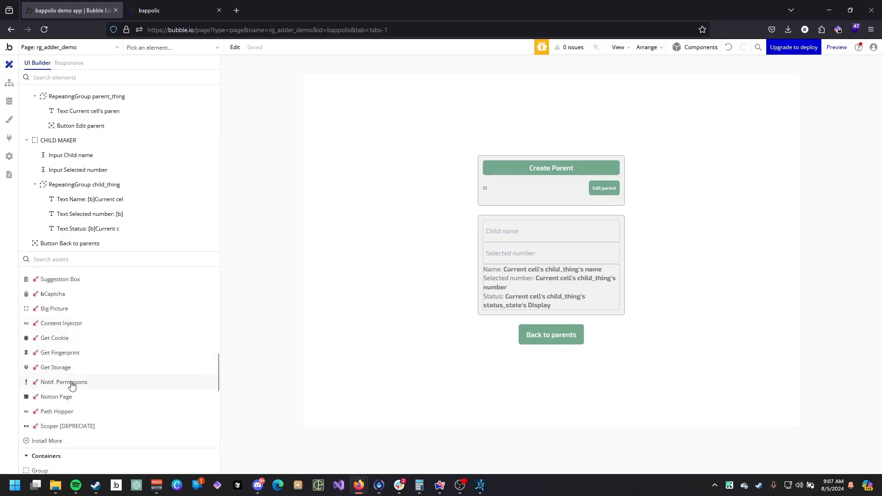
scroll(76, 338, "up", 1)
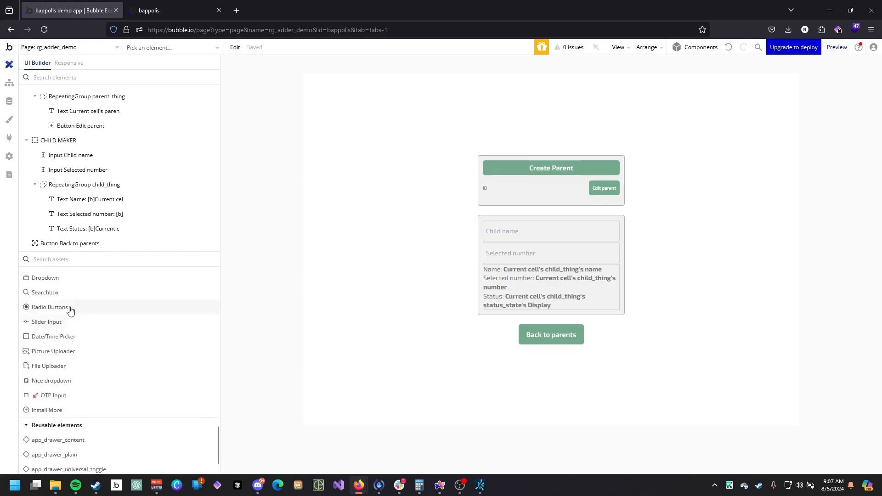
left_click_drag(69, 279, 137, 182)
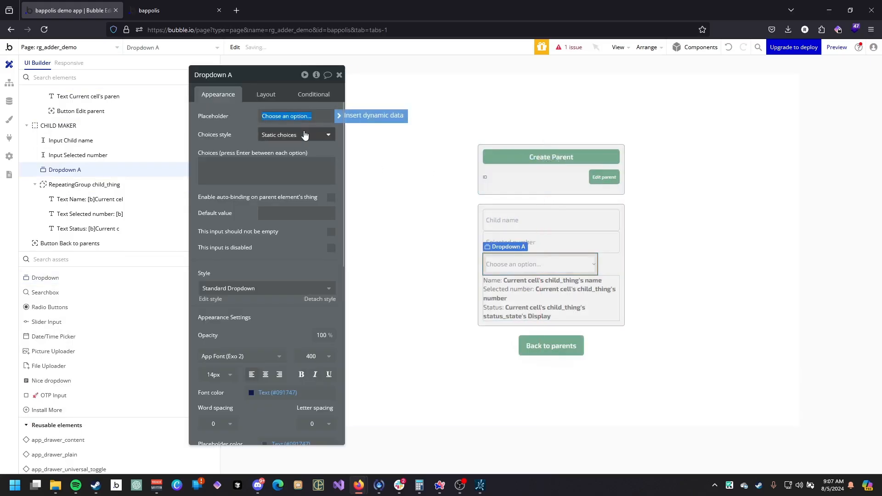
type("select status")
Set the dropdown to dynamic choices of type state, sourced from All state, captioned by Current option's Display.
left_click(278, 137)
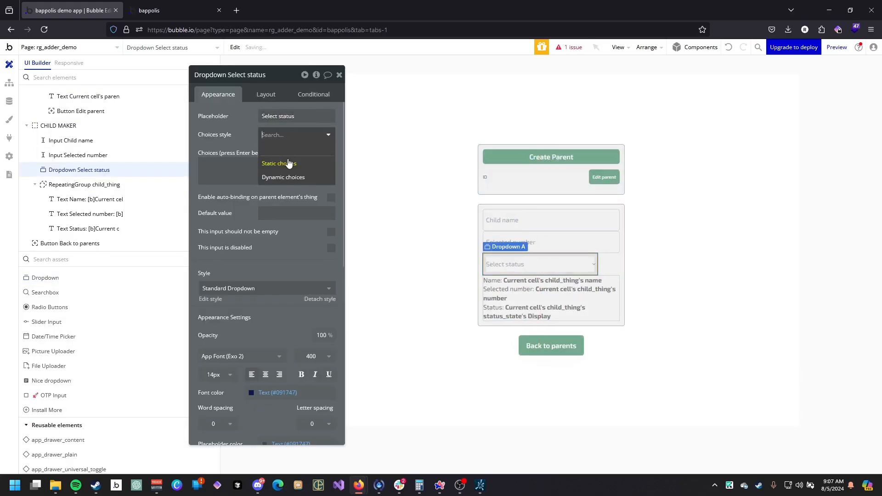
left_click(287, 166)
left_click(296, 154)
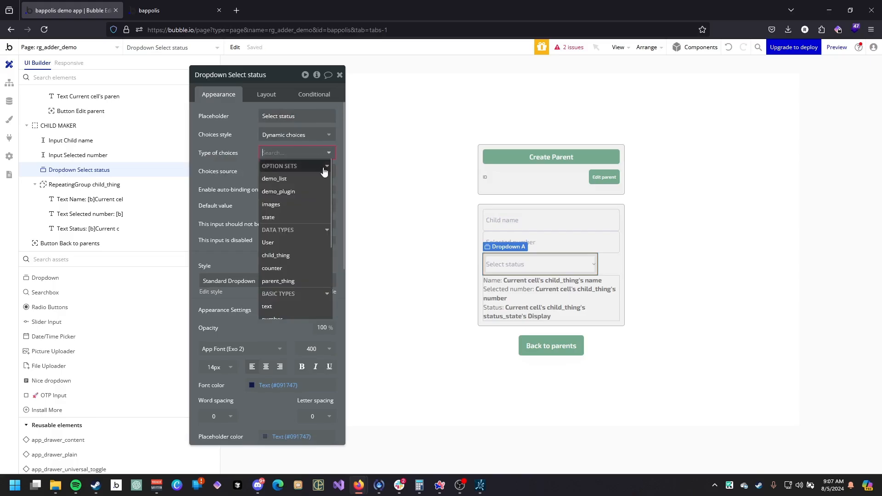
left_click(294, 216)
left_click(279, 171)
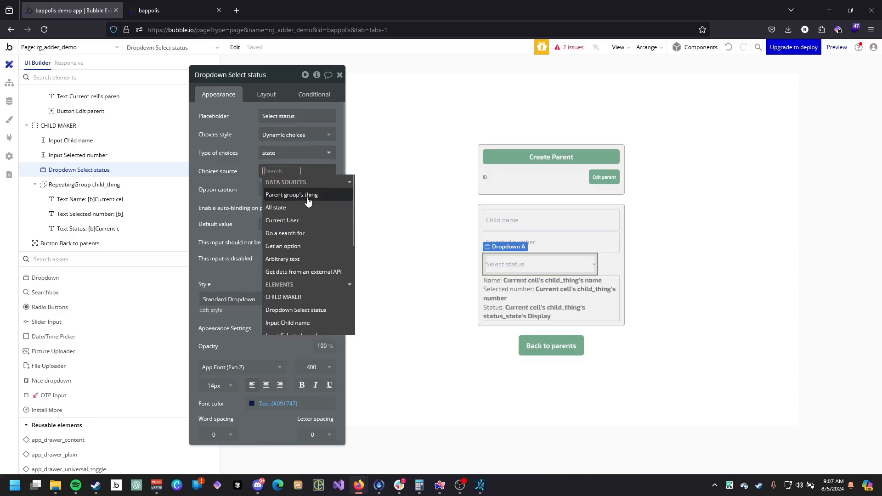
left_click(283, 195)
left_click(283, 195)
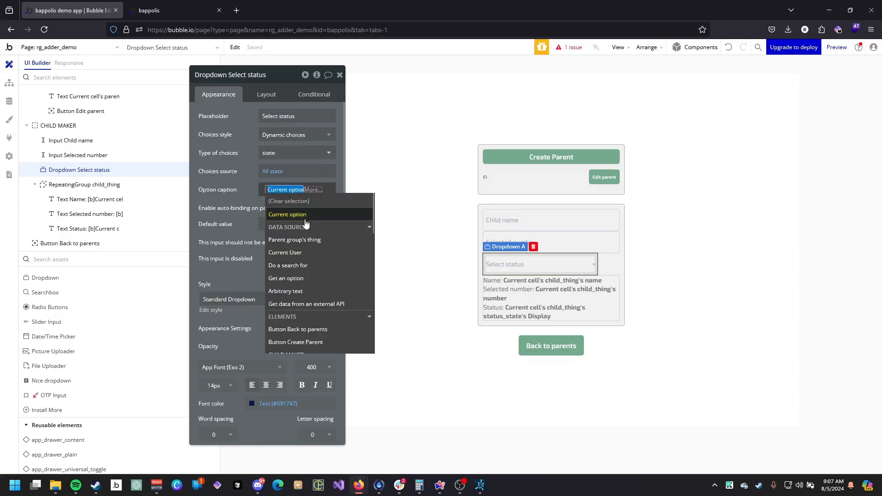
left_click(315, 189)
left_click(286, 219)
left_click(245, 187)
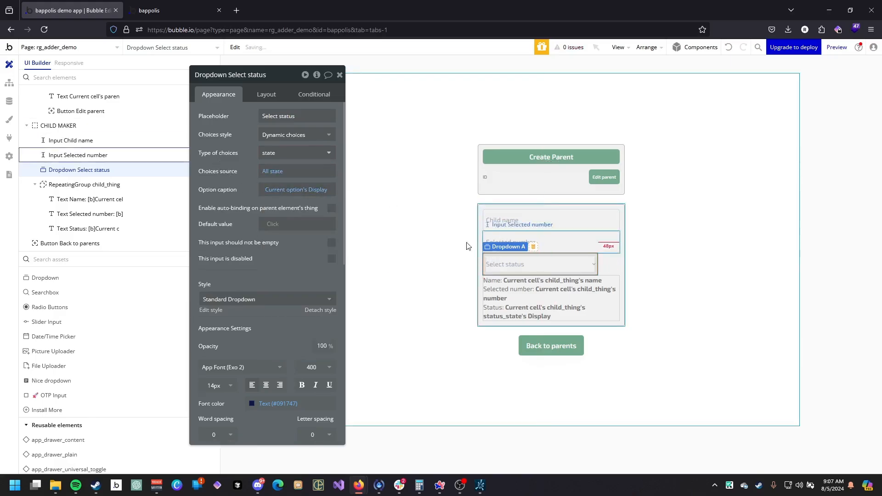
Set the dropdown's height to 32 px and turn off its fixed width.
left_click(267, 94)
double_click(236, 256)
type("32")
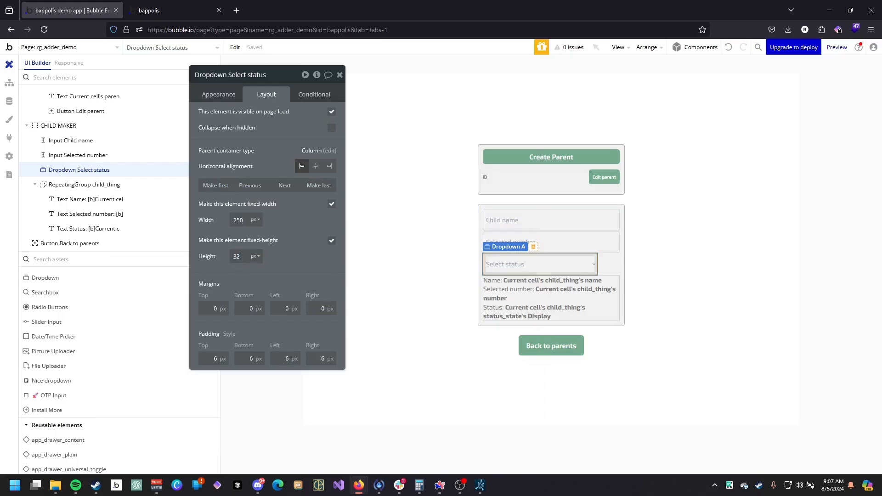
left_click(331, 204)
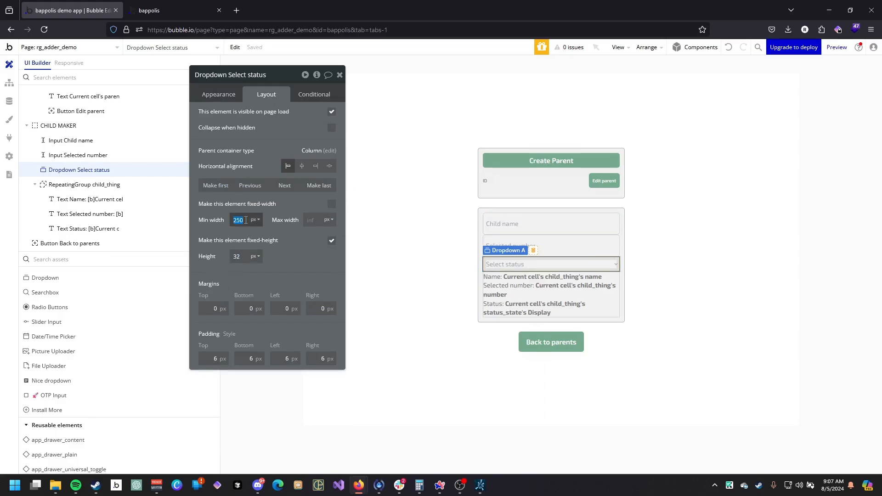
Enable gap spacing in CHILD MAKER with a row gap of 10 px.
left_click(481, 264)
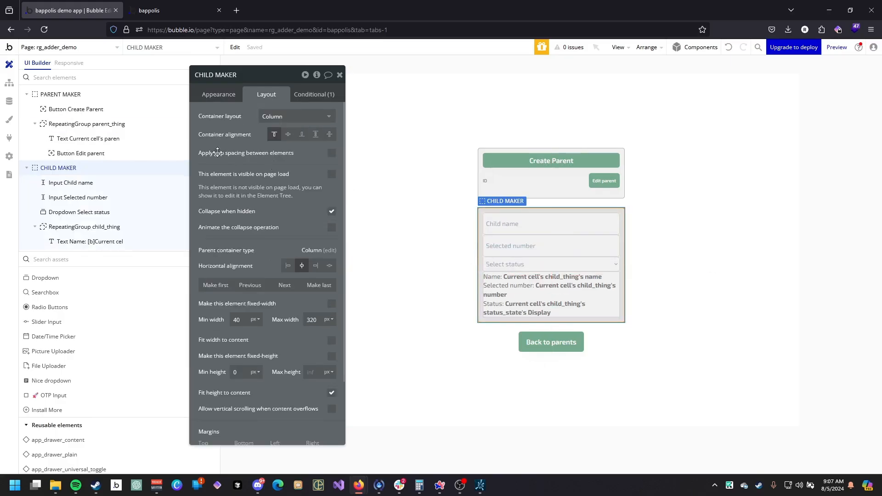
left_click(331, 154)
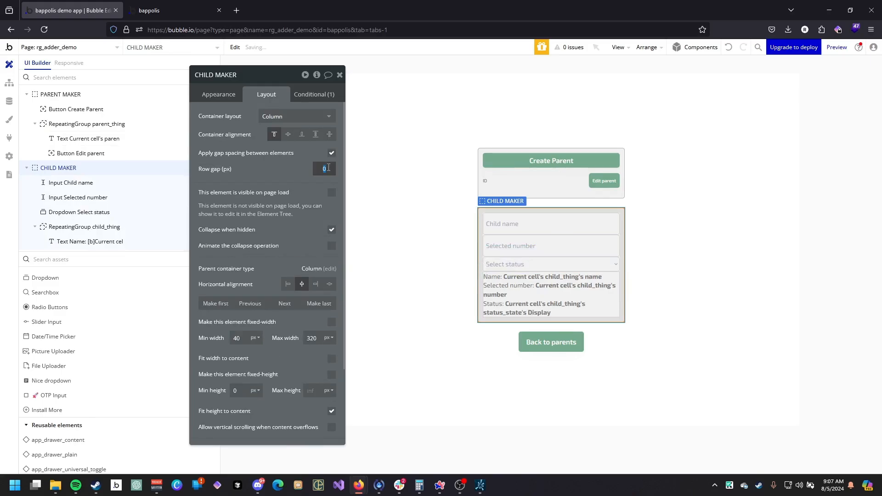
type("10")
Group the two inputs and the status dropdown into a column group named NEW CHILD FORM with gap spacing enabled.
left_click(525, 268)
left_click(526, 244, "shift")
left_click(532, 220, "shift")
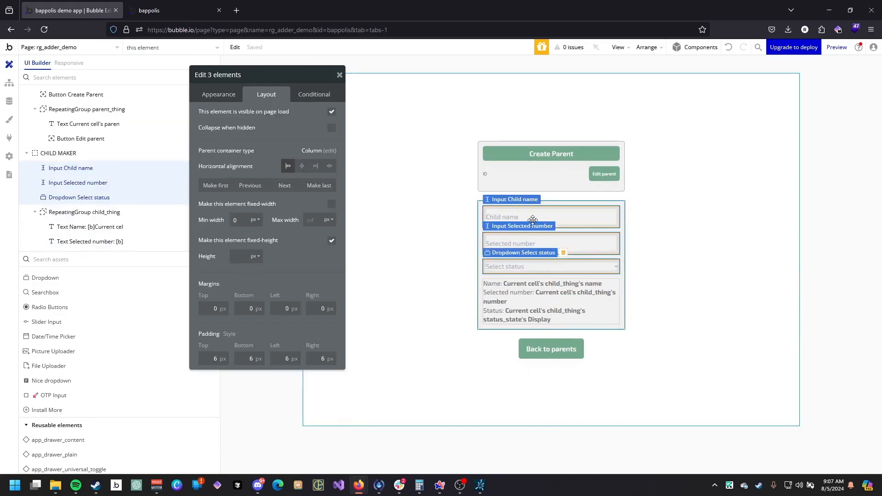
right_click(532, 220)
mouse_move(611, 280)
left_click(670, 306)
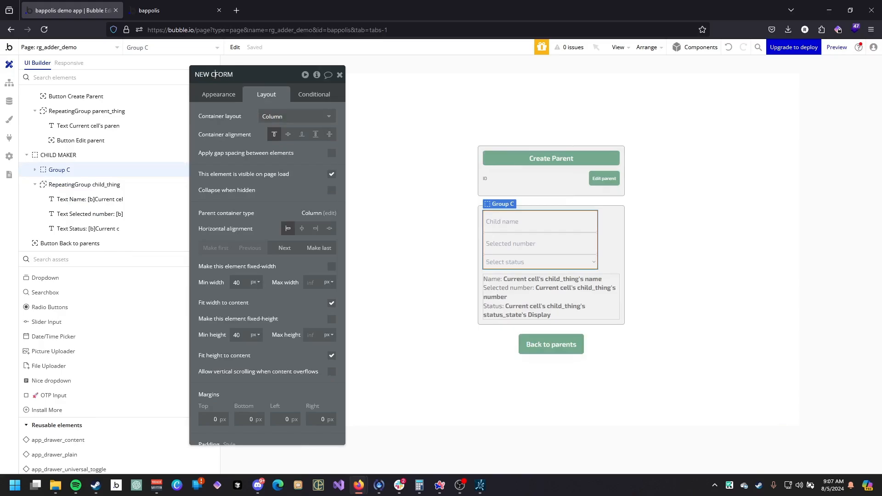
key("Return")
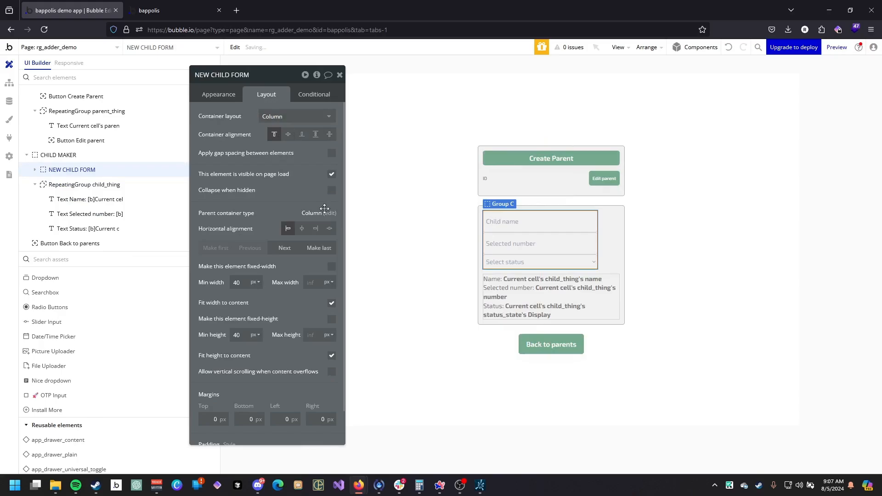
left_click(331, 153)
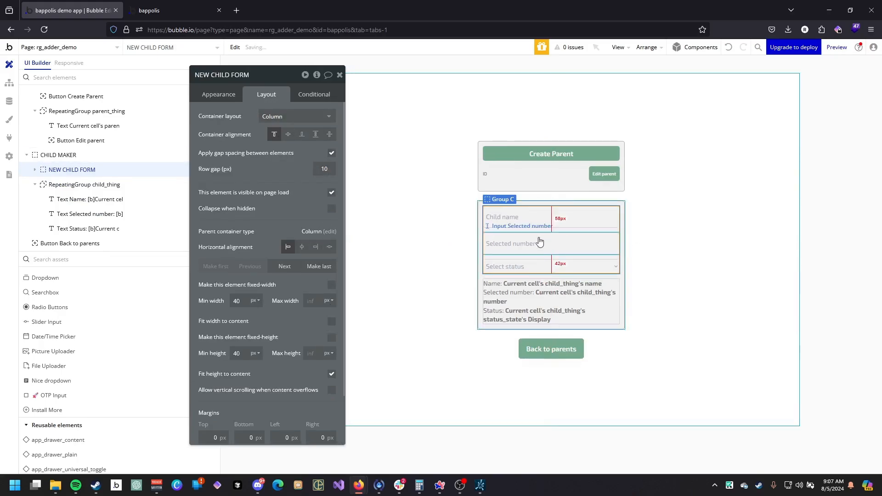
Set the heights of Input Selected number and Input Child name to 32 px.
left_click(540, 243)
double_click(236, 256)
type("32")
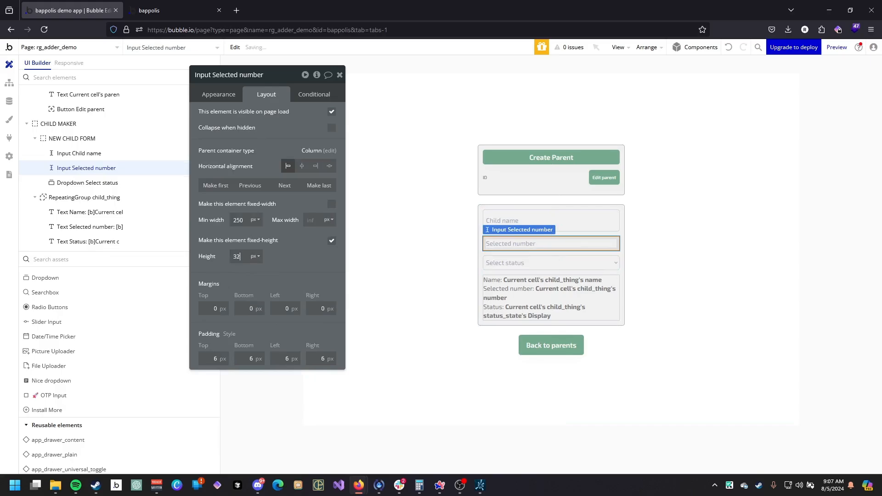
left_click(516, 225)
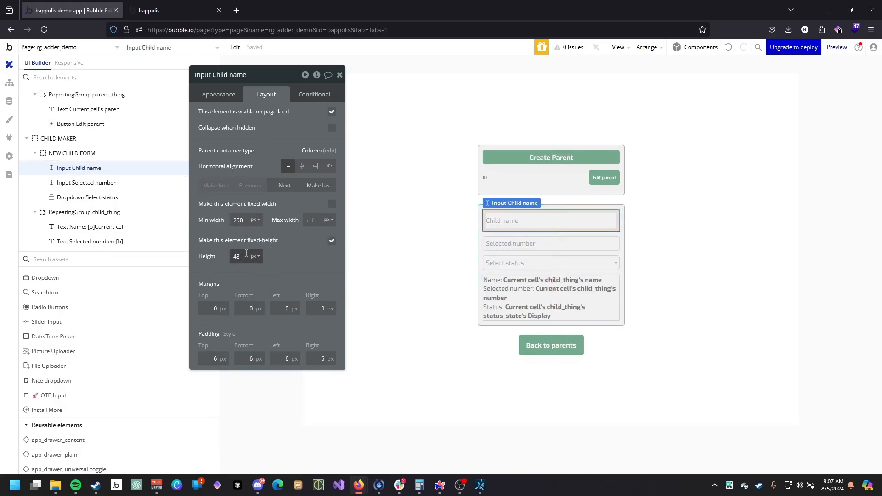
type("32")
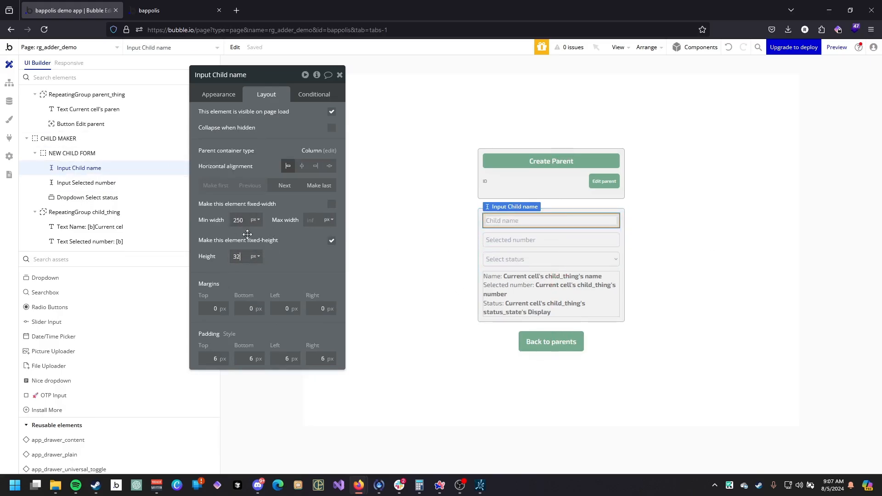
Review the width settings of the child form inputs, the dropdown and CHILD MAKER.
double_click(240, 221)
left_click(519, 239)
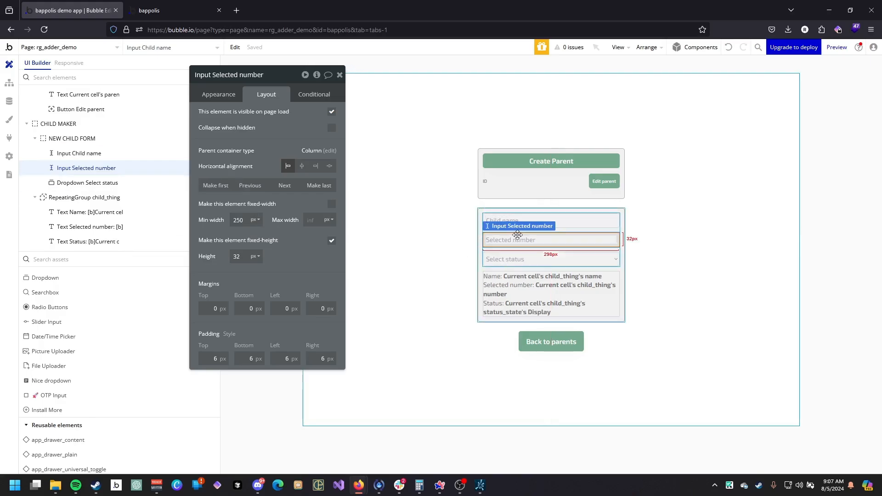
double_click(238, 220)
left_click(517, 257)
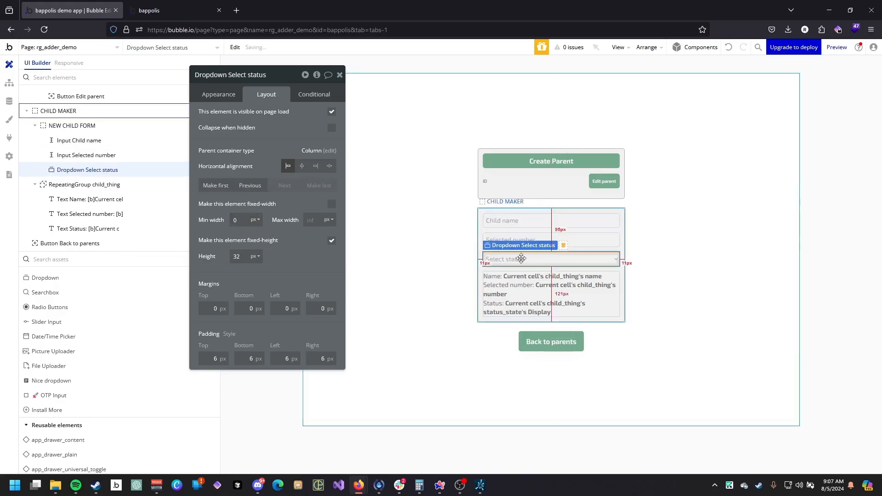
left_click(622, 228)
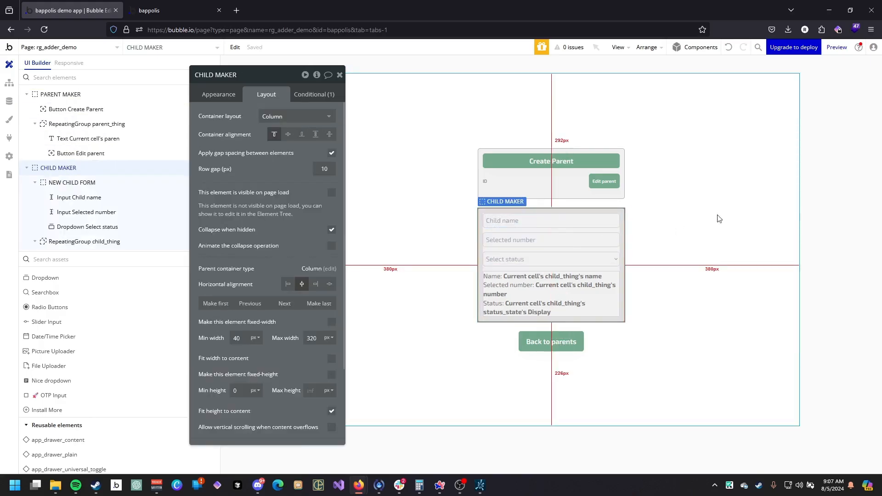
Add a text element at the top of the RepeatingGroup child_thing cell.
left_click(609, 276)
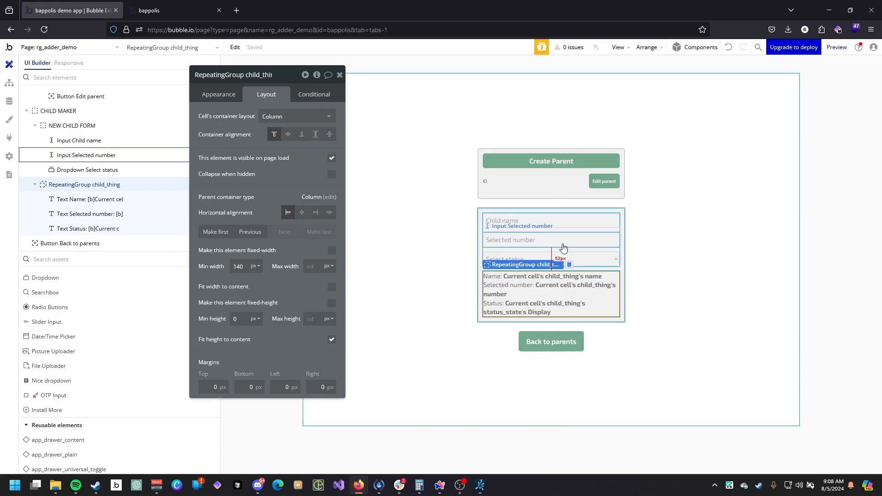
scroll(92, 287, "down", 10)
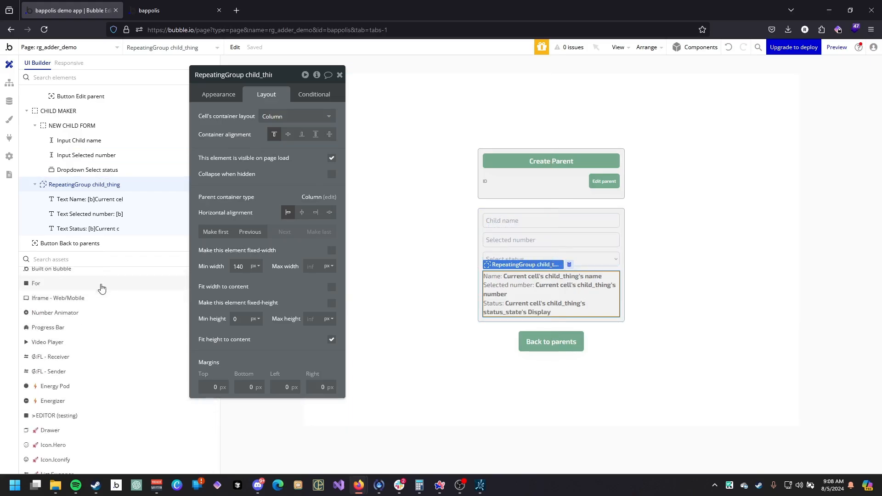
scroll(97, 289, "up", 10)
left_click_drag(92, 289, 504, 274)
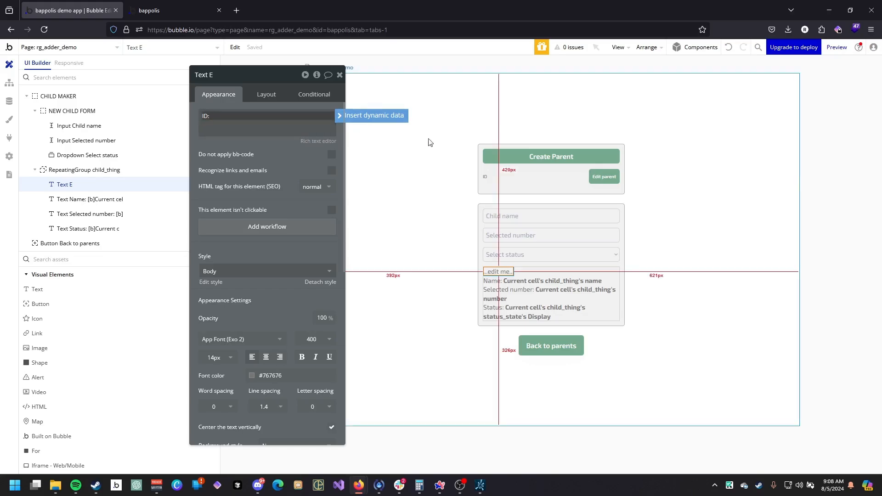
Set the new cell text to read "ID:" followed by the current cell's child_thing's unique id.
left_click(374, 116)
left_click(254, 161)
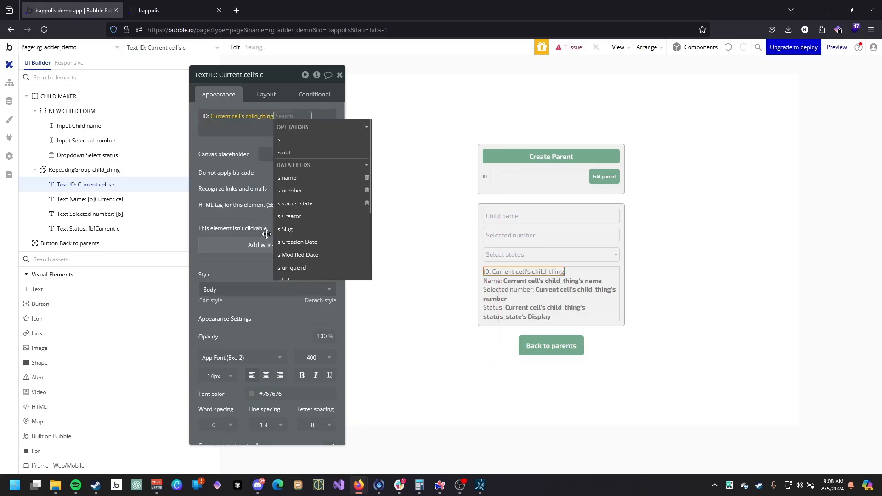
left_click(331, 172)
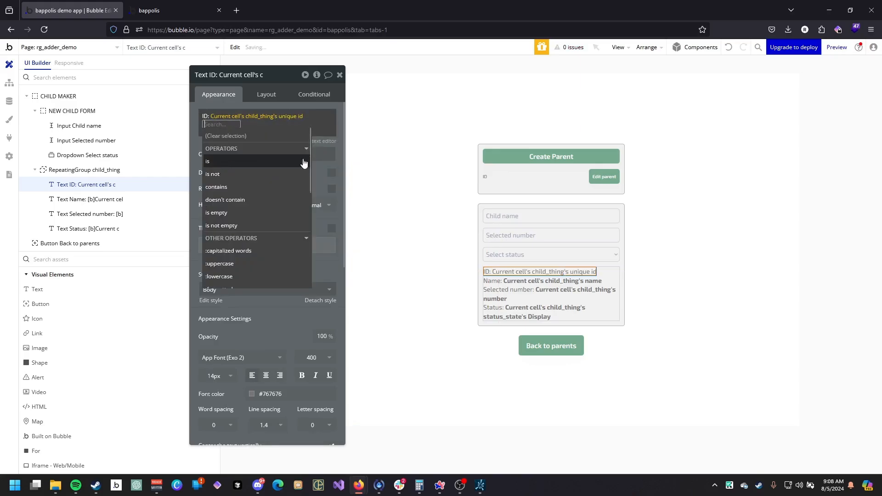
left_click(325, 164)
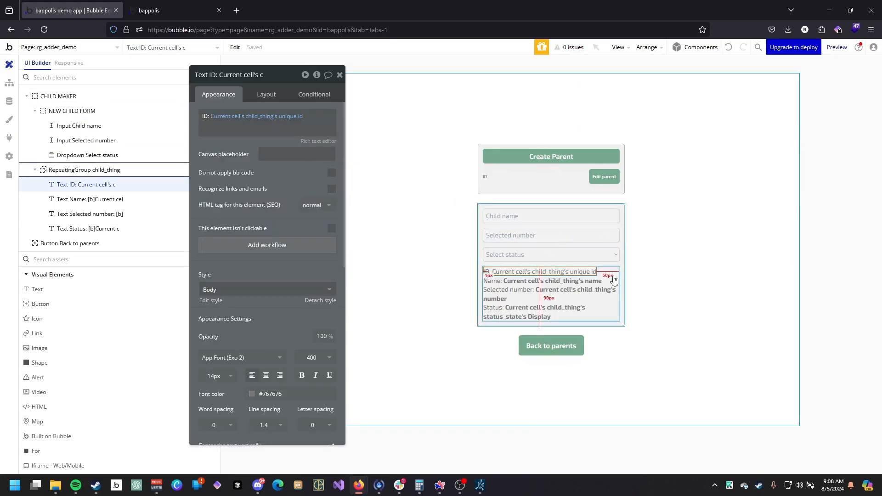
Group the four cell texts (ID, Name, Selected number, Status) into a column group named Group child_thing.
left_click(113, 200, "shift")
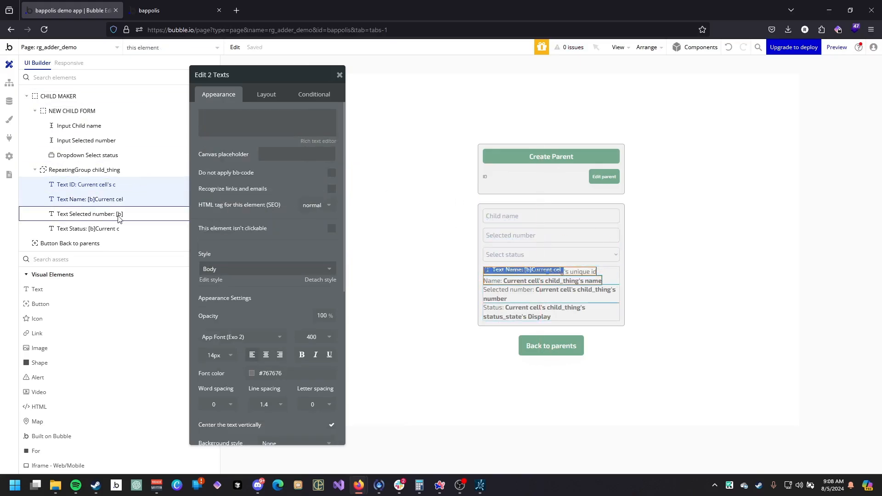
left_click(113, 214, "shift")
left_click(114, 228, "shift")
right_click(114, 227)
key("Escape")
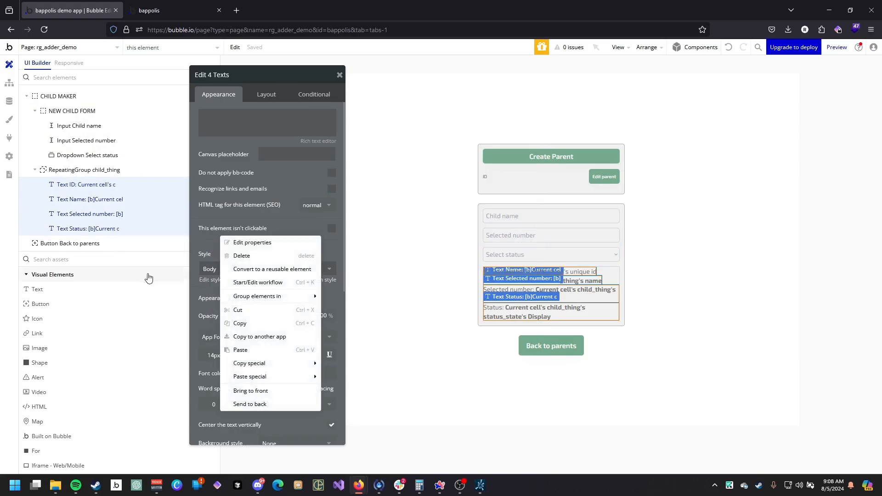
mouse_move(287, 296)
left_click(367, 308)
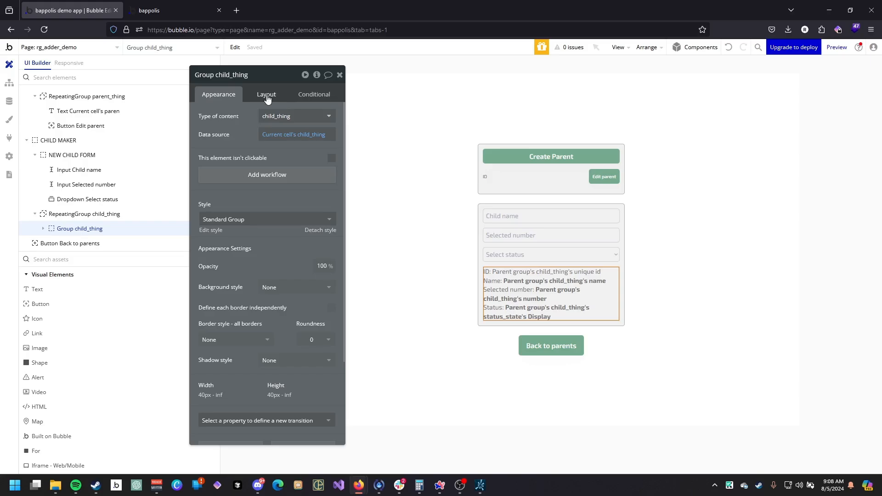
Set the padding of Group child_thing to 10 px on all four sides.
left_click(267, 98)
scroll(225, 365, "down", 2)
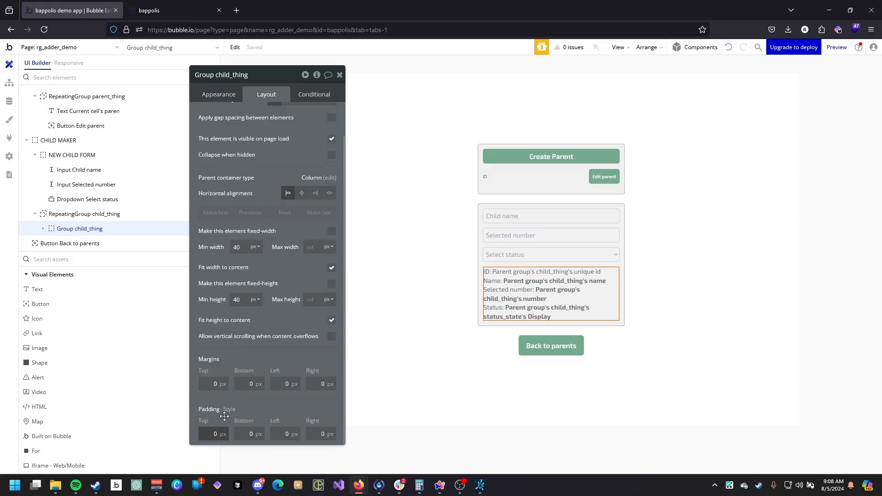
type("10")
key("Tab")
type("10")
key("Tab")
type("10")
key("Tab")
type("1")
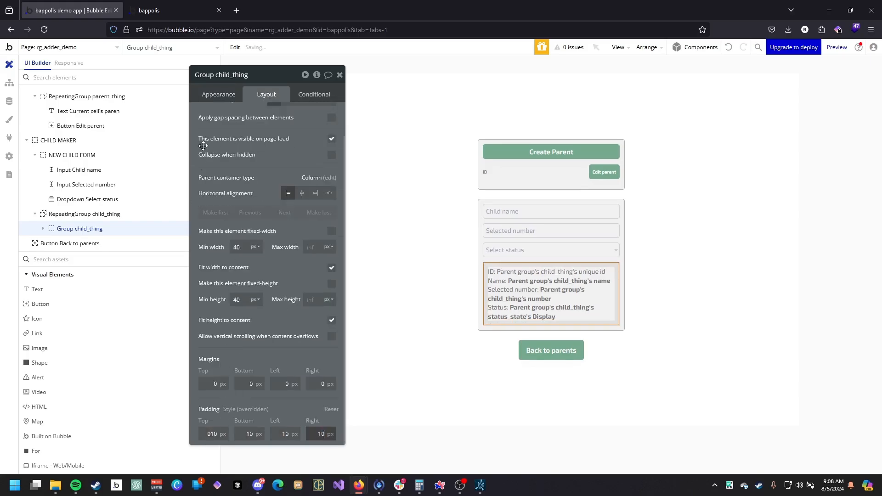
Give Group child_thing a roundness of 5 and a flat color background of #EAEAEA.
left_click(236, 96)
left_click(317, 307)
left_click(319, 364)
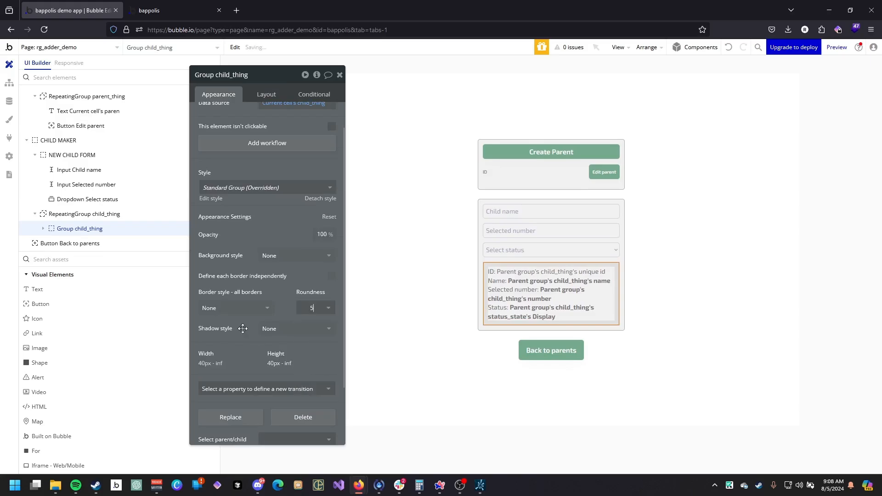
left_click(235, 307)
left_click(285, 256)
left_click(285, 256)
left_click(277, 297)
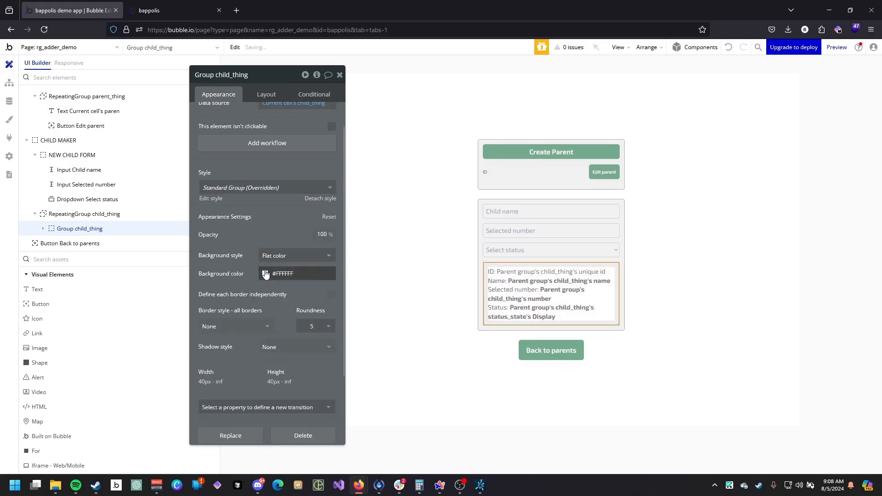
left_click(266, 273)
left_click_drag(263, 290, 248, 286)
left_click(221, 255)
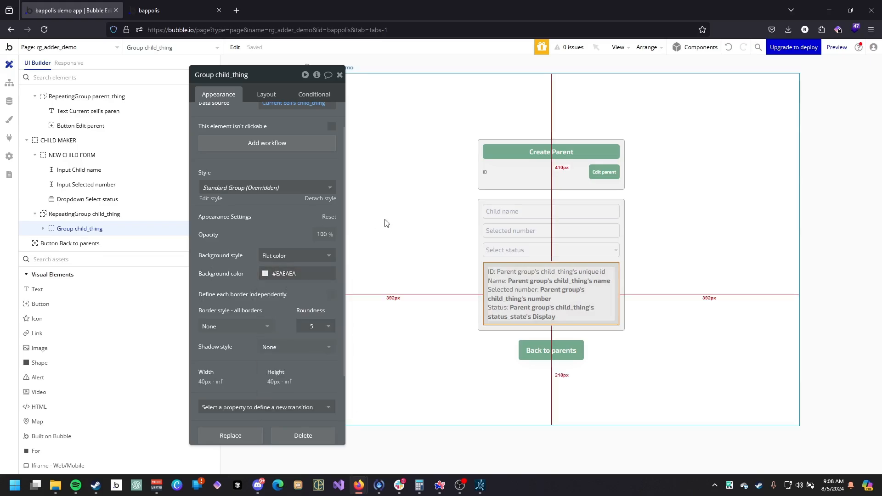
Set the separator width of RepeatingGroup child_thing to 10.
left_click(105, 220)
left_click(314, 252)
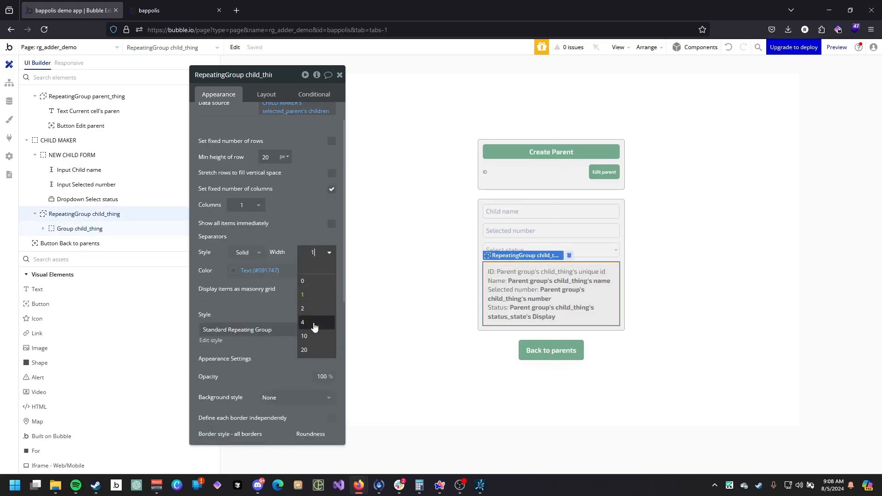
type("0")
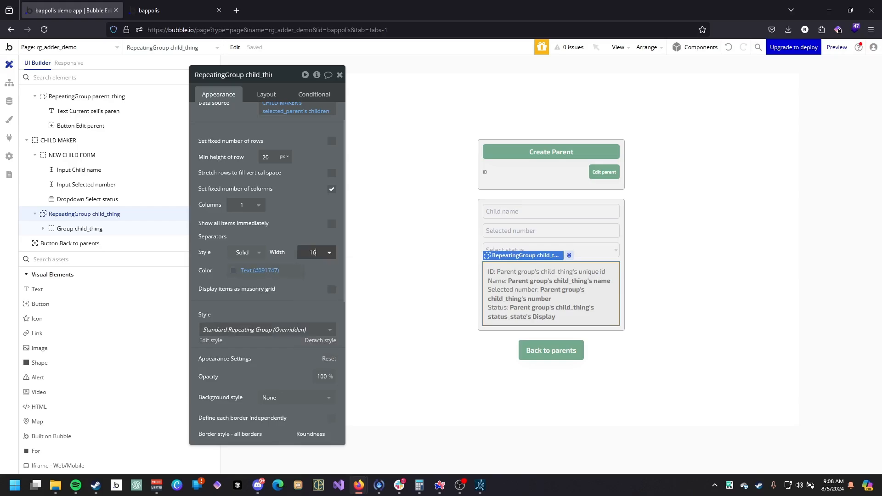
left_click(259, 271)
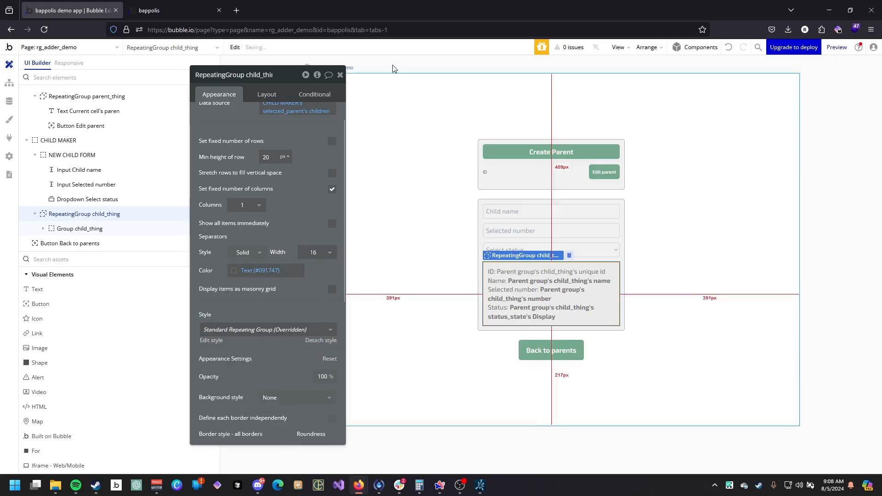
Check the preview by opening a parent's edit view, then return to the editor.
left_click(193, 10)
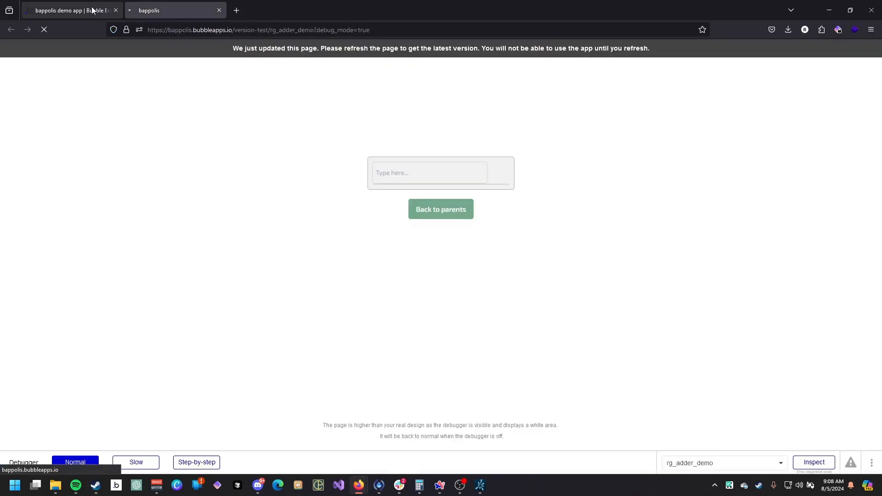
left_click(71, 10)
left_click(175, 10)
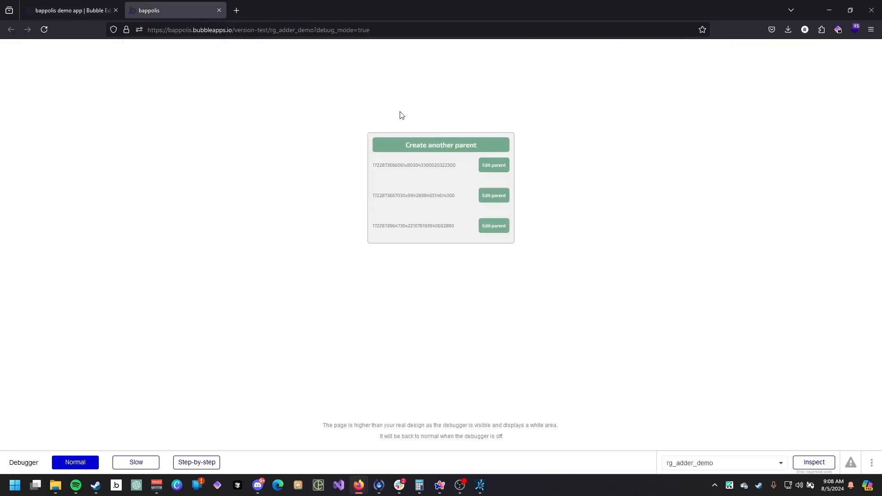
left_click(494, 171)
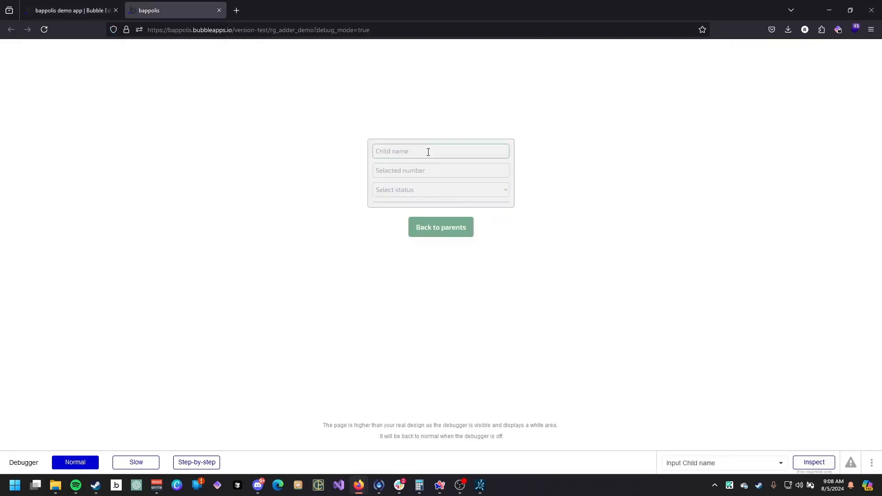
left_click(71, 10)
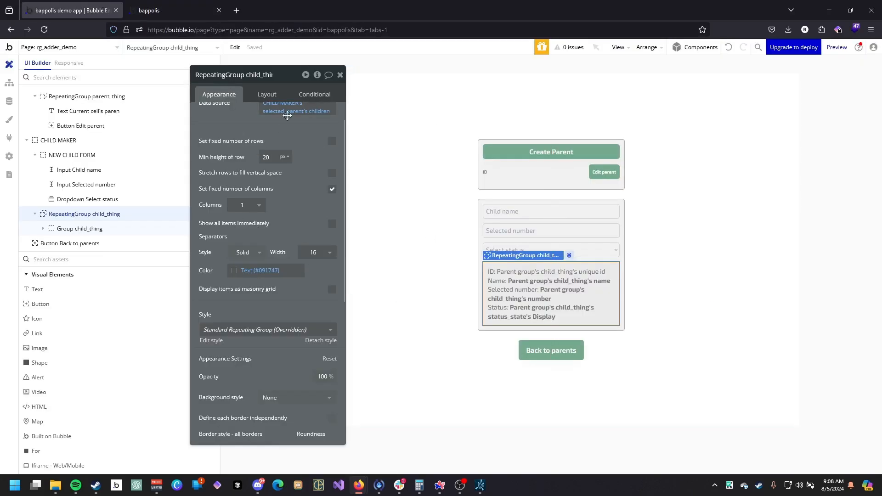
Add a condition on RepeatingGroup child_thing: when CHILD MAKER's selected_parent's children:count > 0, this element is visible.
left_click(309, 100)
left_click(257, 115)
left_click(229, 121)
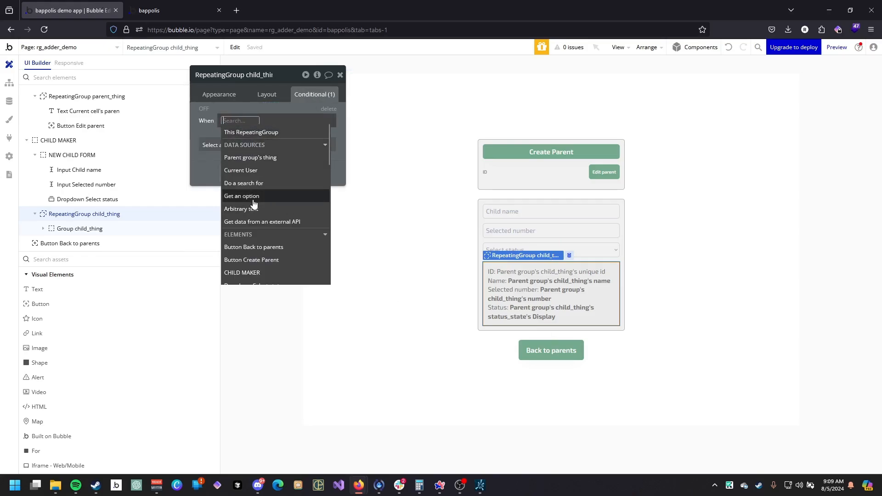
left_click(250, 273)
left_click(289, 271)
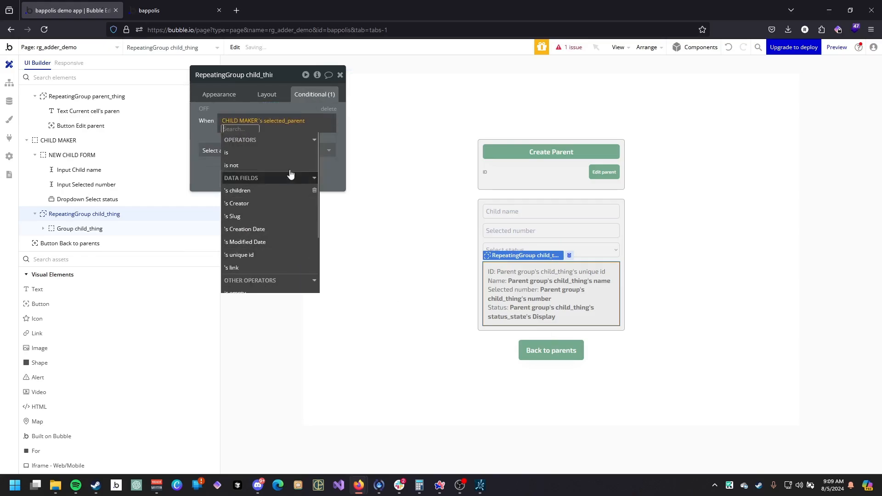
left_click(257, 190)
left_click(258, 178)
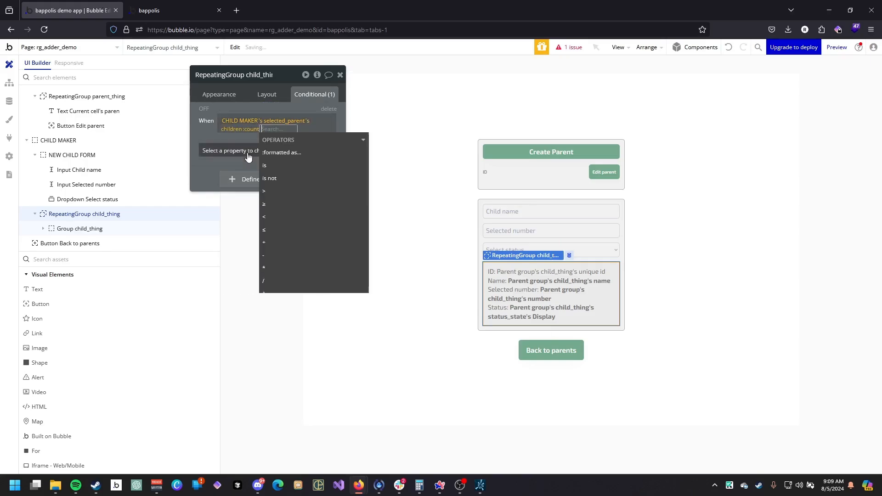
left_click(289, 165)
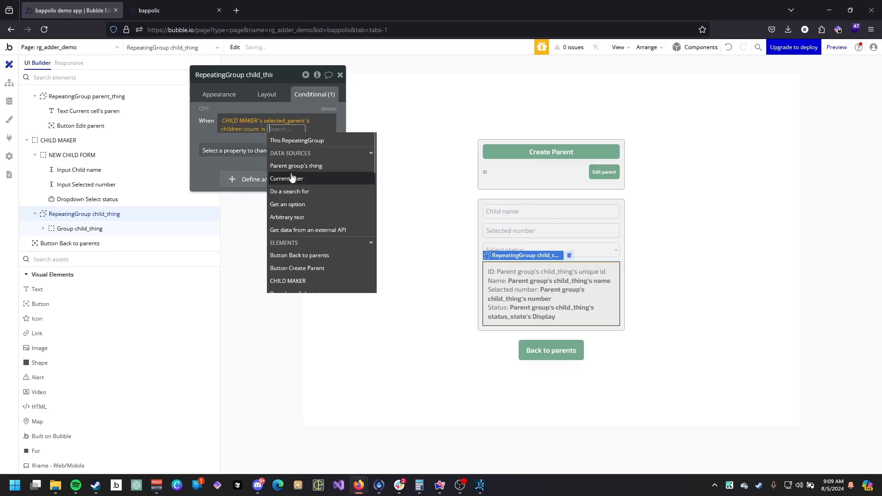
left_click(263, 129)
left_click(274, 191)
type("0")
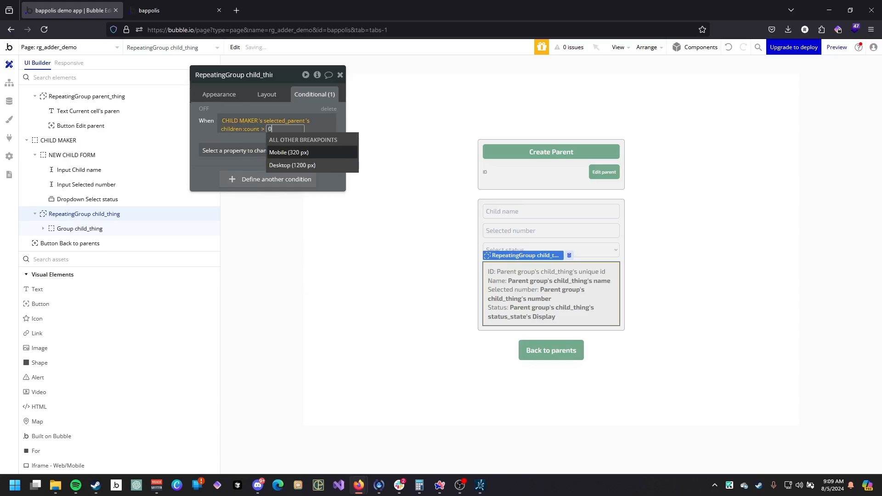
left_click(232, 150)
left_click(271, 129)
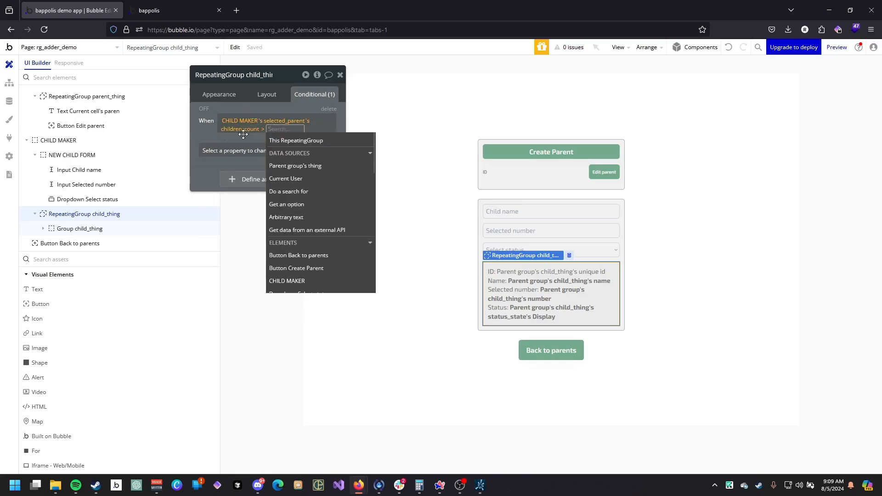
type("0")
left_click(232, 151)
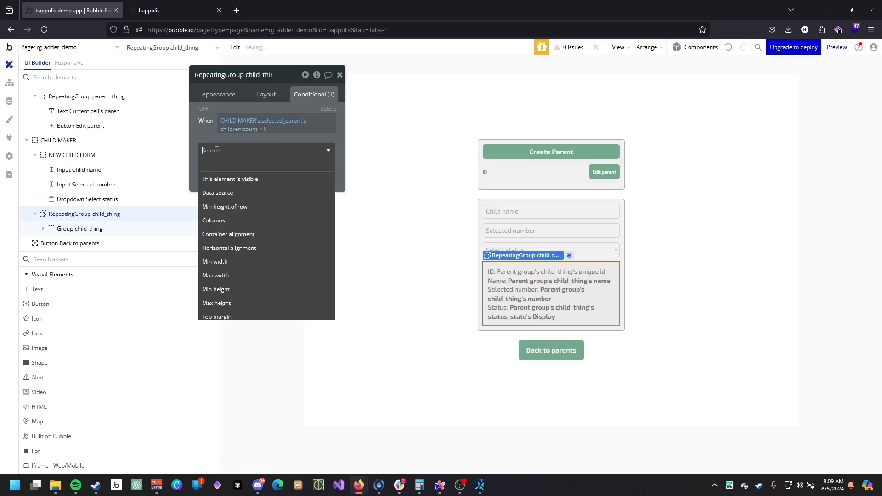
left_click(228, 180)
Make RepeatingGroup child_thing hidden on page load and collapse when hidden.
left_click(250, 96)
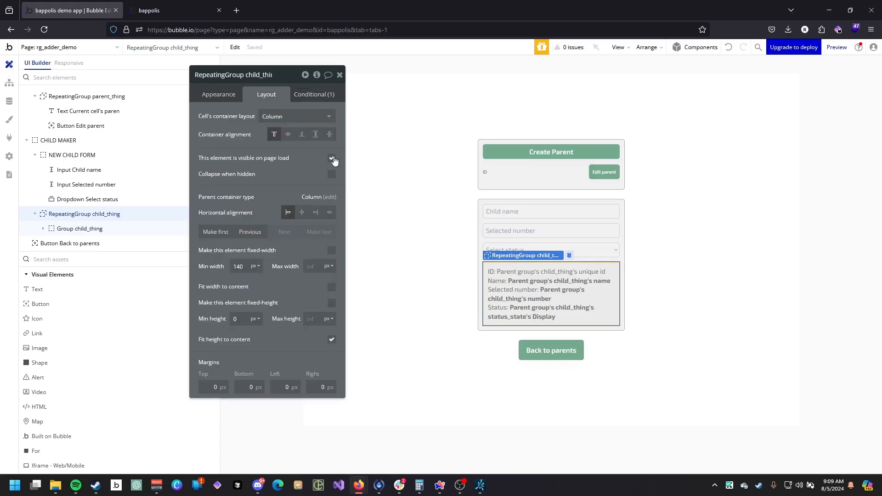
left_click(331, 174)
left_click(330, 158)
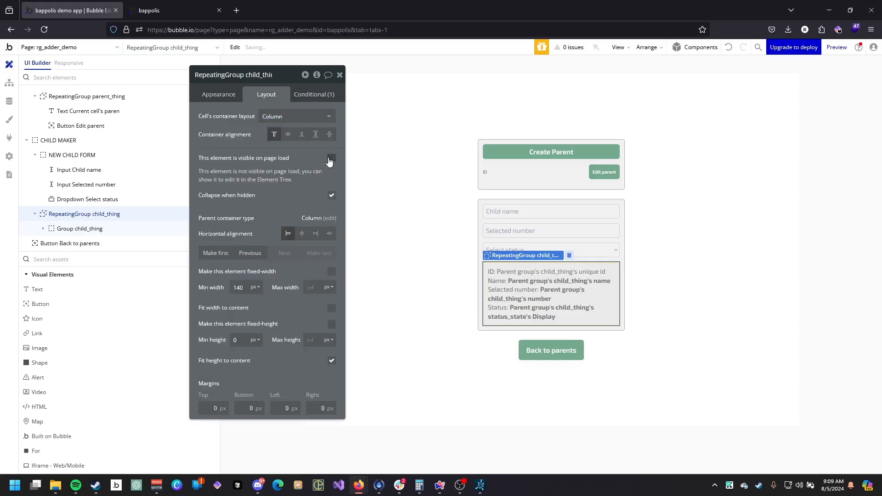
Set the border style of RepeatingGroup child_thing to None.
left_click(221, 93)
scroll(213, 324, "down", 5)
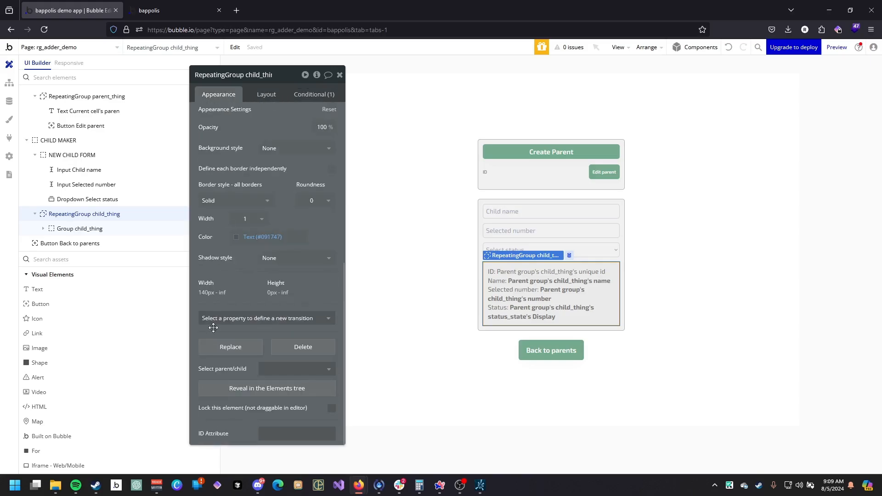
left_click(248, 201)
left_click(215, 227)
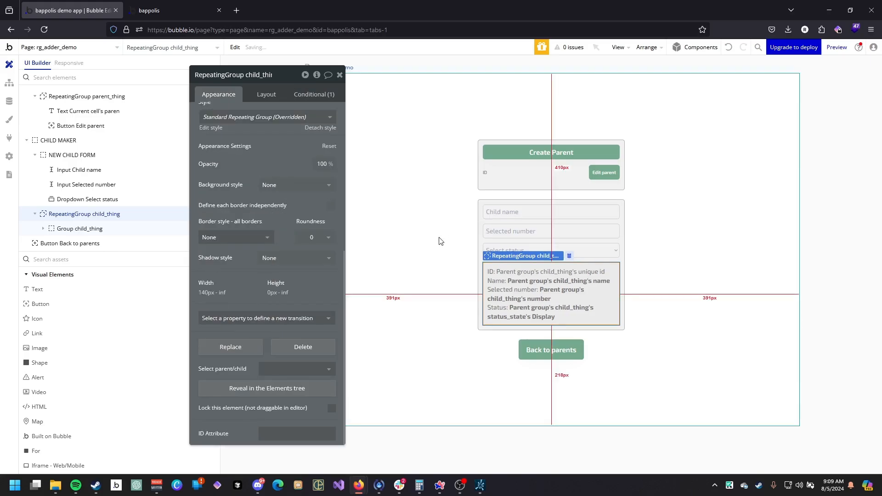
Refresh the preview and edit a parent to check the child list, then return to the editor.
key("ctrl+Tab")
key("F5")
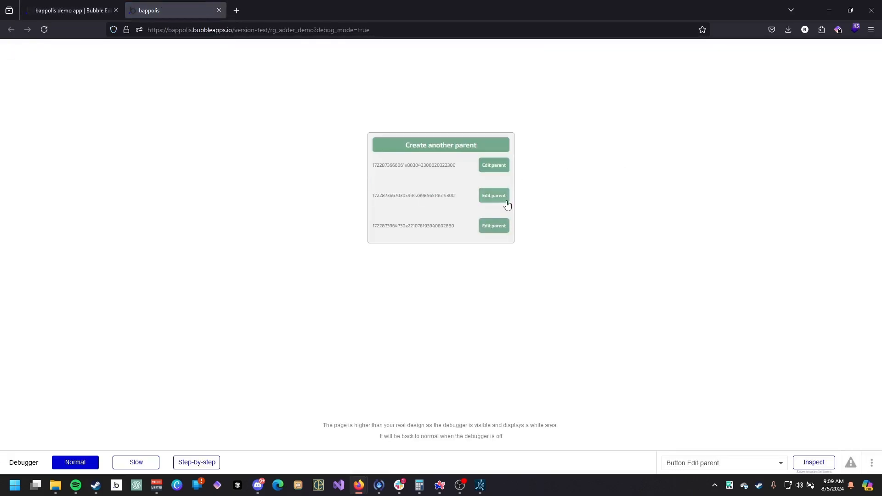
left_click(506, 205)
left_click(74, 10)
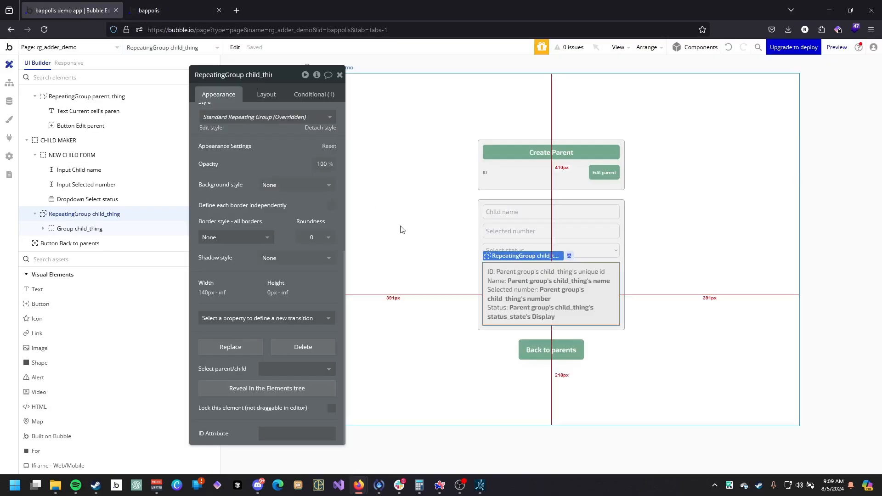
Add a text reading "Create new child" at the top of the NEW CHILD FORM group.
key("Escape")
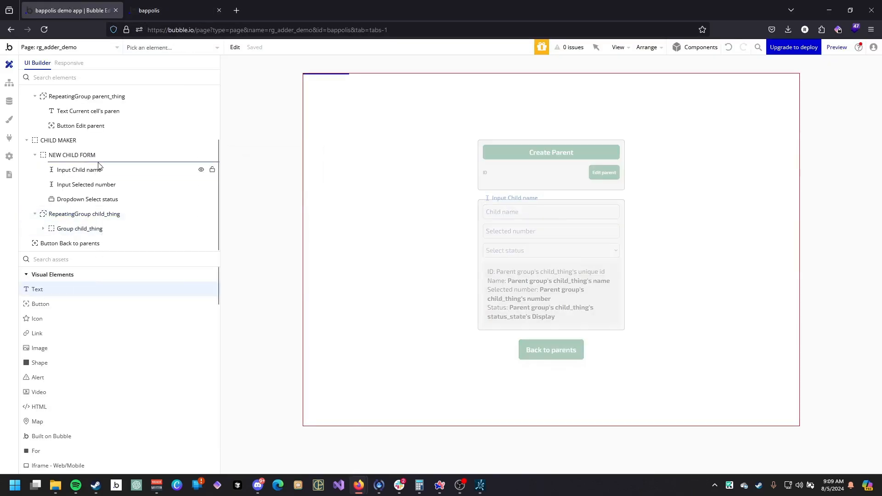
left_click_drag(99, 165, 99, 167)
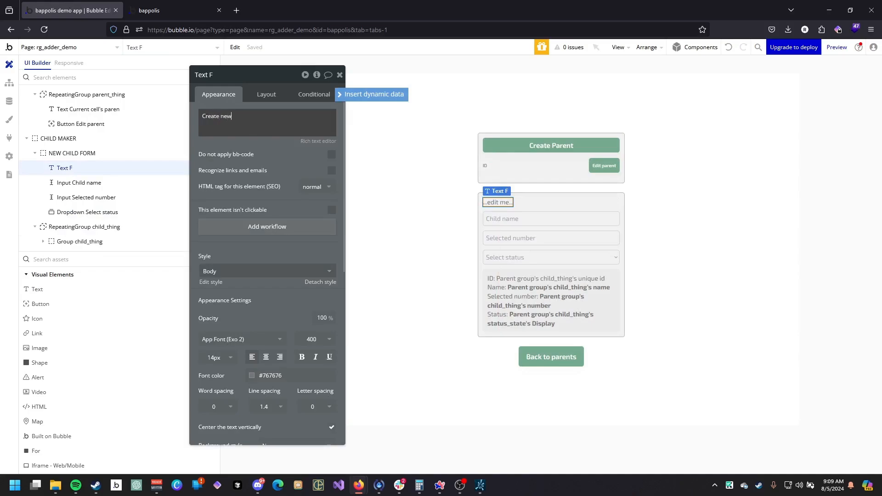
left_click(258, 173)
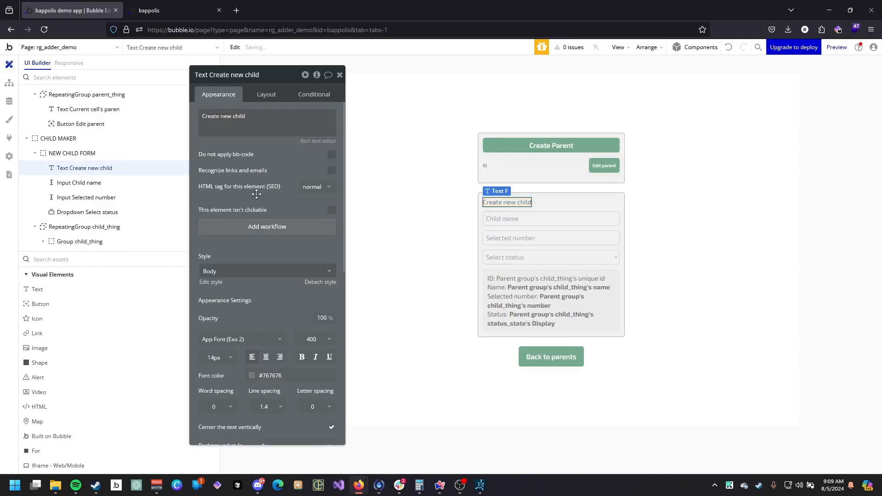
Set the style of the "Create new child" text to Heading 6.
left_click(265, 271)
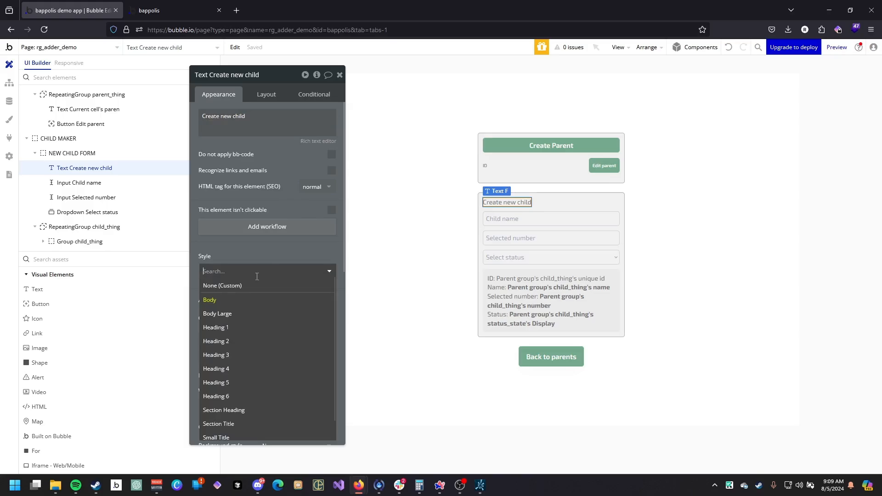
left_click(244, 395)
left_click(631, 227)
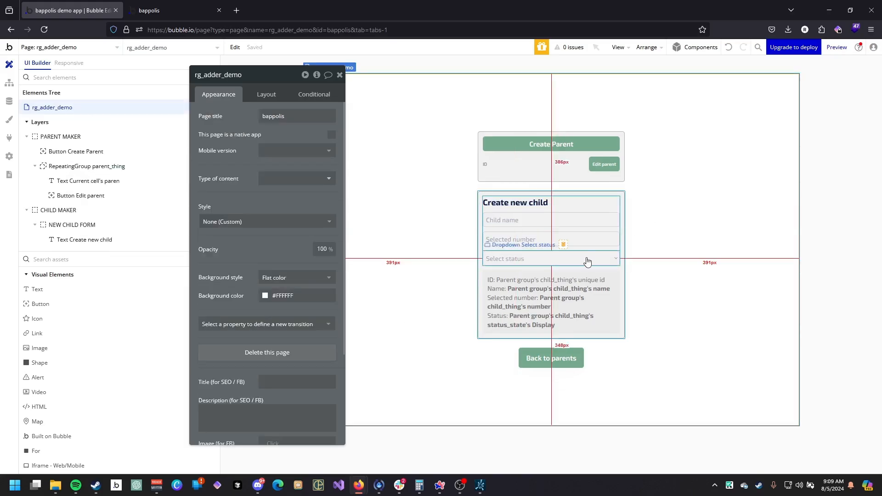
Add a new button below the Select status dropdown inside the NEW CHILD FORM group.
left_click(528, 268)
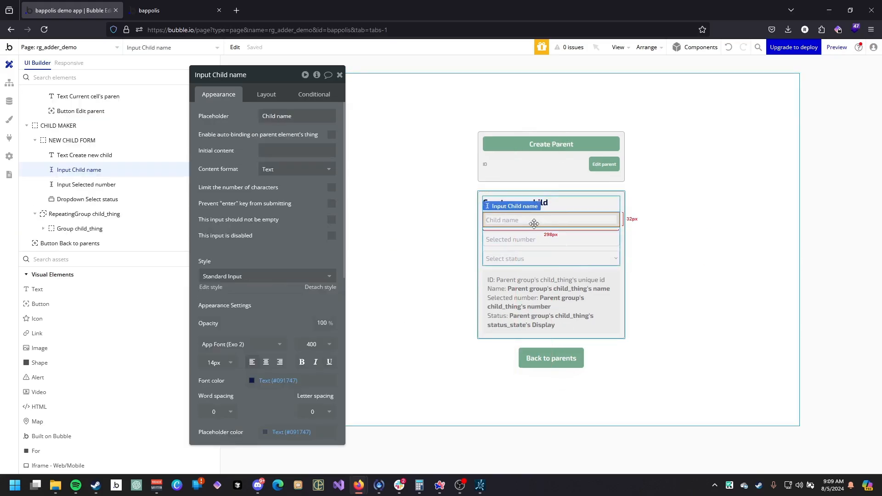
left_click(531, 265)
left_click(532, 265)
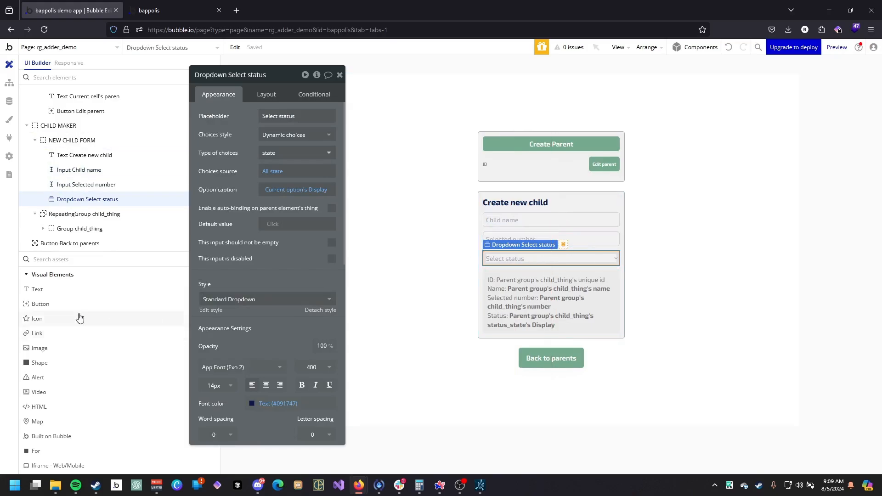
left_click_drag(83, 302, 488, 264)
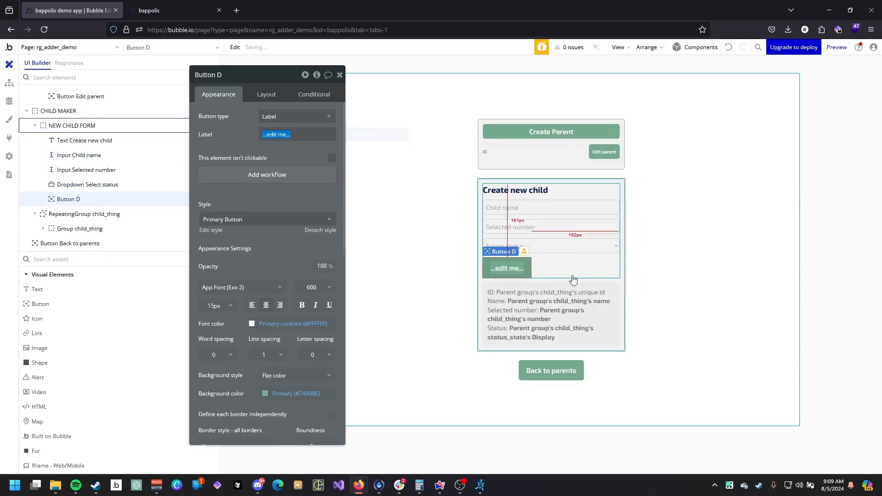
Label the new button "Add child".
left_click(265, 94)
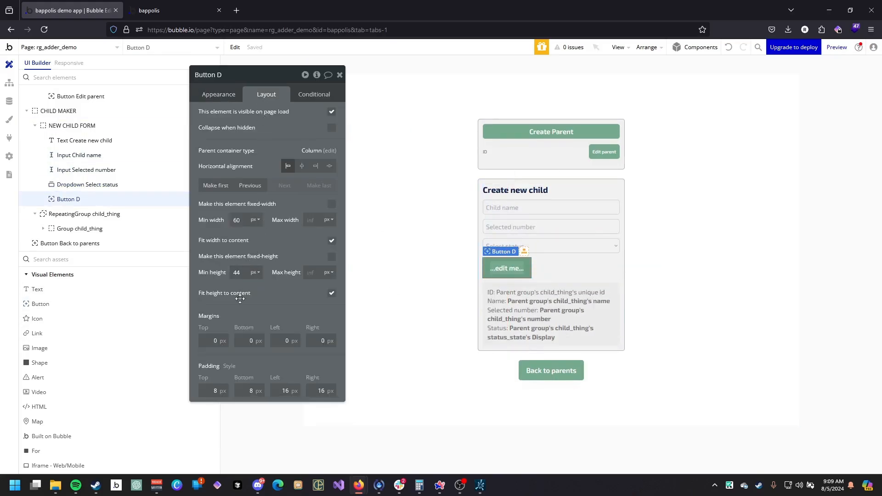
left_click(218, 96)
left_click(273, 132)
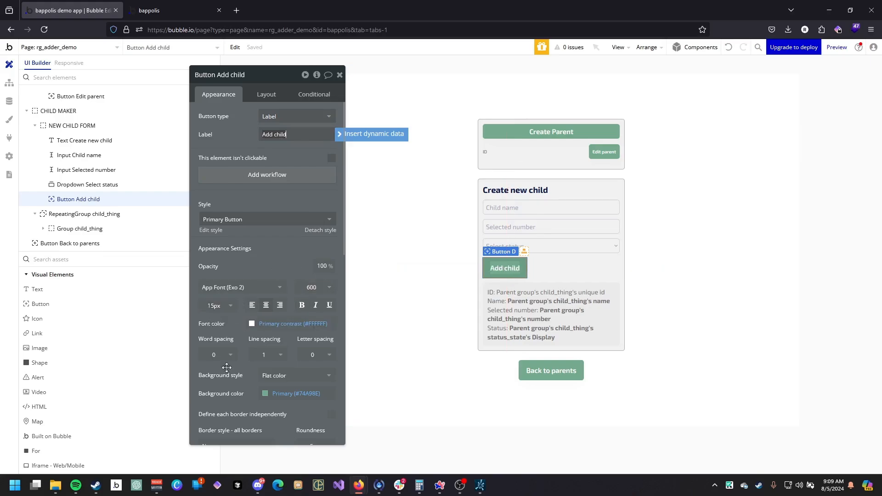
Set the Add child button's minimum height to 32 px and align it to the right.
left_click(266, 94)
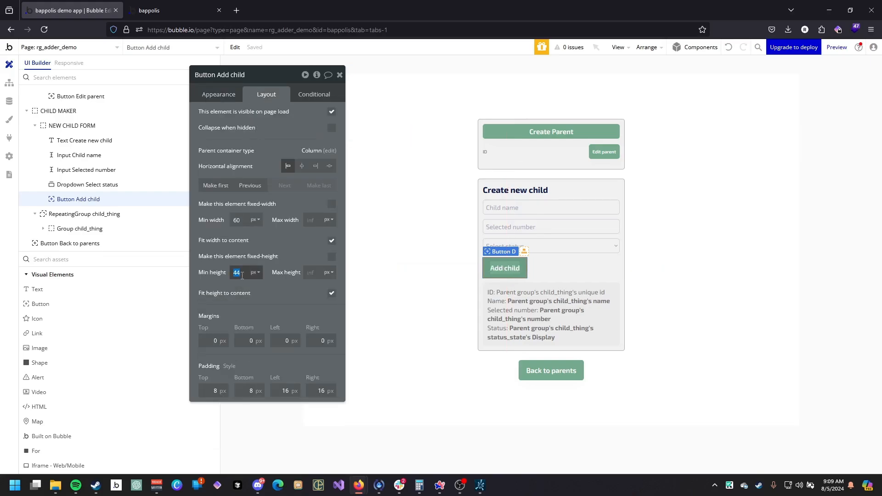
left_click(533, 367)
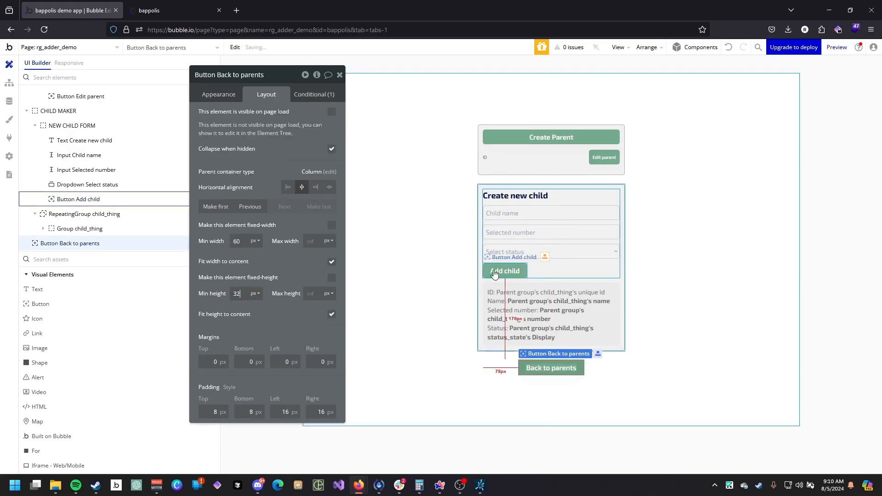
left_click(78, 199)
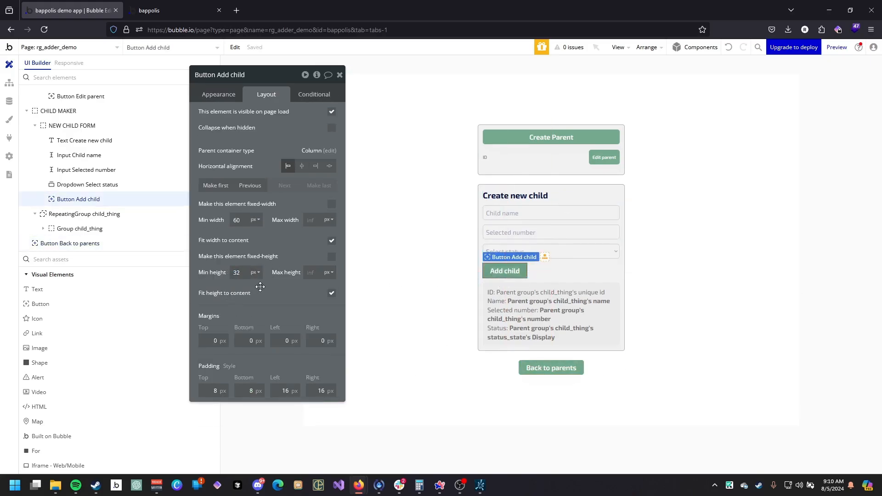
left_click(321, 168)
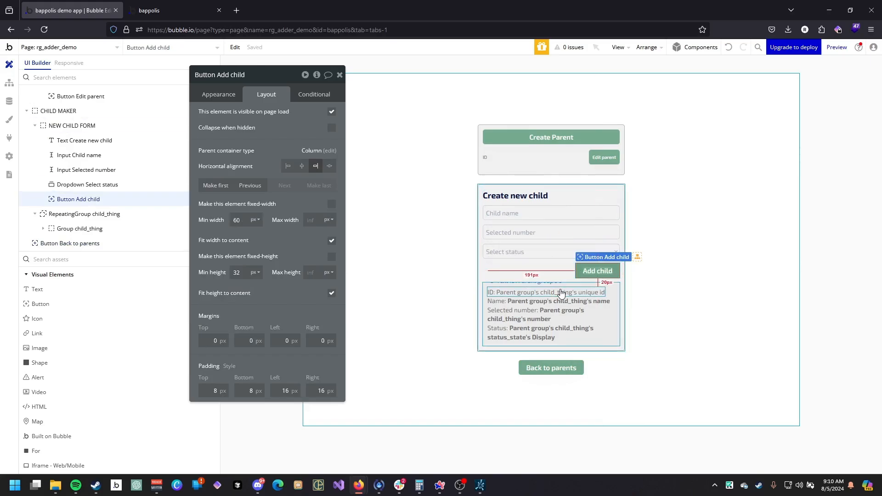
Create a workflow for when the Add child button is clicked.
left_click(227, 96)
left_click(281, 179)
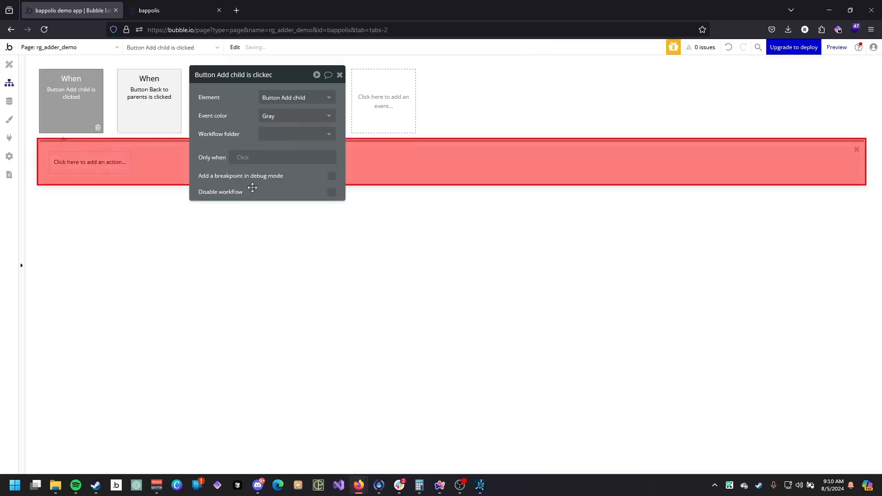
Add a Create a new thing action of type child_thing and add all its fields.
left_click(90, 164)
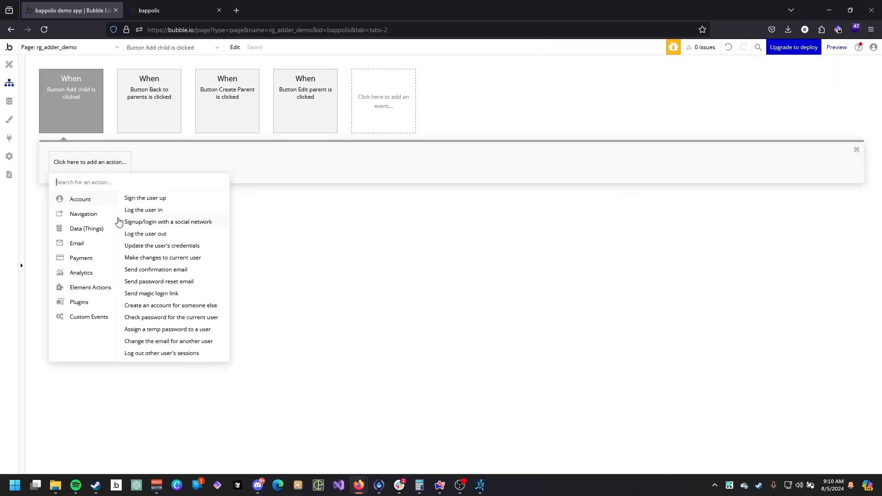
mouse_move(97, 229)
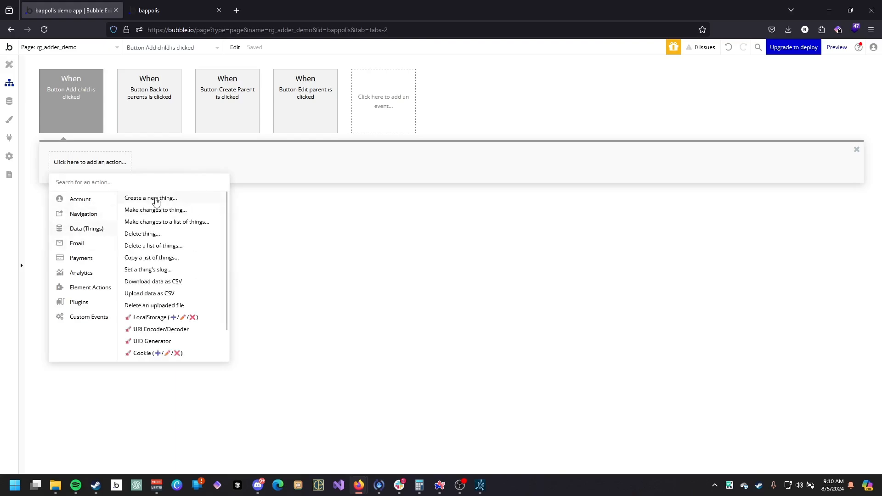
left_click(156, 201)
left_click(603, 236)
left_click(618, 262)
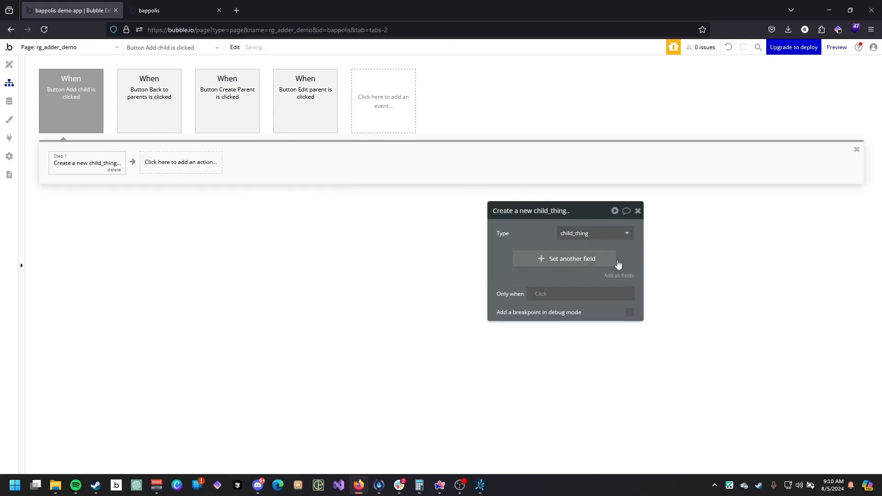
left_click(618, 274)
Set the new child_thing's name to Input Child name's value.
left_click(533, 256)
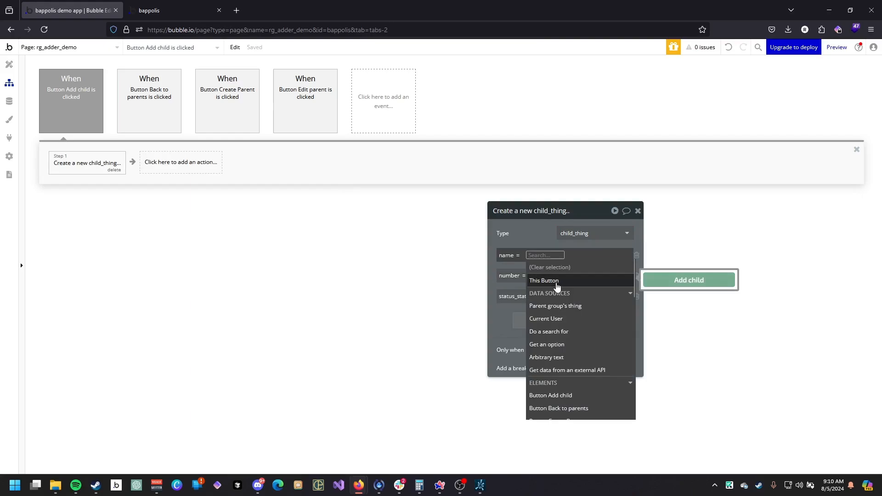
type("input")
left_click(542, 280)
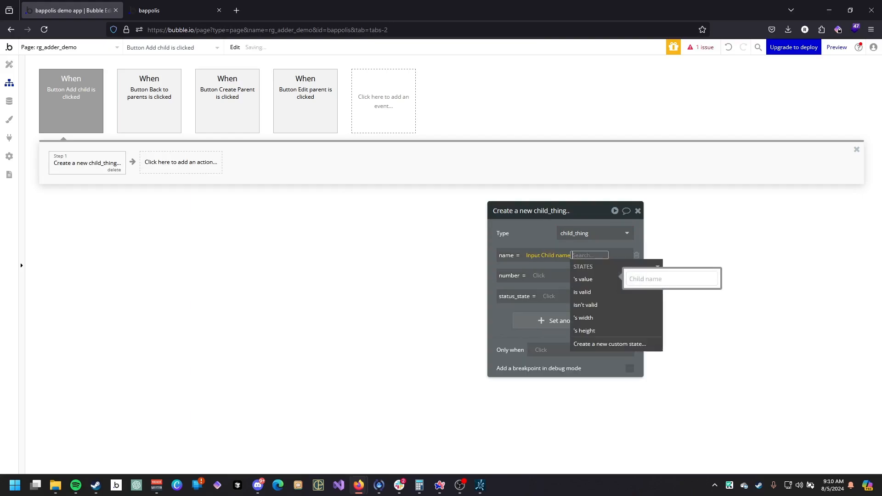
left_click(583, 279)
Set the new child_thing's number to Input Selected number's value.
left_click(537, 276)
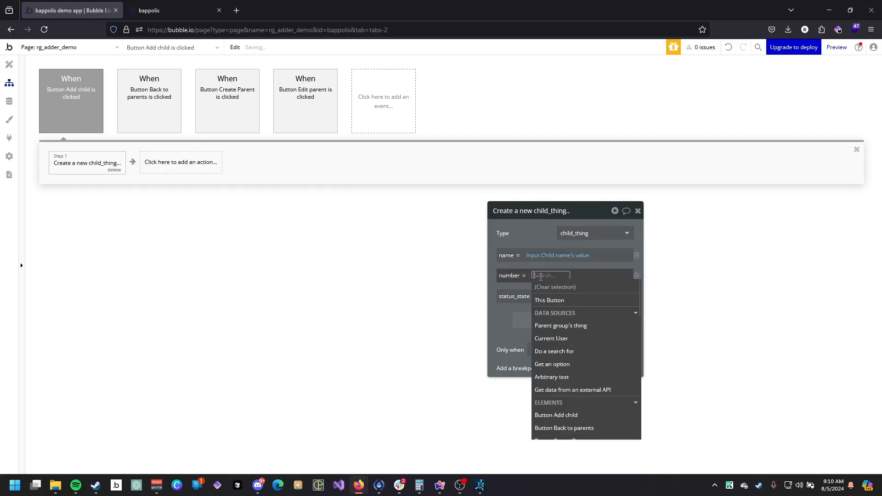
type("input")
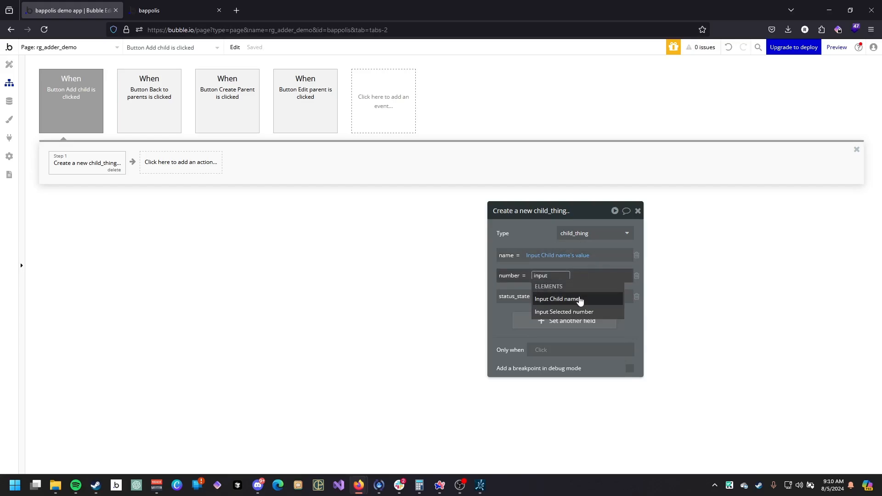
left_click(574, 311)
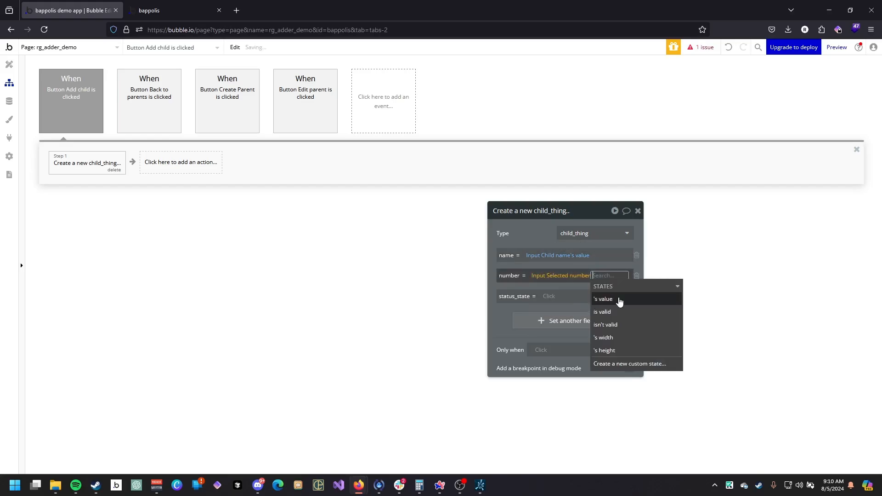
left_click(618, 301)
Change the content format of Input Selected number to Integer.
left_click(12, 64)
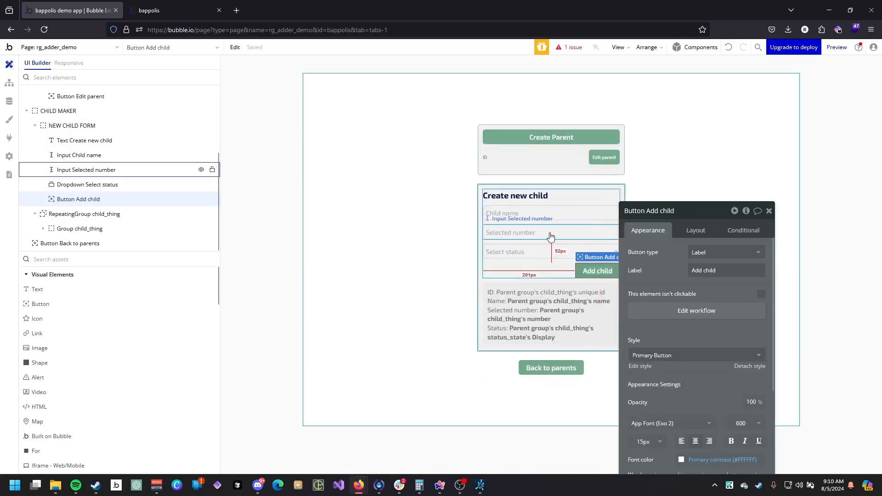
left_click(572, 235)
left_click(719, 305)
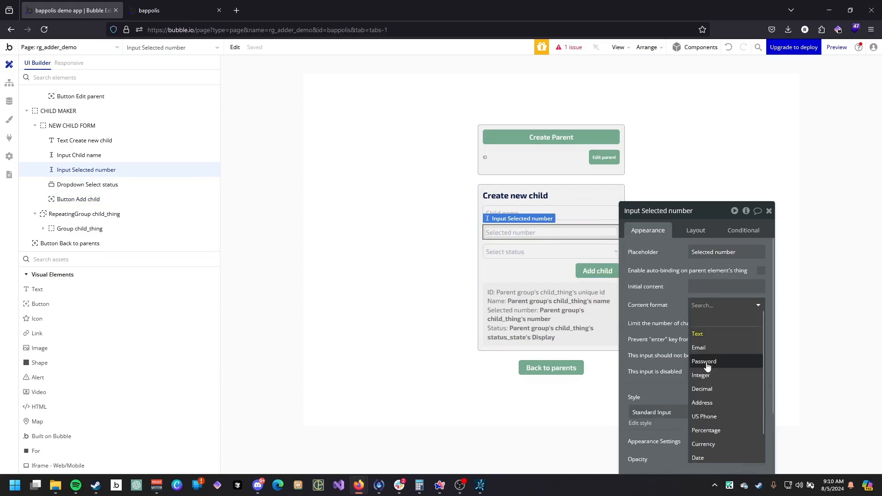
scroll(719, 358, "down", 1)
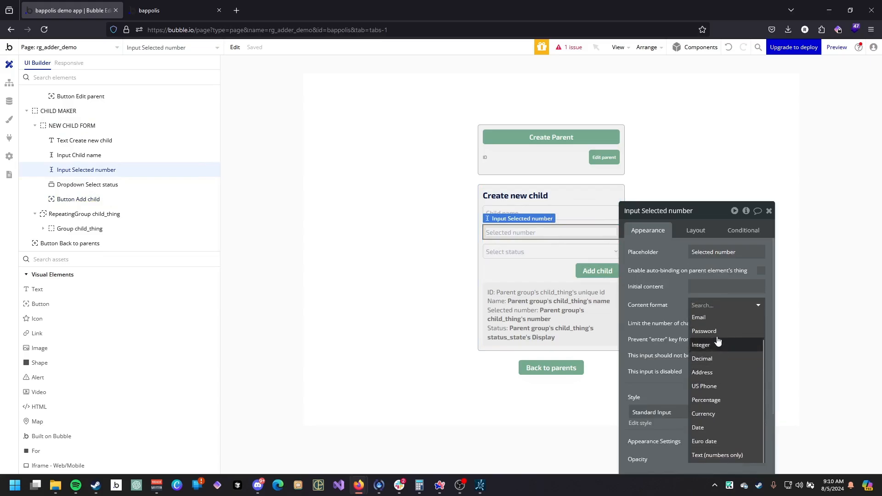
Set the new child_thing's status_state to Dropdown Select status's value.
left_click(9, 83)
left_click(683, 296)
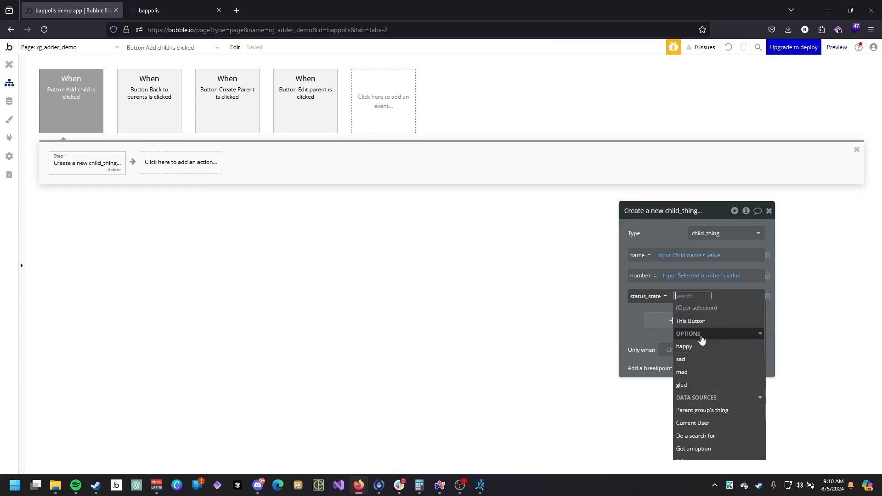
type("dr")
left_click(701, 319)
left_click(642, 324)
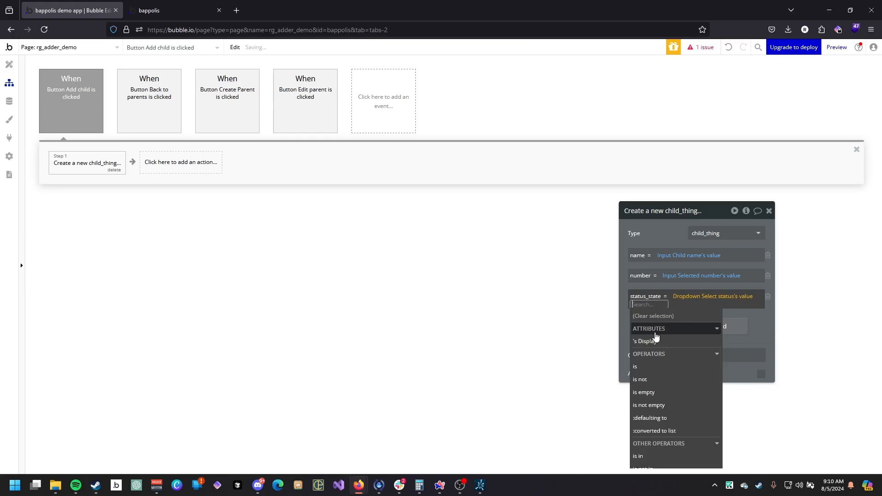
left_click(642, 278)
left_click_drag(642, 279, 298, 262)
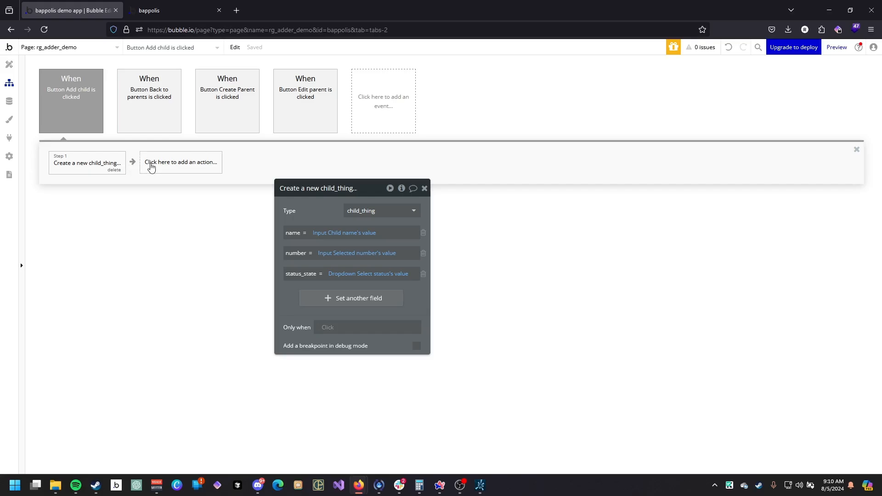
Add a Make changes to thing action targeting CHILD MAKER's selected_parent.
left_click(151, 167)
mouse_move(192, 257)
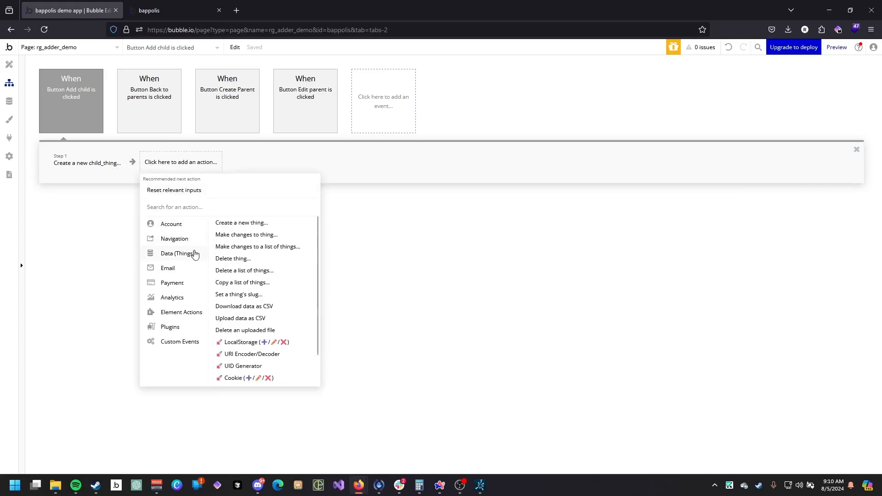
left_click(240, 235)
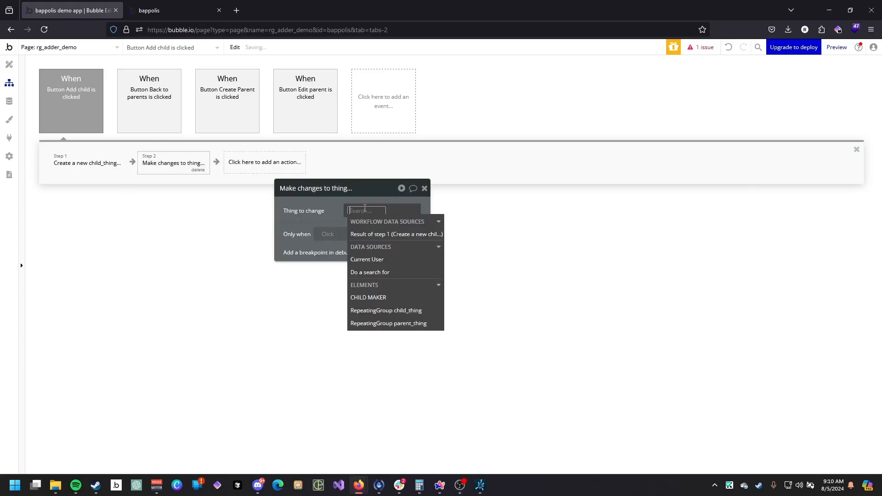
type("c")
left_click(368, 298)
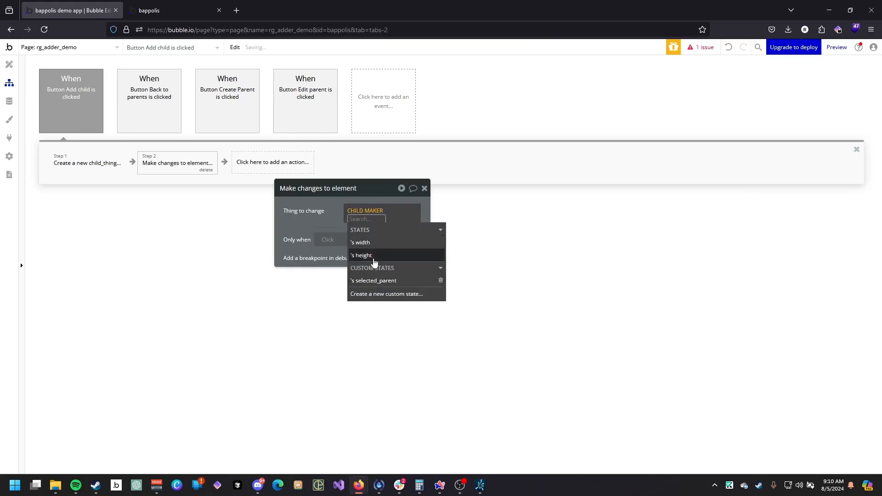
left_click(352, 257)
Make the action add the Result of step 1 to the parent's children list.
left_click(305, 232)
left_click(305, 240)
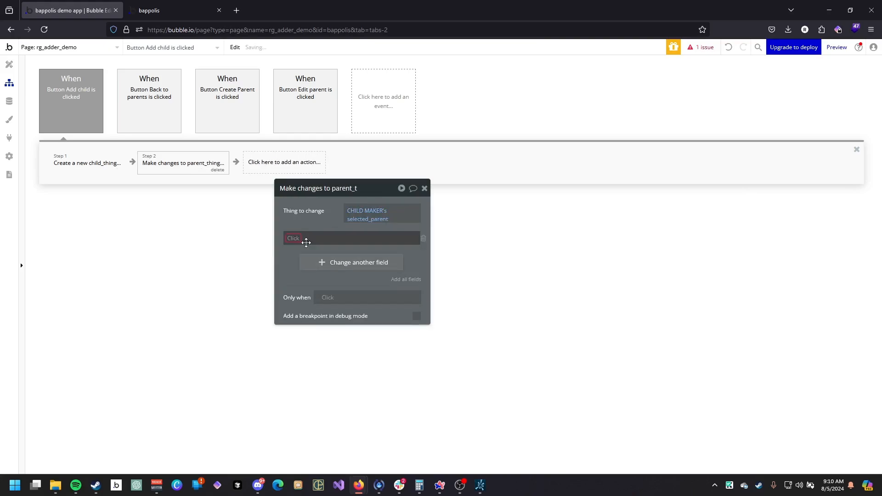
left_click(303, 247)
left_click(316, 238)
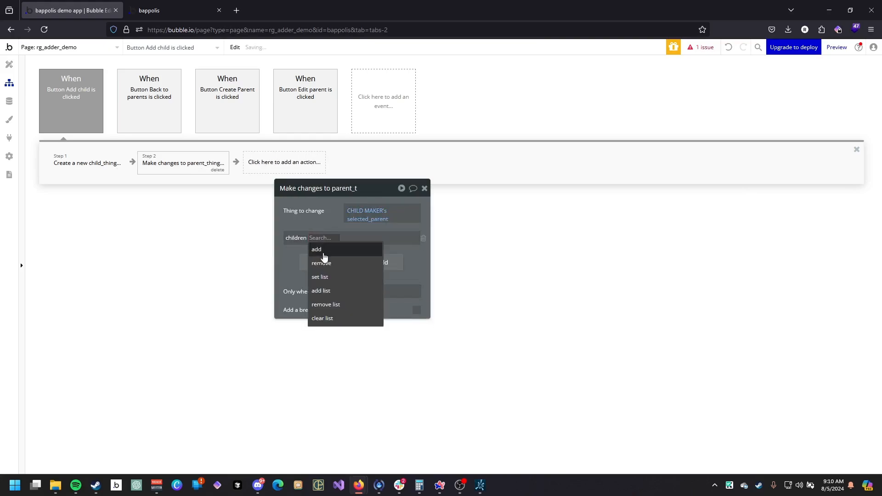
left_click(323, 250)
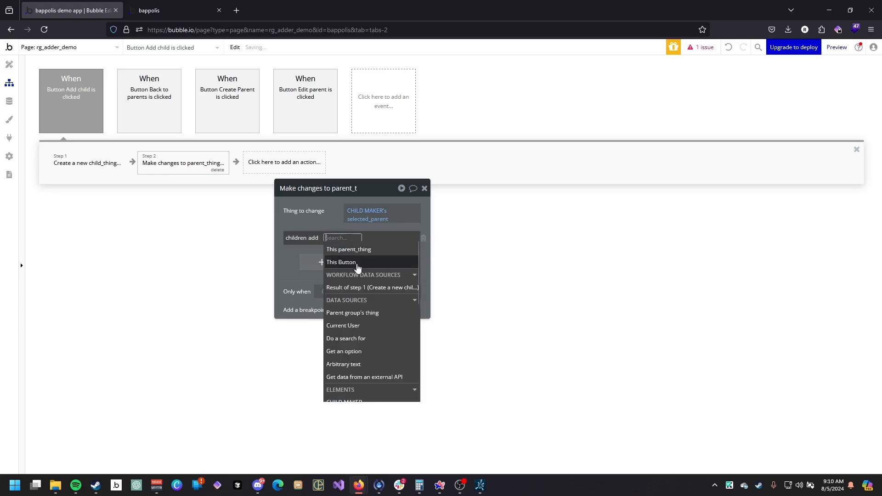
left_click(363, 287)
left_click(311, 226)
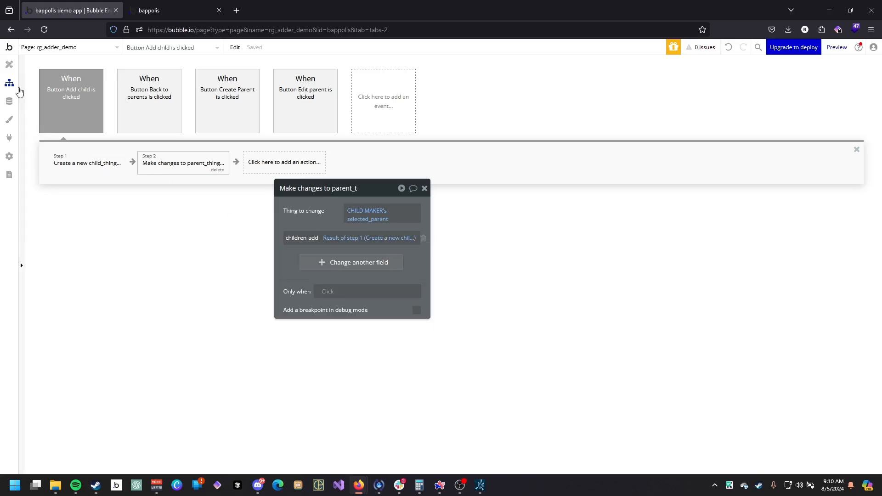
Add a button labeled Remove child inside the child_thing repeating group cell.
left_click(9, 64)
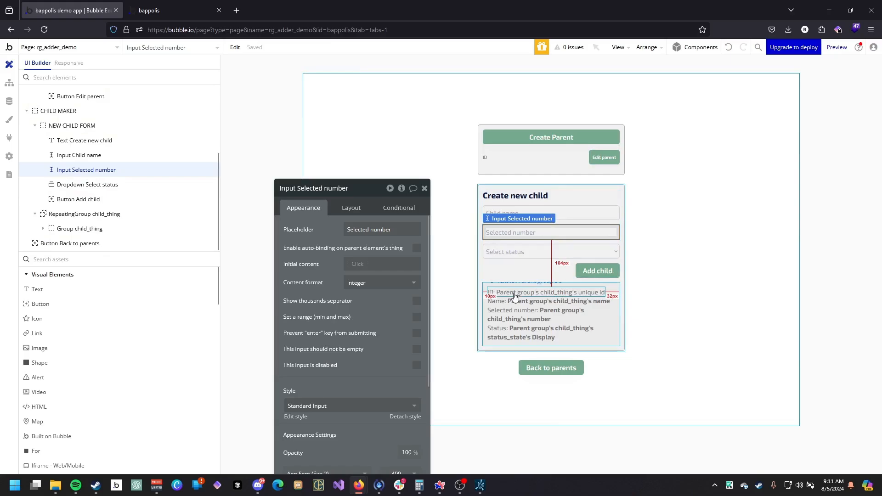
left_click(490, 345)
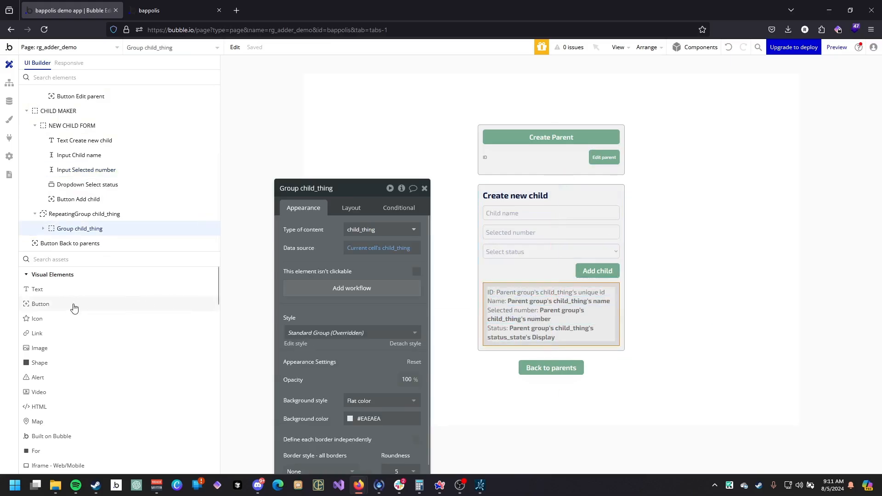
left_click_drag(82, 301, 509, 342)
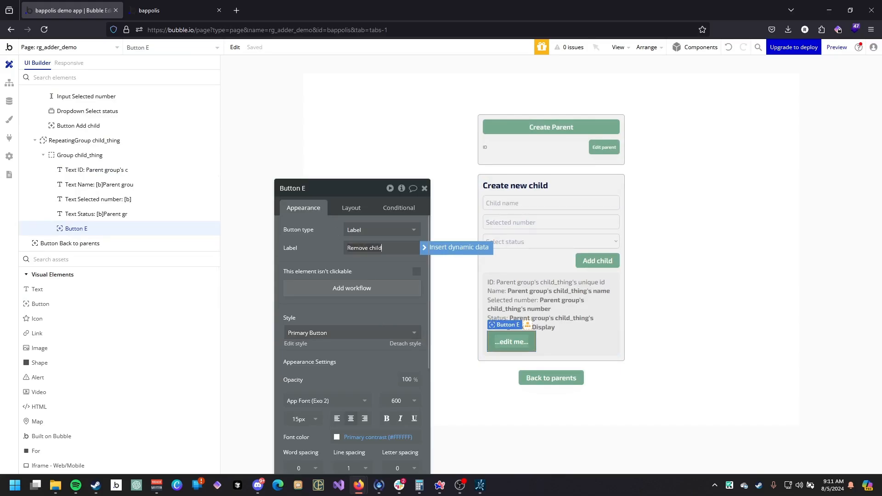
Align the Remove child button to the right of its container.
left_click(352, 208)
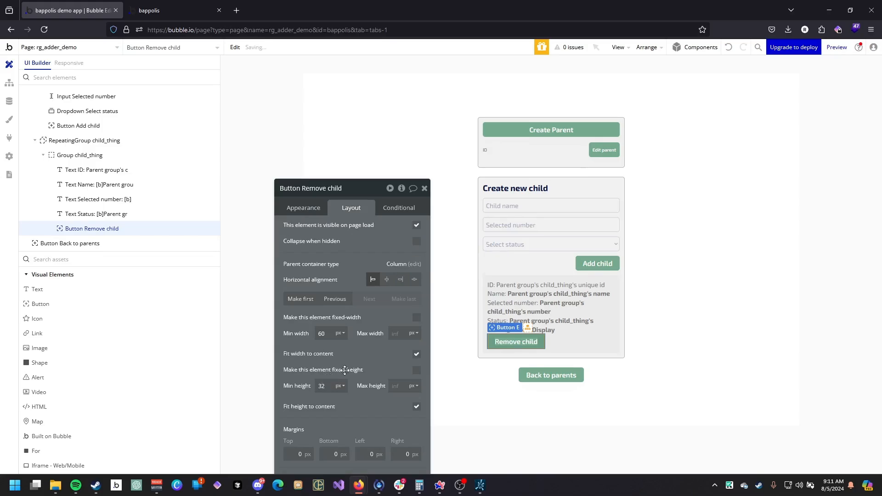
left_click(404, 283)
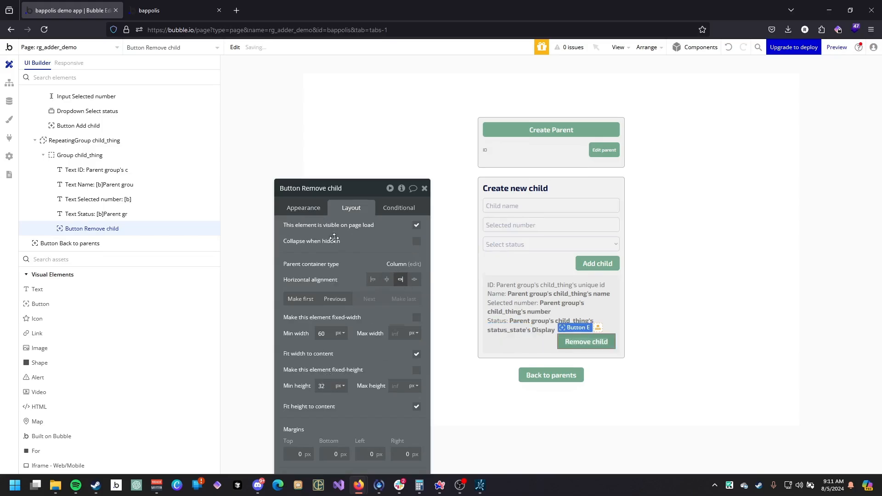
left_click_drag(334, 239, 258, 192)
Enable gap spacing between elements in the child_thing group cell.
left_click(499, 350)
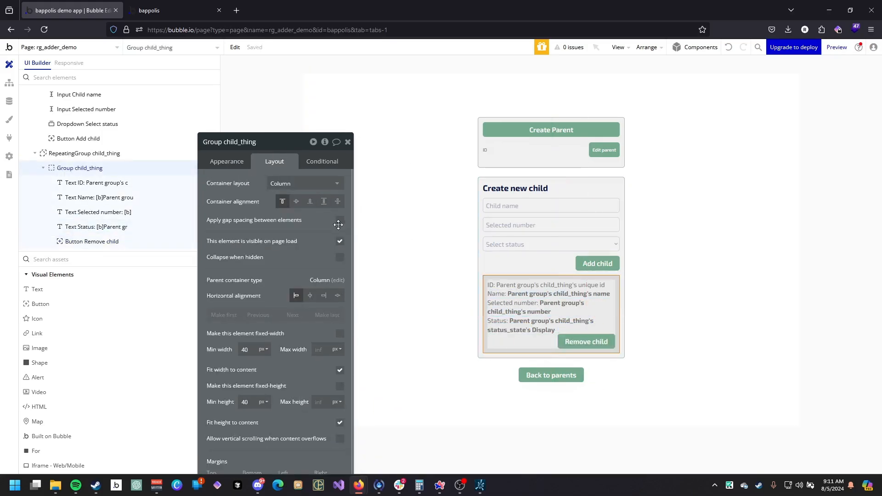
left_click(339, 221)
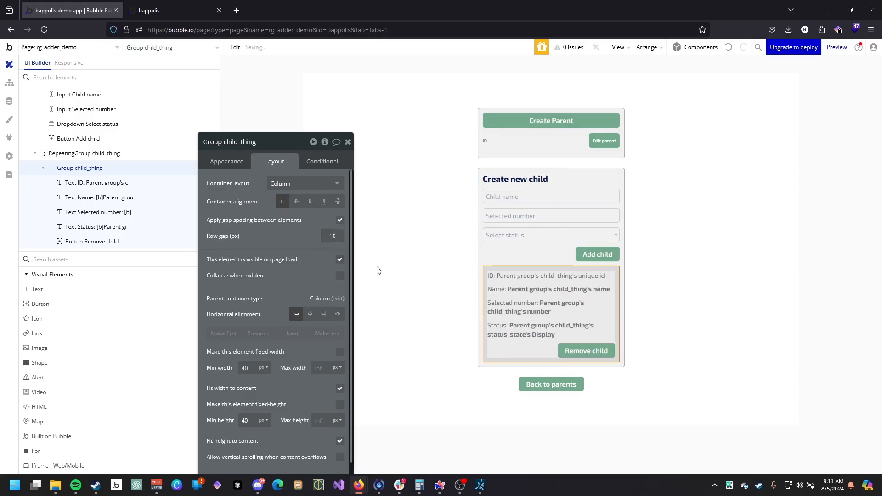
Create a workflow for the Remove child button that deletes Parent group's child_thing.
left_click(585, 341)
left_click_drag(276, 195, 257, 162)
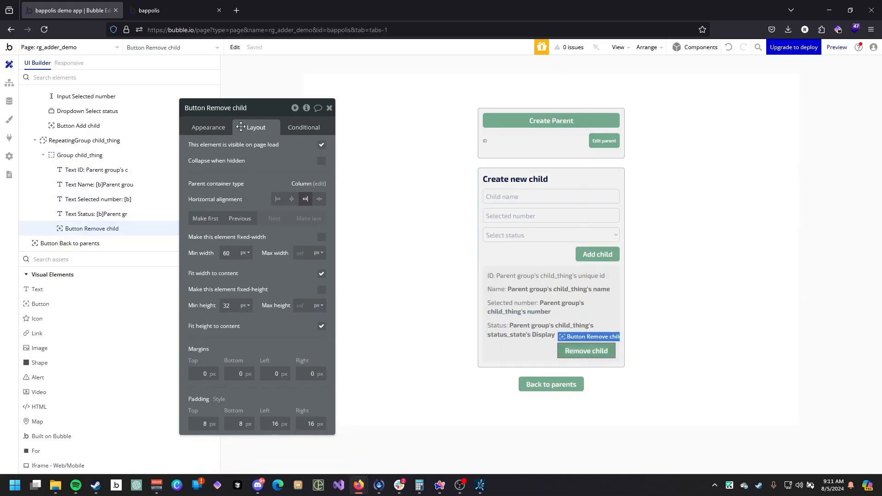
left_click(210, 127)
left_click(251, 208)
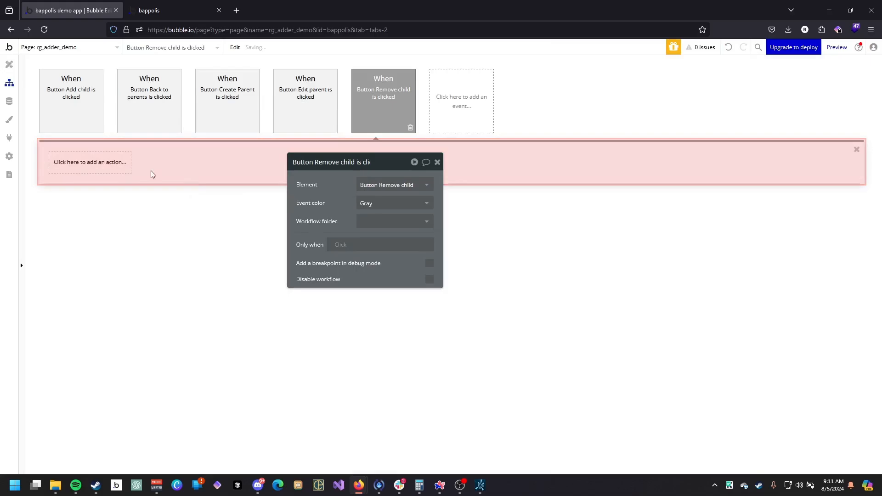
left_click(89, 162)
mouse_move(95, 230)
left_click(143, 233)
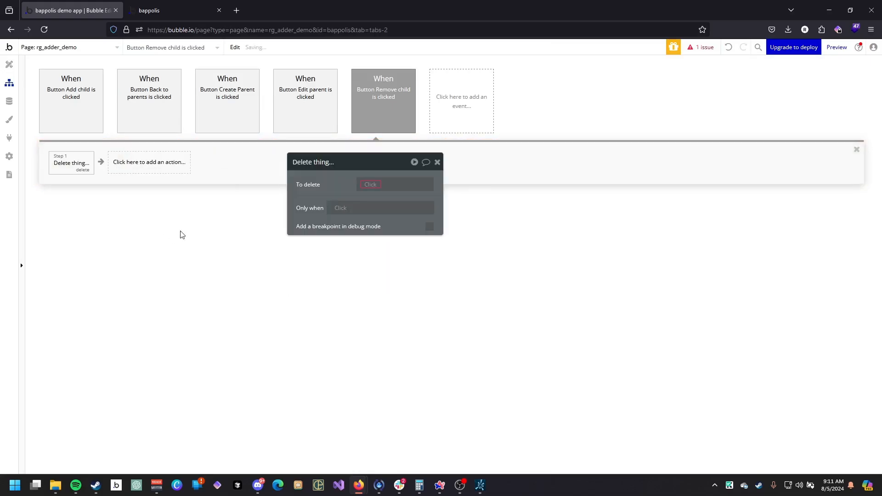
left_click(373, 184)
left_click(390, 209)
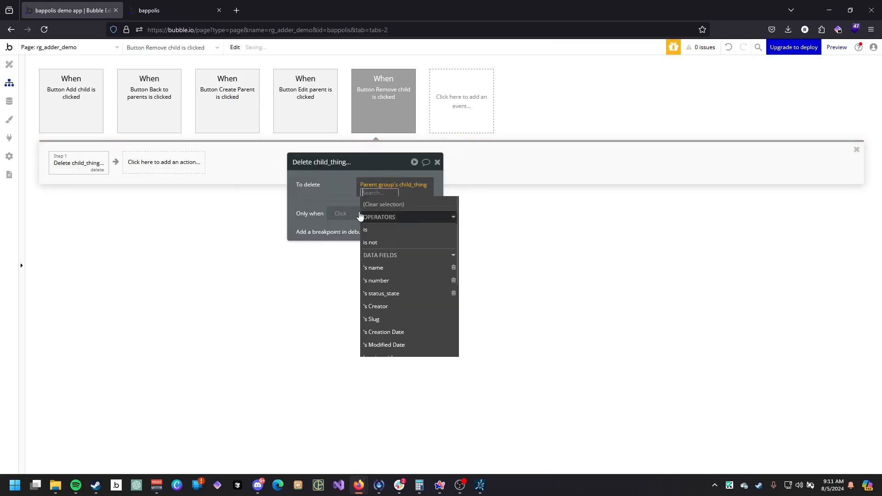
left_click(409, 188)
In the refreshed preview, open the second parent and add a child named Test with number 3 and status sad.
left_click(193, 10)
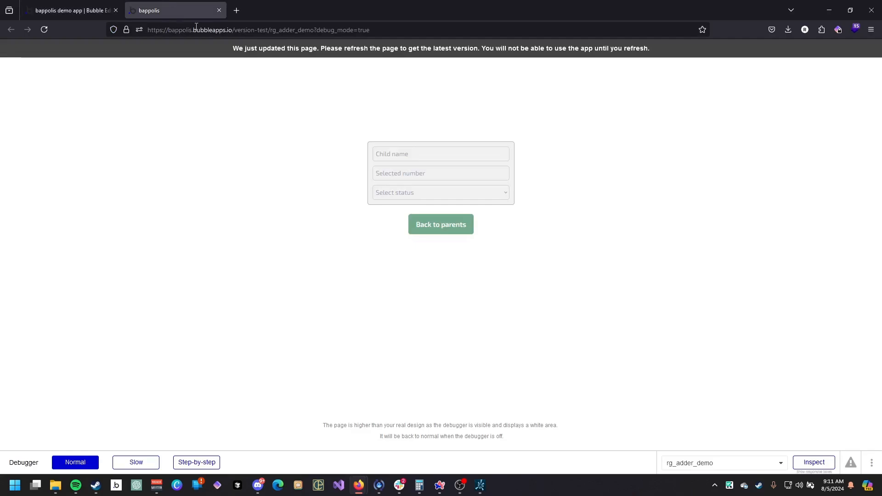
left_click(289, 51)
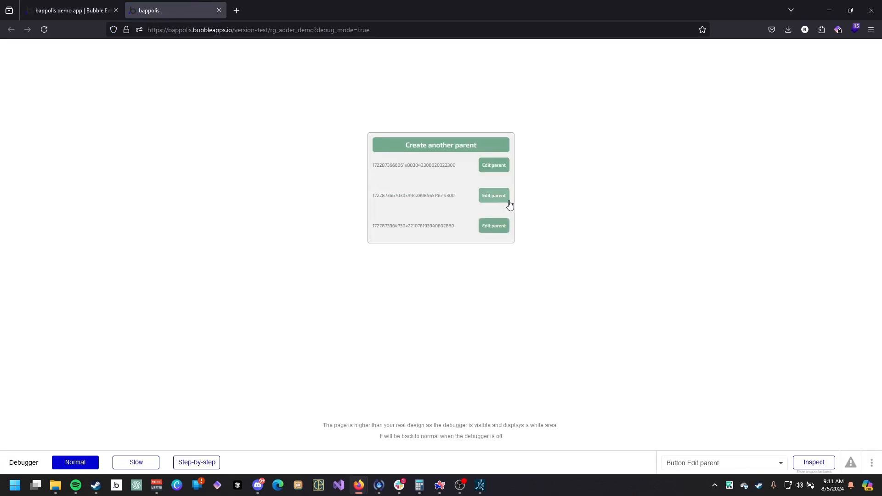
left_click(501, 198)
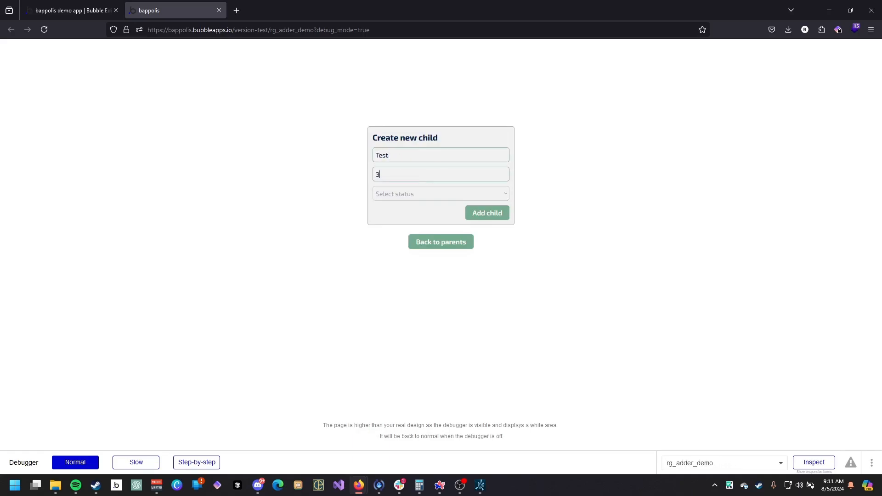
left_click(391, 193)
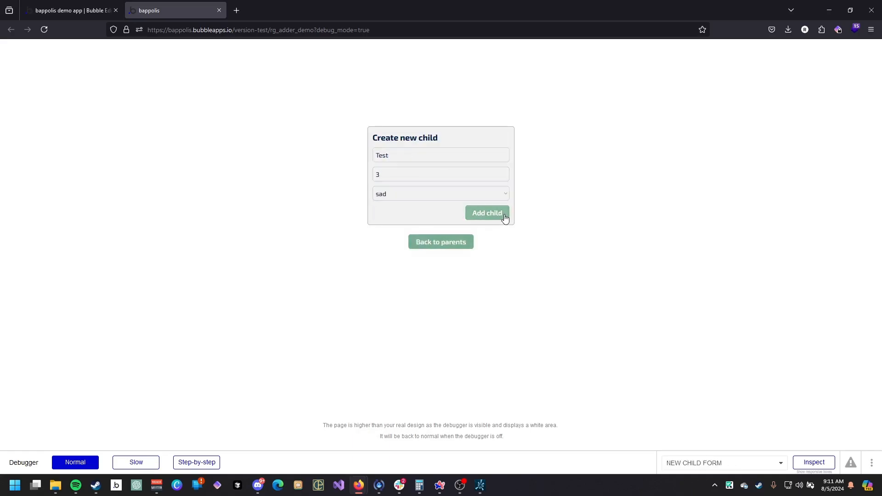
left_click(505, 217)
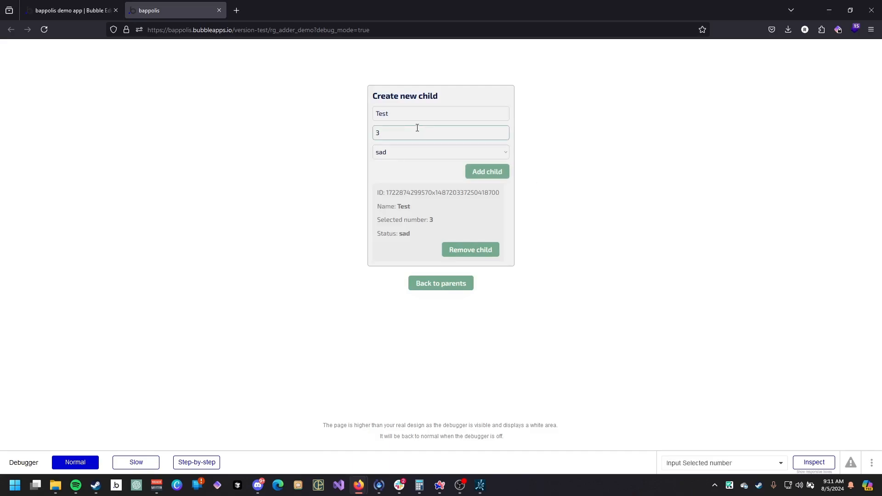
Add another child with the same Test, 3 and sad values.
left_click(481, 177)
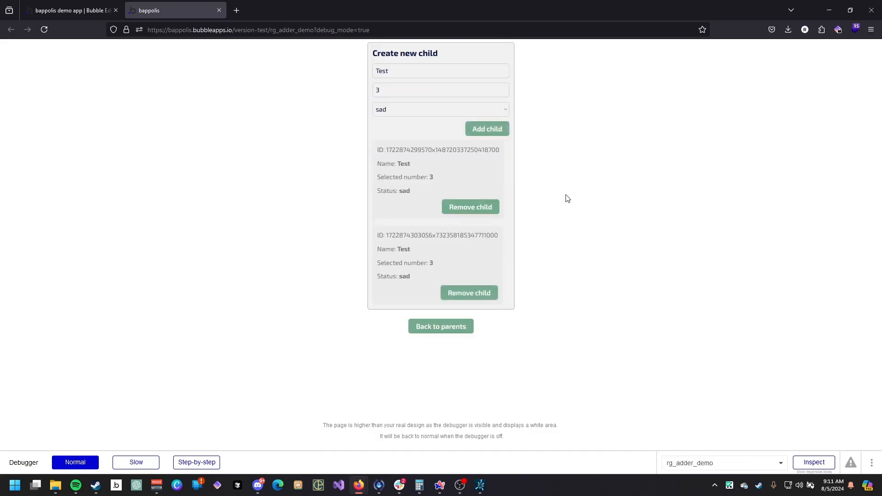
left_click_drag(436, 149, 468, 150)
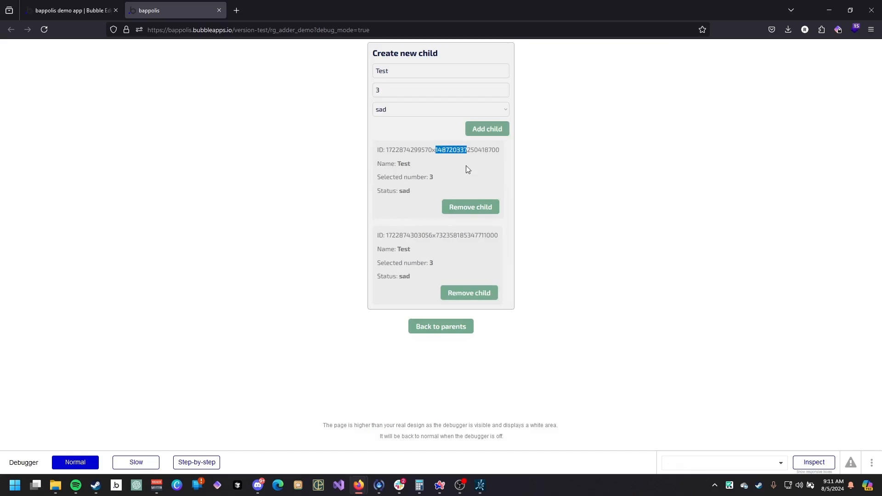
left_click(466, 166)
Add a child named Something else with number 5 and status mad.
left_click(398, 109)
left_click(407, 162)
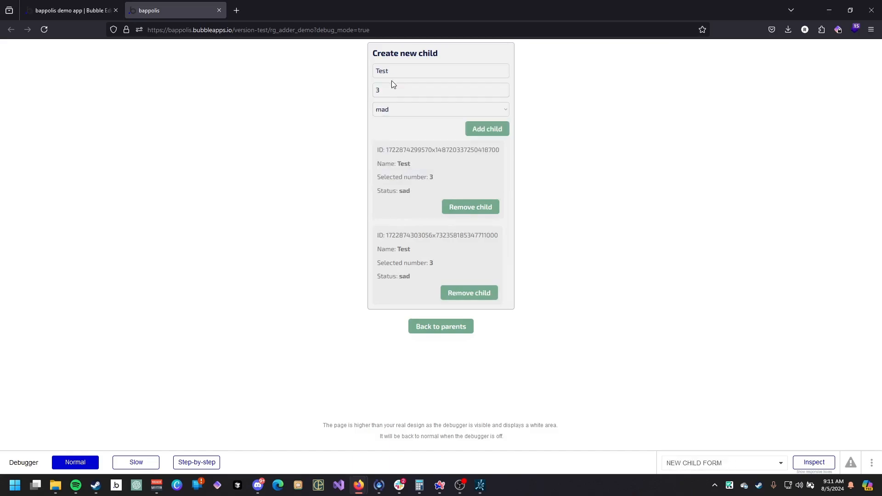
left_click(391, 89)
key("BackSpace")
type("5")
key("shift+Tab")
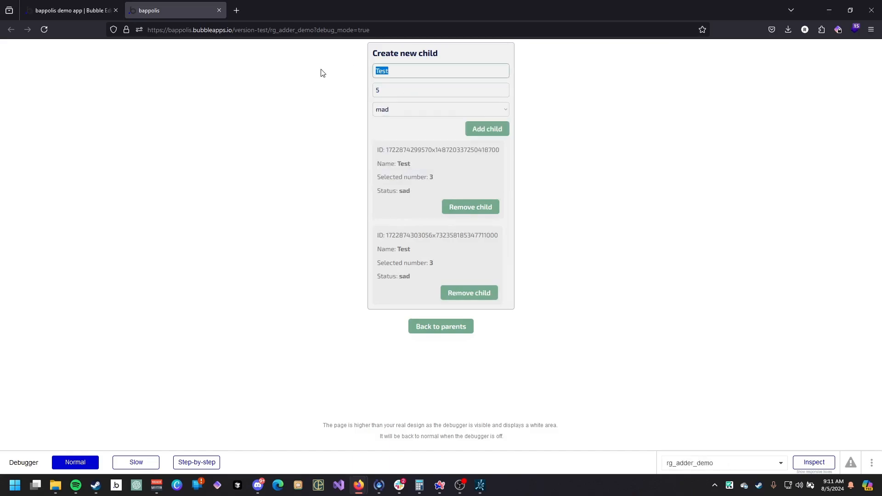
type("Something else")
left_click(482, 129)
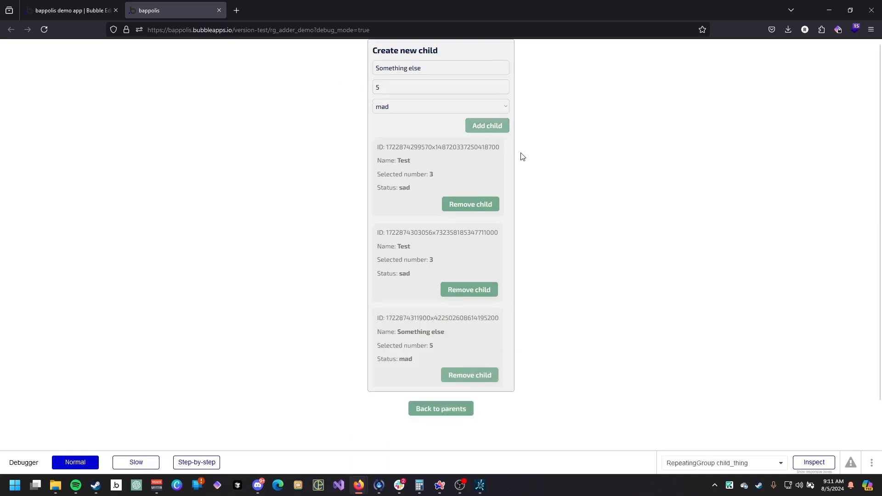
Remove the first Test child, then reload the preview without debug mode.
left_click(470, 204)
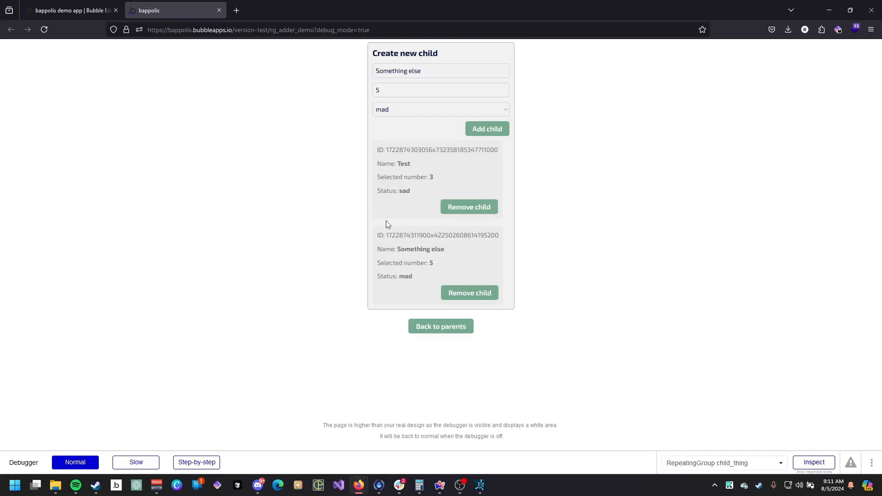
left_click_drag(314, 30, 370, 31)
key("BackSpace")
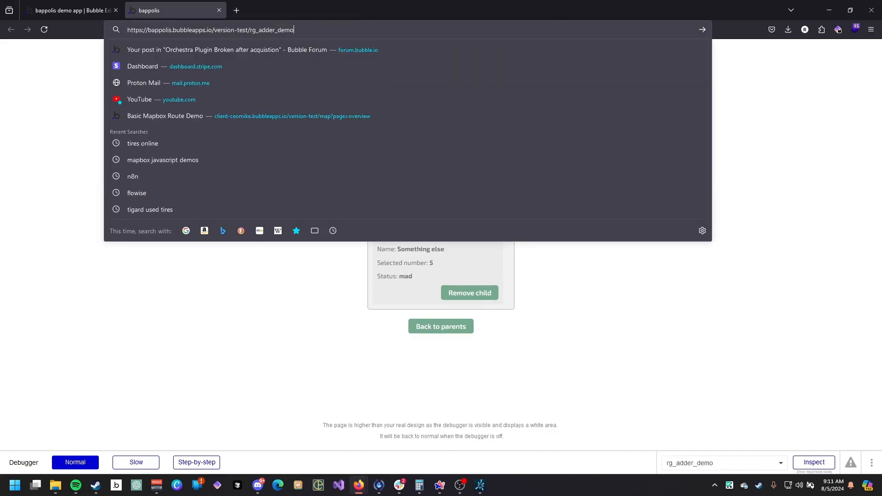
key("Return")
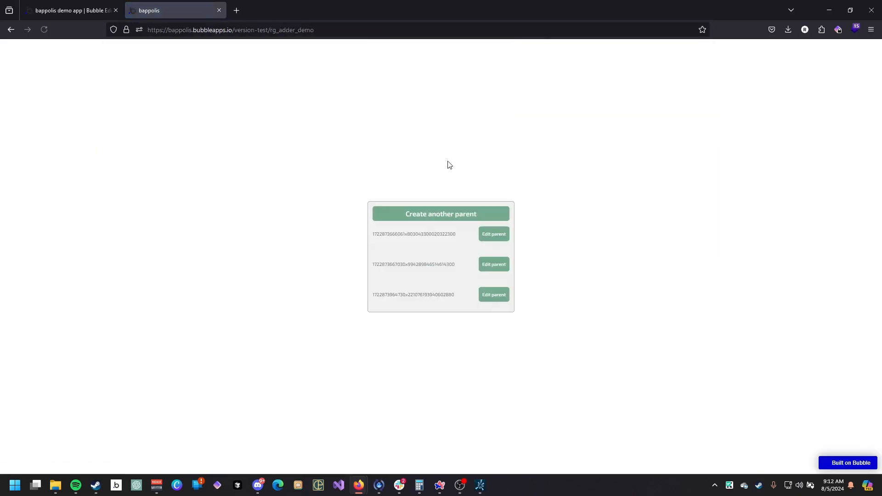
Open each parent in turn to check which children it lists.
left_click(495, 237)
left_click(462, 312)
left_click(483, 265)
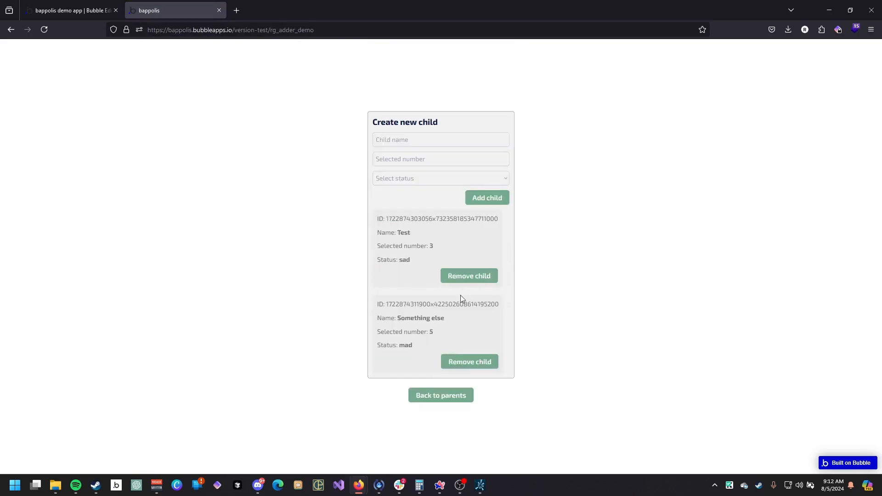
left_click(447, 399)
left_click(487, 301)
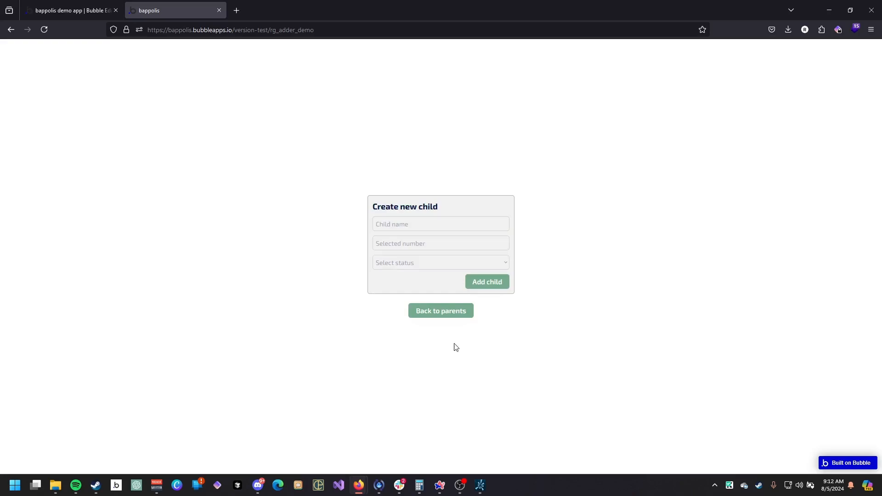
left_click(449, 309)
left_click(490, 267)
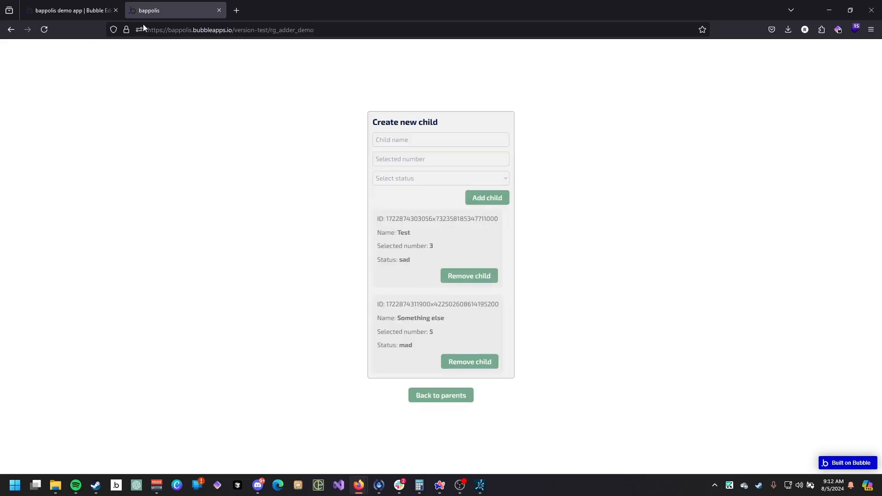
left_click(82, 10)
left_click_drag(296, 169, 380, 199)
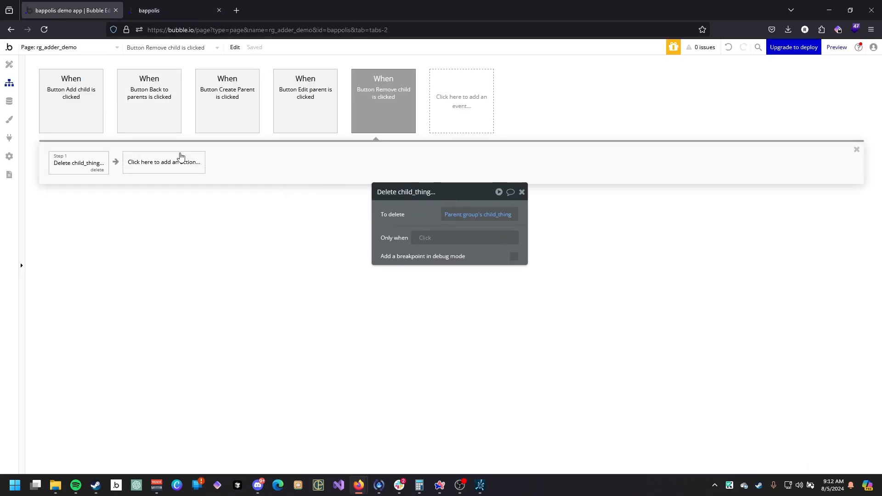
left_click(21, 67)
left_click(161, 10)
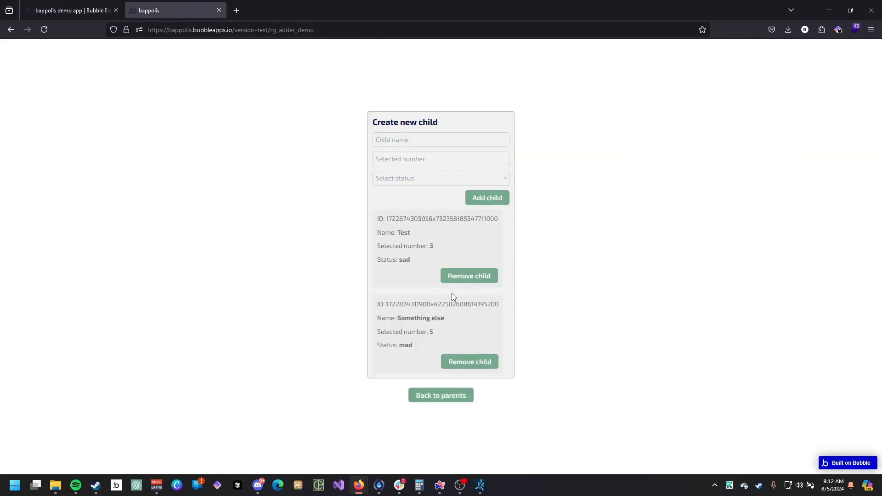
left_click(73, 10)
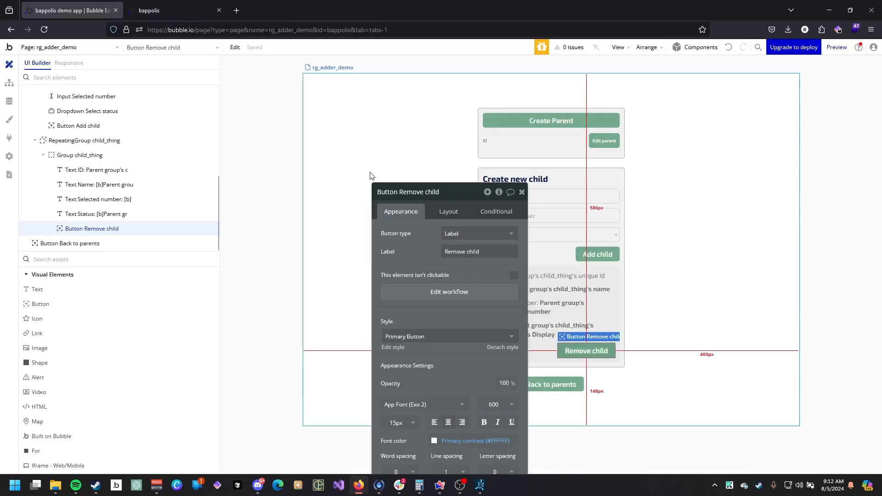
Group the Back to parents button in a row container.
left_click(577, 384)
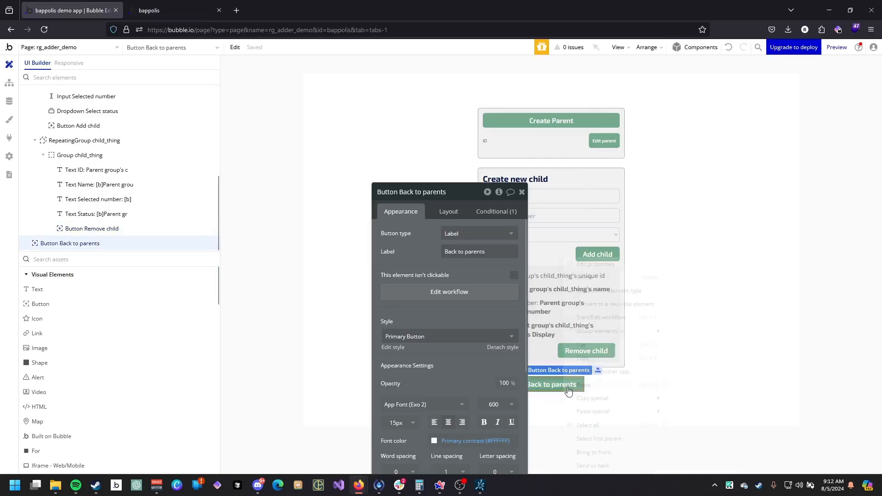
right_click(566, 384)
mouse_move(630, 331)
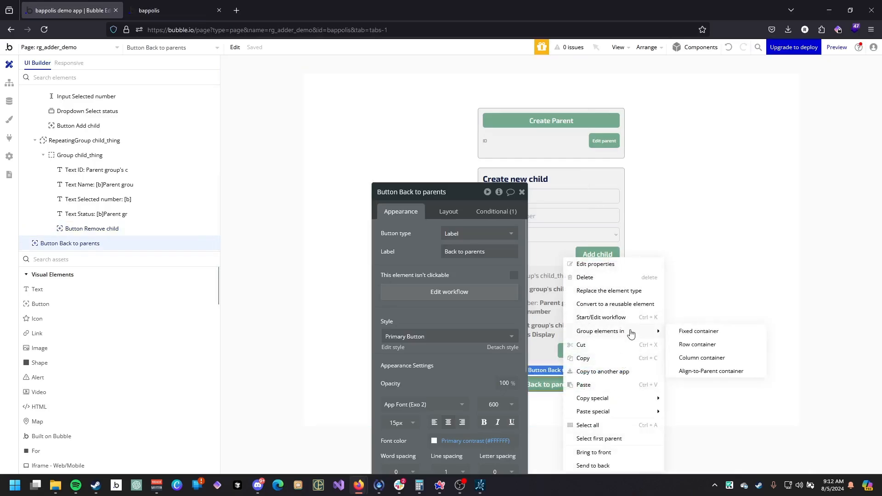
left_click(695, 345)
Add a condition to the new group making it visible when CHILD MAKER is visible.
left_click(496, 211)
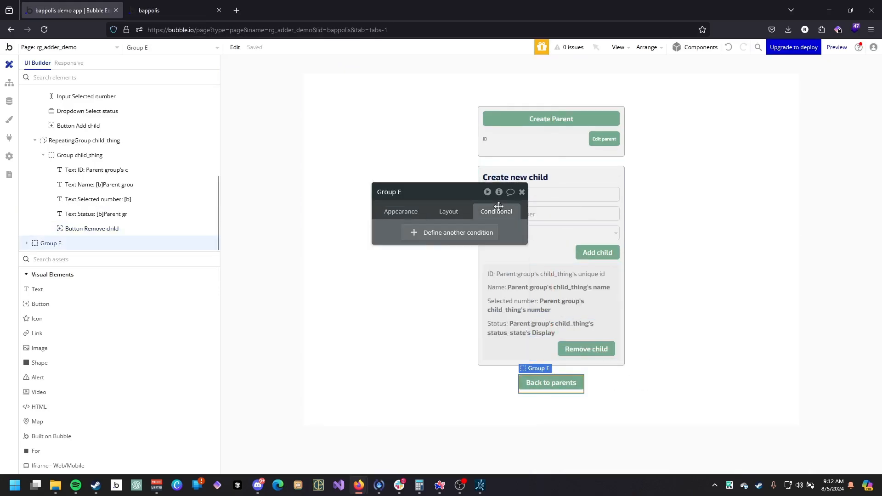
left_click(427, 239)
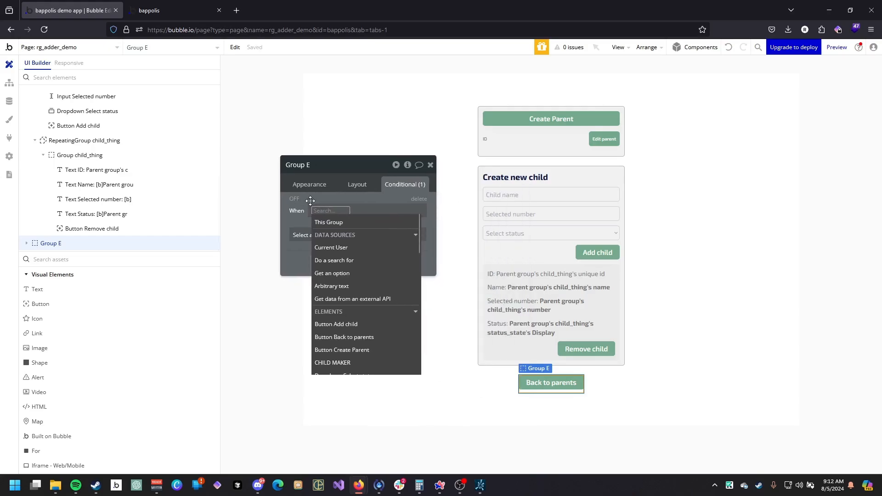
scroll(340, 294, "down", 3)
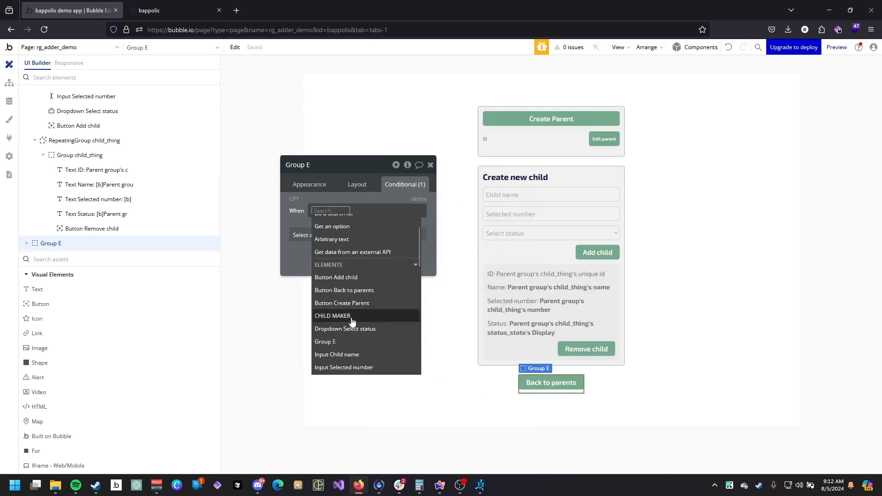
left_click(346, 310)
left_click(365, 325)
left_click(340, 234)
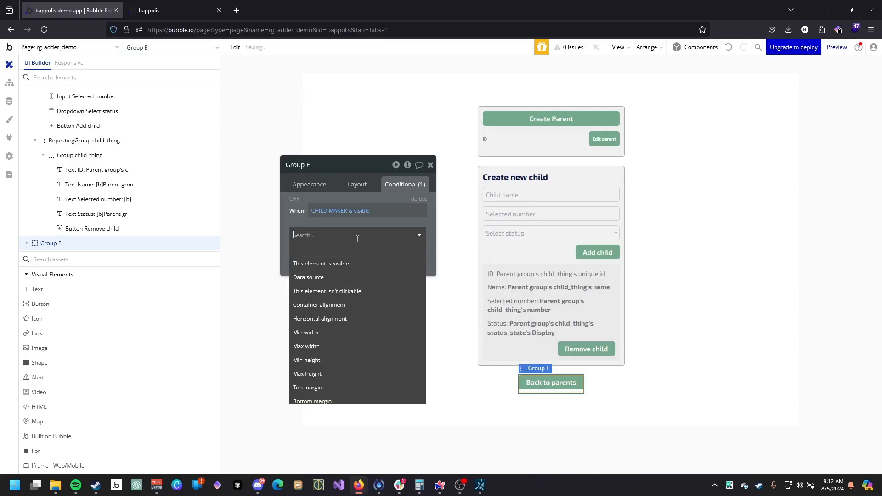
left_click(335, 261)
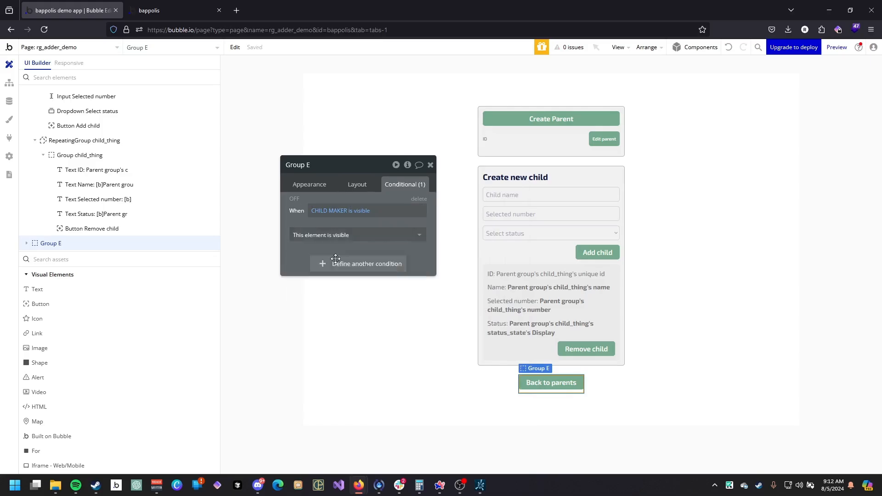
Delete the Back to parents button's visibility condition and make it visible on page load.
left_click(546, 385)
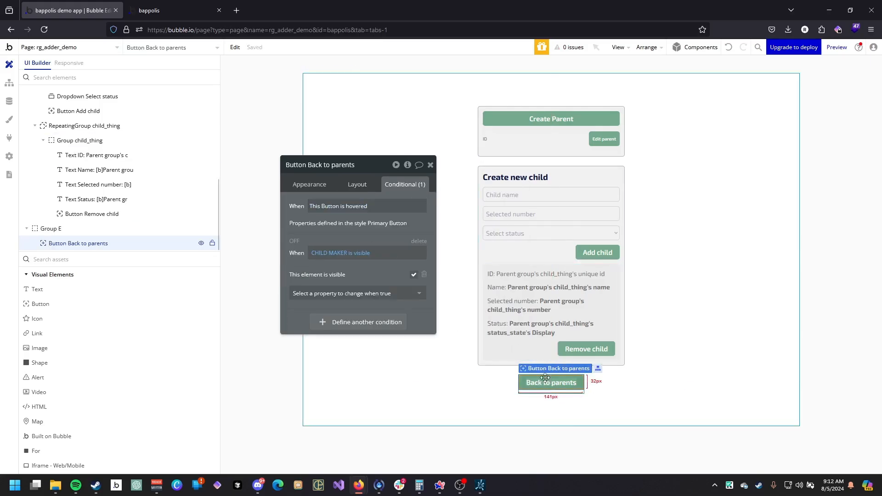
left_click(418, 240)
left_click(365, 185)
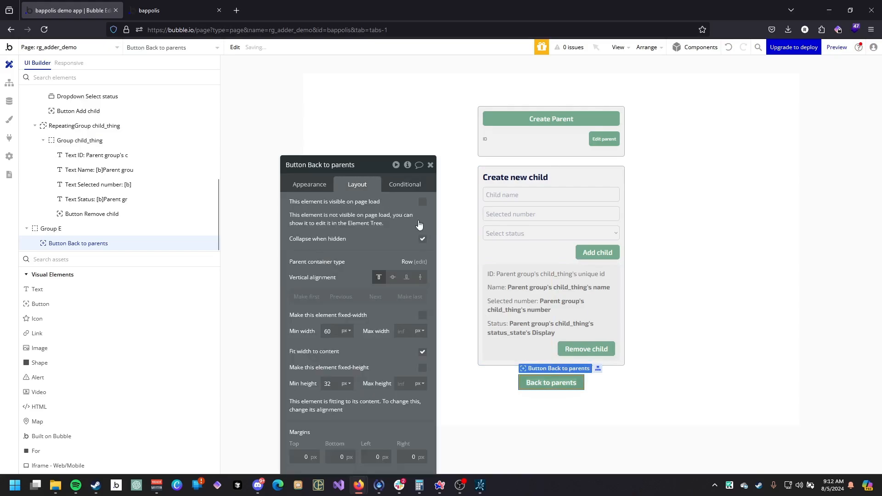
left_click(422, 202)
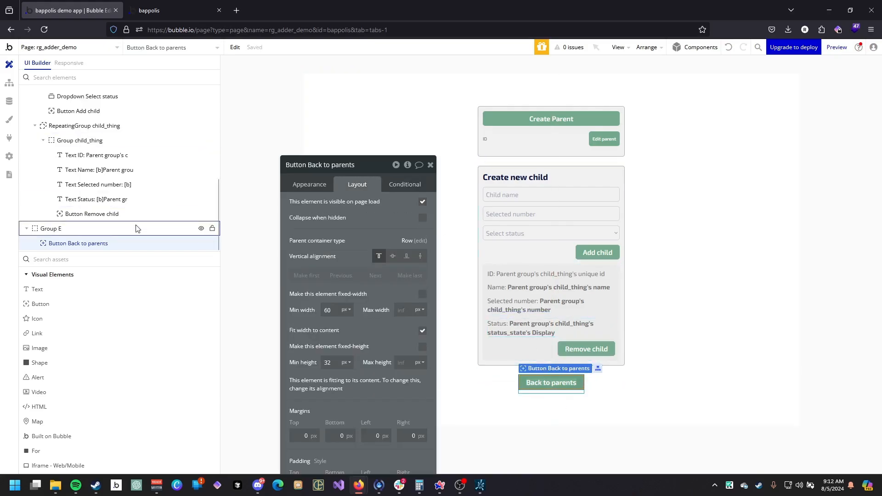
Rename the button's container group as BOTTOM BUTTONS.
left_click(103, 233)
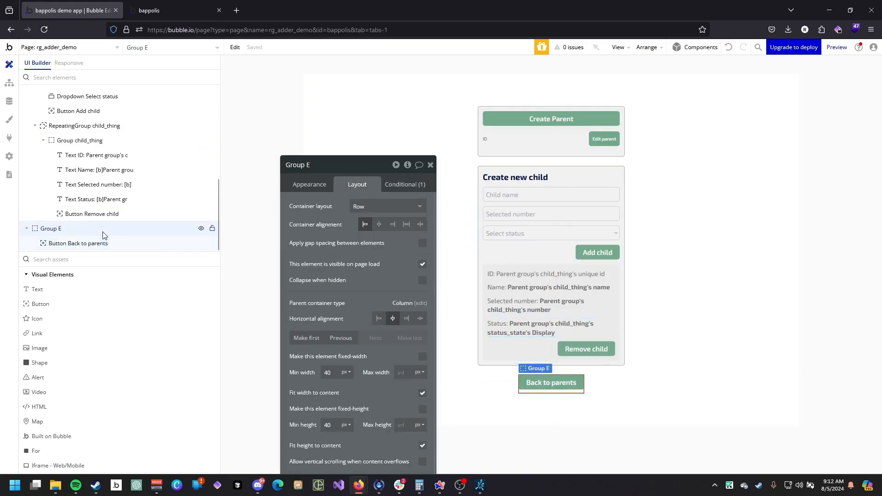
left_click(303, 168)
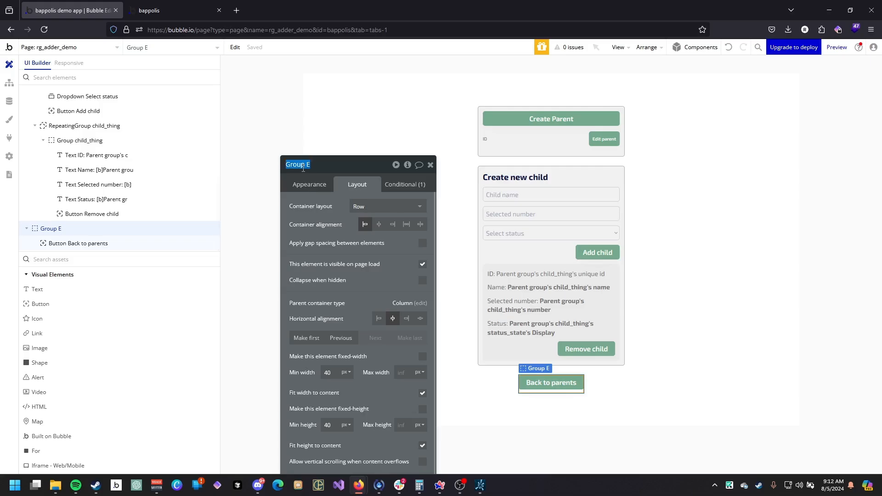
type("BOTTOM BUTTONS")
key("Return")
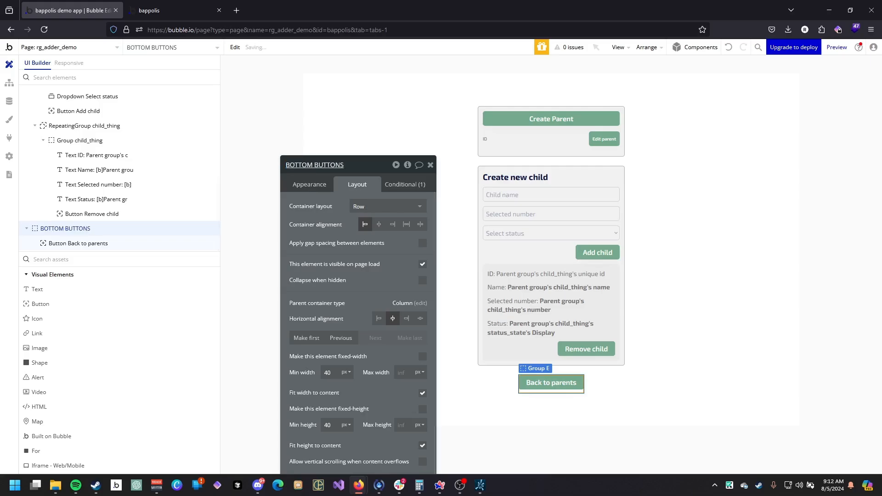
Apply gap spacing with a 10 px column gap to BOTTOM BUTTONS and turn off its fit width to content.
left_click(421, 244)
left_click(418, 272)
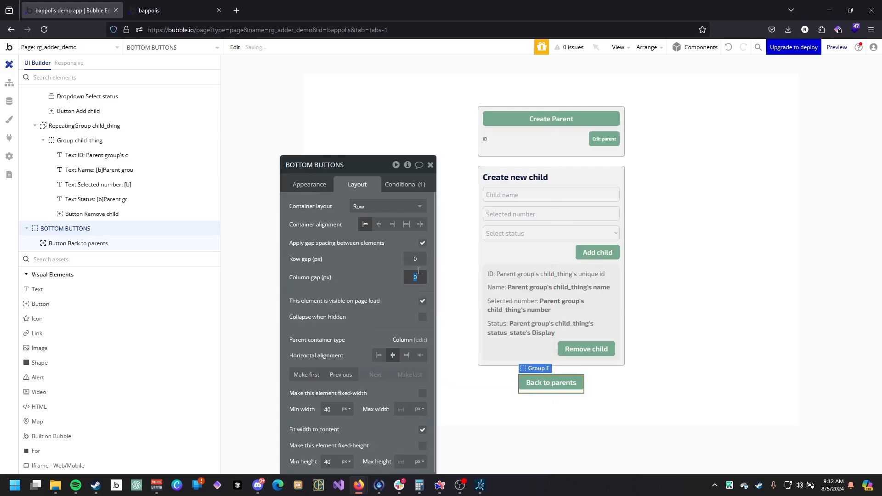
type("10")
scroll(374, 303, "down", 3)
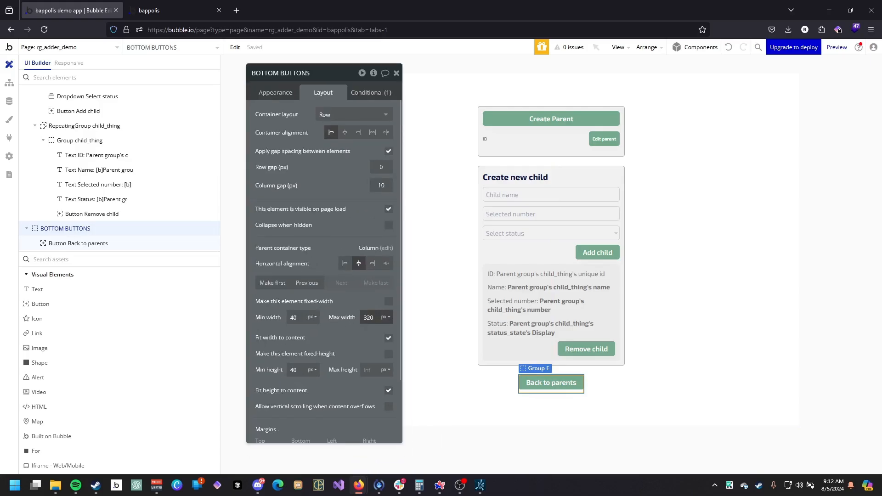
left_click(388, 338)
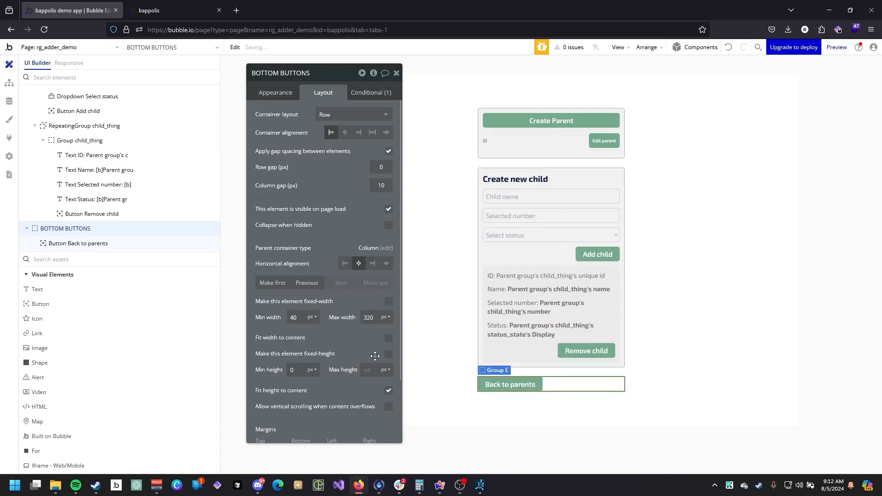
Duplicate the Back to parents button and relabel the copy as Post parent.
left_click(510, 382)
key("ctrl+d")
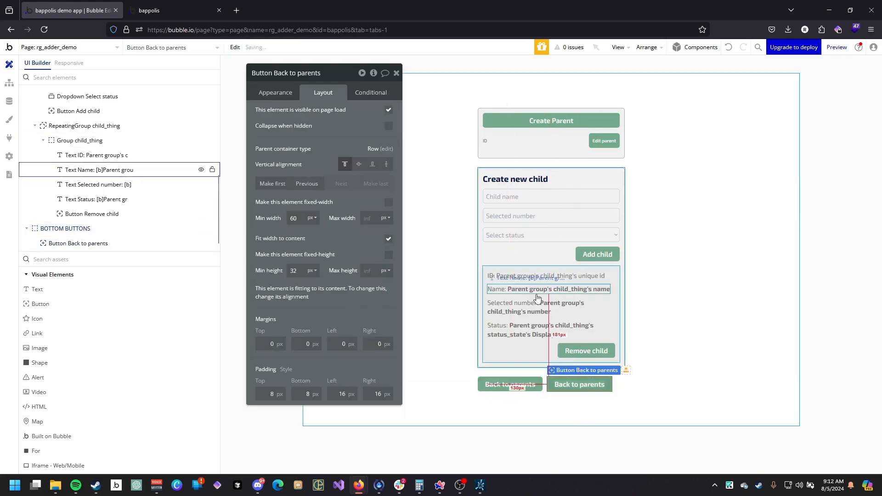
left_click(275, 92)
left_click(340, 132)
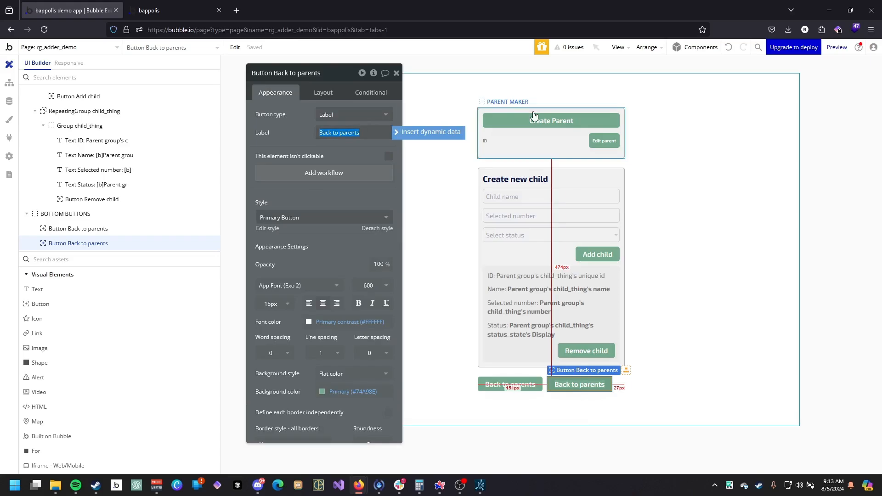
type("P")
key("BackSpace")
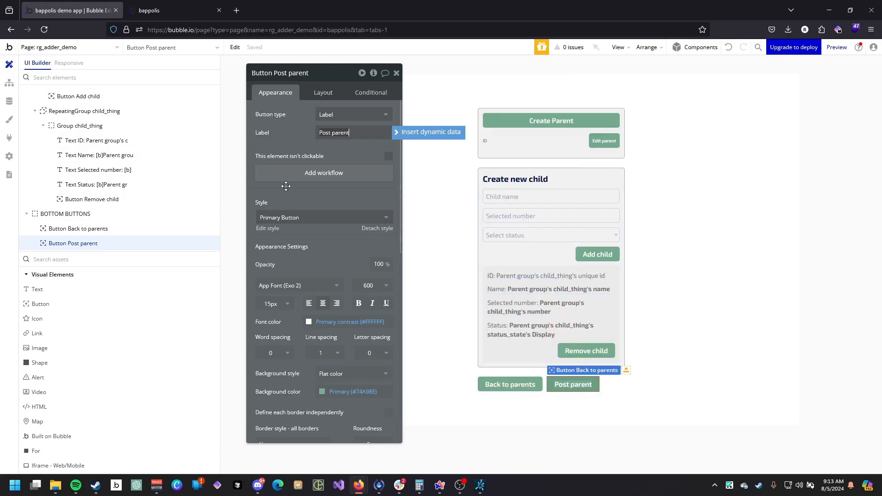
Turn off fit width to content for both the Post parent and Back to parents buttons.
left_click(322, 92)
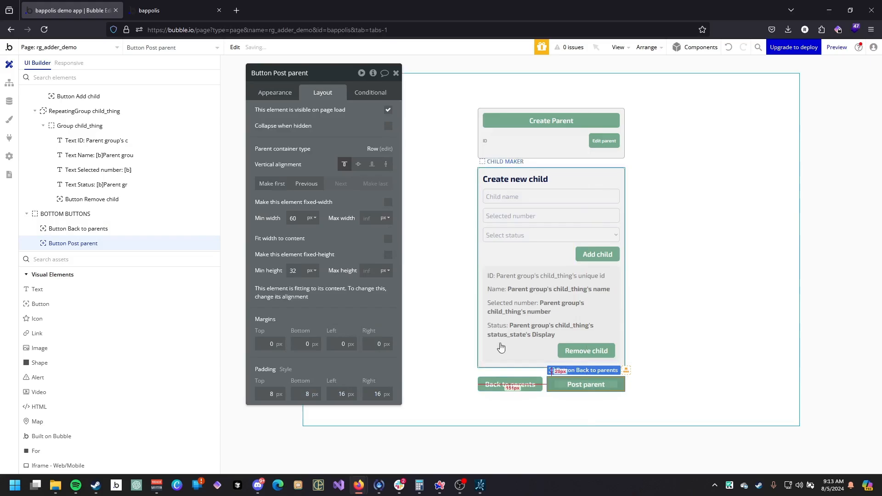
left_click(519, 385)
left_click(387, 235)
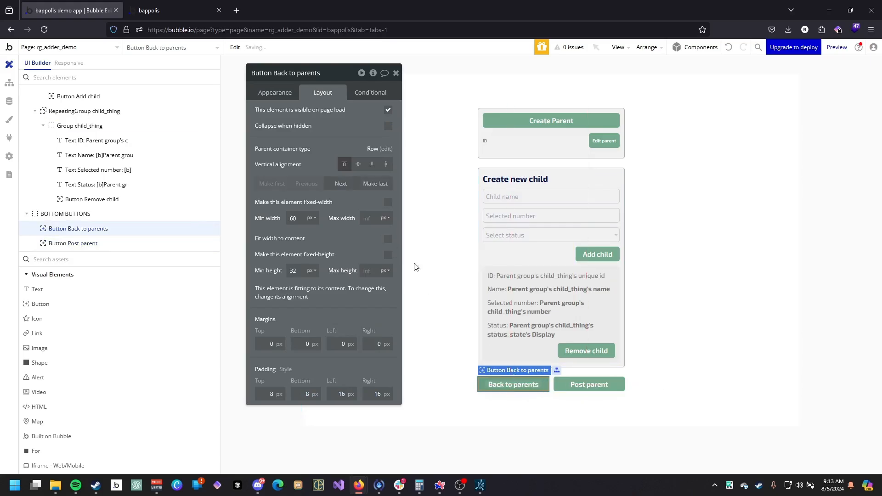
Change the Post parent button's style to Outline Button.
left_click(592, 385)
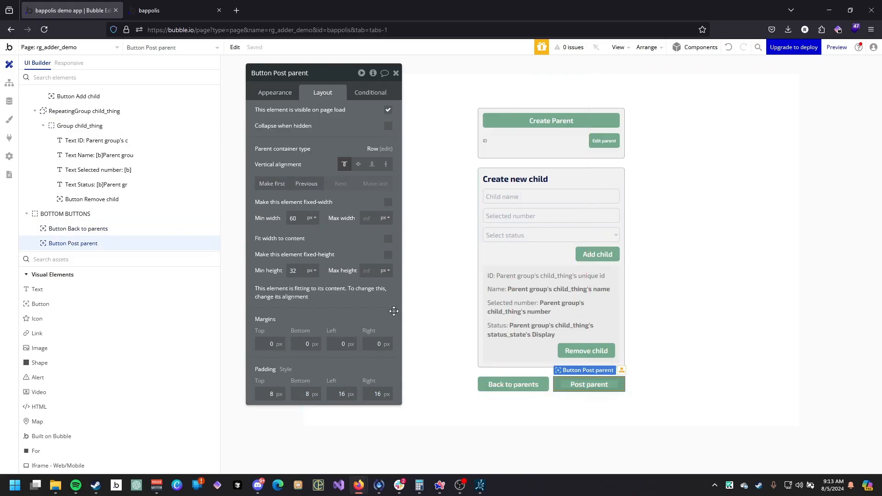
left_click(274, 93)
left_click(341, 221)
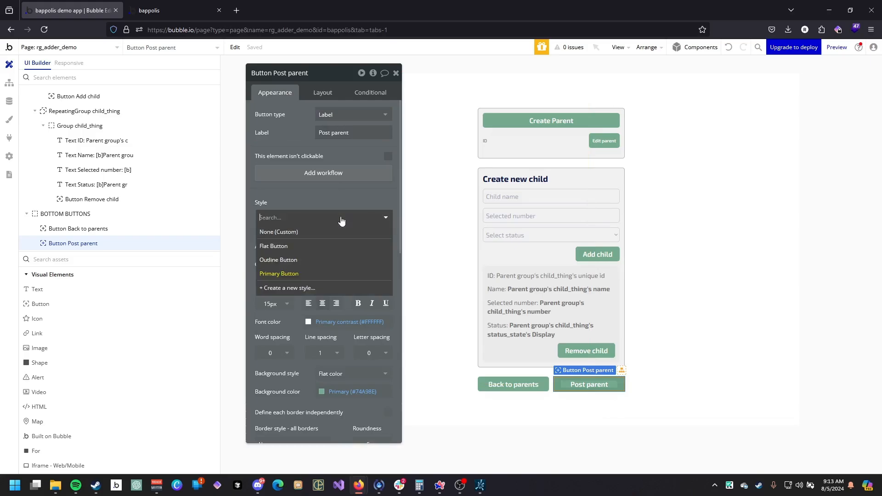
left_click(328, 260)
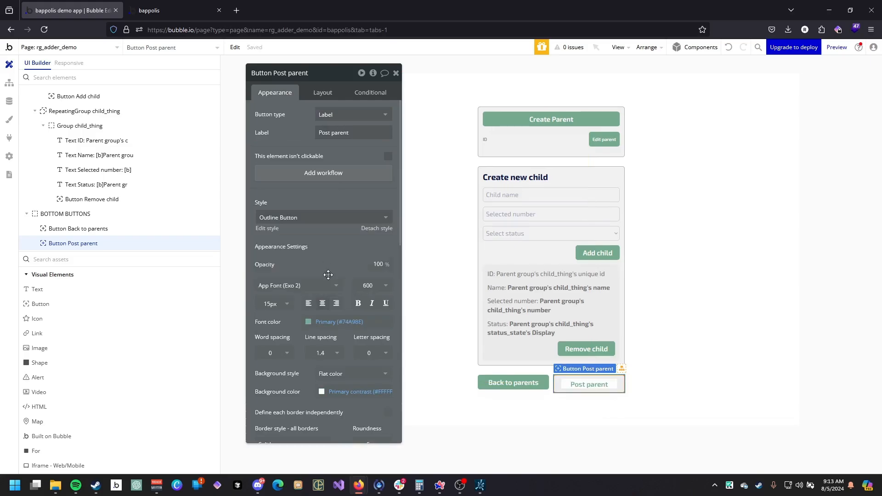
left_click(327, 221)
left_click(324, 233)
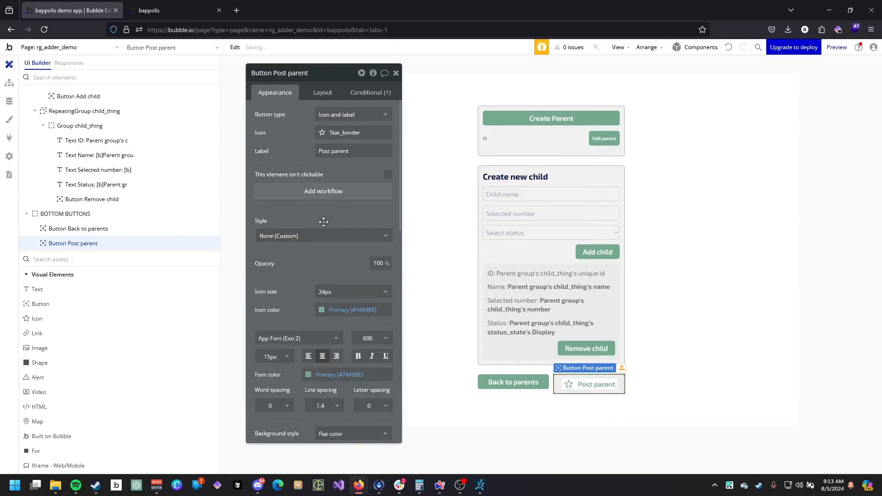
left_click(323, 221)
left_click(316, 275)
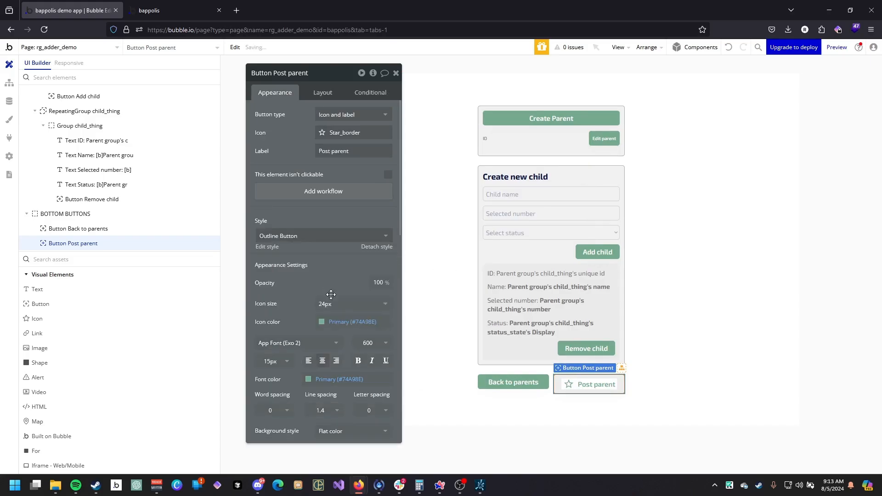
left_click(361, 116)
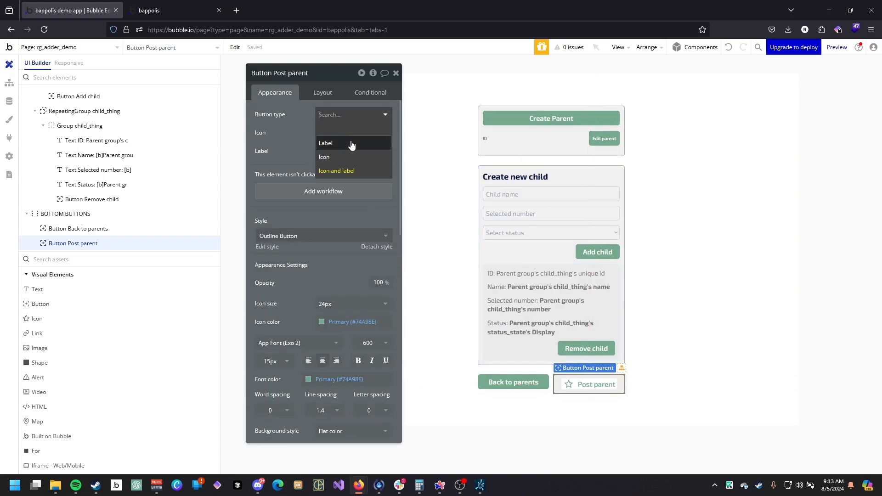
left_click(351, 145)
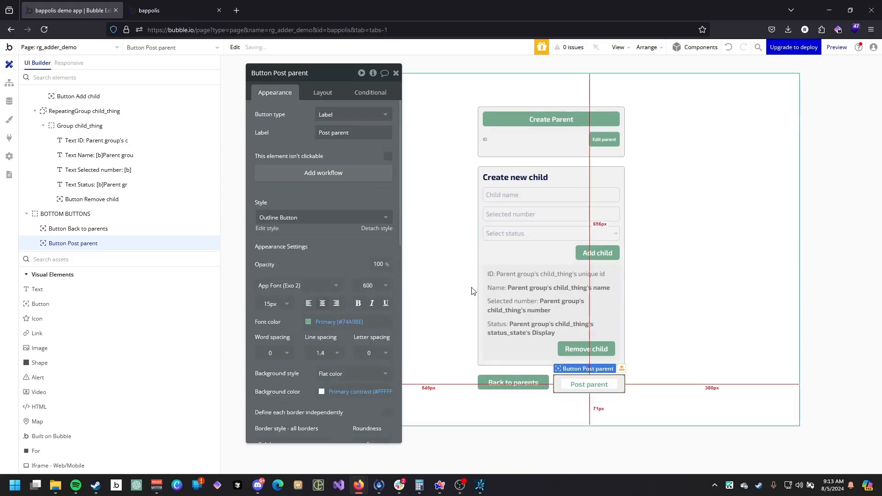
left_click(322, 93)
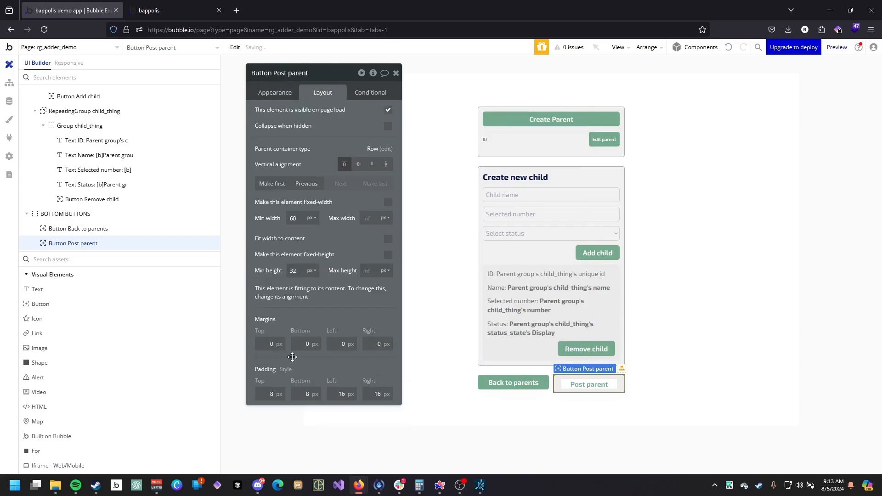
left_click(287, 94)
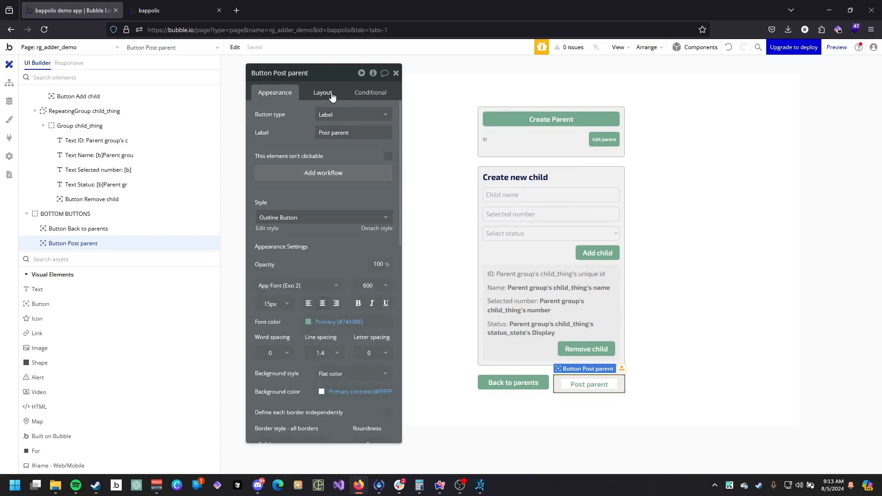
left_click(377, 228)
left_click(323, 93)
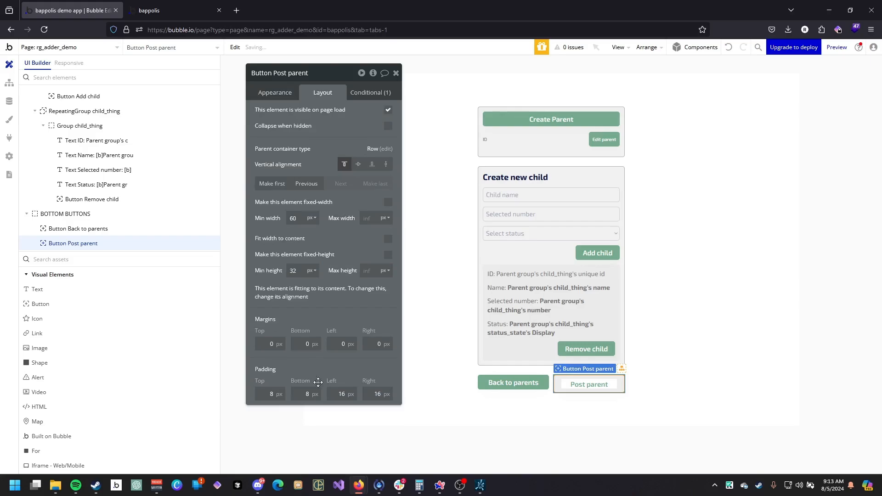
left_click(334, 415)
left_click(273, 95)
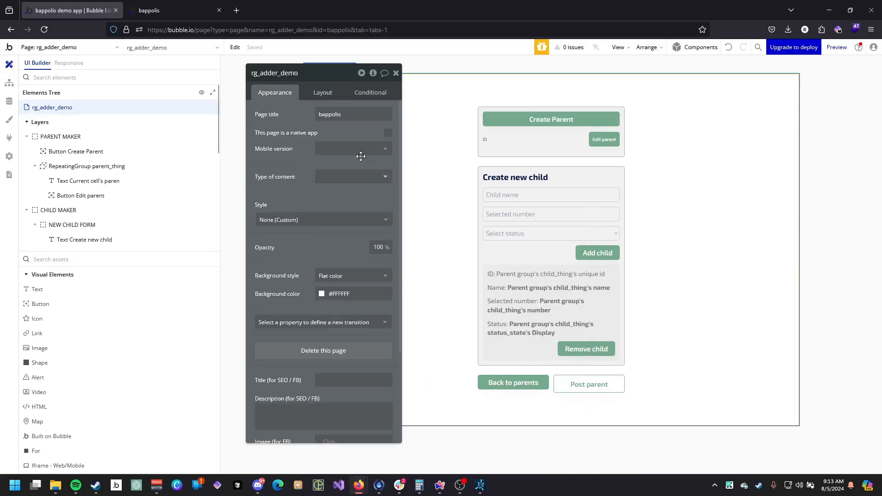
Set all four padding values of the Post parent button to 0.
left_click(571, 384)
left_click(322, 92)
double_click(341, 394)
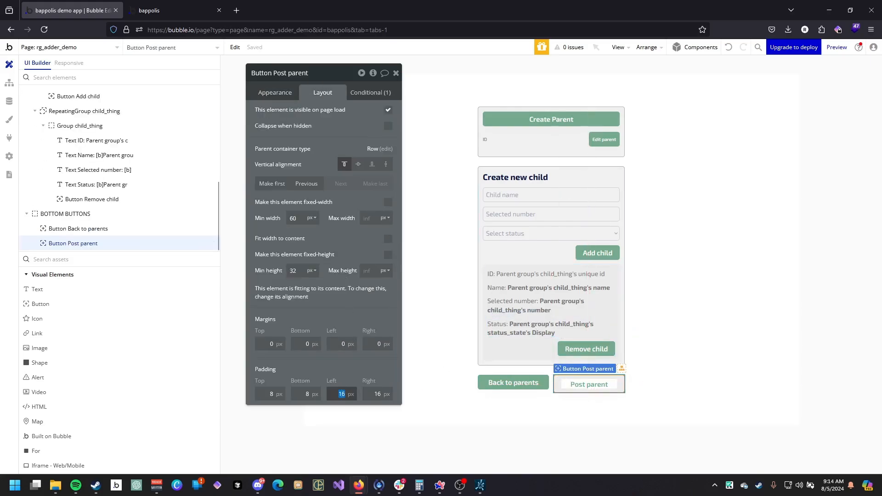
key("BackSpace")
double_click(377, 392)
key("BackSpace")
double_click(306, 392)
key("BackSpace")
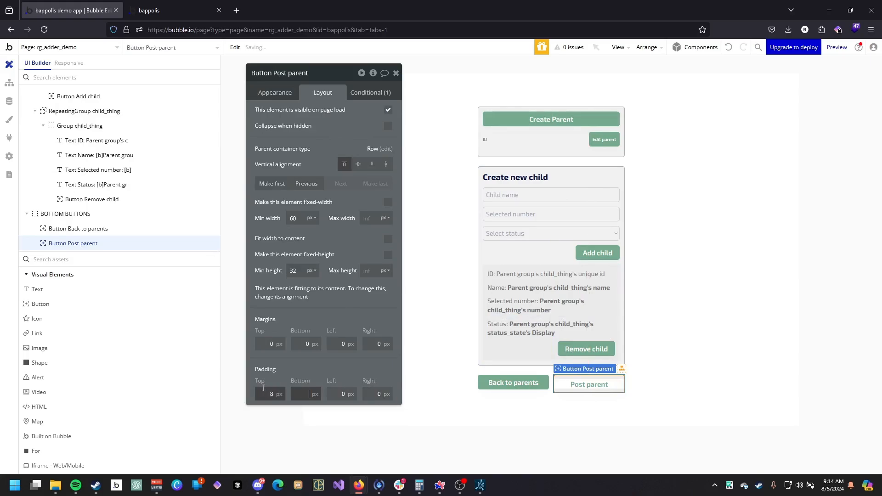
double_click(263, 390)
key("BackSpace")
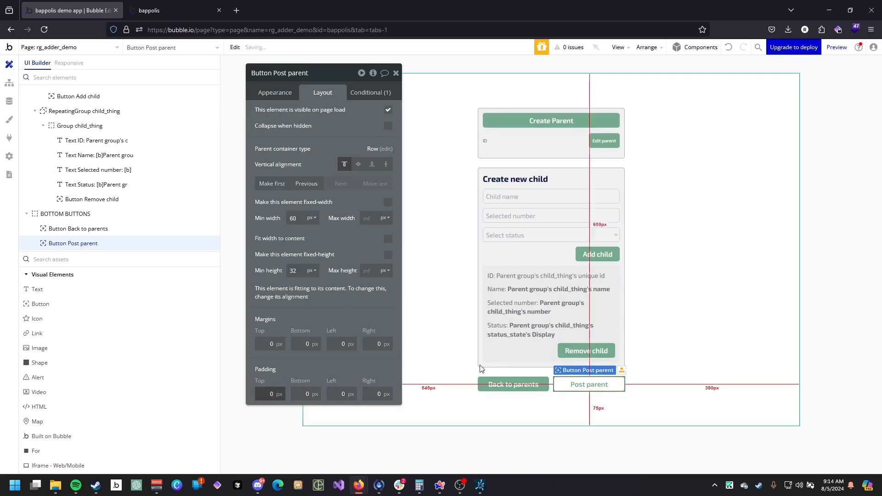
Change the Back to parents button's type to Label only.
left_click(513, 384)
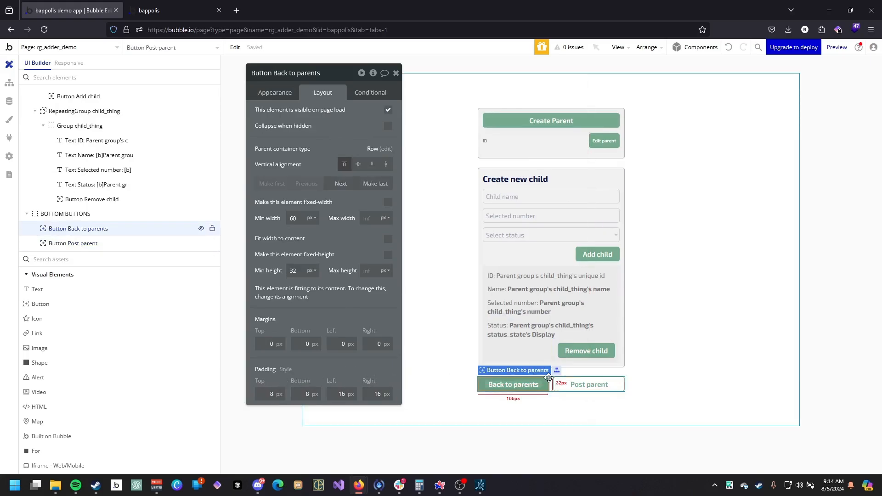
left_click(276, 92)
left_click(386, 231)
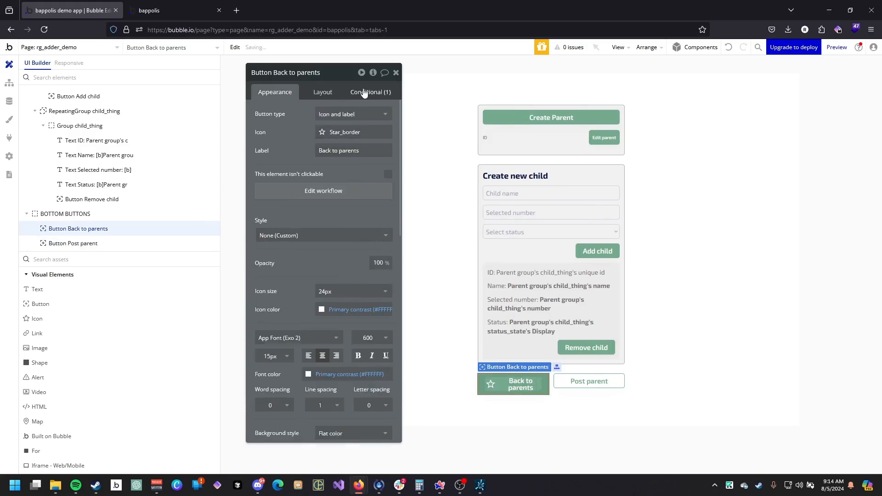
left_click(354, 114)
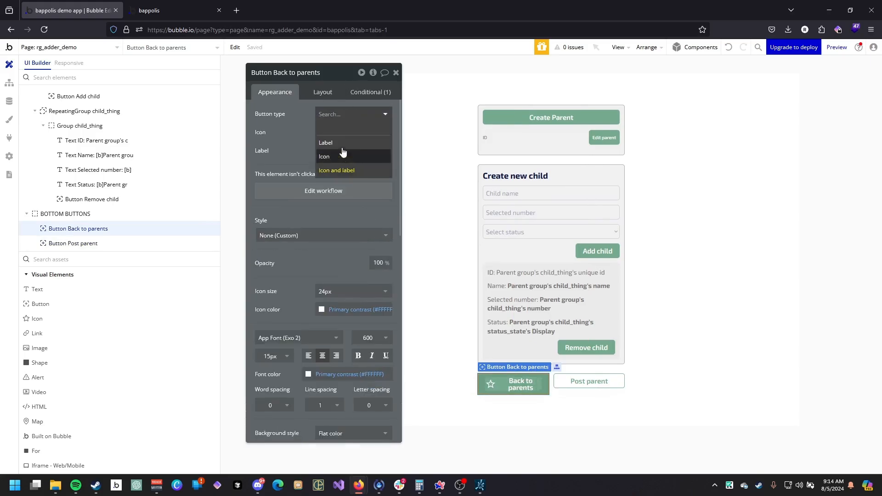
left_click(331, 125)
Set all four padding values of the Back to parents button to 0.
left_click(325, 91)
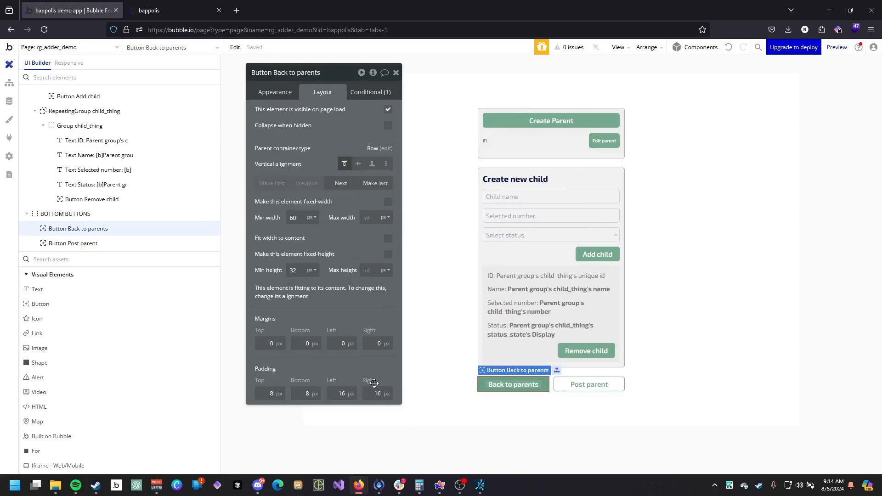
left_click(332, 393)
double_click(332, 394)
type("0")
double_click(304, 393)
type("0")
double_click(270, 393)
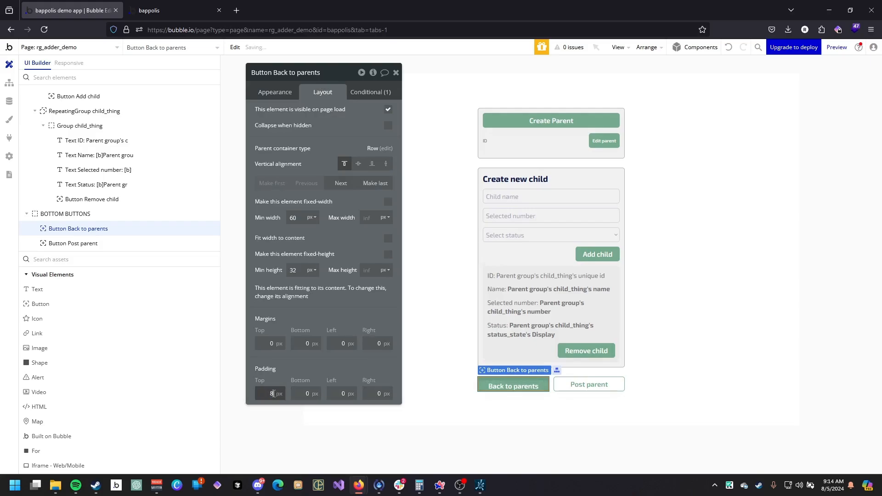
type("0")
left_click(355, 367)
Move the Post parent button before the Back to parents button in the BOTTOM BUTTONS row.
left_click(595, 365)
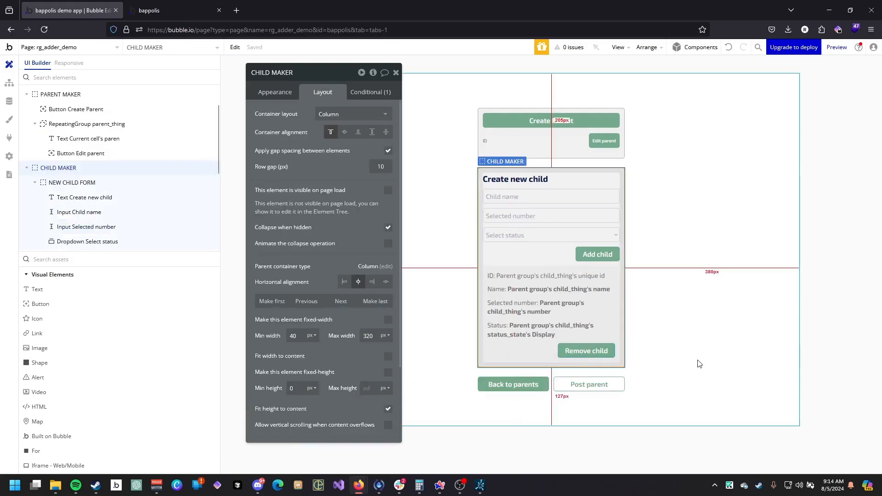
left_click(623, 388)
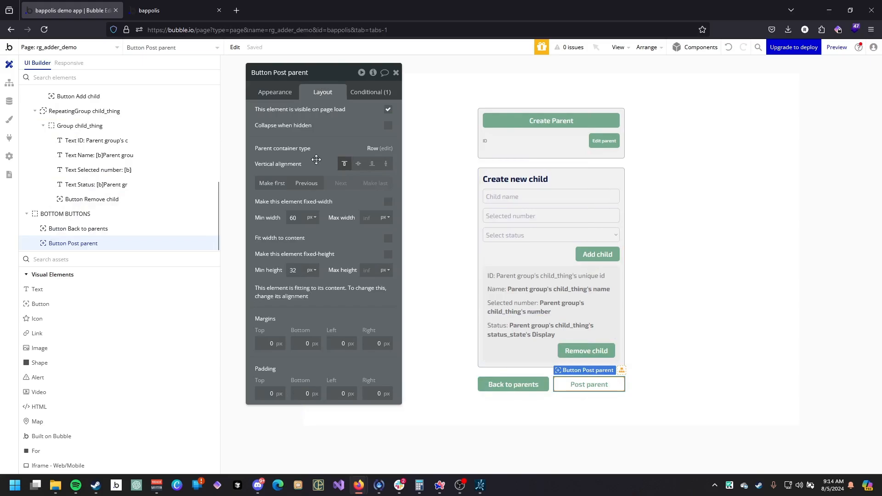
left_click(312, 183)
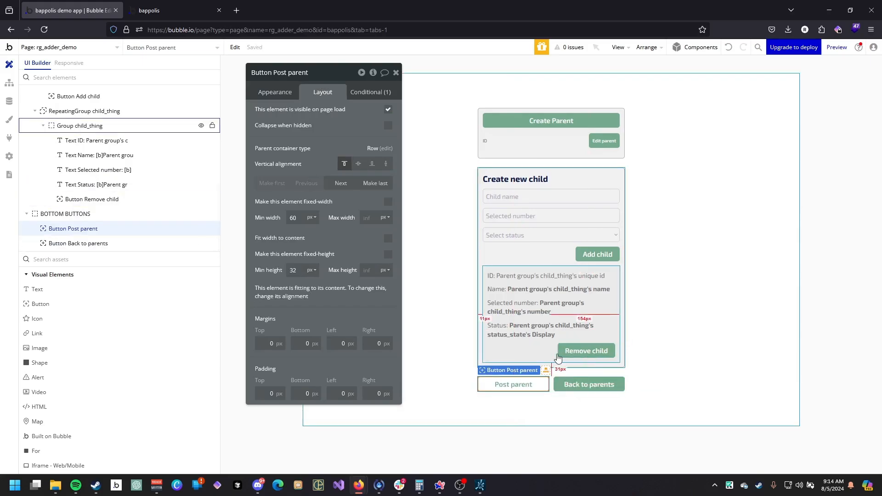
Create a click workflow for the Post parent button with a MSG: Browser action.
left_click(586, 381)
left_click(512, 384)
left_click(275, 92)
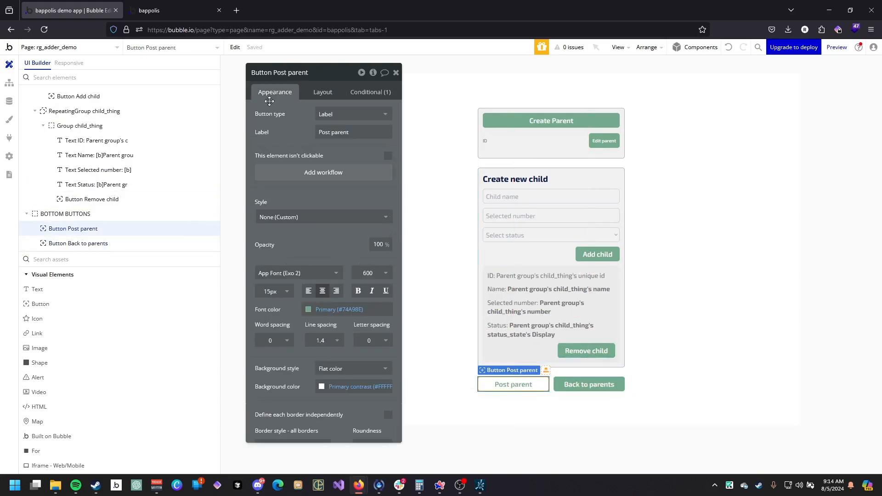
left_click(331, 173)
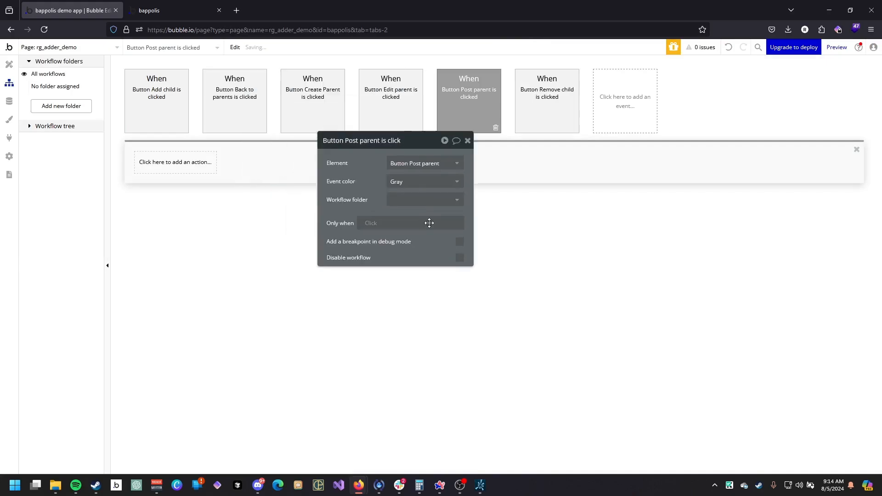
left_click(179, 179)
mouse_move(178, 232)
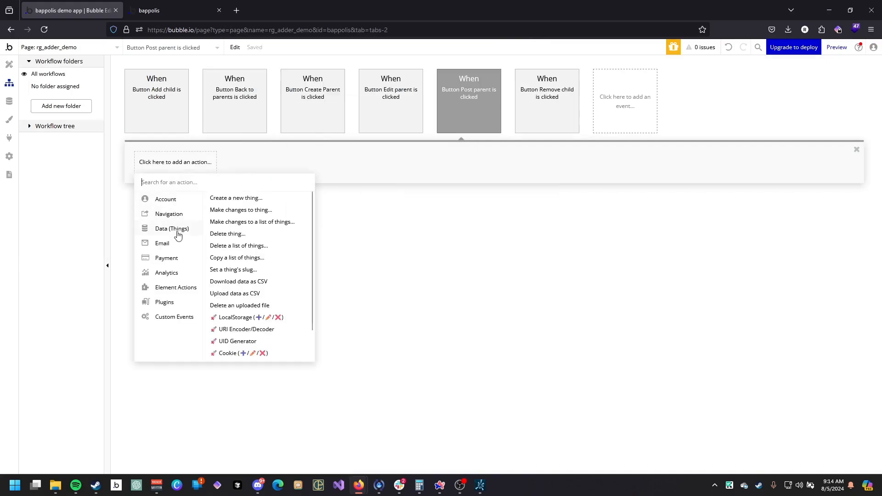
mouse_move(227, 224)
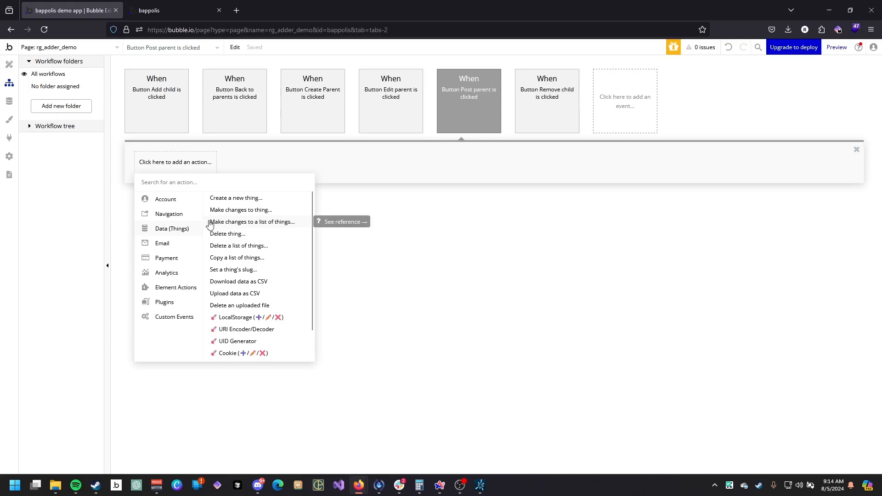
mouse_move(181, 290)
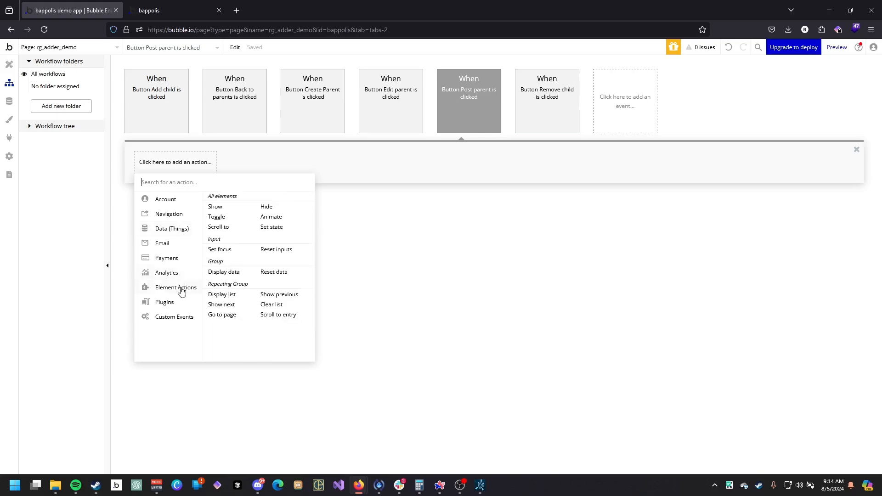
mouse_move(184, 307)
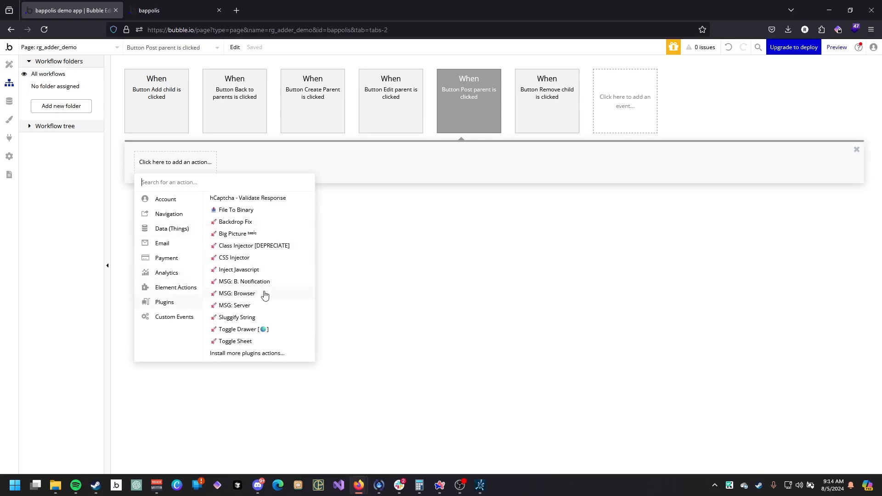
left_click(236, 293)
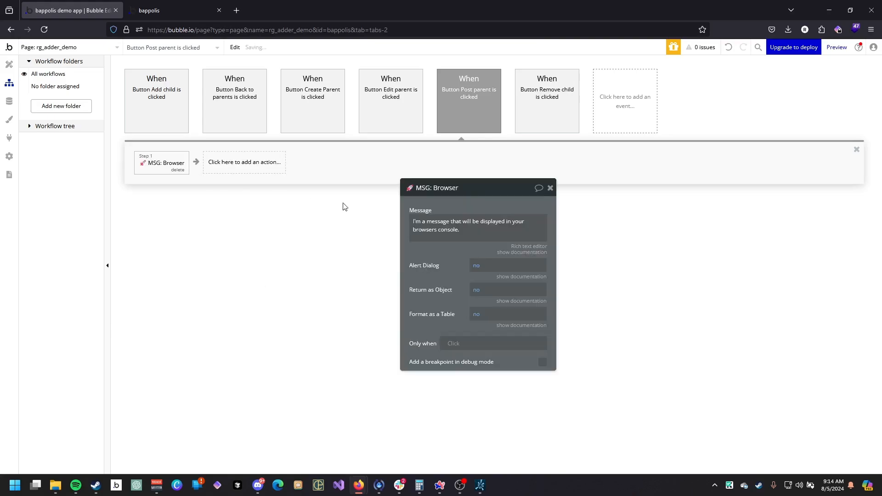
Clear the default message of the MSG: Browser action.
left_click(478, 225)
left_click(583, 221)
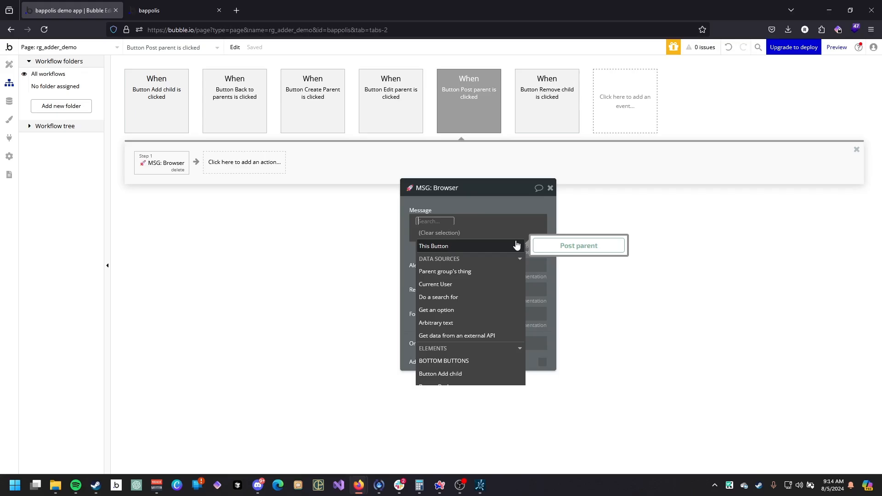
left_click(465, 199)
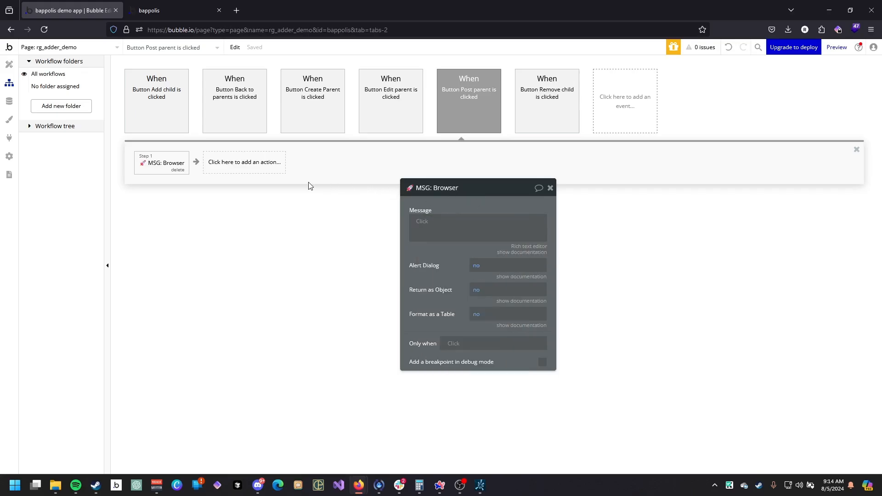
Refresh the preview and test opening a parent and the Post parent and Back to parents buttons.
left_click(8, 64)
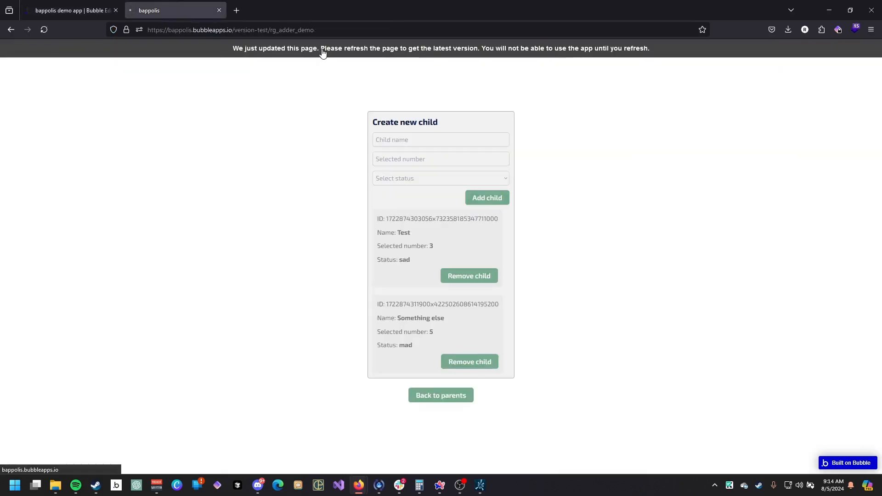
left_click(320, 50)
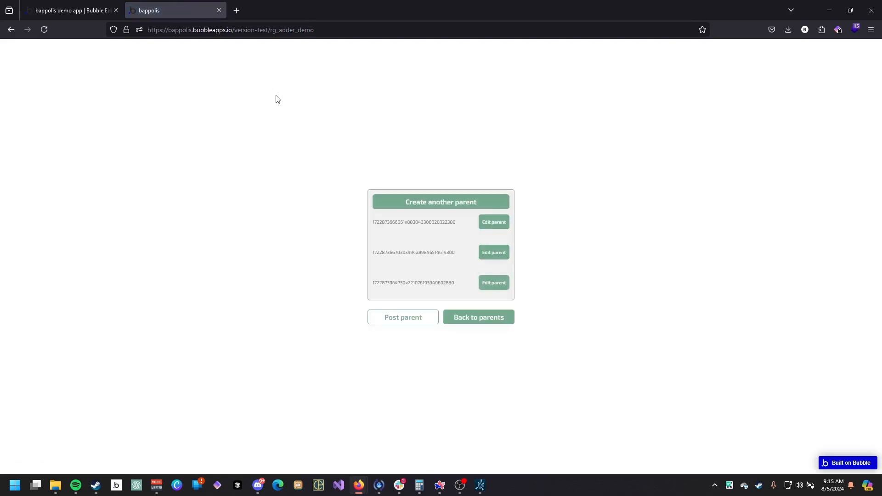
left_click(500, 283)
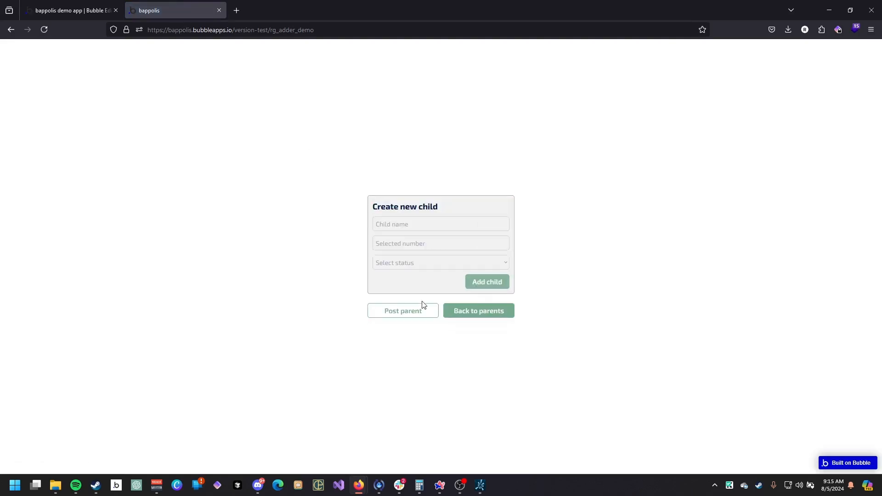
left_click(397, 310)
left_click(489, 251)
left_click(488, 229)
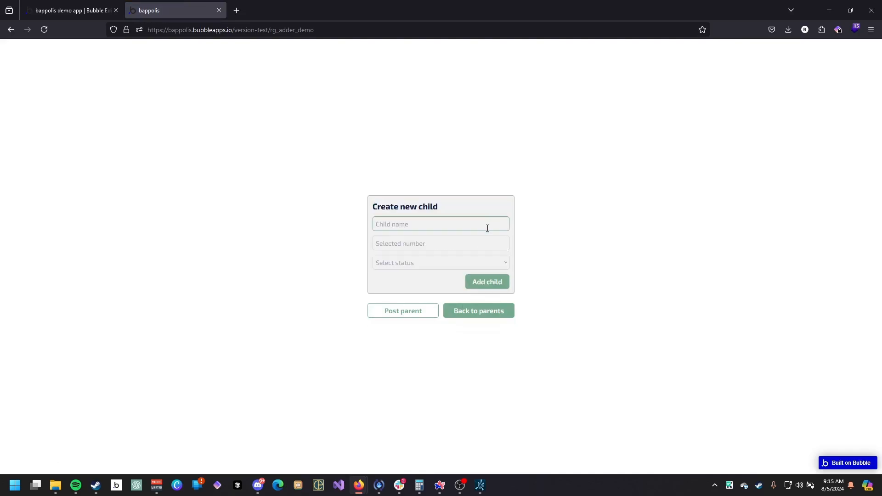
key("alt+Left")
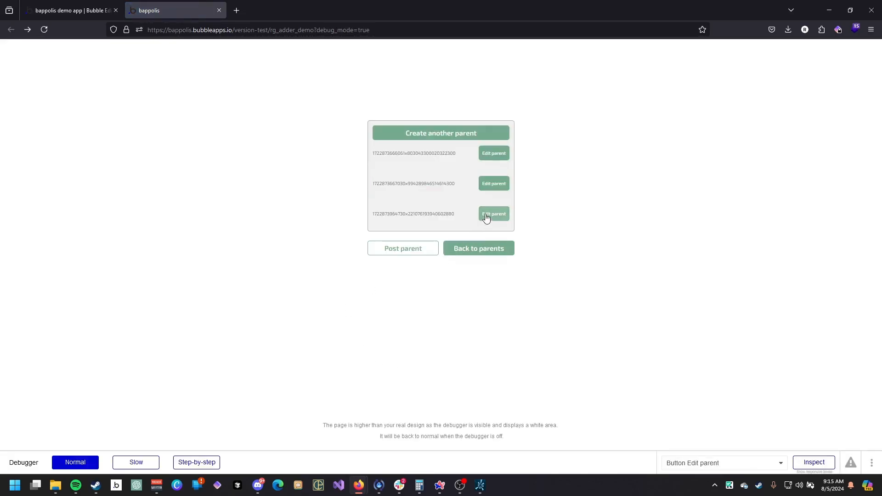
key("alt+Right")
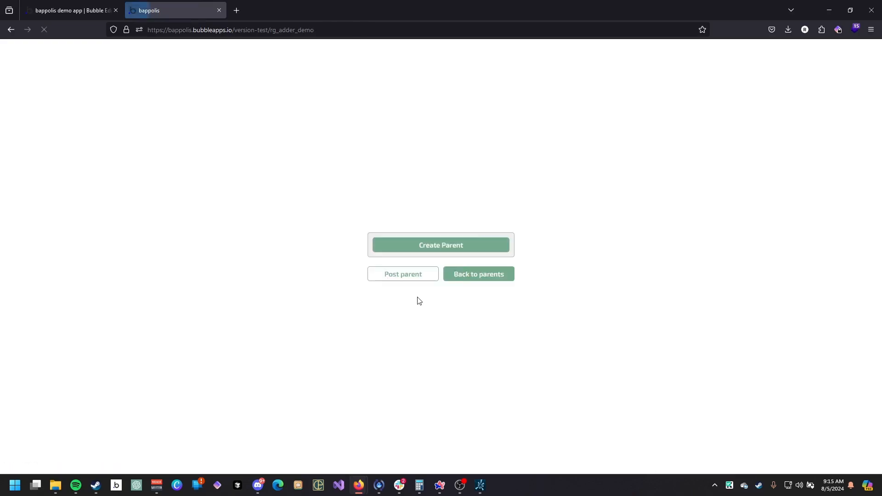
left_click(499, 221)
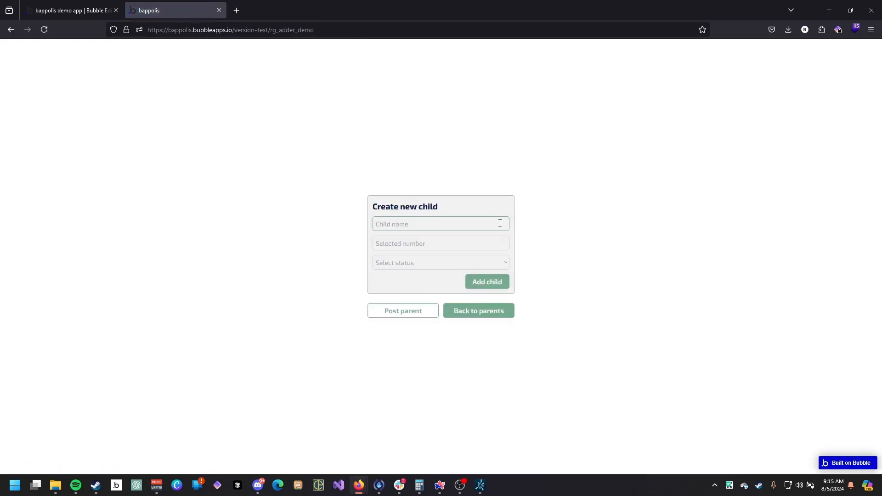
left_click(454, 310)
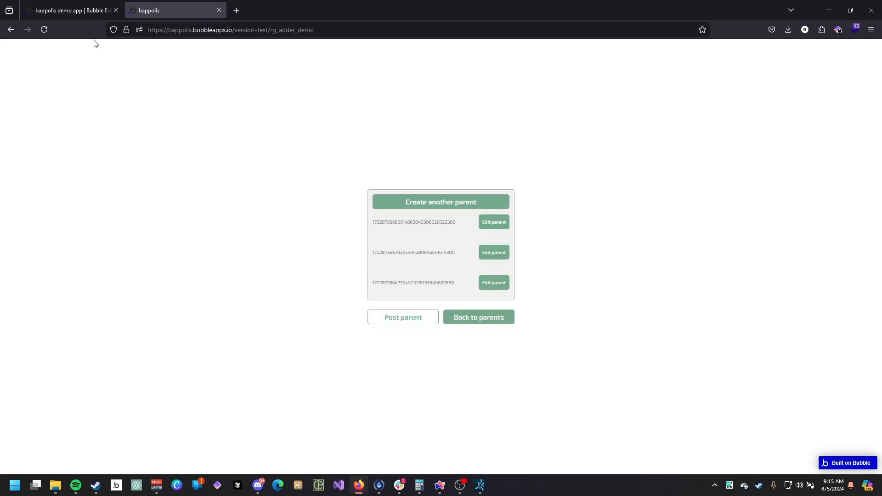
Set the BOTTOM BUTTONS group to collapse when hidden and not be visible on page load.
left_click(94, 11)
left_click(550, 394)
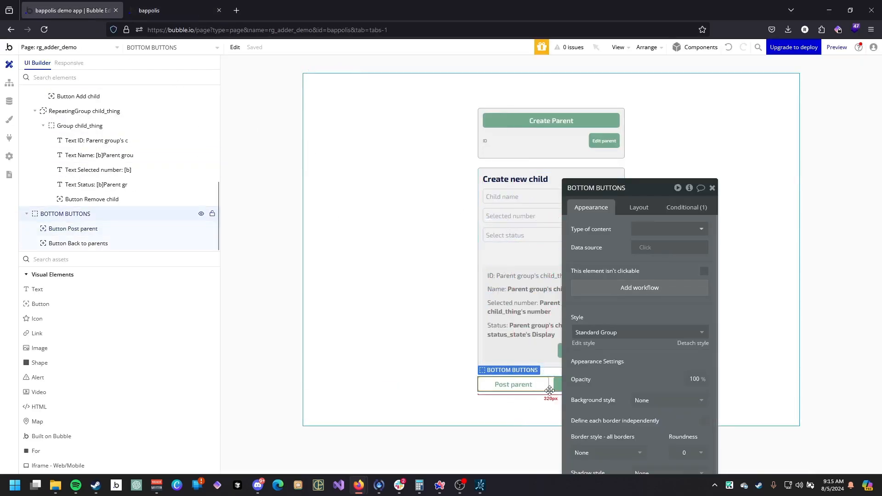
left_click(685, 207)
left_click(639, 208)
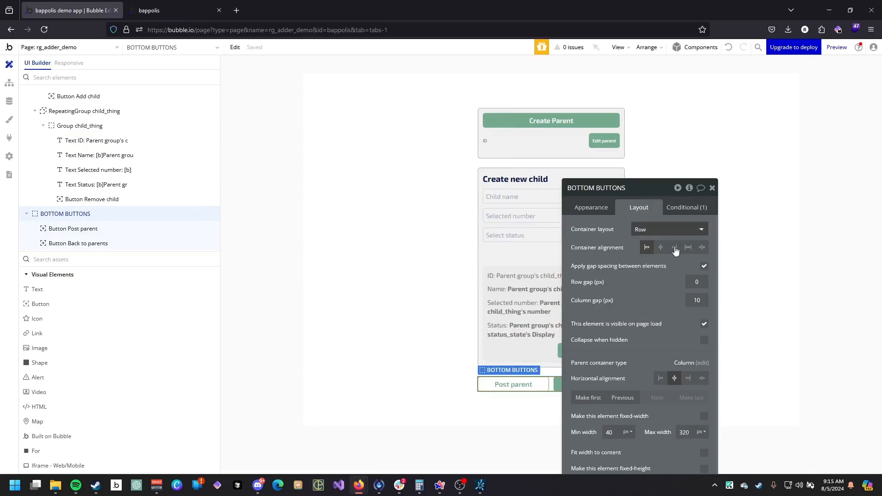
left_click(703, 340)
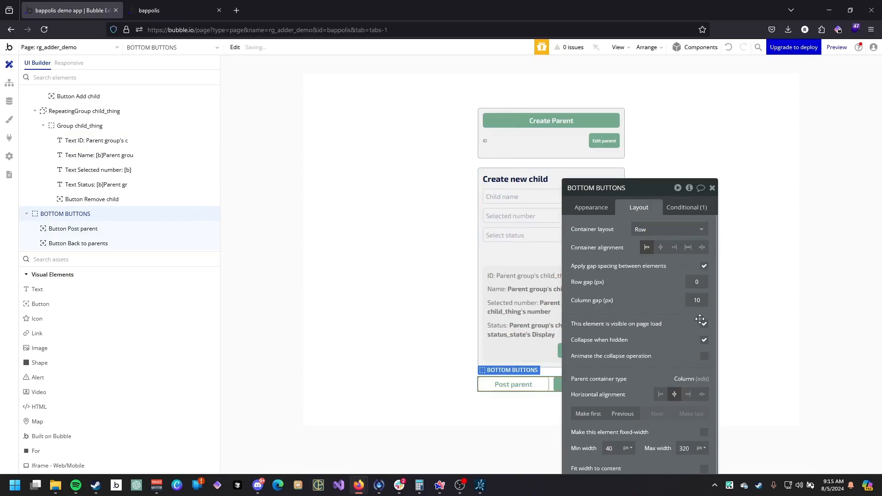
Refresh the preview and test the Edit parent and Back to parents buttons again.
left_click(177, 6)
left_click(325, 48)
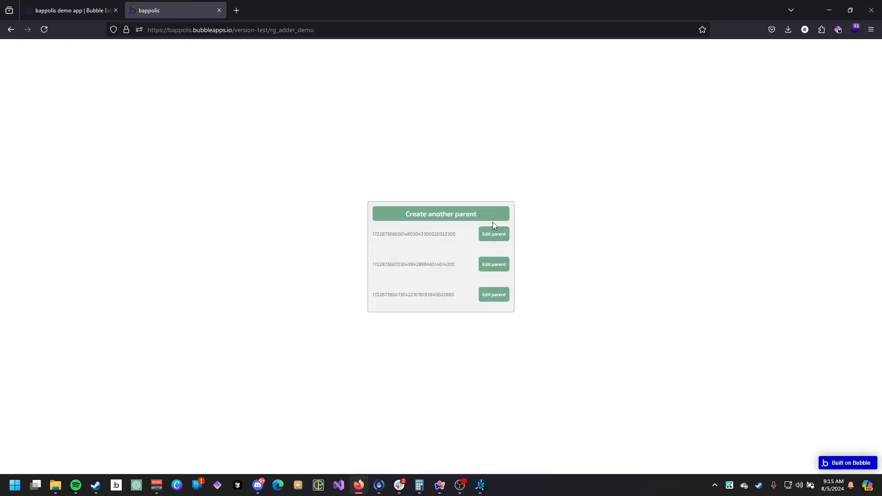
left_click(496, 234)
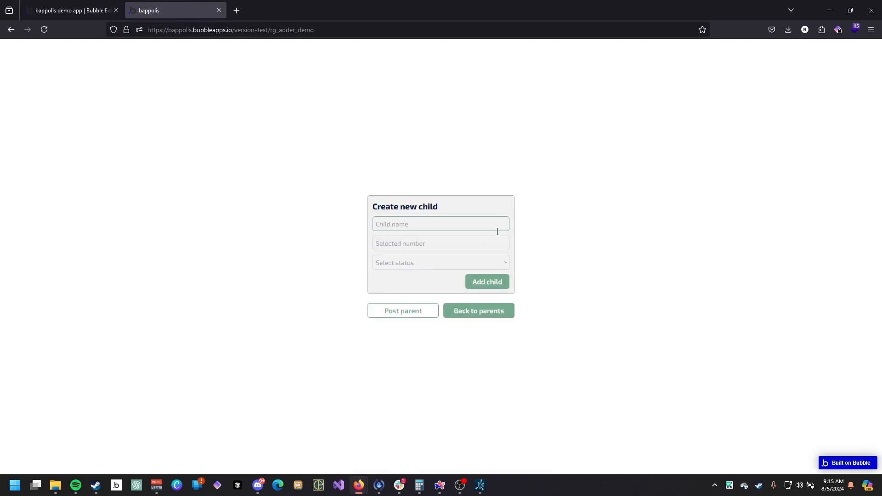
left_click(473, 312)
left_click(485, 264)
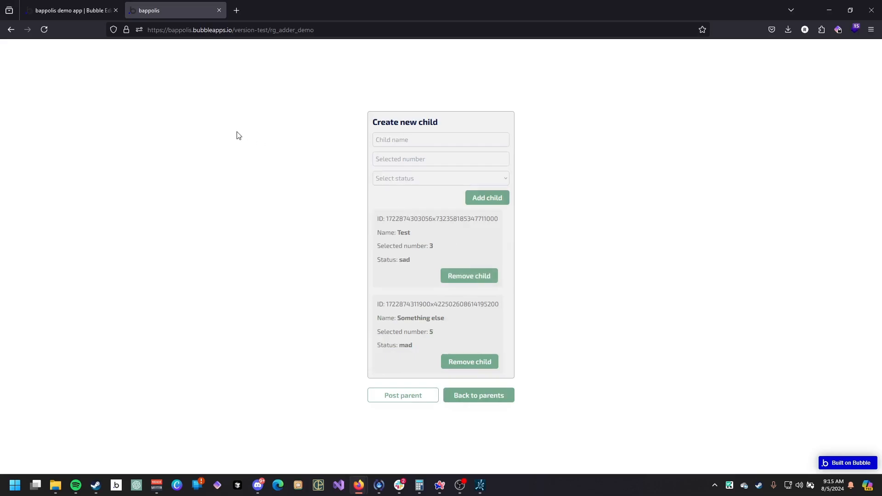
Inspect the CHILD MAKER and child_thing group settings against the preview.
left_click(92, 11)
left_click_drag(603, 246, 268, 124)
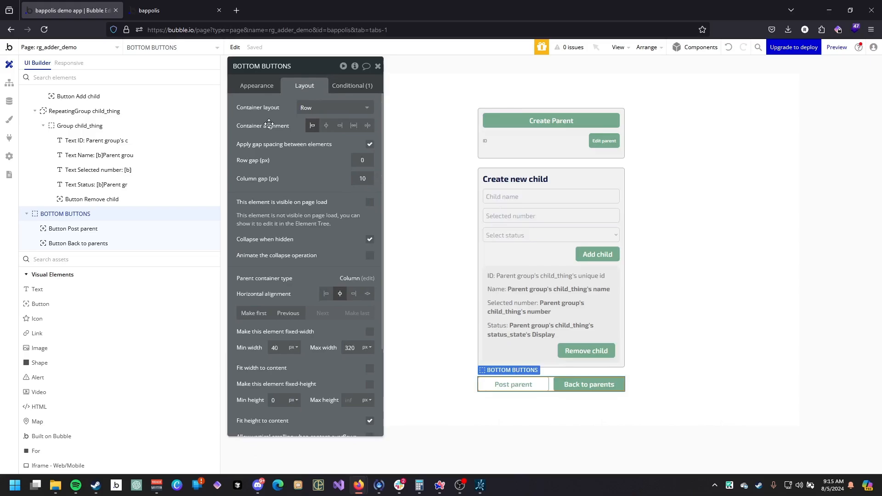
left_click(540, 265)
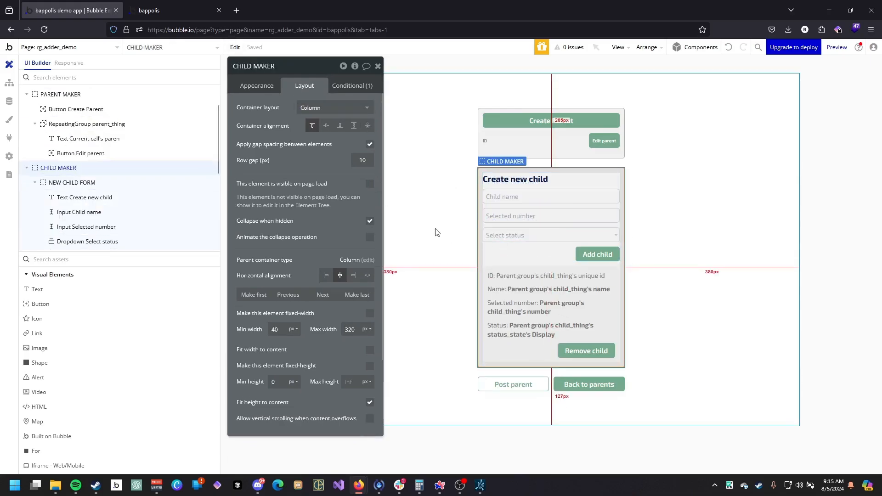
left_click(545, 274)
left_click(180, 9)
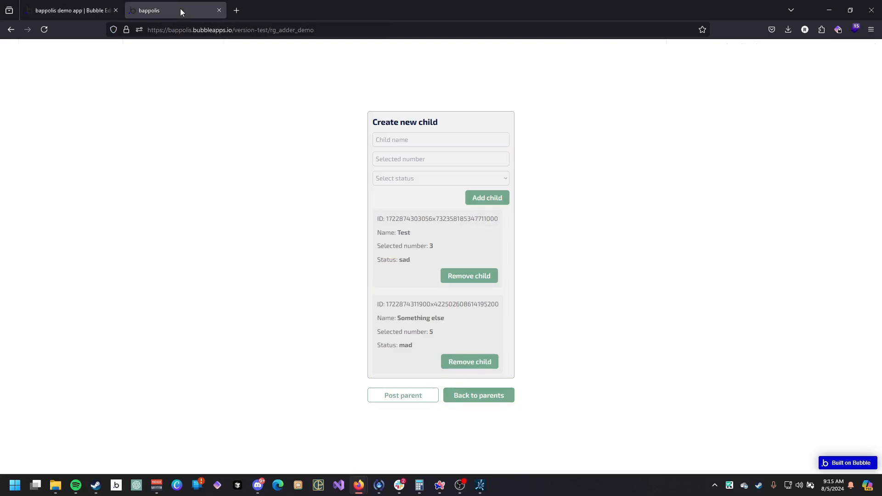
left_click(88, 4)
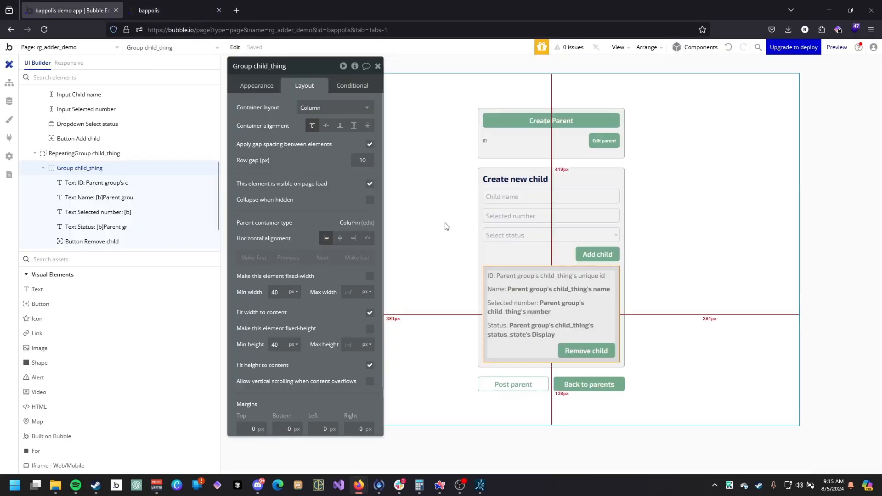
Turn off Fit width to content for the child_thing group and reload the preview page to check the layout.
left_click(369, 313)
left_click(143, 3)
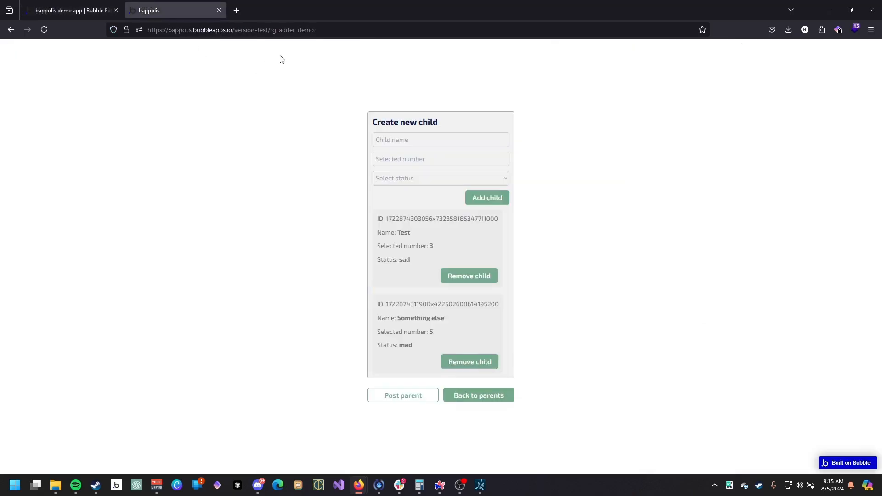
triple_click(289, 49)
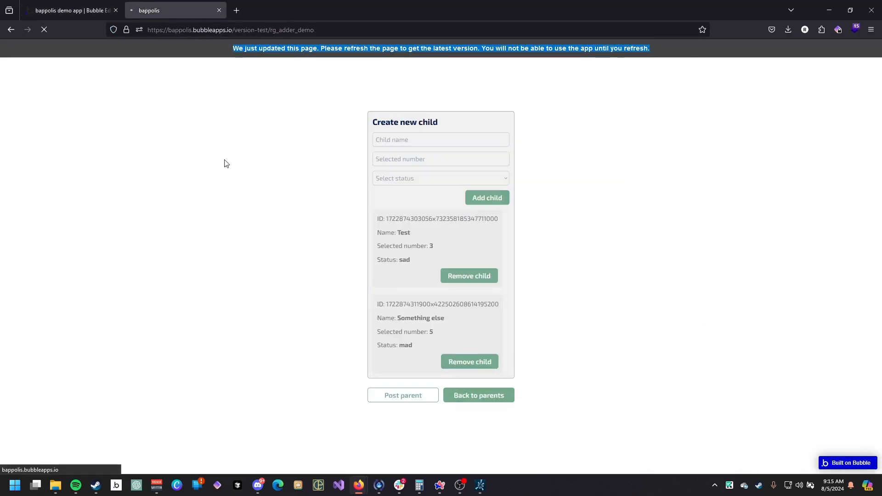
left_click(484, 231)
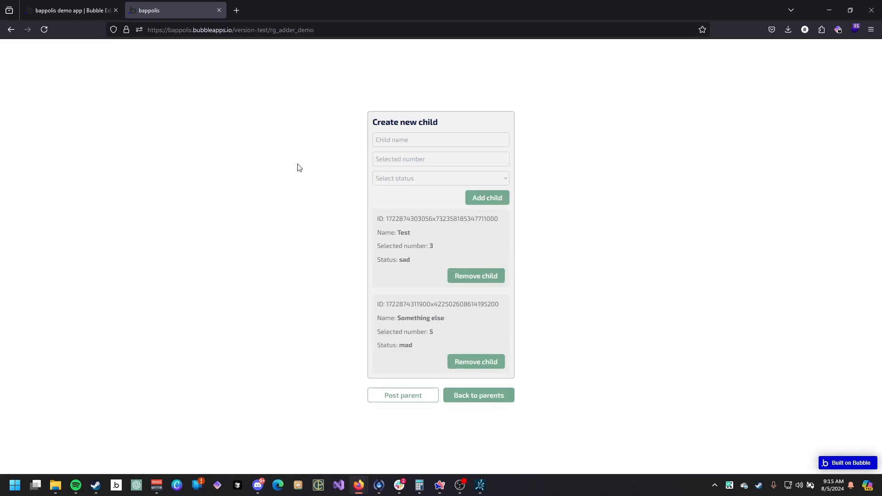
Open the browser console and test the Post parent button's logged message.
key("F12")
scroll(444, 222, "down", 2)
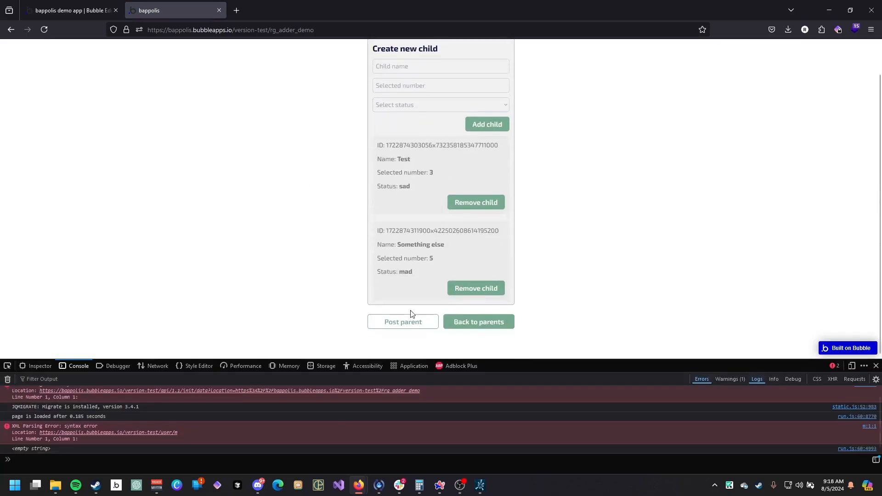
left_click(412, 325)
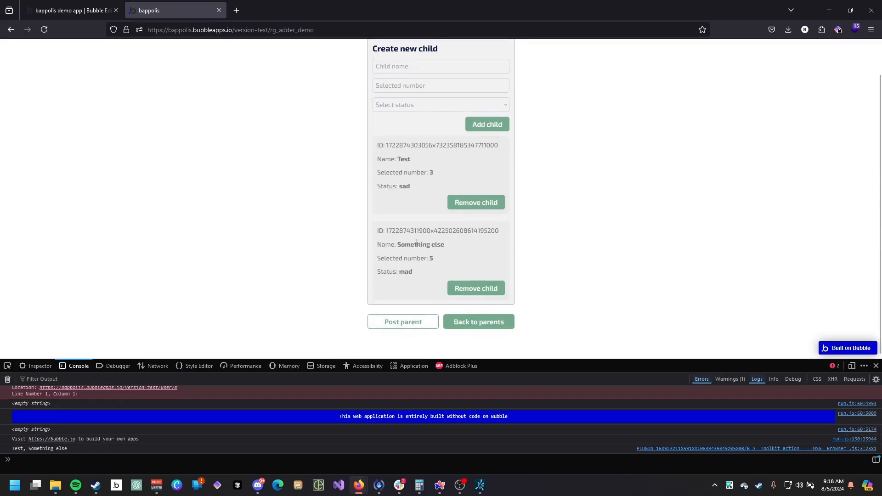
Examine the Post parent message expression and its format-as-text settings for the selected parent's children.
left_click(72, 10)
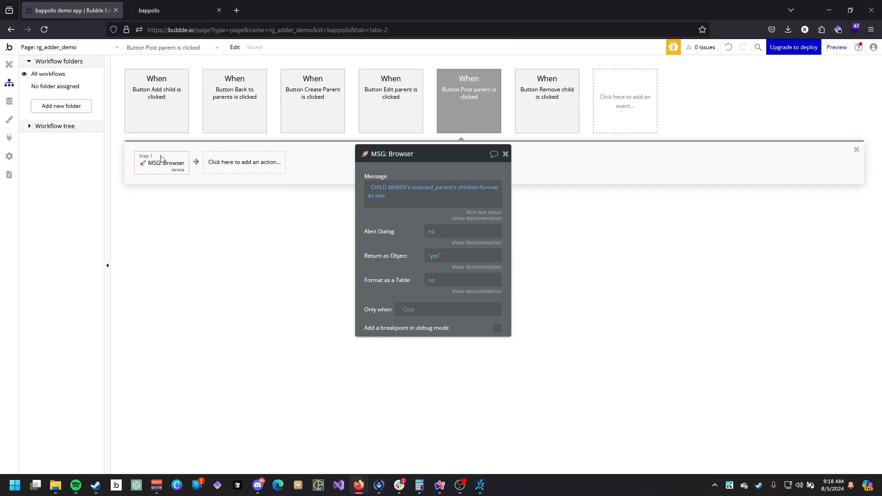
left_click(409, 192)
left_click(399, 188)
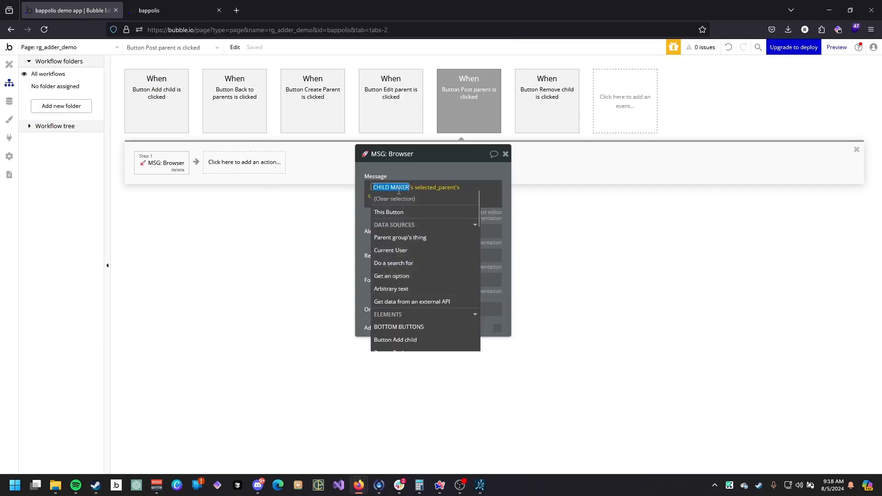
left_click(436, 191)
left_click(436, 188)
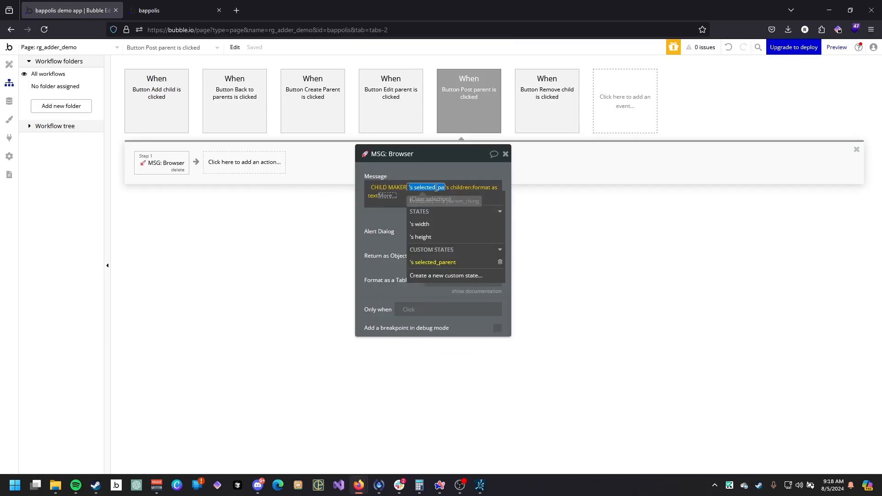
left_click(441, 190)
left_click(486, 188)
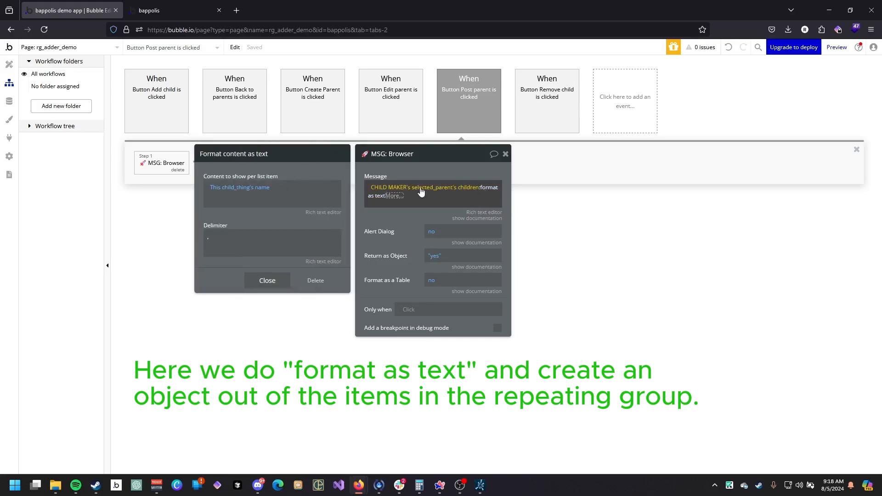
left_click(281, 183)
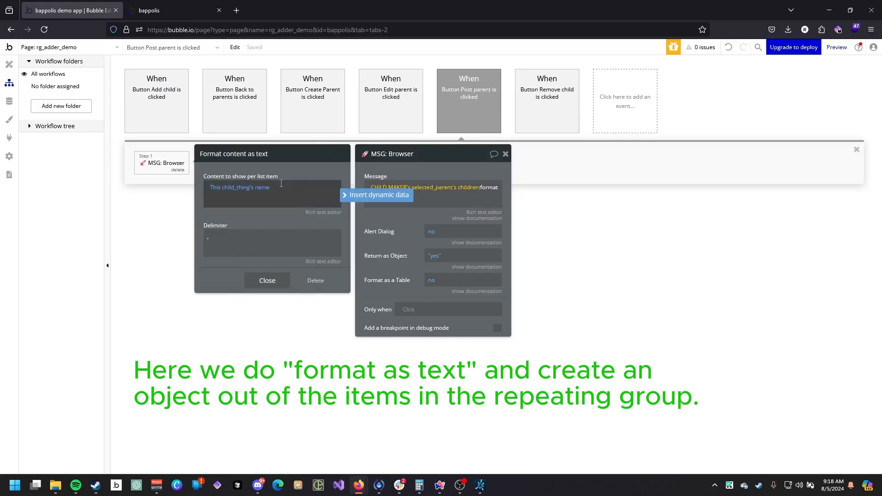
left_click(173, 13)
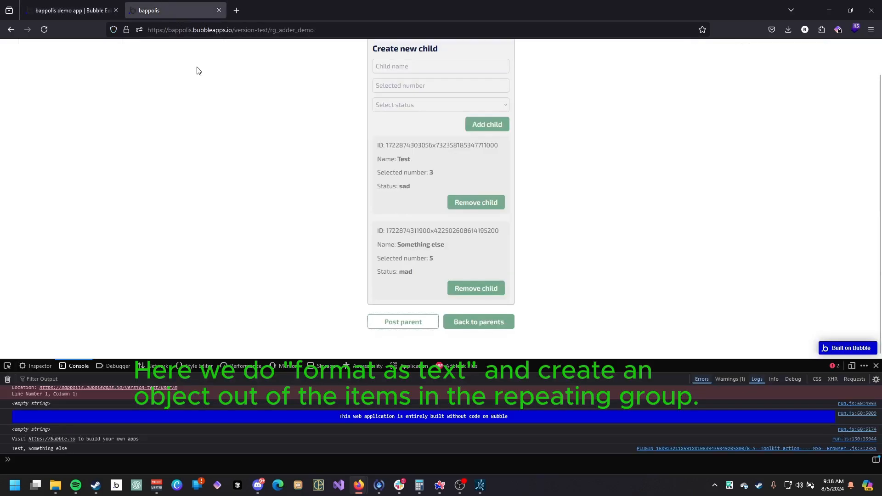
left_click(72, 10)
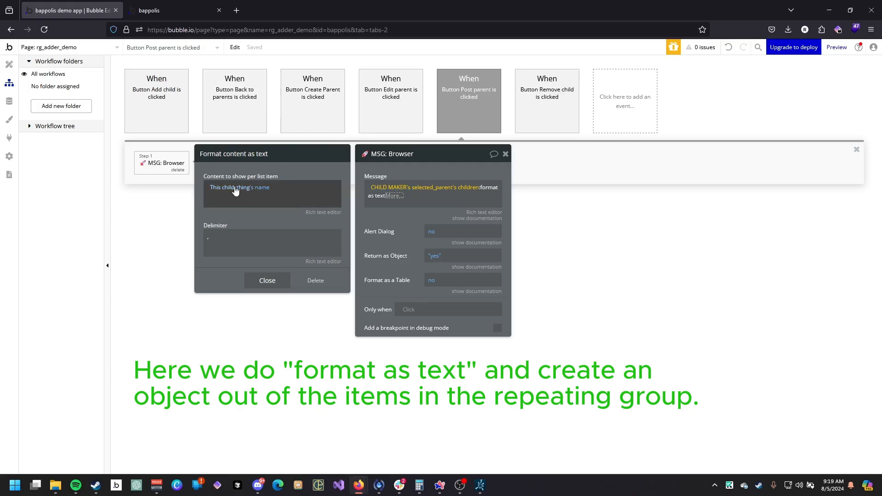
Clear the per-item content and enter the template {"ID": "", "name": "", "number": 0, "status": ""}.
right_click(272, 188)
left_click(303, 188)
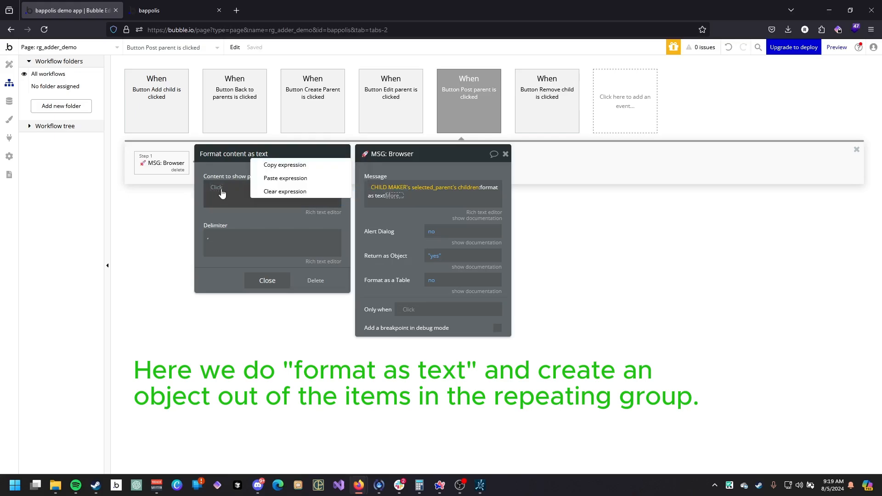
right_click(220, 189)
left_click(280, 190)
left_click(225, 187)
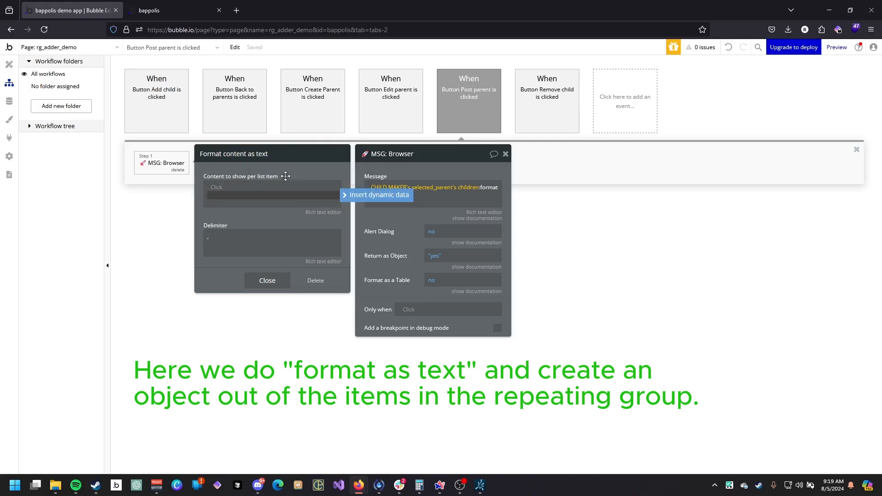
left_click(261, 196)
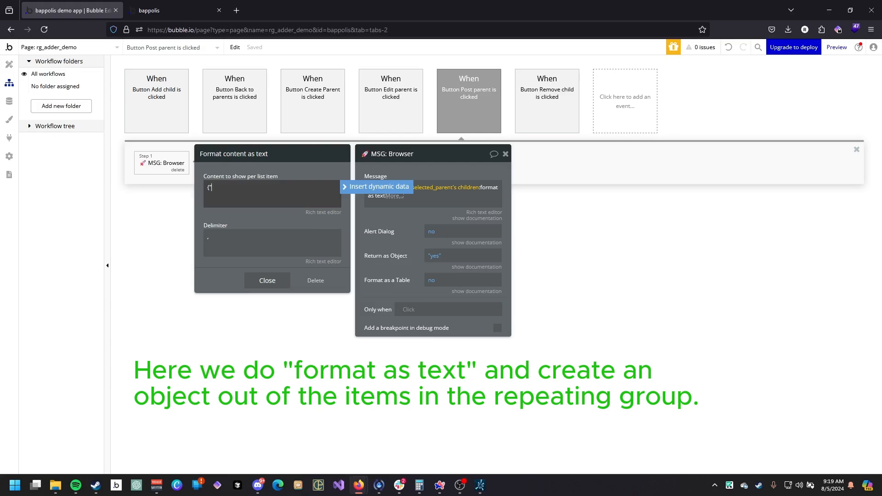
type("ID:")
type("\"name\": \"\",")
type("\"number\": 0,")
Insert This child_thing's unique id as the ID value and This child_thing's name as the name value.
left_click(391, 190)
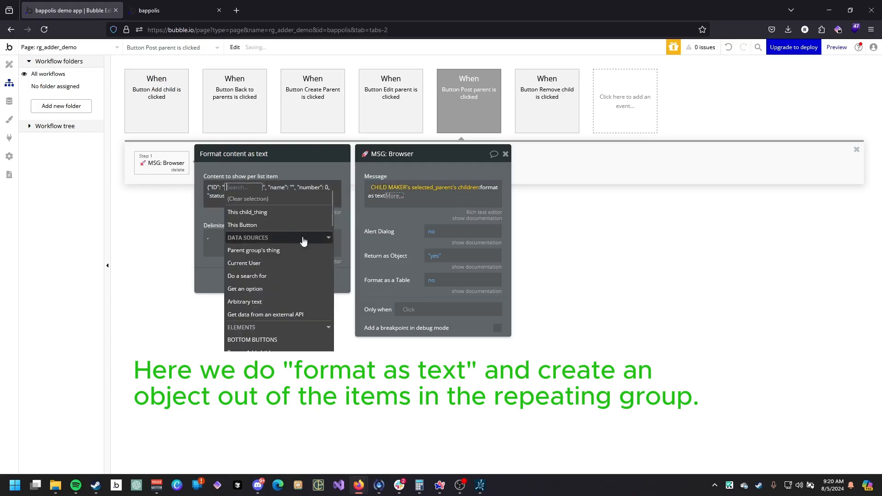
left_click(260, 214)
scroll(319, 294, "down", 3)
left_click(293, 248)
left_click(226, 196)
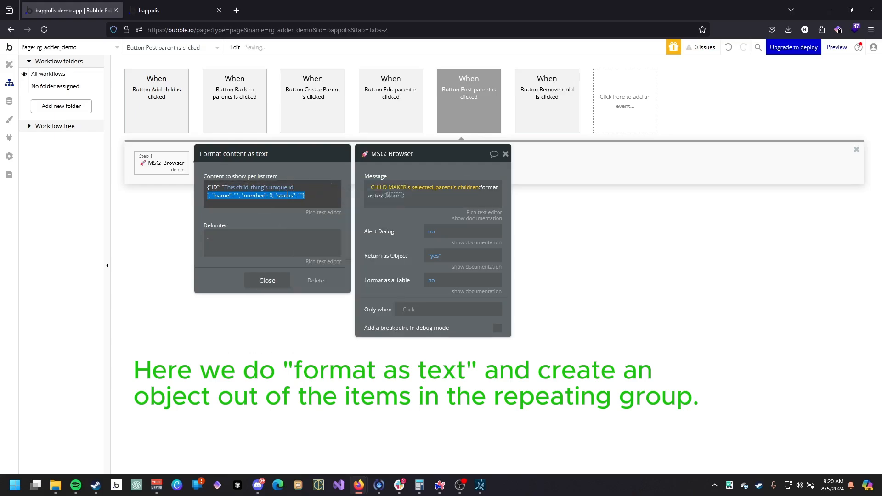
left_click(236, 195)
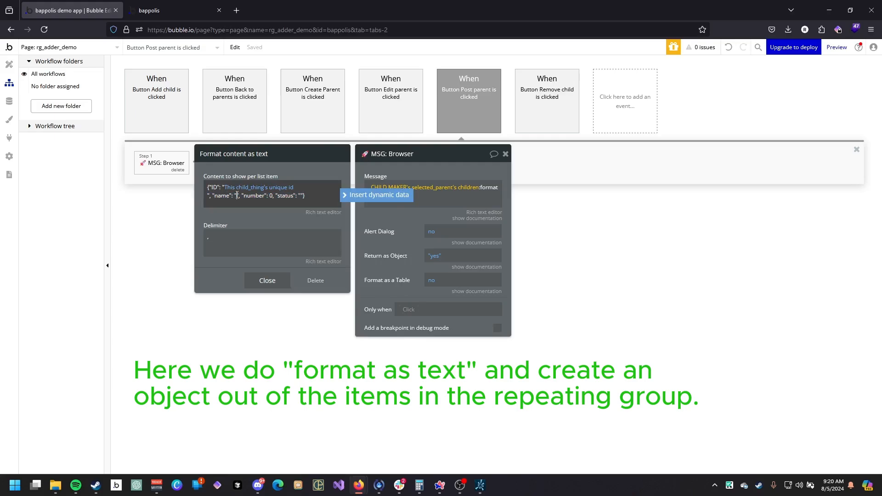
left_click(377, 194)
left_click(263, 224)
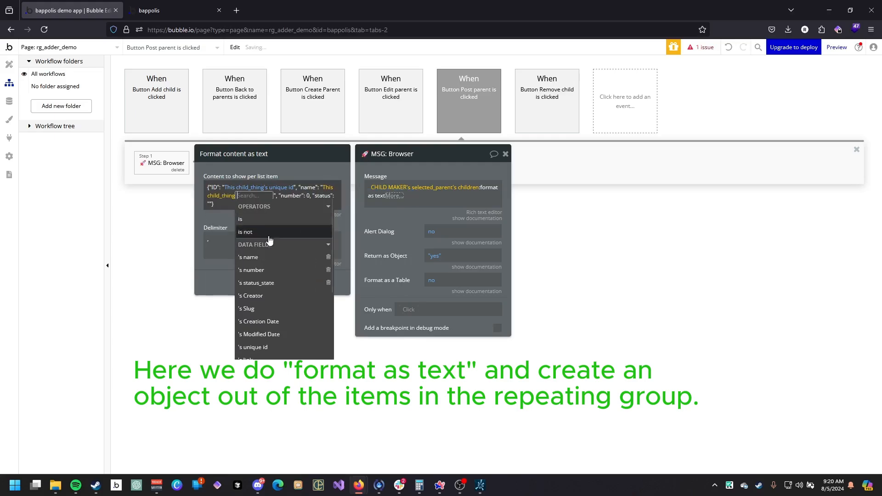
left_click(291, 259)
Replace the number placeholder with This child_thing's number.
left_click(295, 198)
left_click(295, 197)
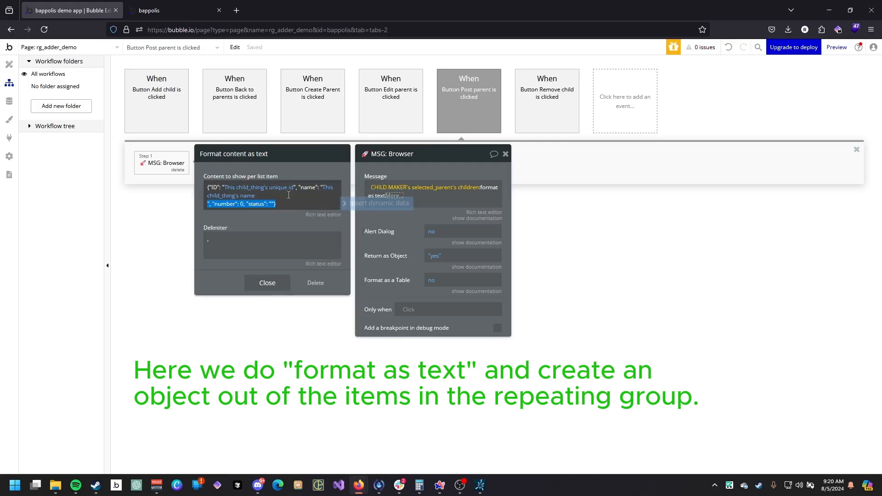
left_click(244, 204)
double_click(242, 203)
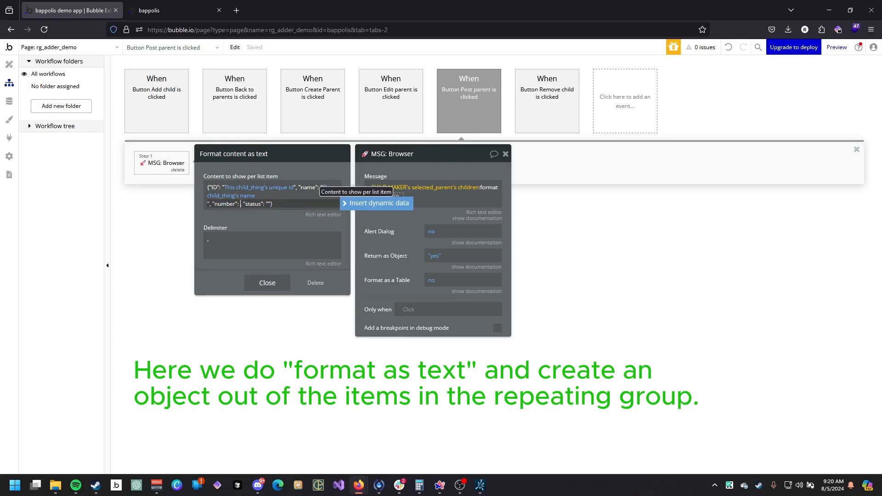
left_click(376, 203)
left_click(322, 221)
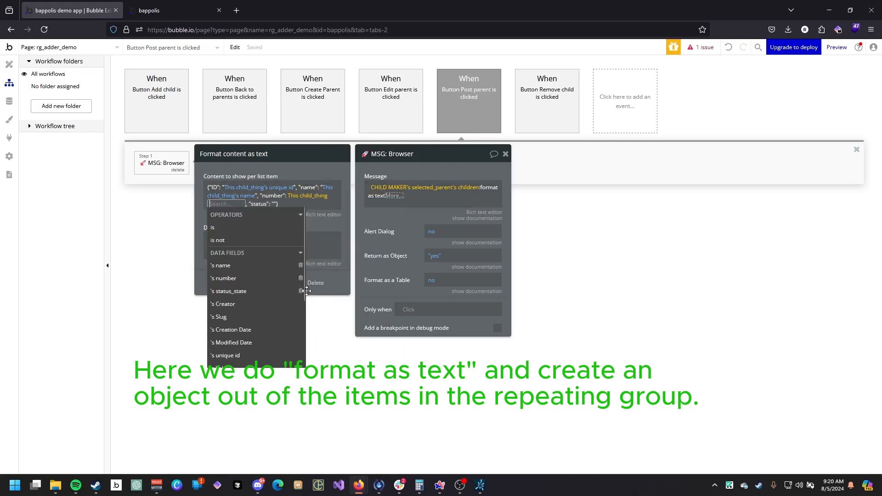
left_click(294, 289)
Insert This child_thing's status_state's Display as the status value, keeping the delimiter as a comma and space.
left_click(294, 203)
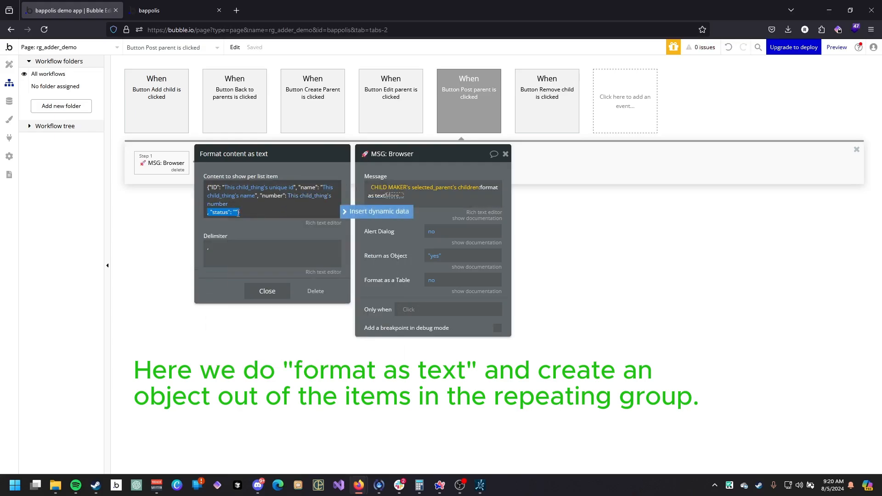
left_click(376, 212)
left_click(285, 227)
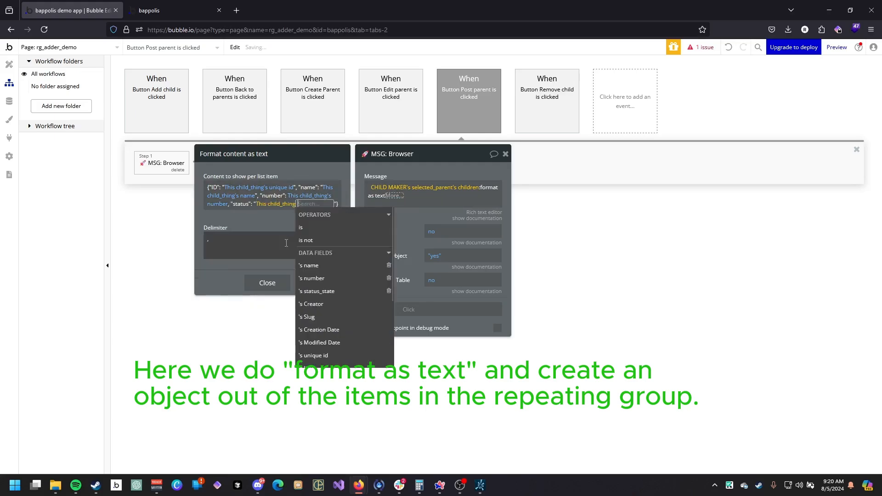
left_click(320, 290)
left_click(257, 241)
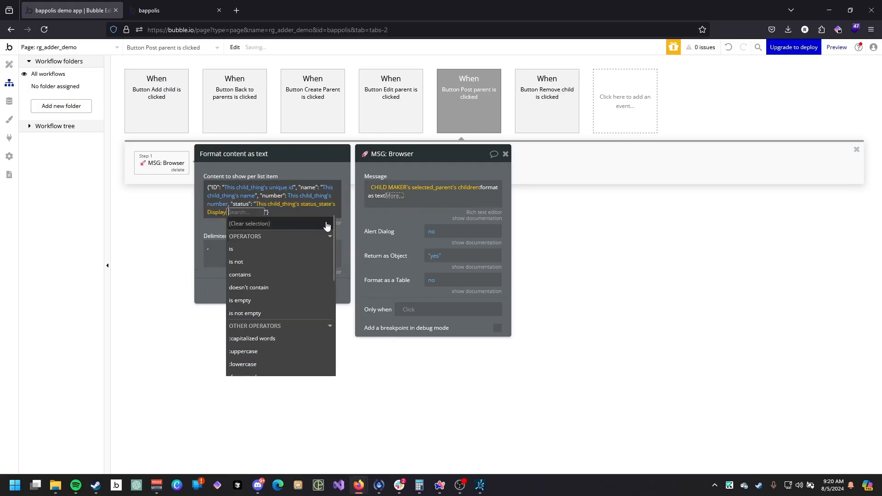
left_click(211, 222)
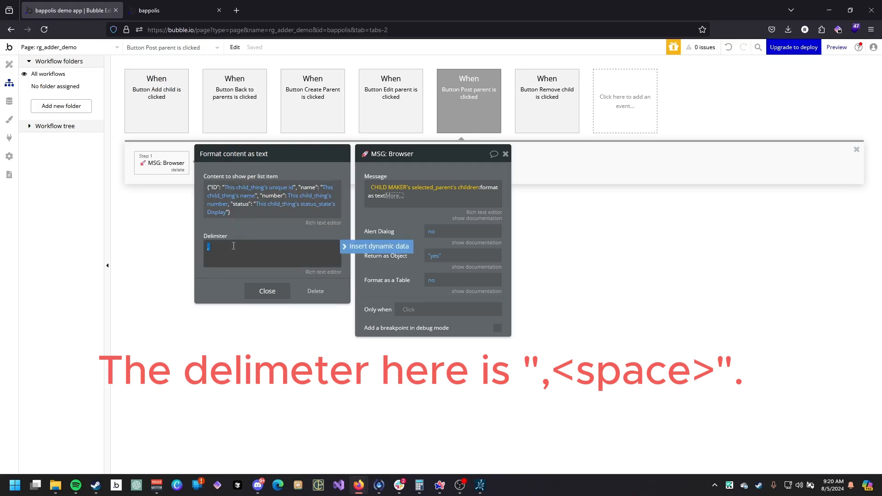
Reload the preview, open a parent and test Post parent to log the children as JSON.
left_click(166, 10)
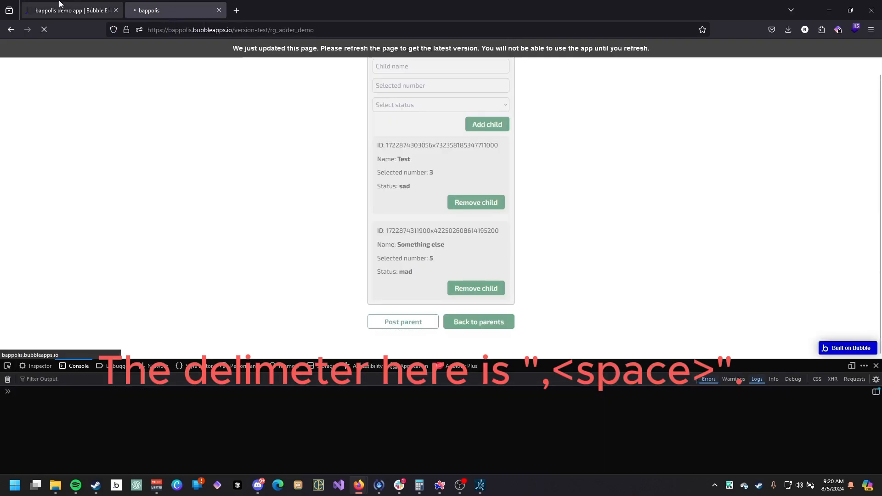
left_click(69, 10)
left_click(174, 10)
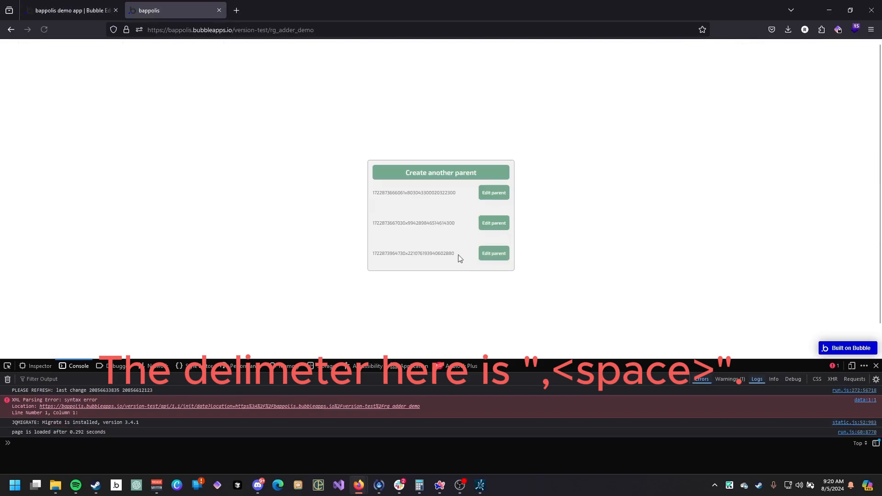
left_click(485, 223)
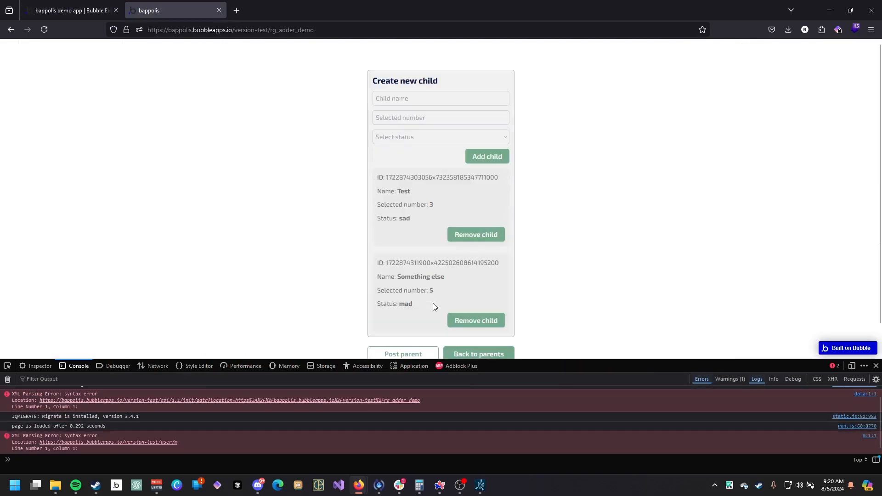
scroll(429, 309, "down", 1)
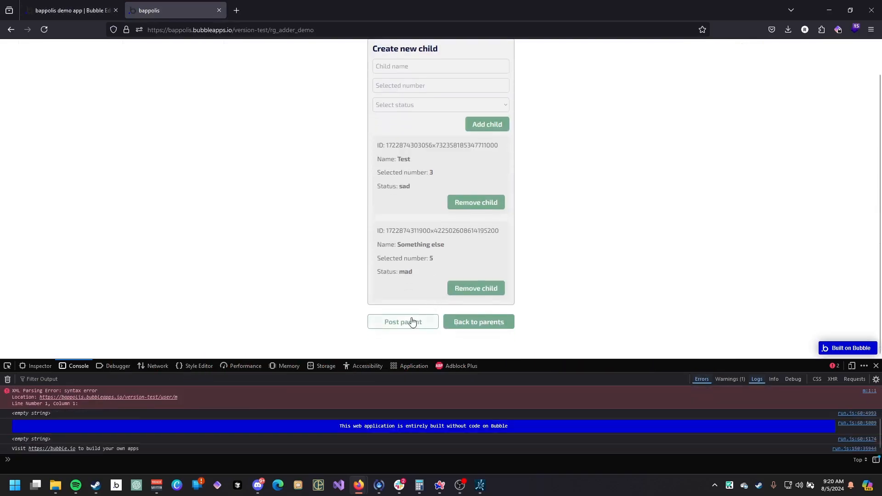
left_click(412, 321)
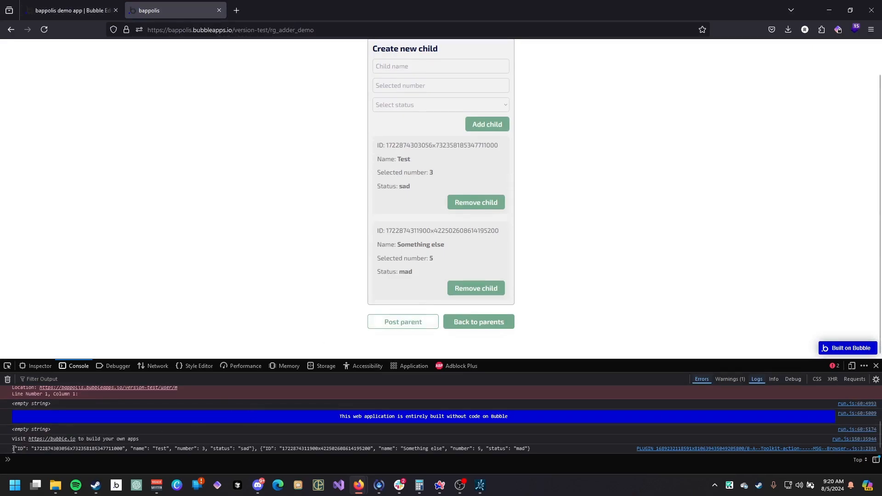
Select and inspect the logged JSON output of the children in the console.
left_click_drag(14, 448, 175, 448)
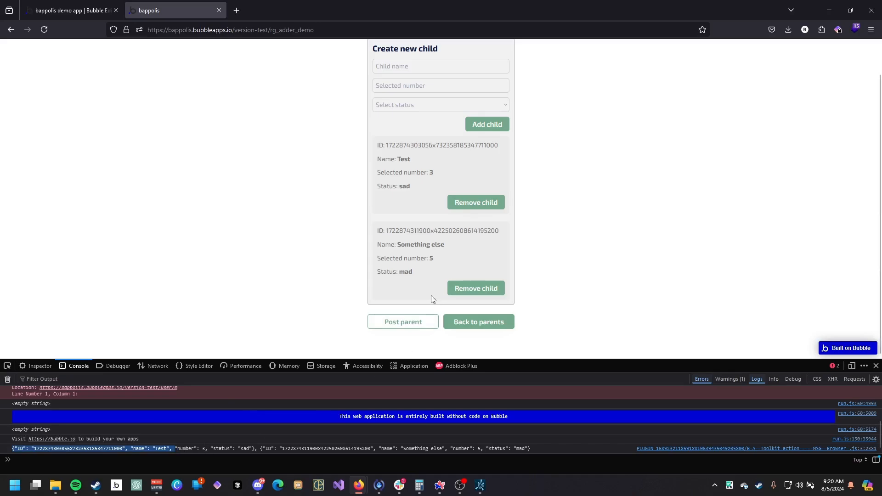
scroll(431, 296, "up", 1)
scroll(432, 296, "down", 1)
left_click_drag(532, 448, 15, 450)
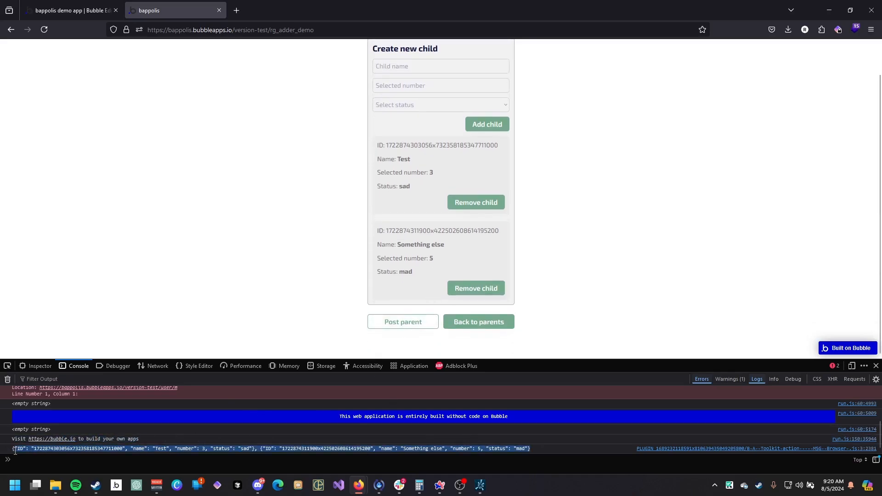
left_click(15, 450)
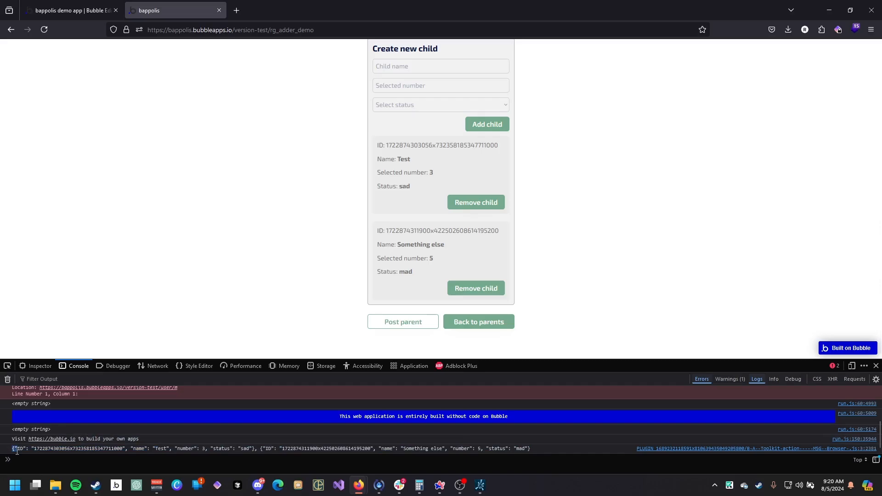
triple_click(204, 450)
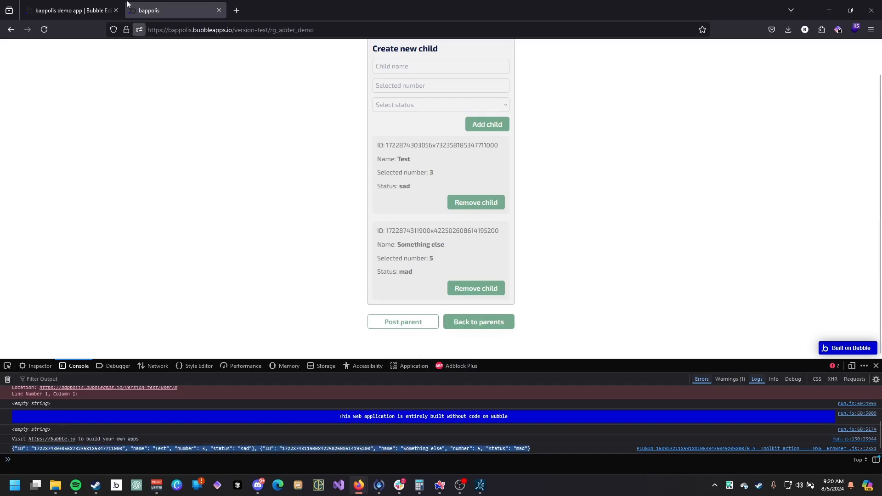
Return to the editor and review the Post parent workflow's browser message action settings.
left_click(101, 6)
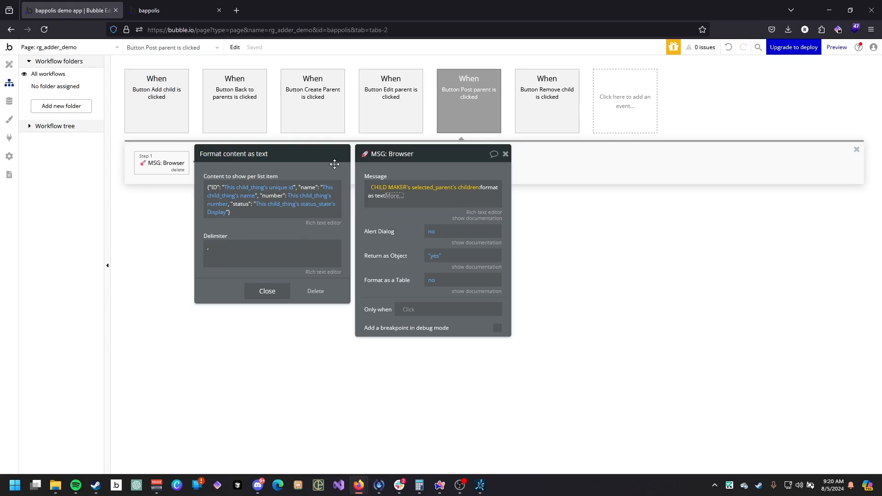
left_click_drag(432, 148, 482, 147)
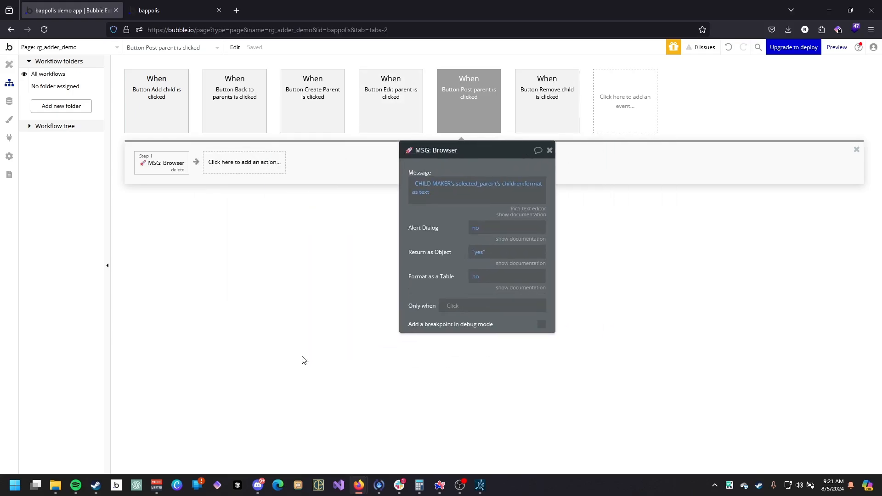
left_click_drag(499, 206, 463, 197)
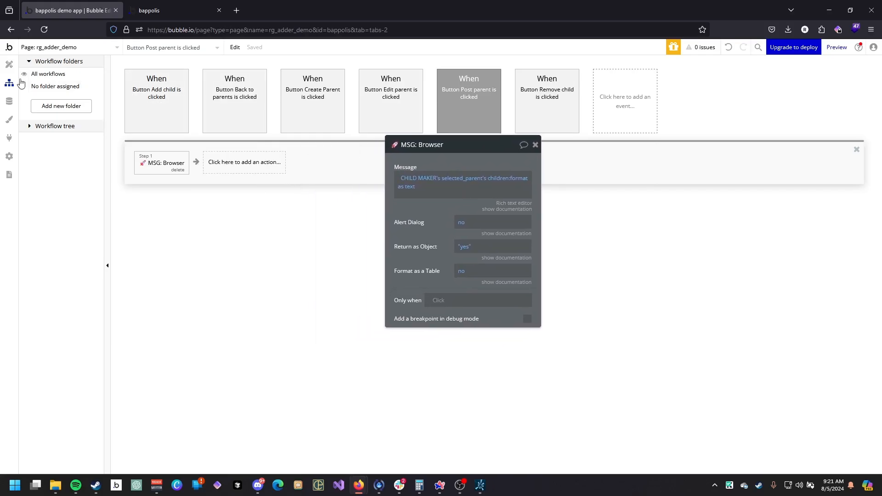
Examine the CHILD MAKER group and its NEW CHILD FORM and child repeating group elements in the design editor.
left_click(10, 64)
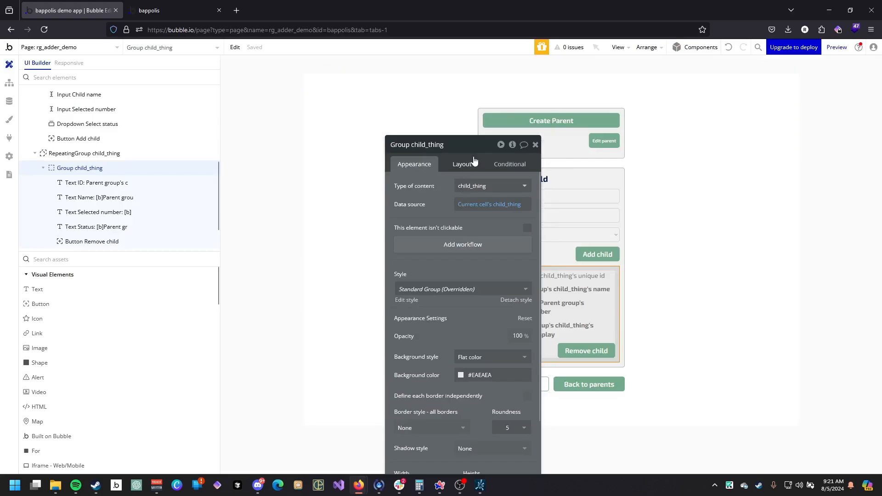
left_click_drag(473, 153, 350, 83)
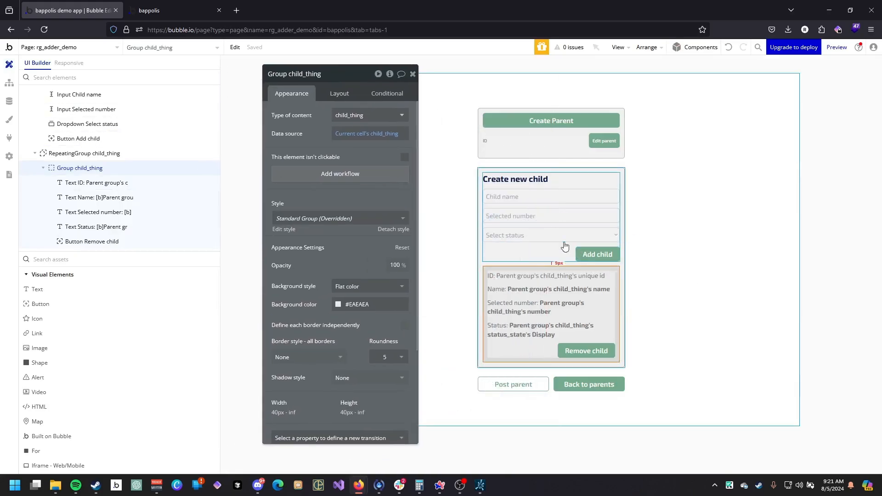
left_click(606, 235)
left_click(610, 216)
left_click(551, 252)
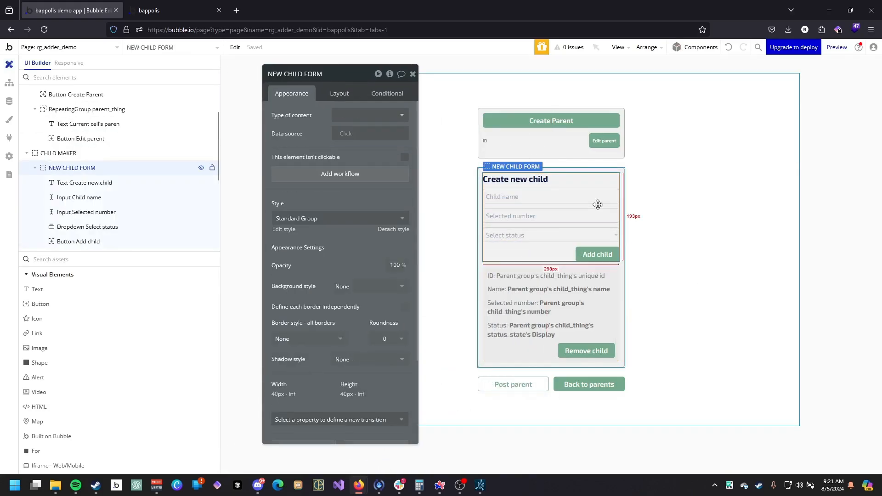
left_click(480, 279)
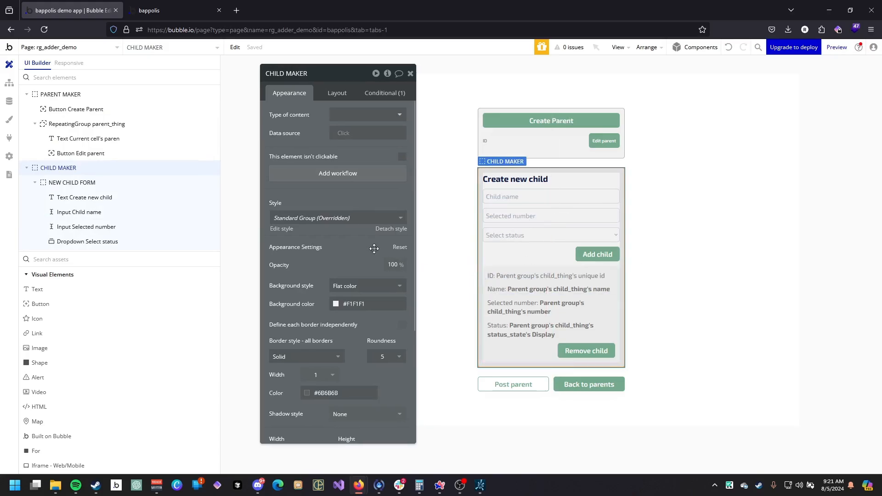
left_click_drag(379, 247, 412, 261)
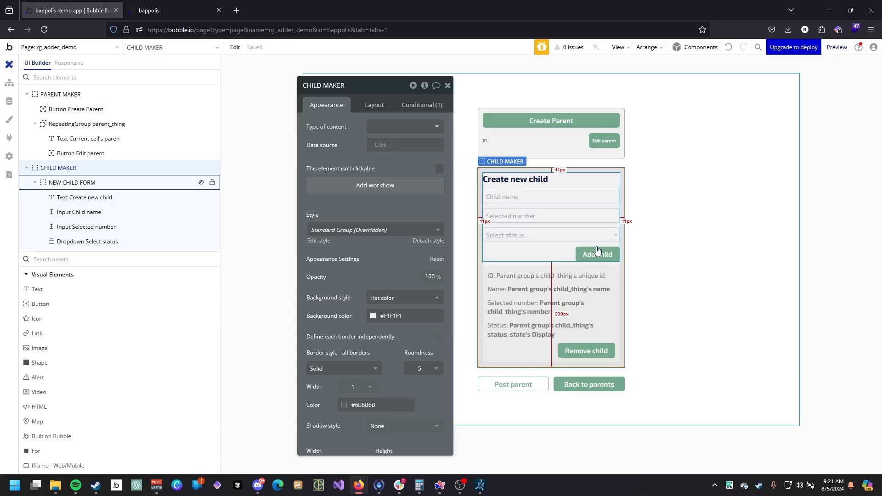
left_click_drag(422, 171, 368, 164)
Examine the listed children's IDs and details on the preview page.
left_click(175, 10)
scroll(424, 200, "up", 1)
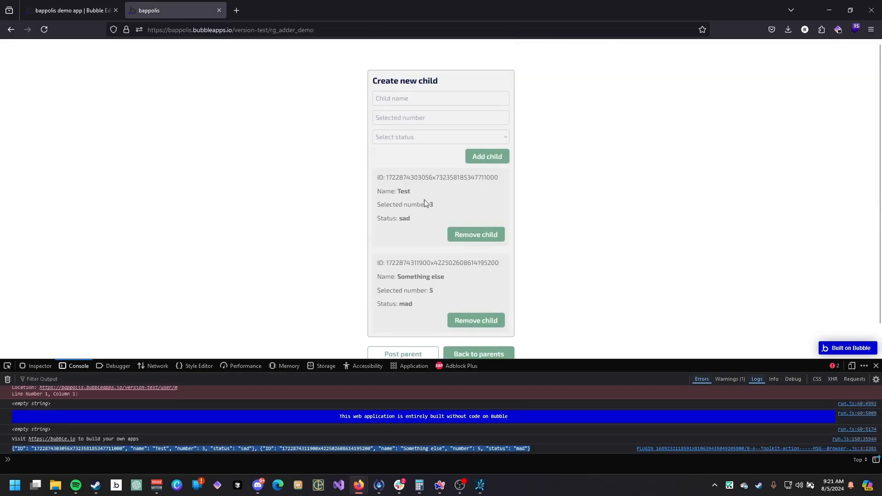
double_click(437, 178)
triple_click(432, 177)
left_click(400, 190)
scroll(355, 128, "down", 1)
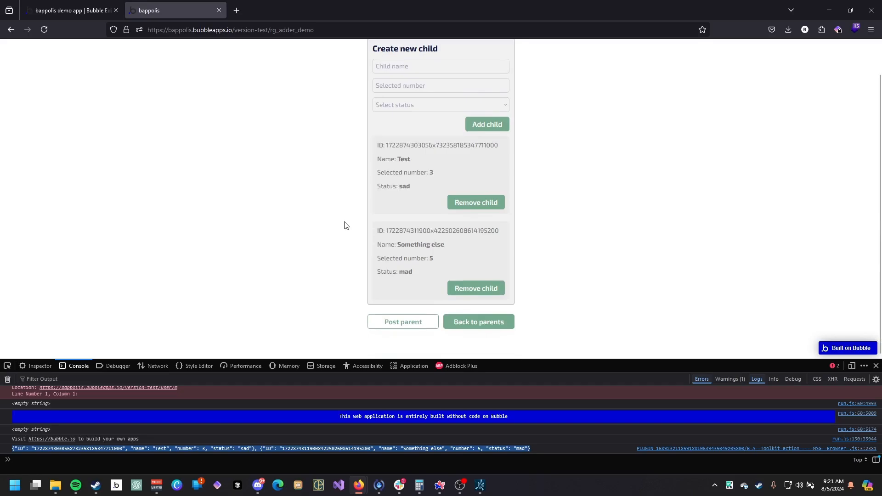
scroll(410, 225, "up", 1)
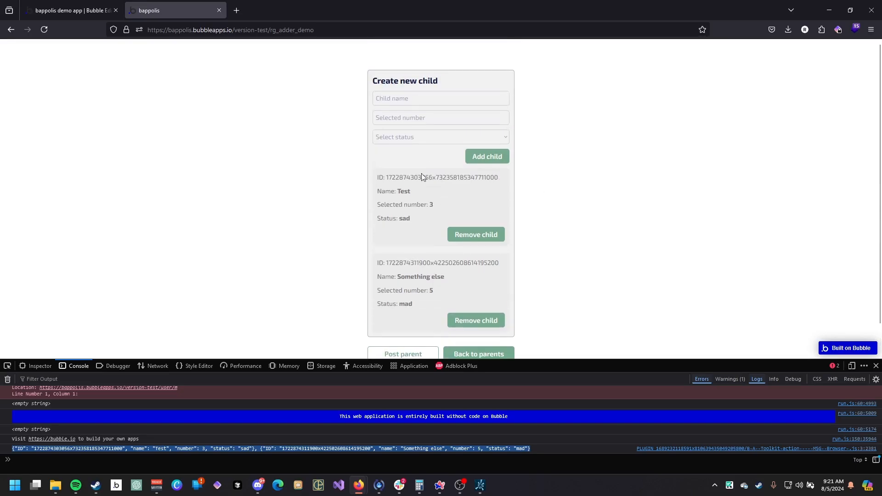
Reselect the CHILD MAKER and NEW CHILD FORM groups in the editor to review their properties.
left_click(98, 4)
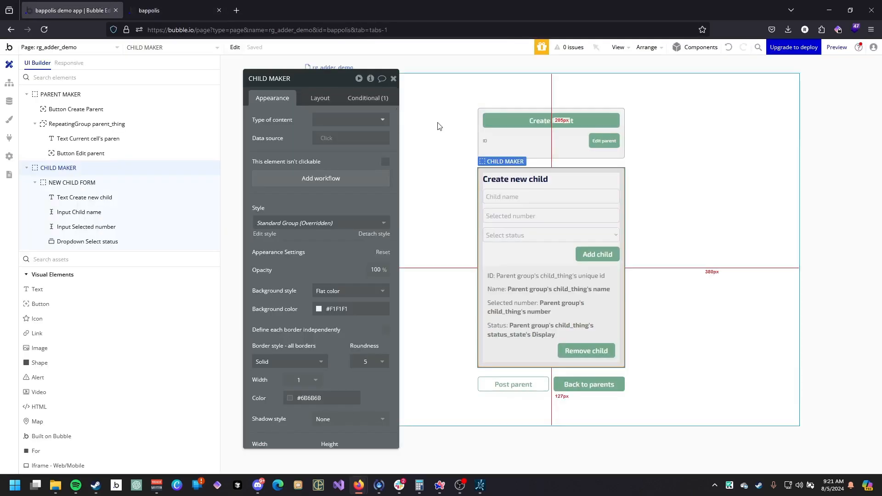
left_click(528, 289)
left_click(569, 249)
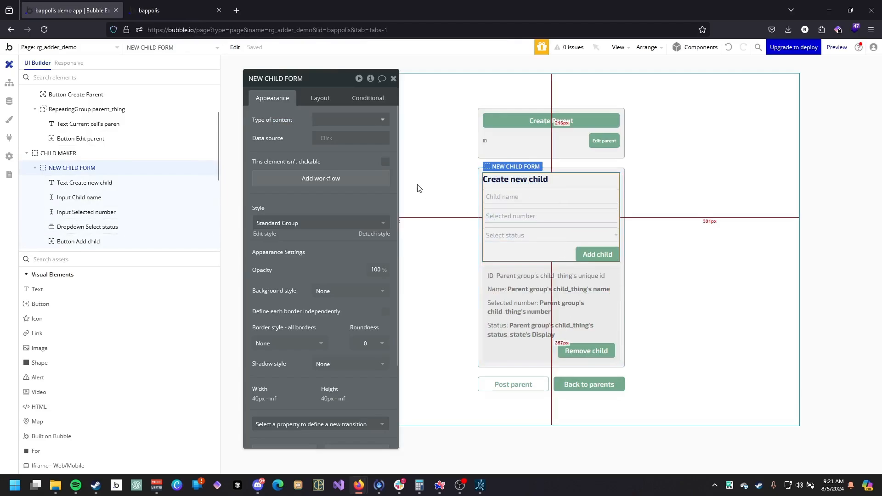
left_click_drag(323, 151, 344, 167)
Review the status dropdown options and the child list in the preview page.
key("ctrl+Tab")
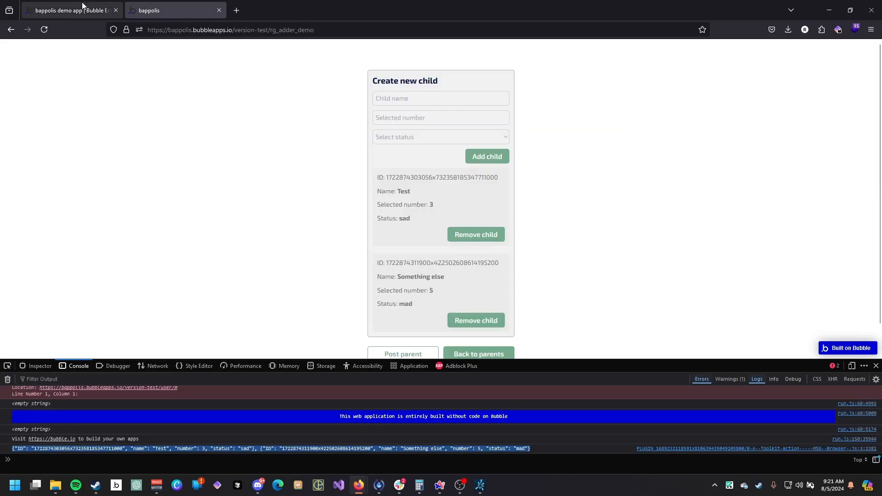
left_click(419, 141)
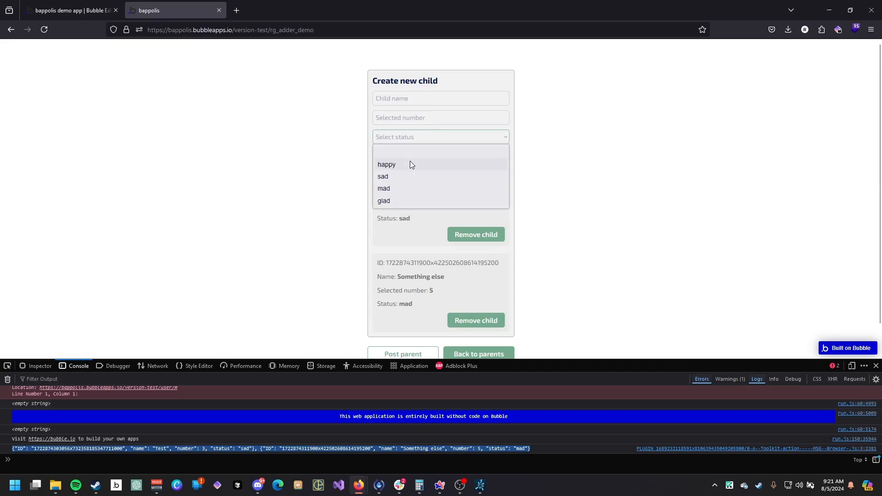
left_click(250, 124)
scroll(197, 159, "down", 1)
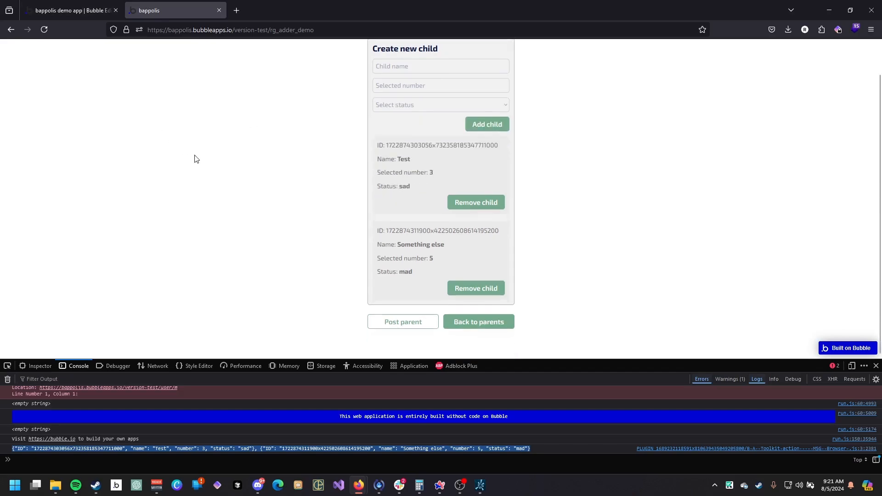
scroll(211, 179, "up", 1)
scroll(253, 232, "down", 1)
scroll(276, 263, "up", 1)
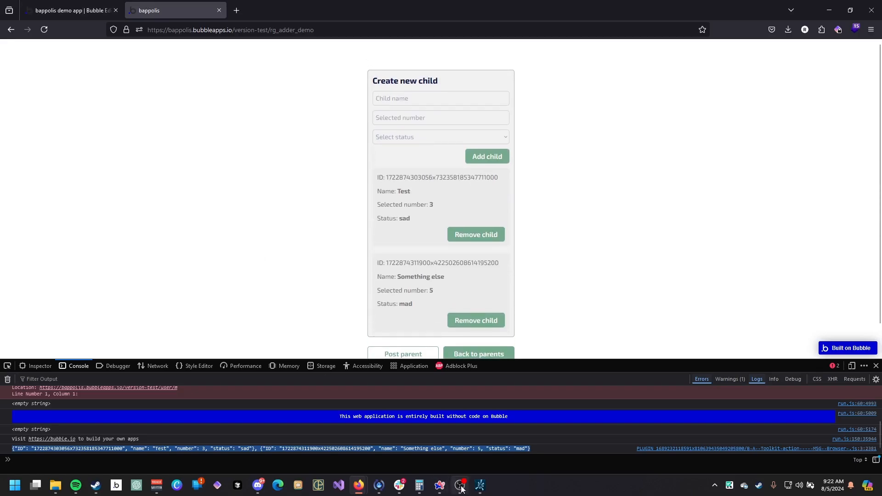